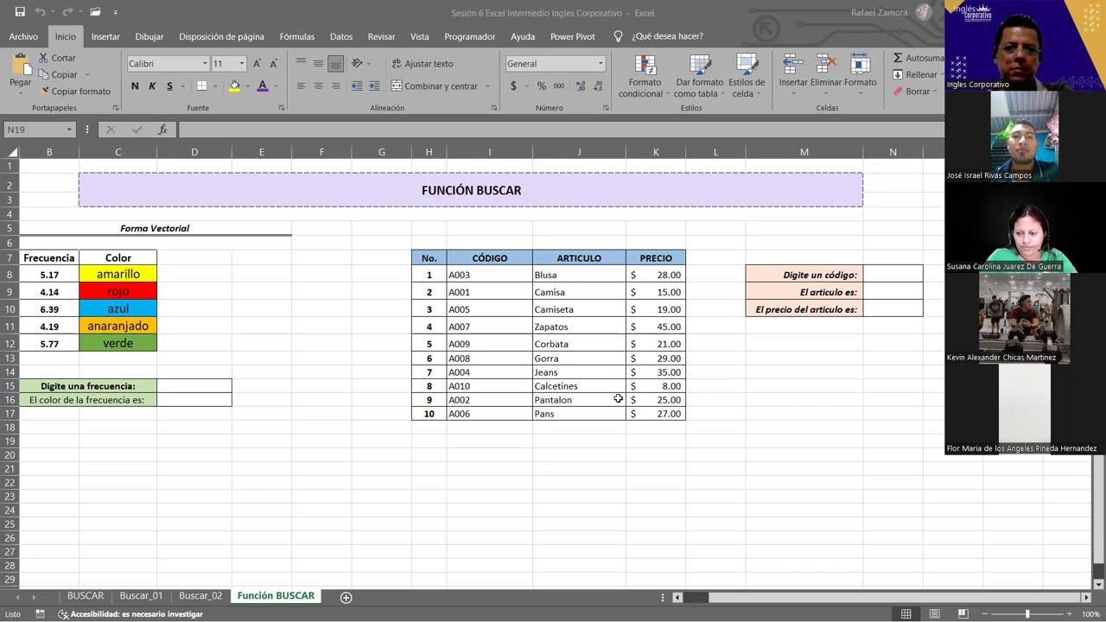
Step: Enter the colour name 'amarillo' in frequency cell D15
left_click(313, 387)
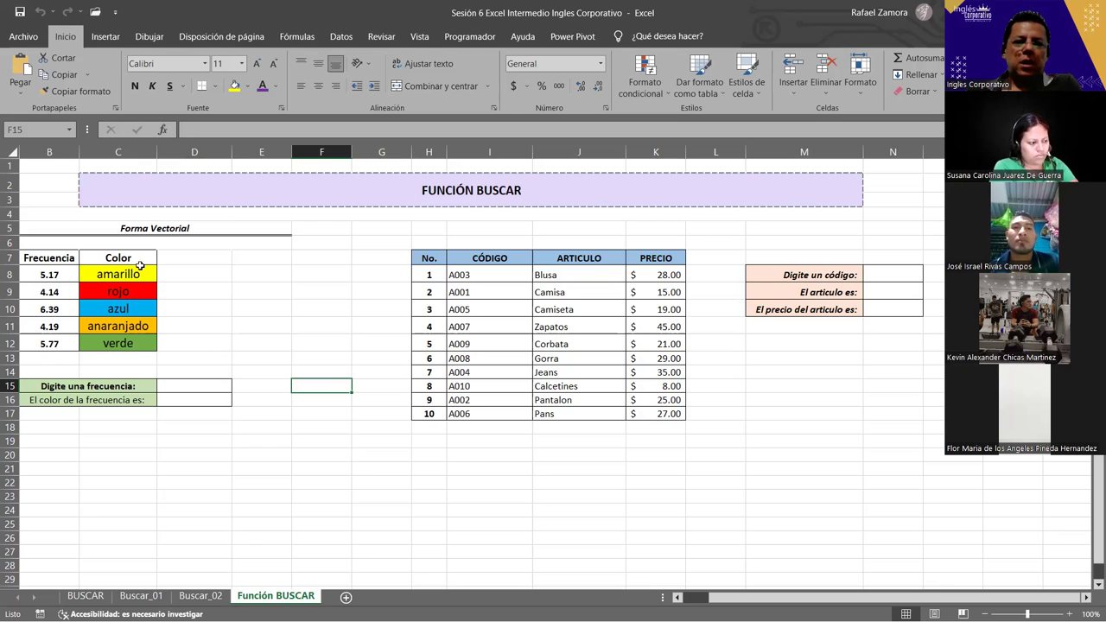
left_click_drag(134, 259, 130, 344)
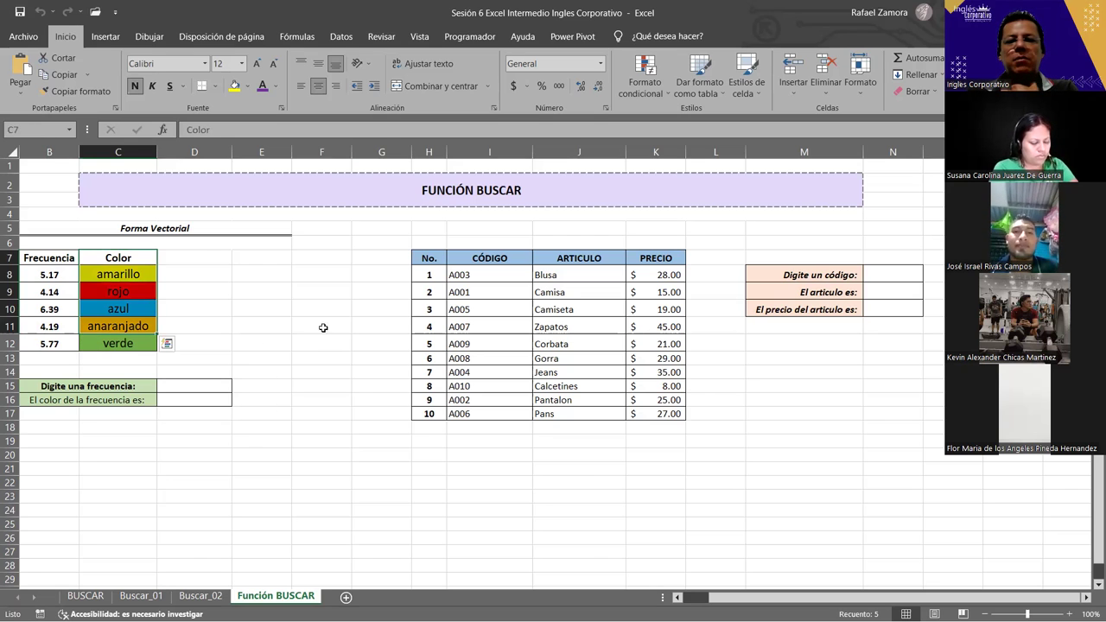
left_click(174, 382)
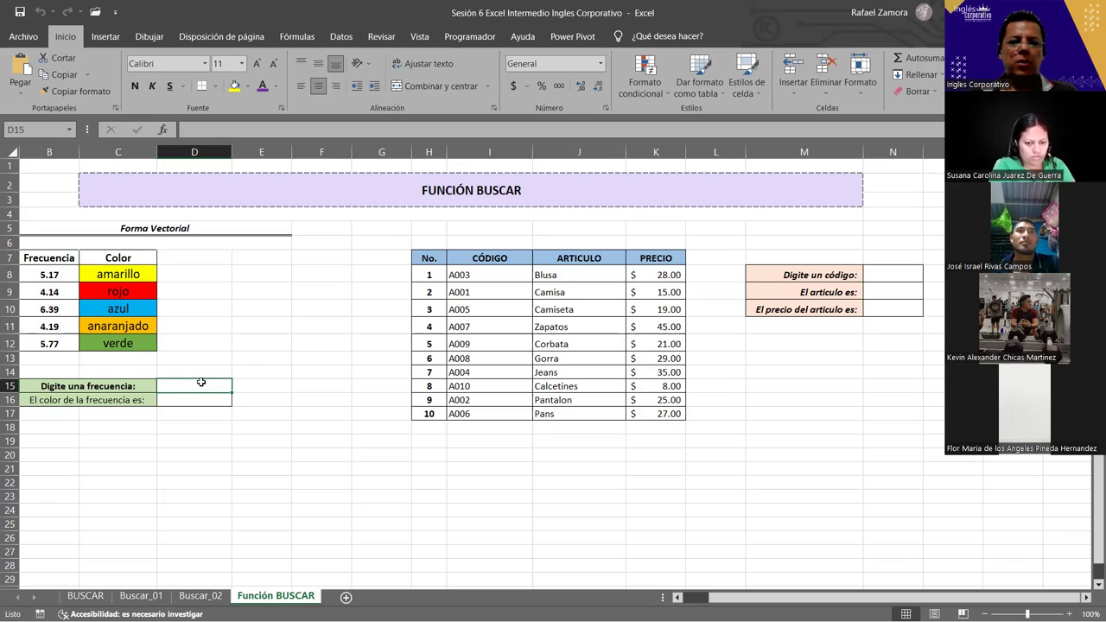
type("amari")
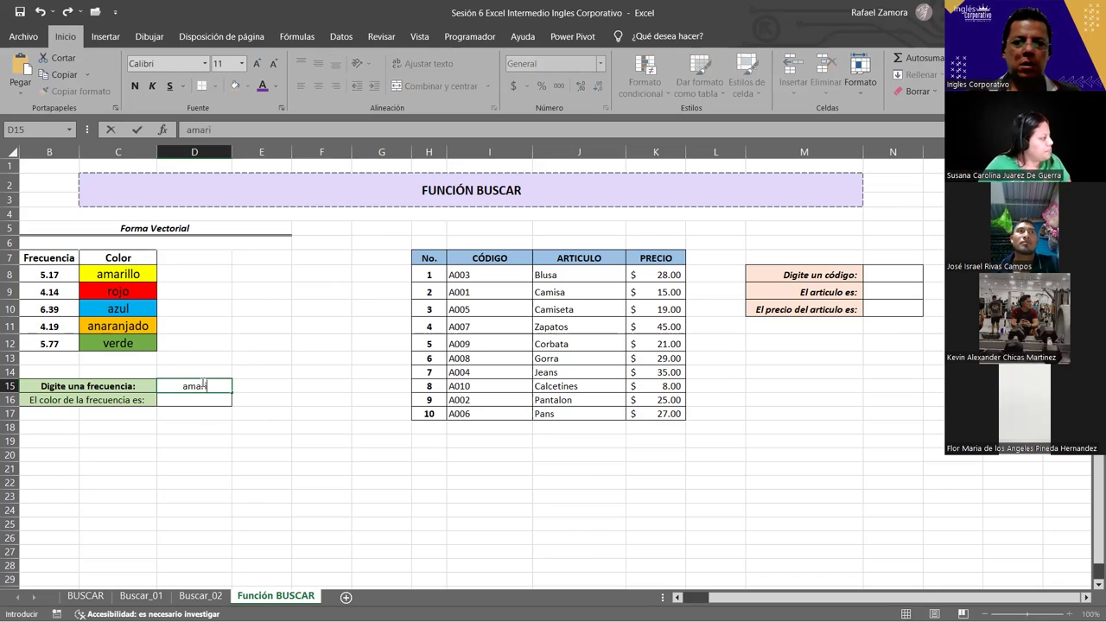
type("llo")
key("Return")
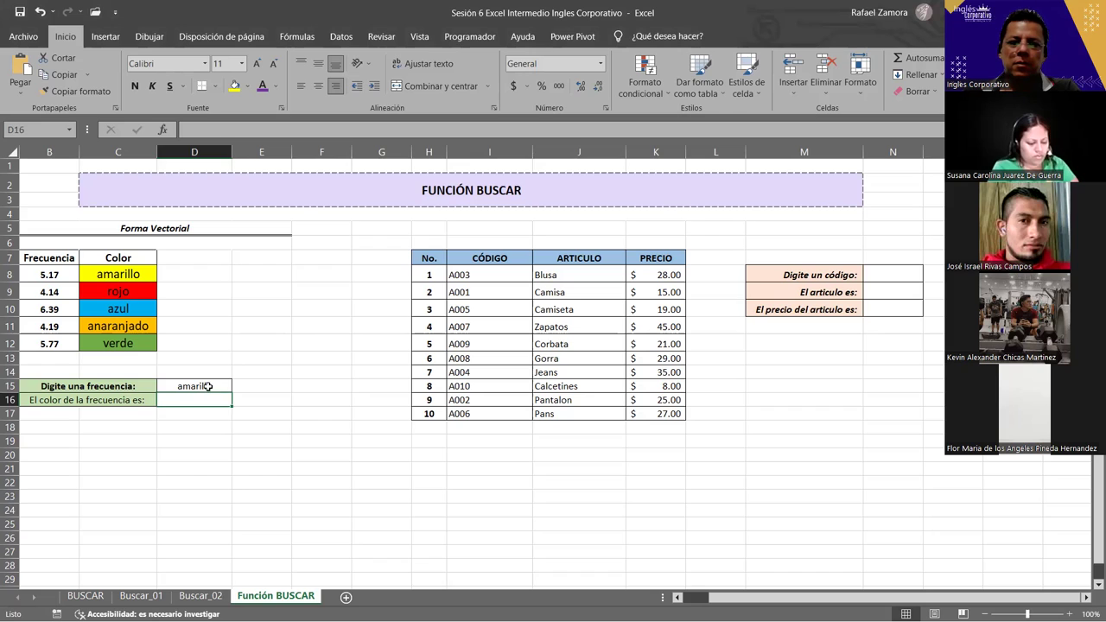
Step: Replace D15's contents with 5.17, then with 6.39, and begin a =BUSCAR( formula below it
left_click(207, 387)
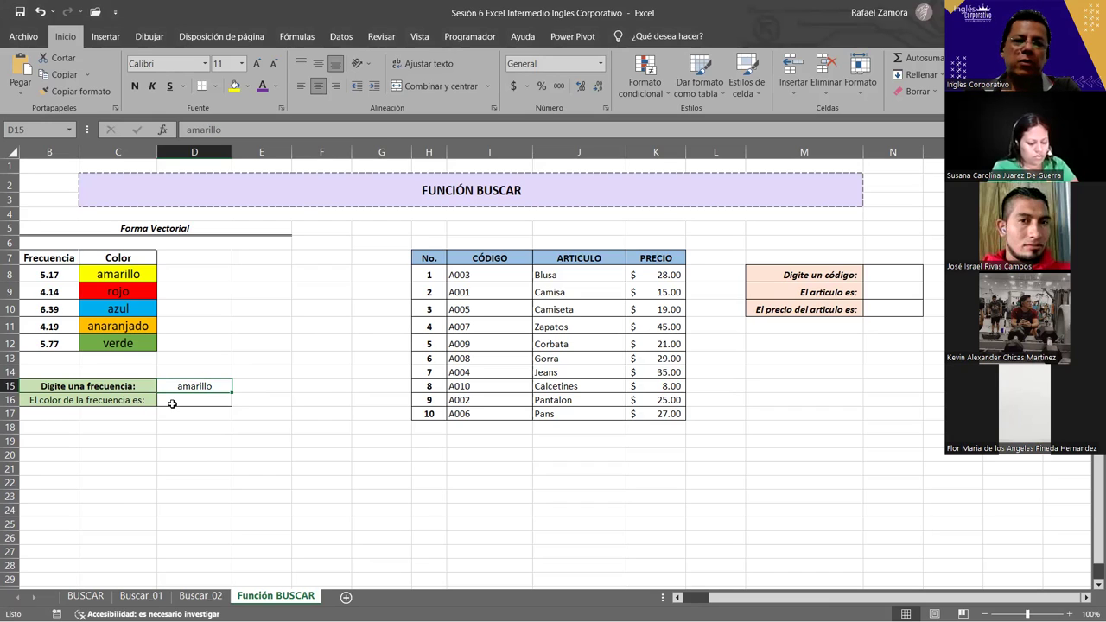
key("Delete")
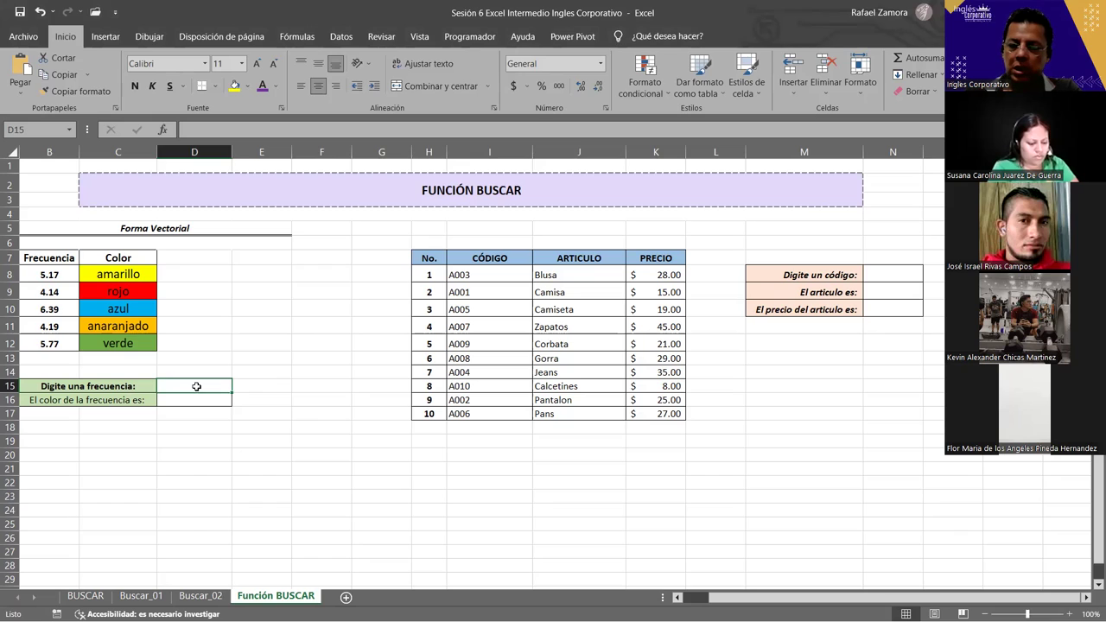
type("5.17")
key("Return")
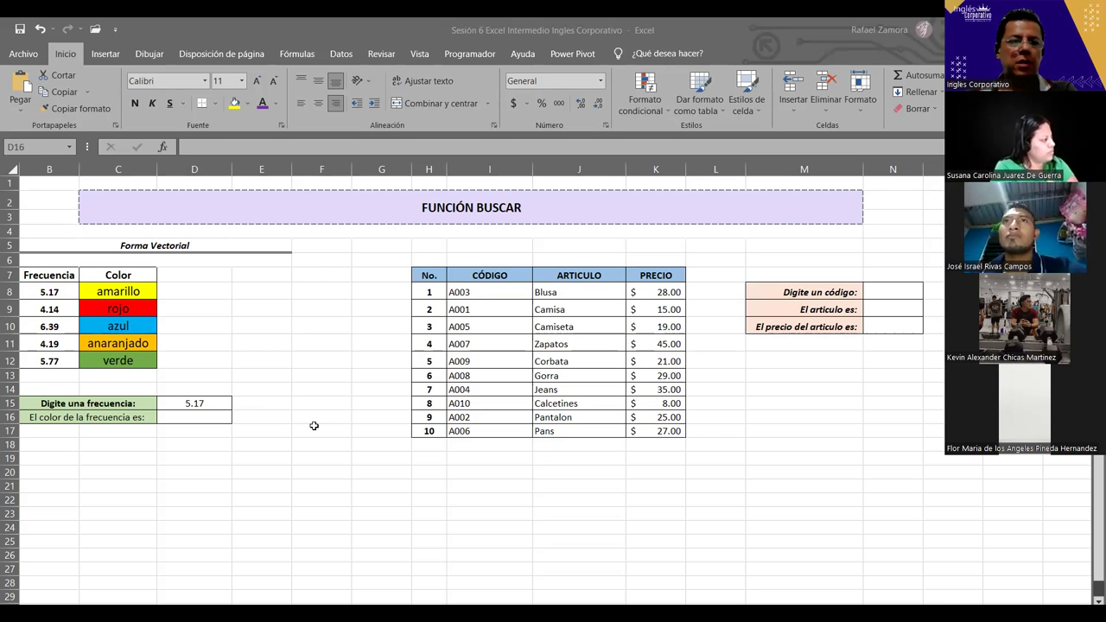
key("Up")
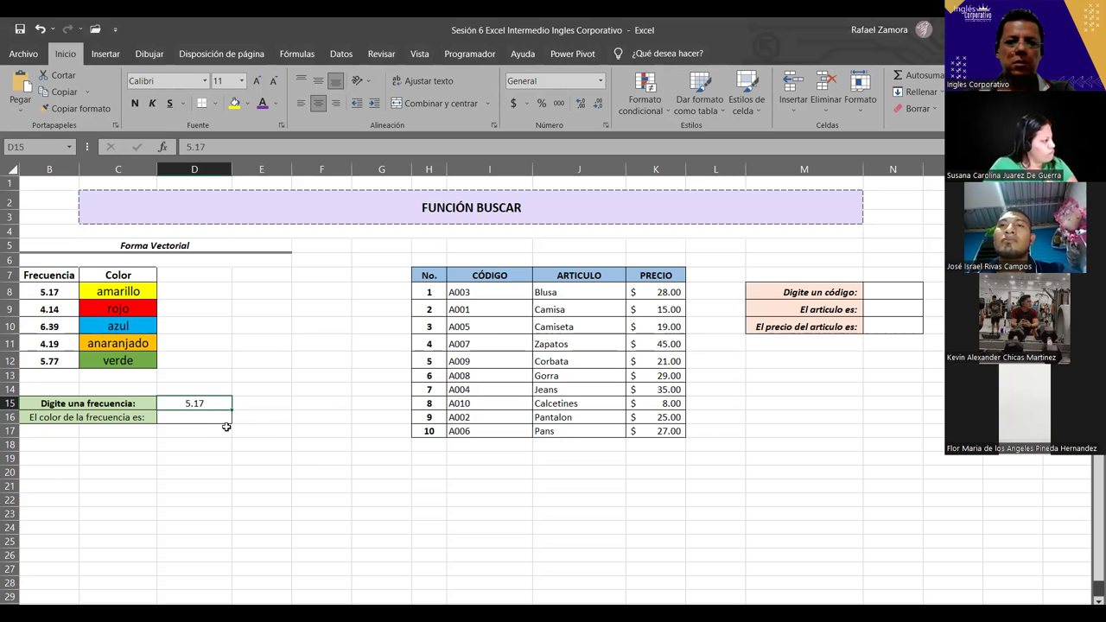
type("6.39")
key("Return")
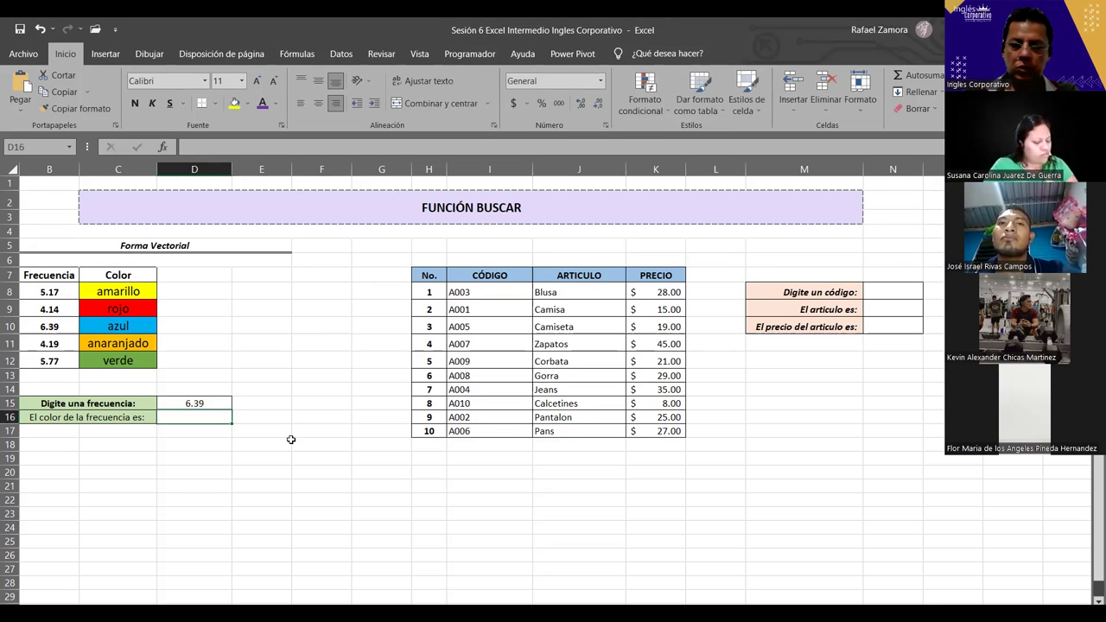
type("=")
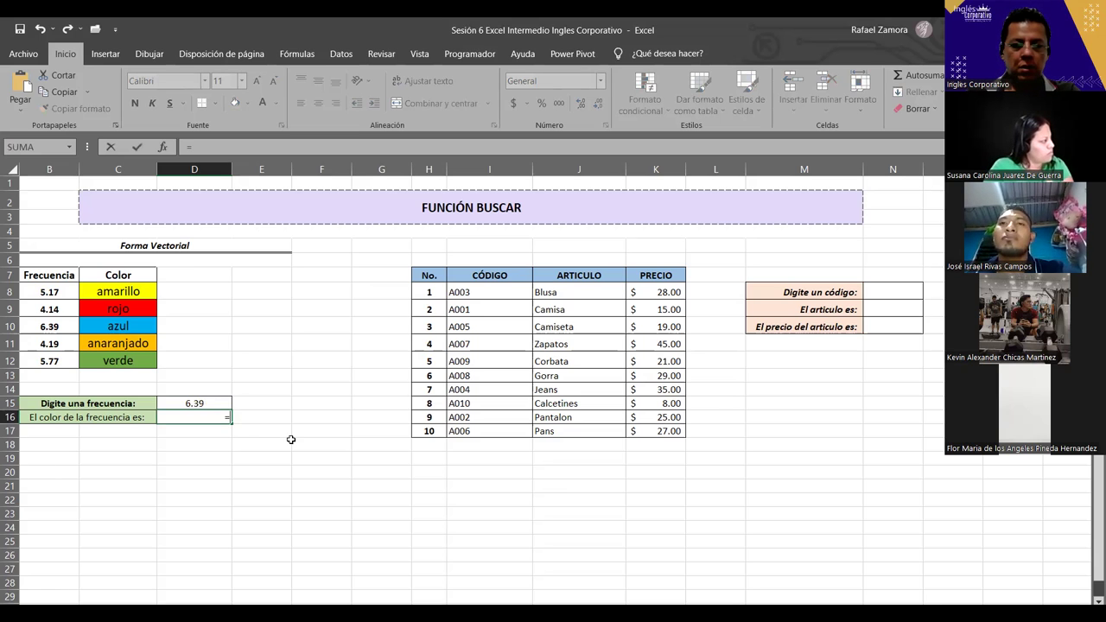
type("BUSCAR(")
Step: Complete D16 as =BUSCAR(D15,B8:B12,C8:C12) and centre its 'azul' result
left_click(197, 403)
type(",")
left_click(72, 294)
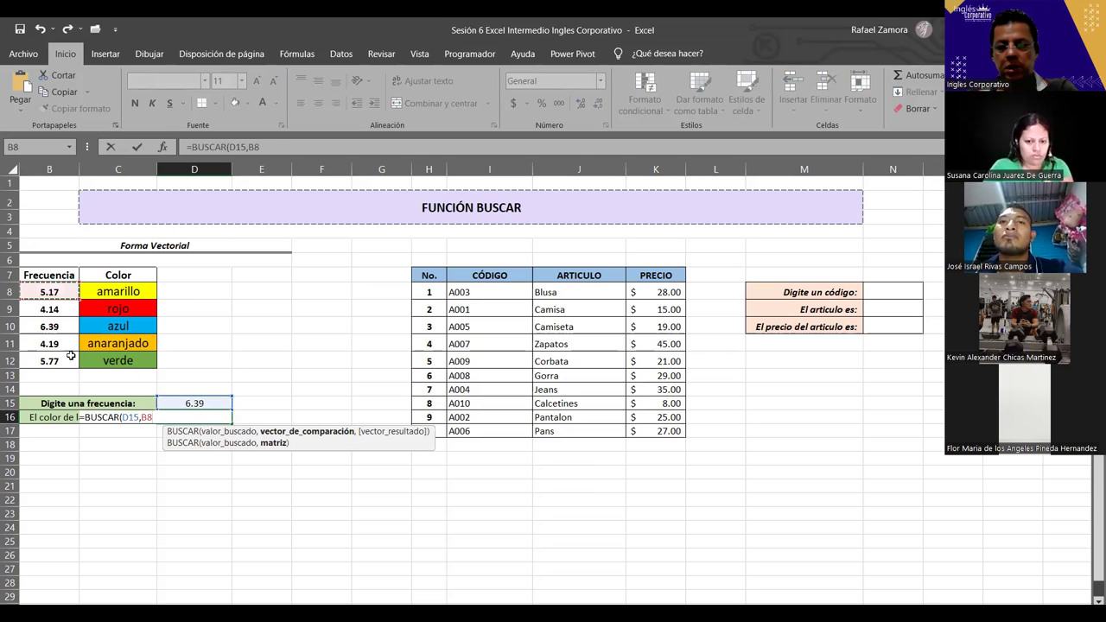
left_click_drag(72, 356, 72, 359)
type(",")
left_click_drag(128, 293, 131, 361)
key("Return")
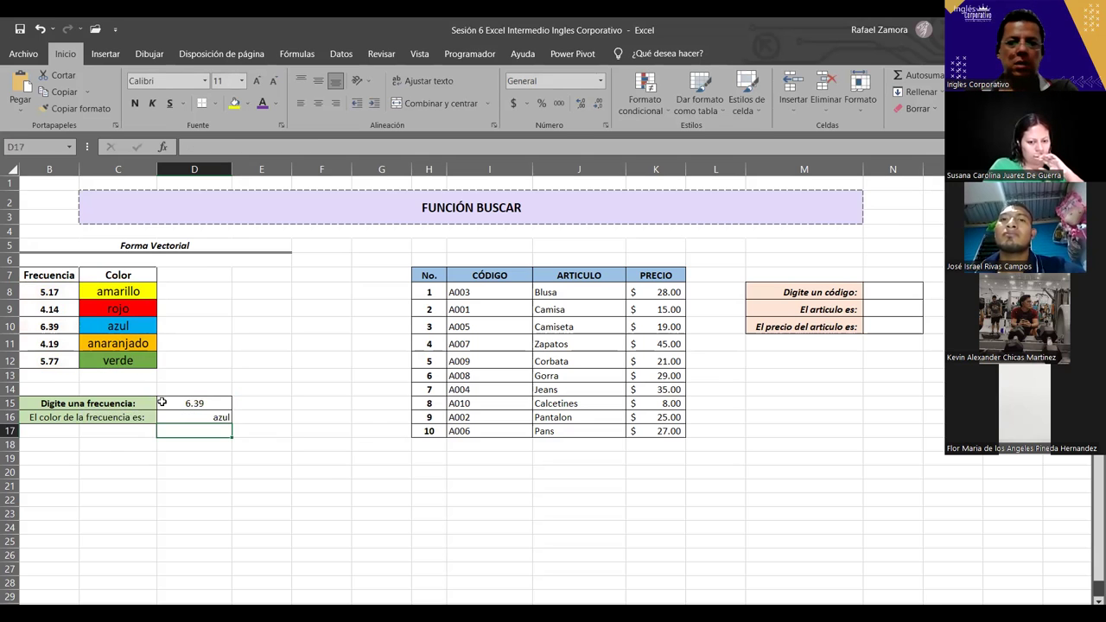
left_click(182, 415)
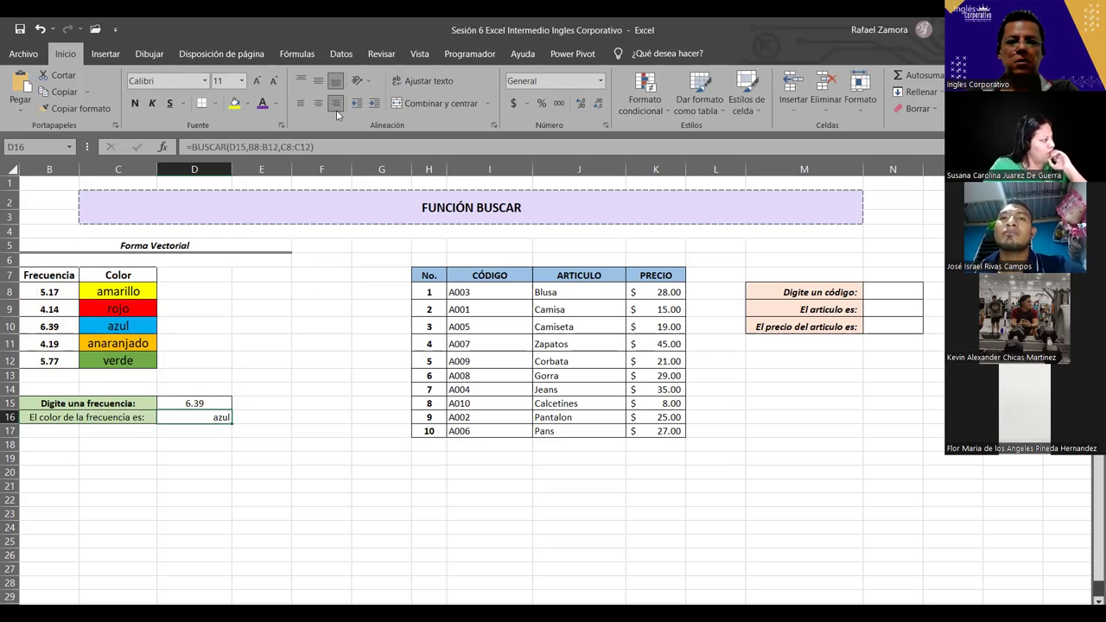
left_click(216, 402)
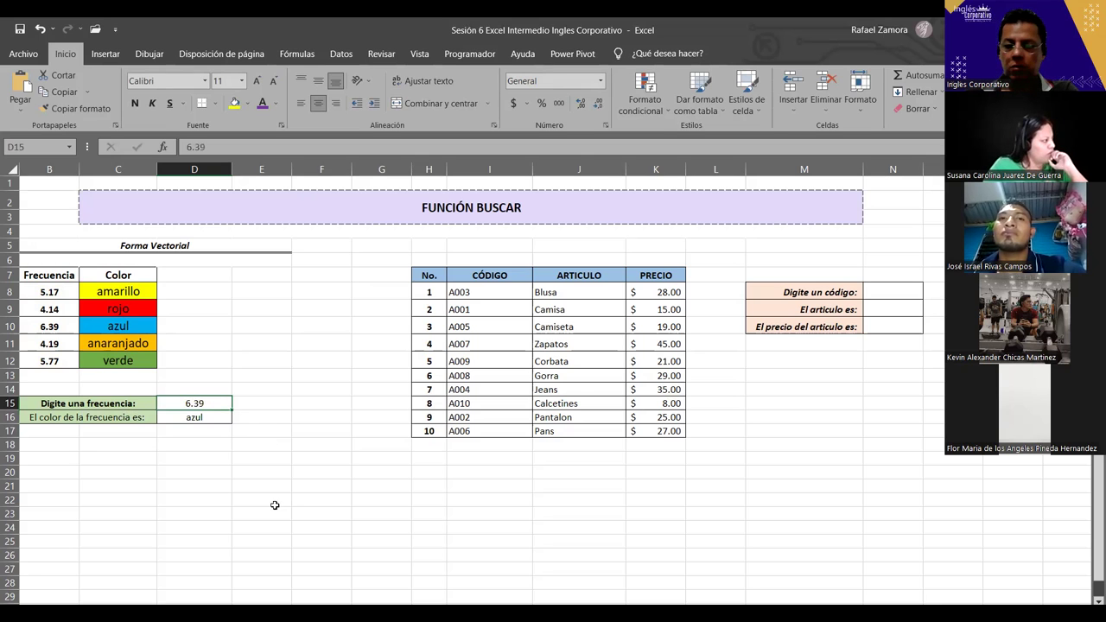
Step: Enter frequencies 4.14, 4.19 and finally 5.77 in D15, checking D16's colour each time
type("4.14")
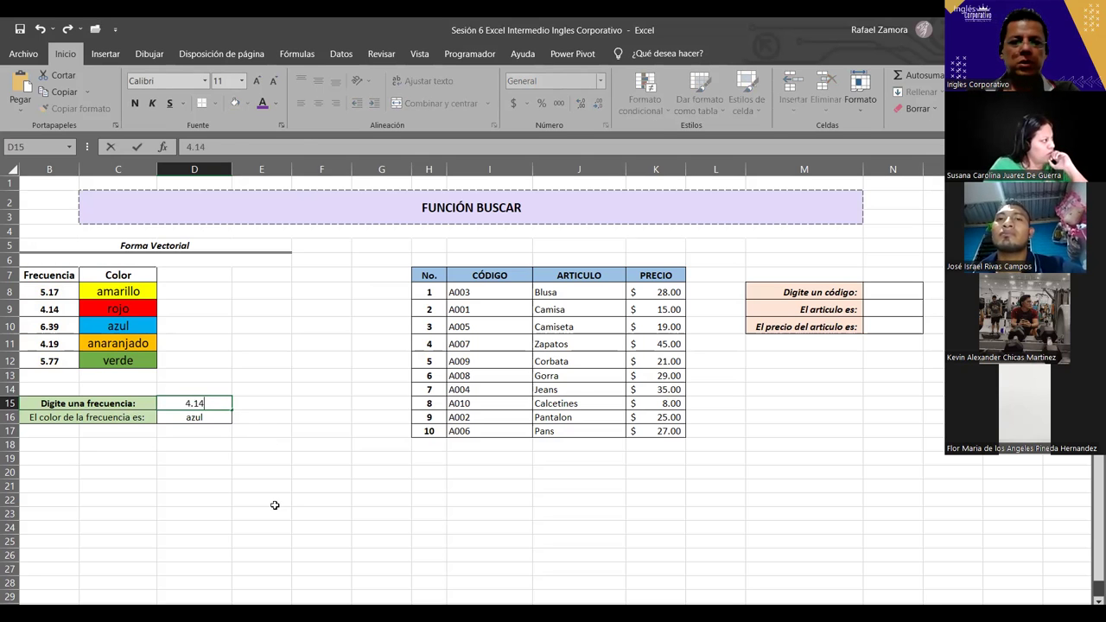
key("Return")
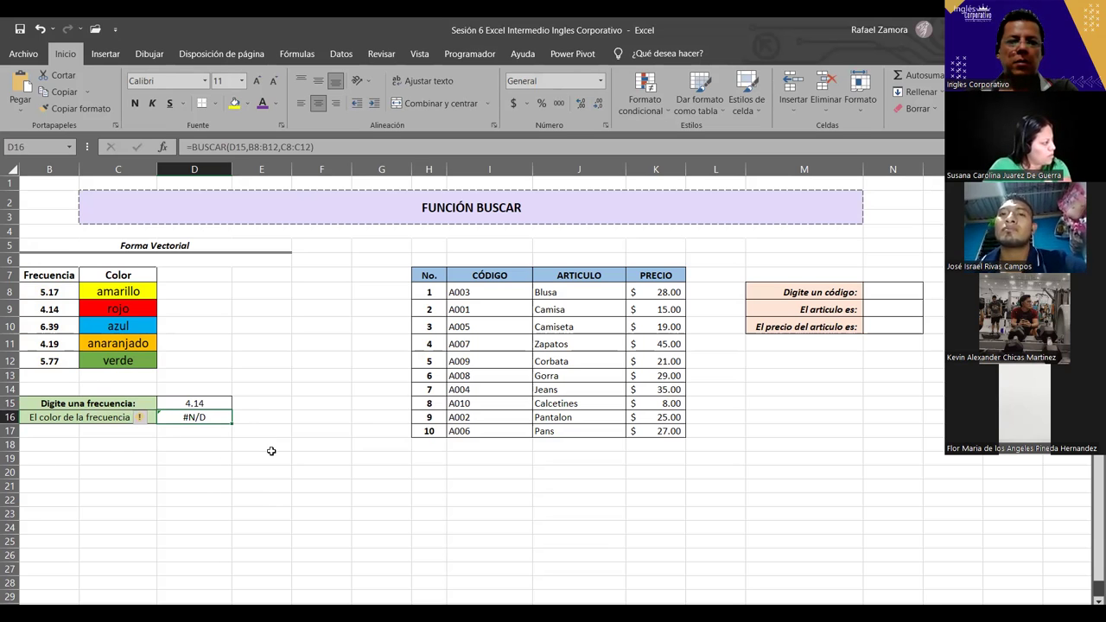
left_click(219, 404)
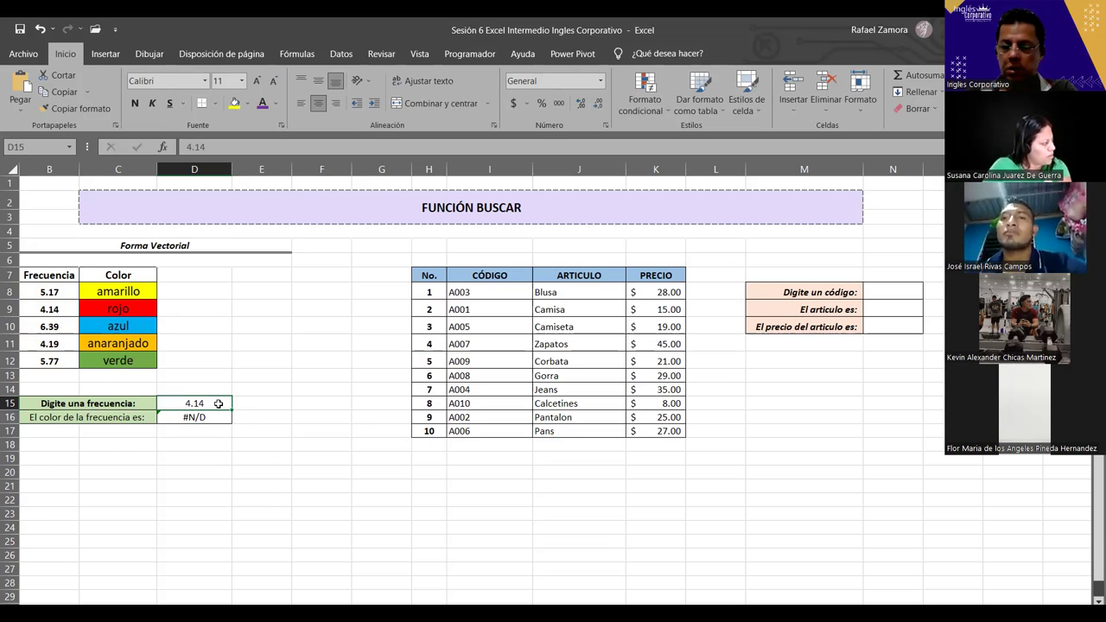
type("4.19")
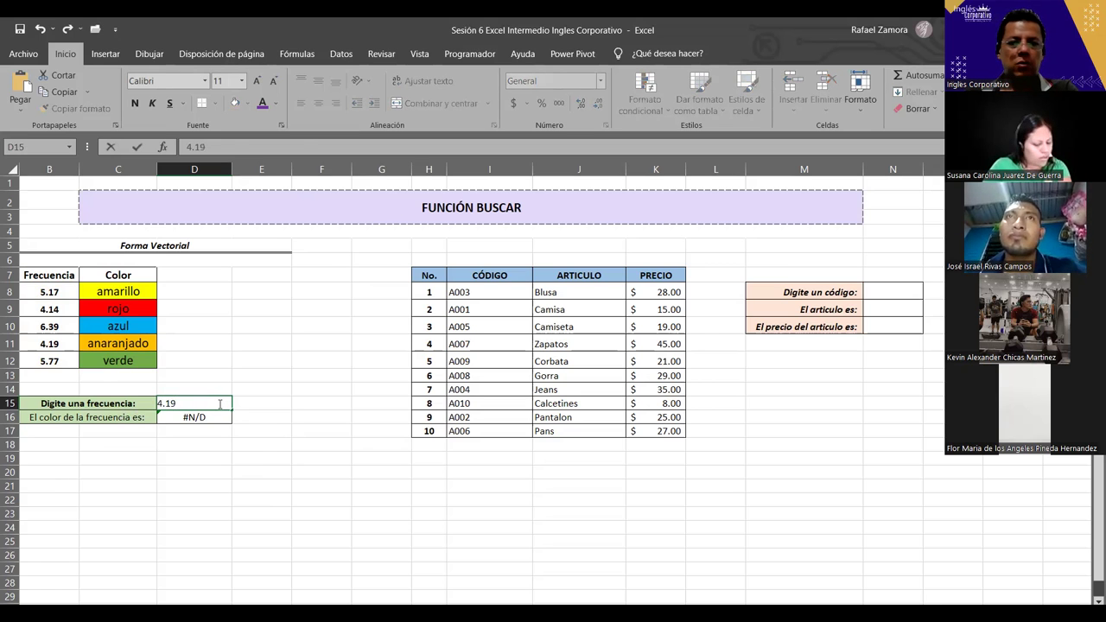
key("Return")
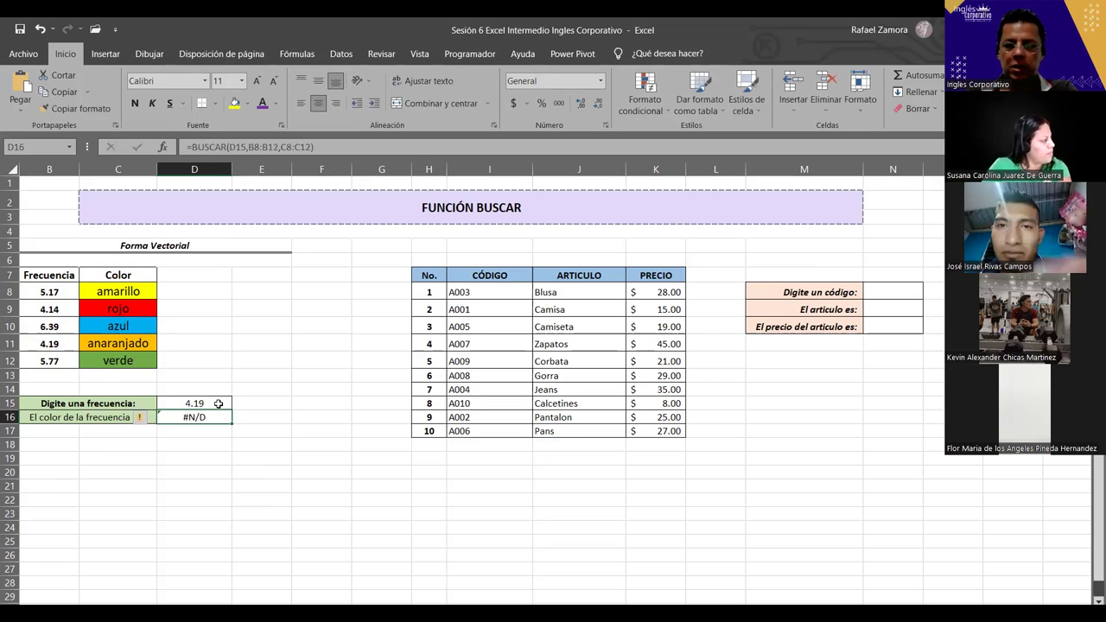
left_click(219, 404)
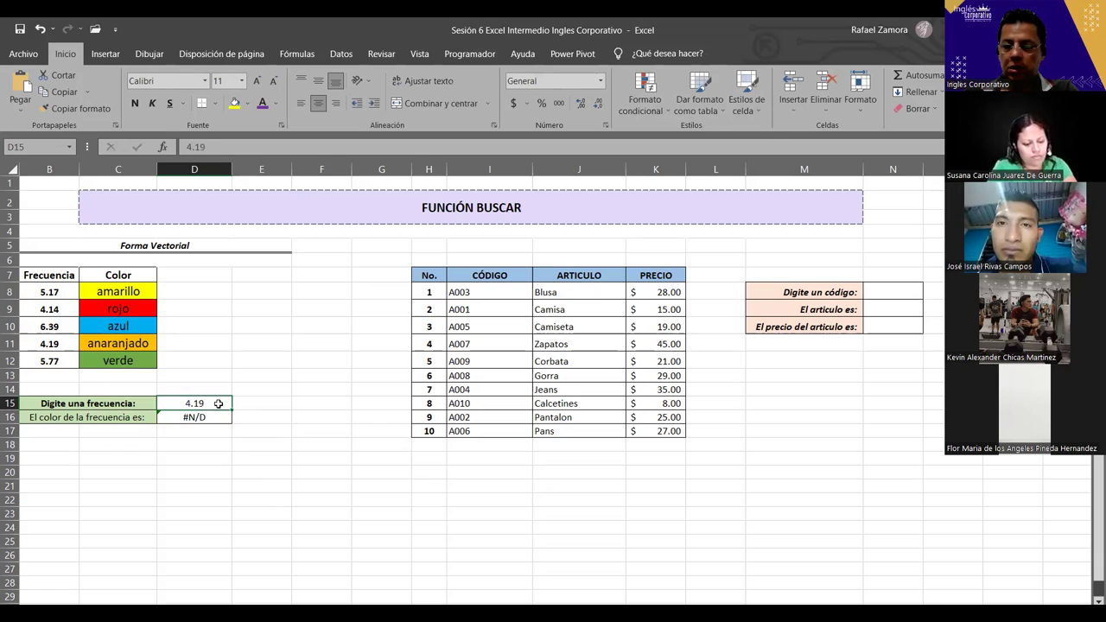
type("5.77")
key("Return")
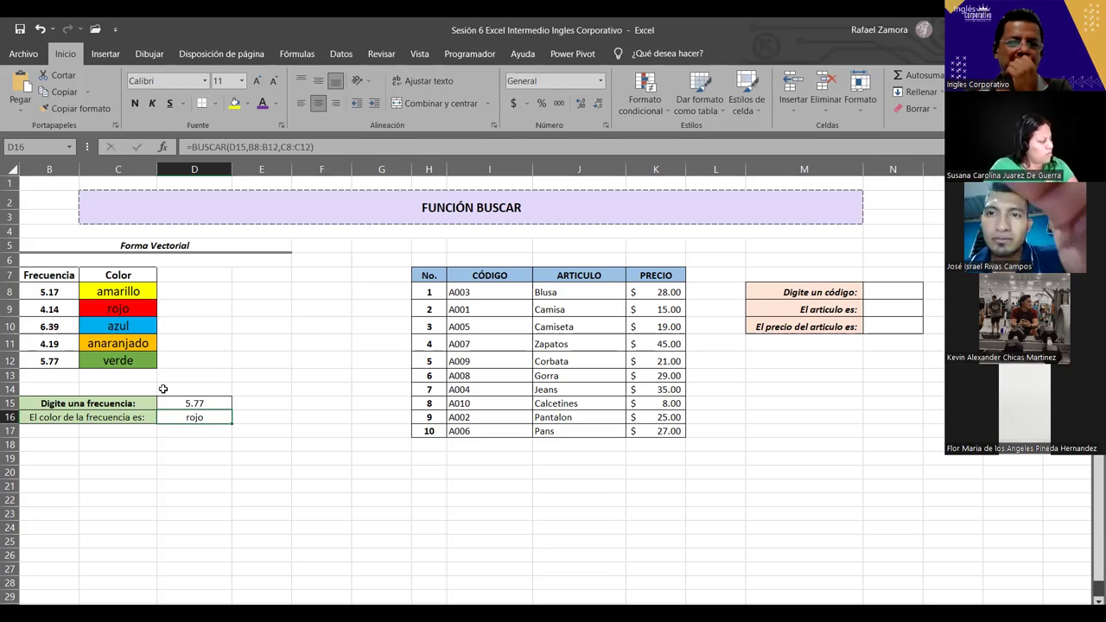
left_click(72, 295)
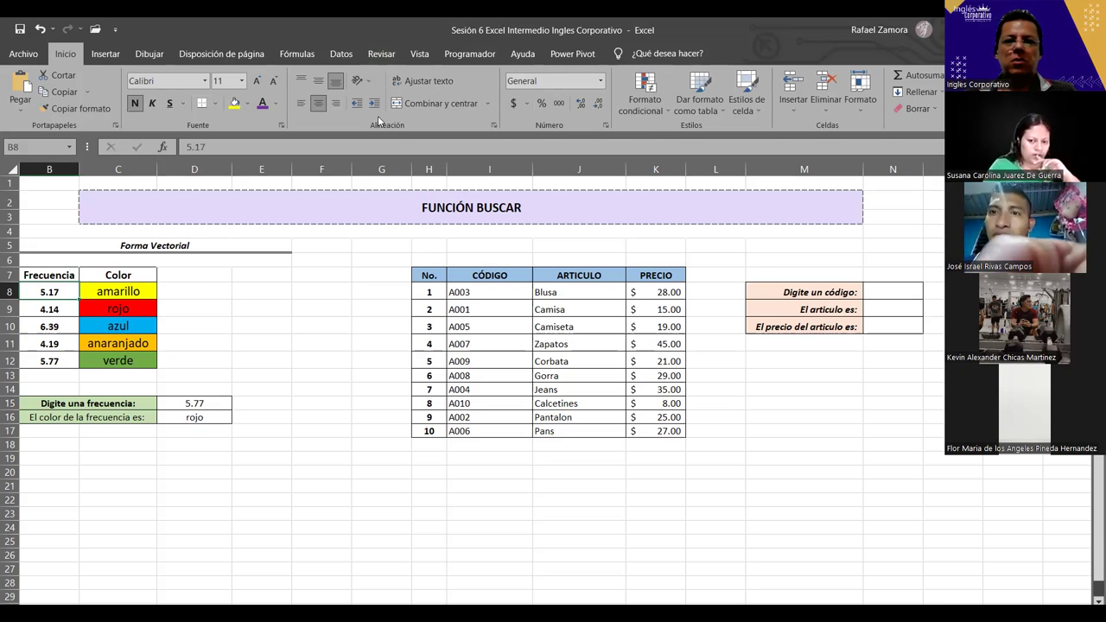
Step: Sort the frequency table smallest to largest from the Datos tab so D16 returns verde
left_click(341, 54)
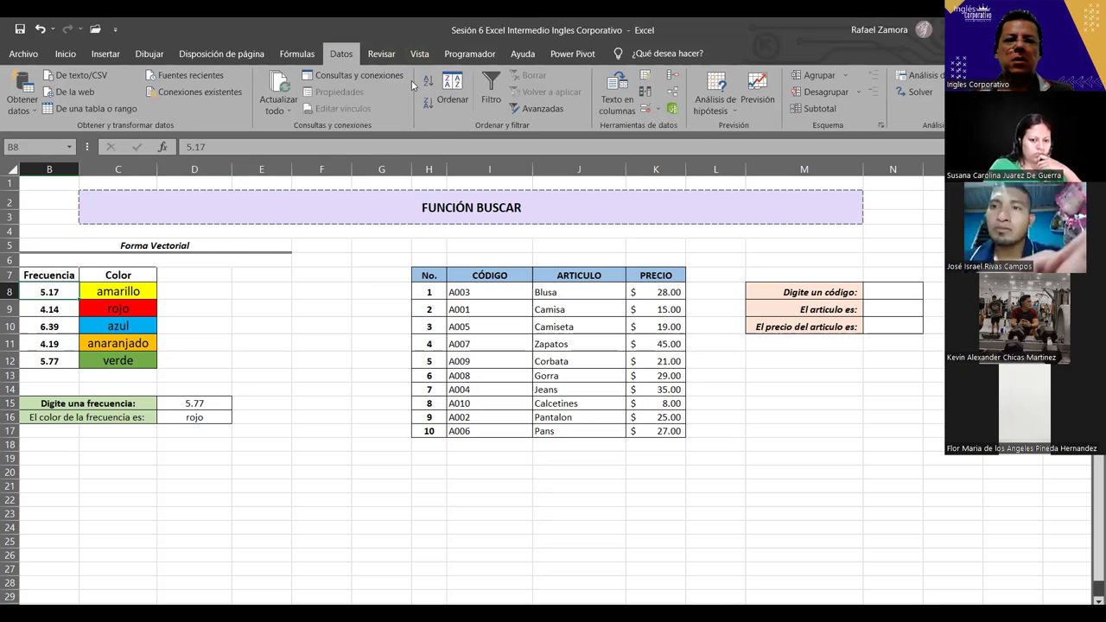
left_click(428, 82)
left_click(325, 375)
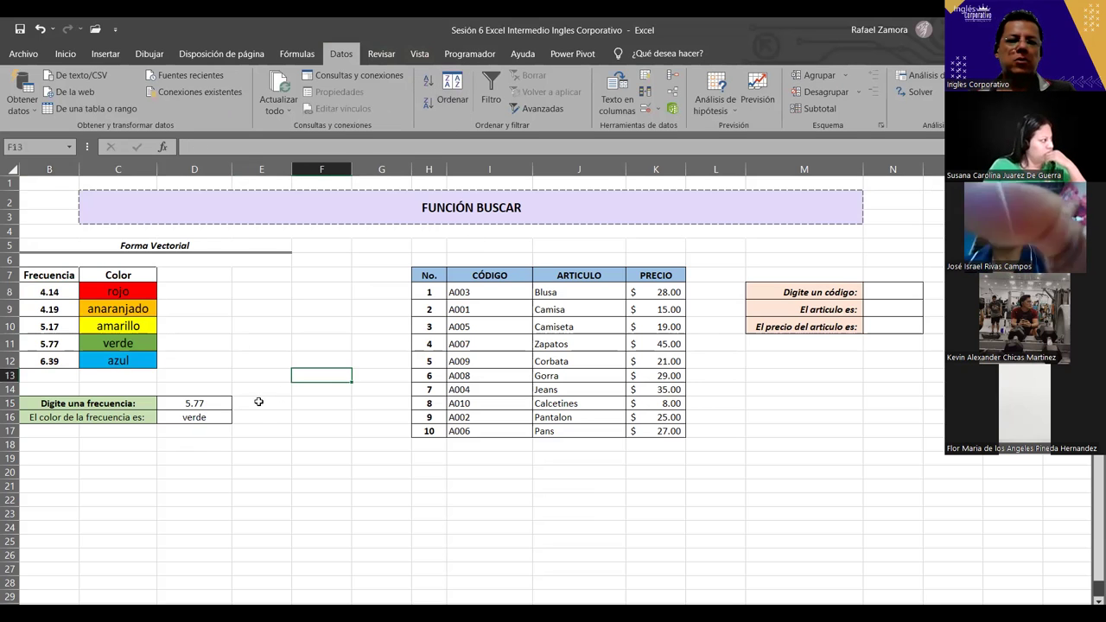
Step: Look up frequencies 4.14, 4.19 and 5.17 in D15, cancelling one stray entry
left_click(202, 406)
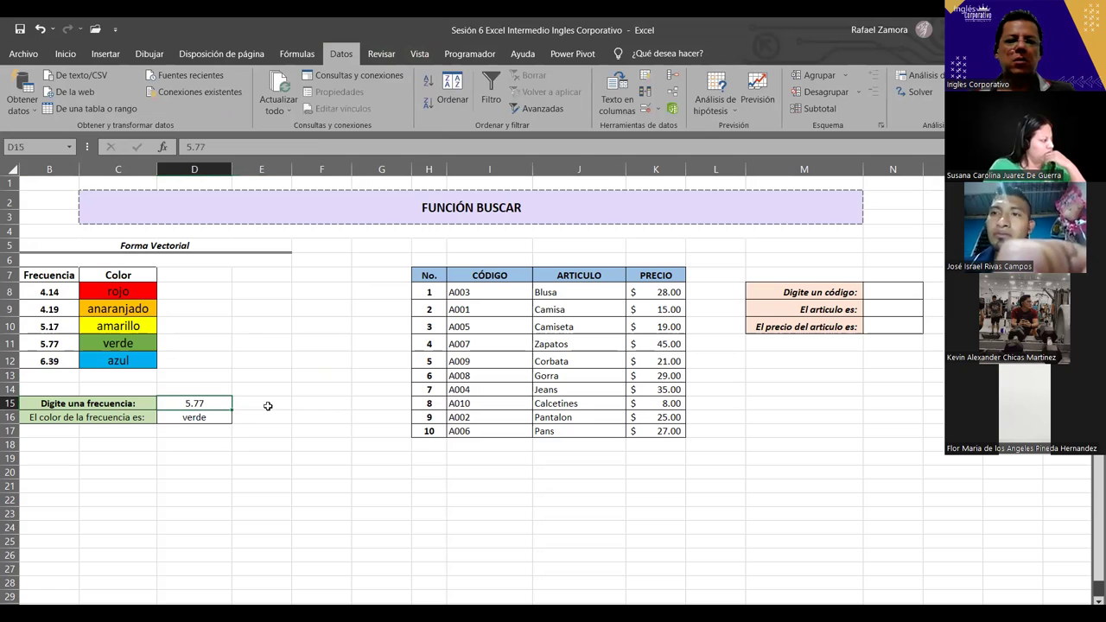
type("4.")
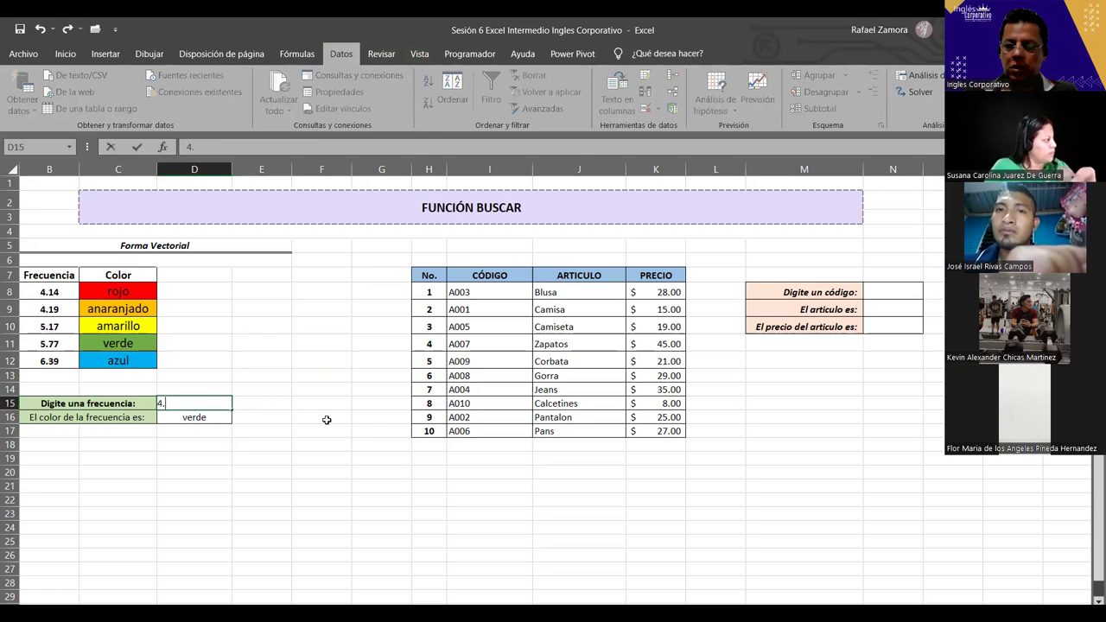
type("14")
key("Return")
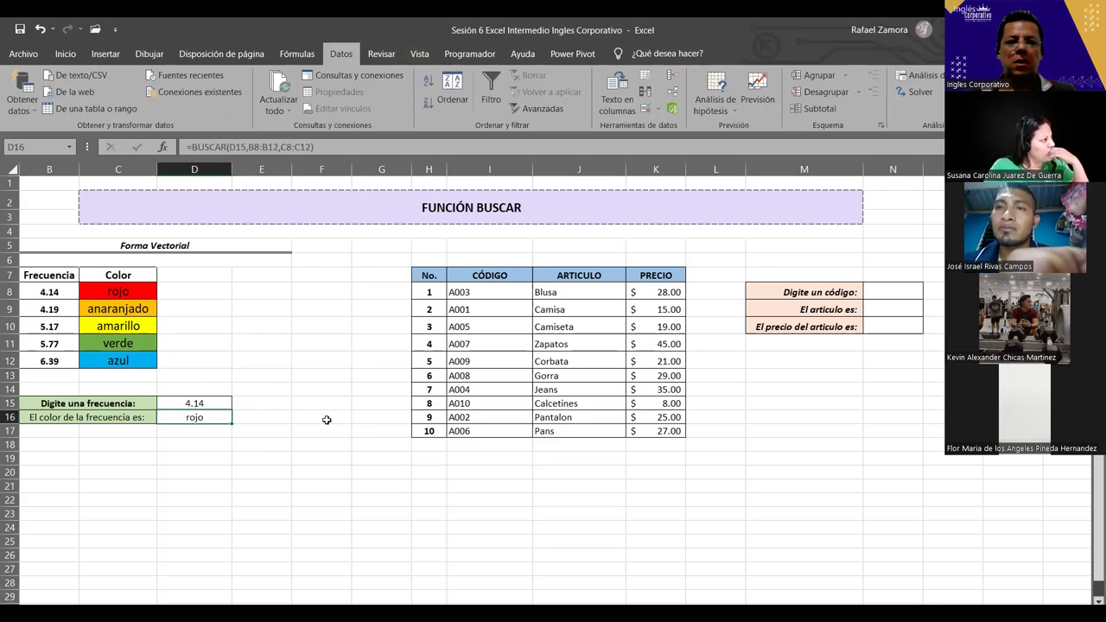
type("4")
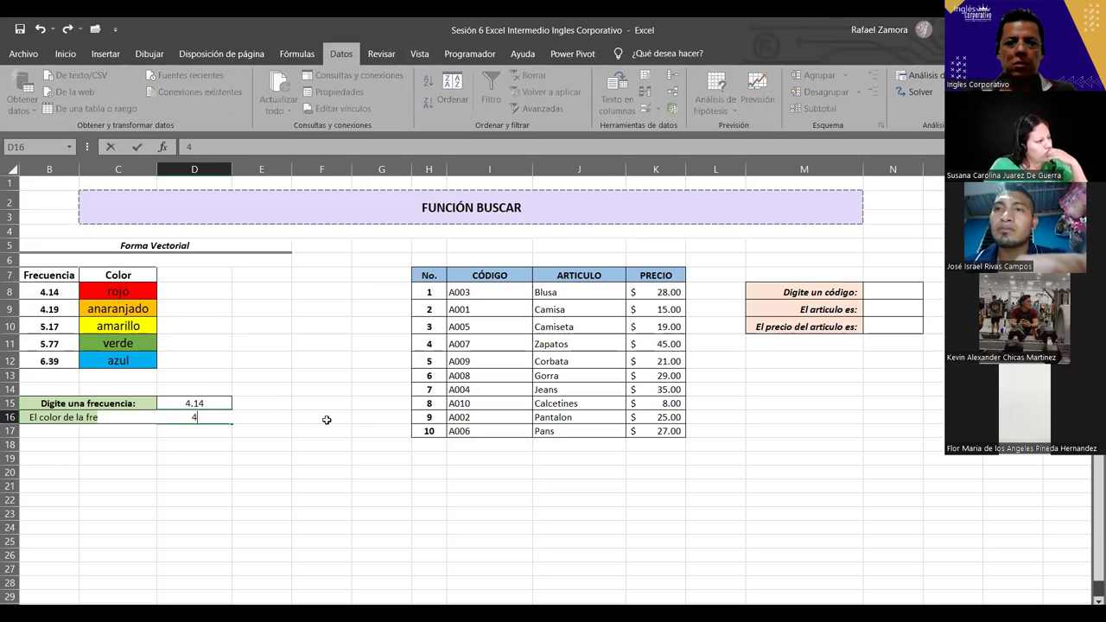
type("19")
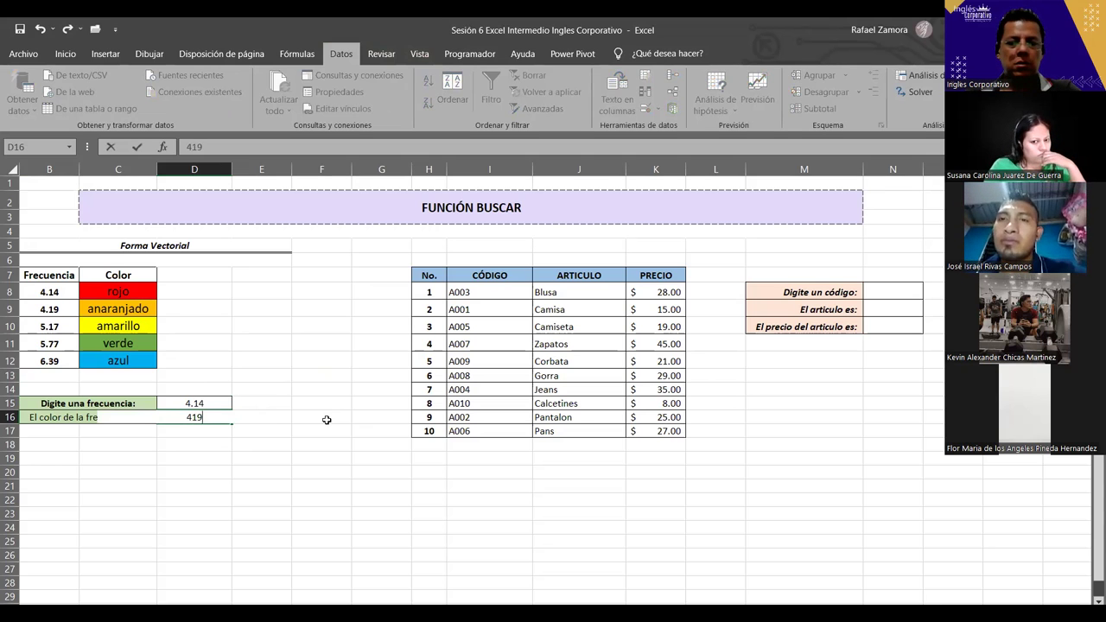
key("Escape")
key("Up")
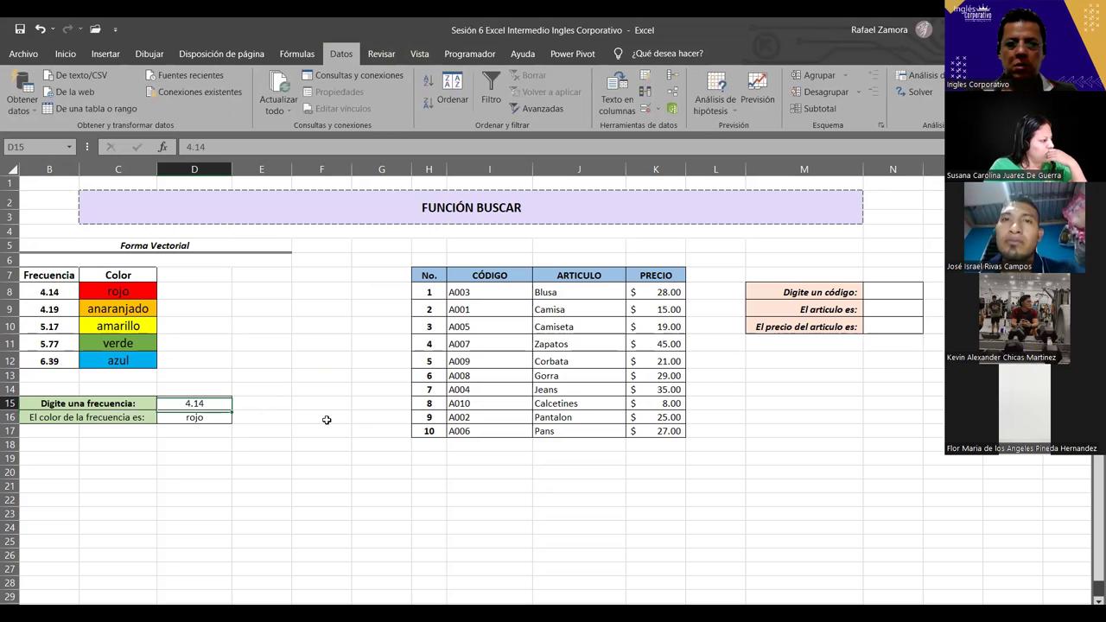
type("4.19")
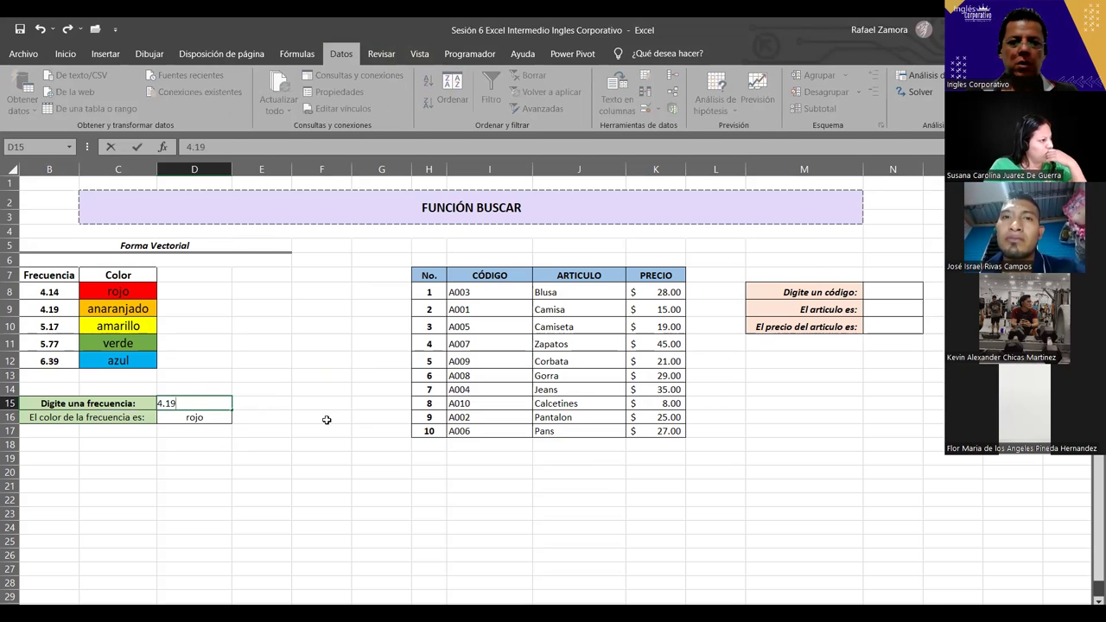
key("Return")
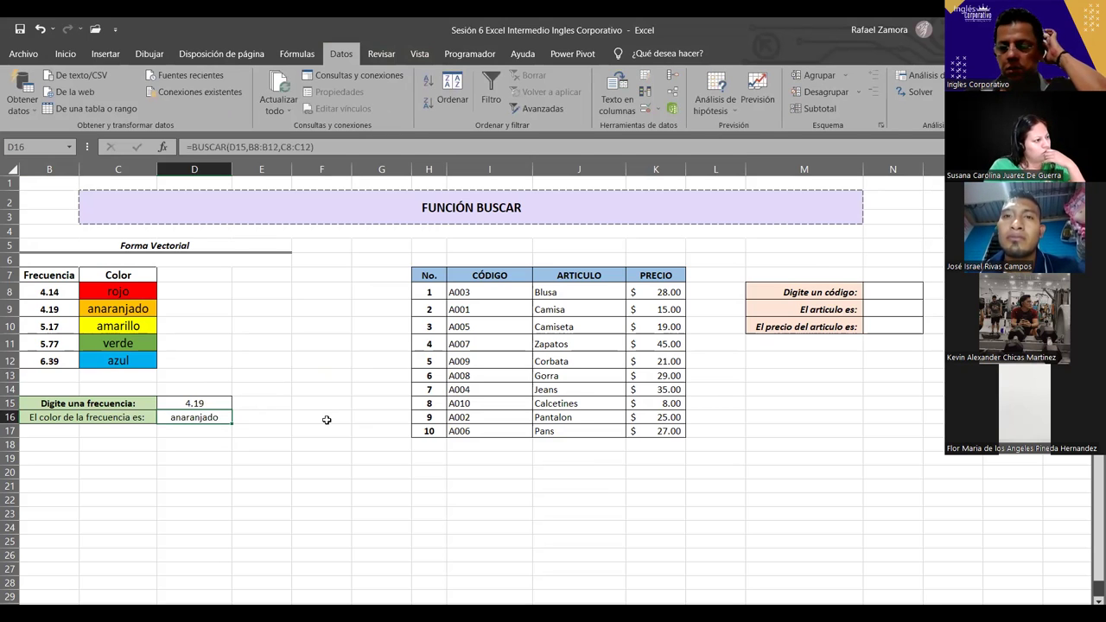
key("Up")
type("5")
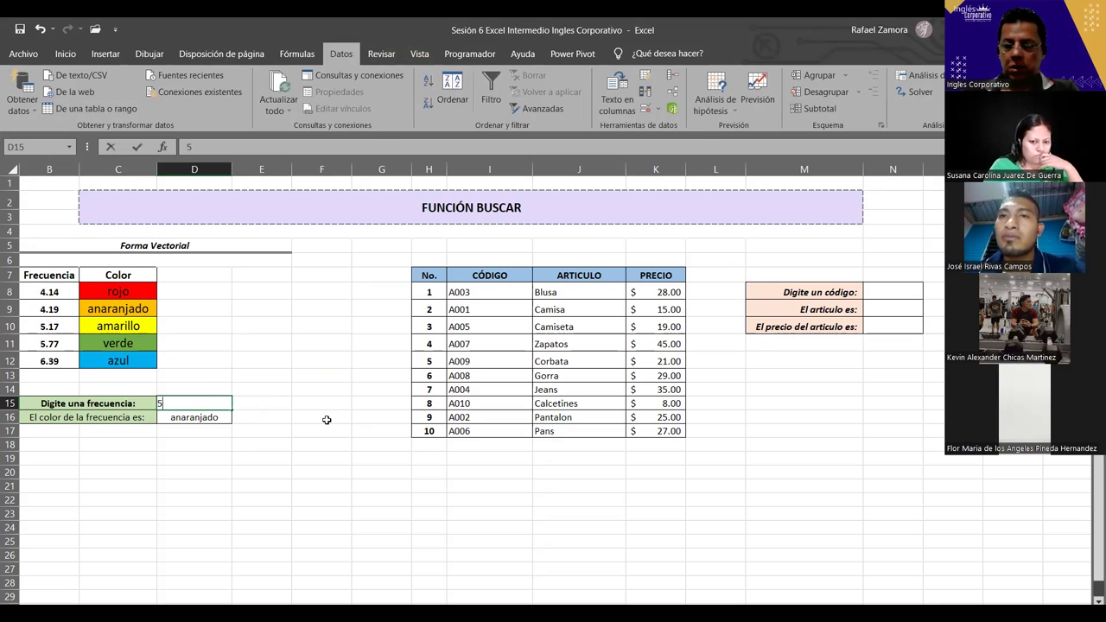
type(".17")
key("Return")
Step: Look up 5.77 and then 6.39 in D15, ending with azul, then select code cell N8
key("Up")
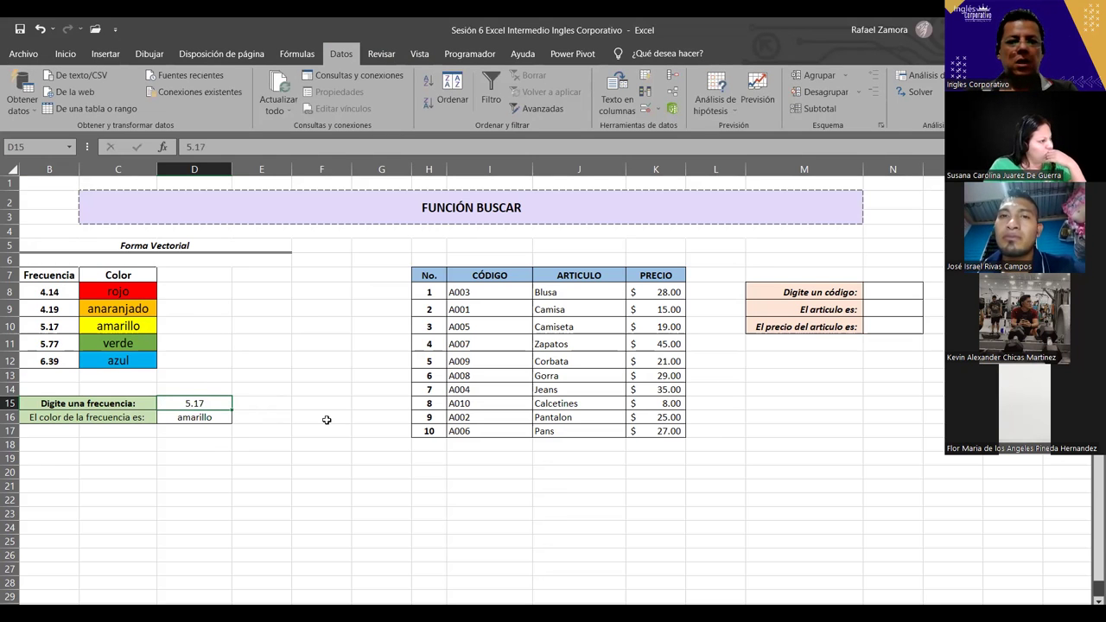
type("5.77")
key("Return")
key("Up")
type("6.39")
key("Return")
key("Up")
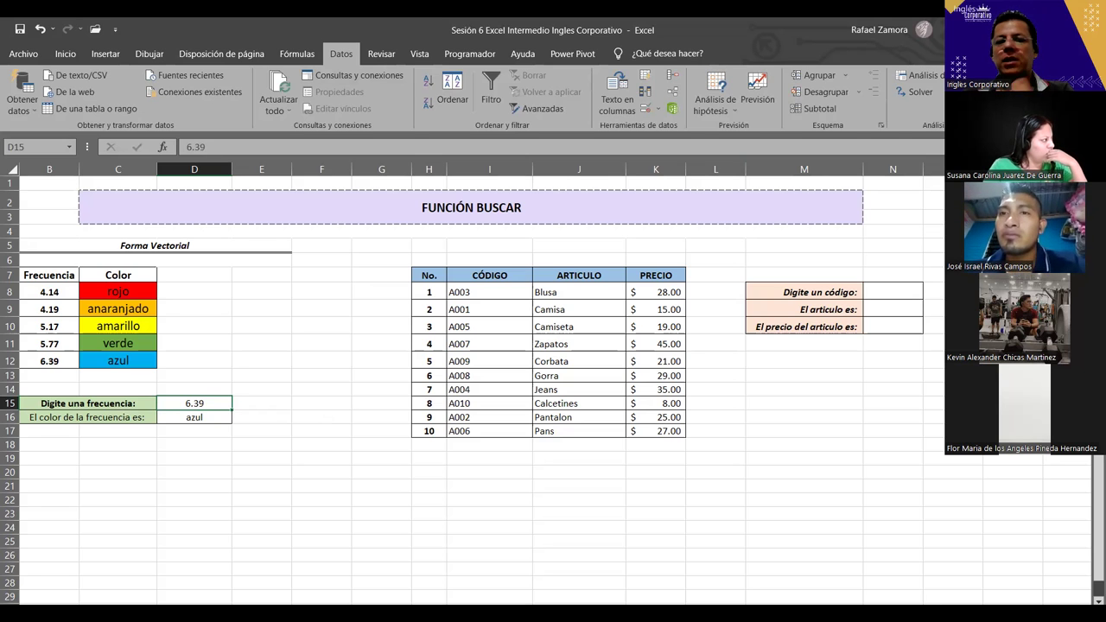
left_click(890, 293)
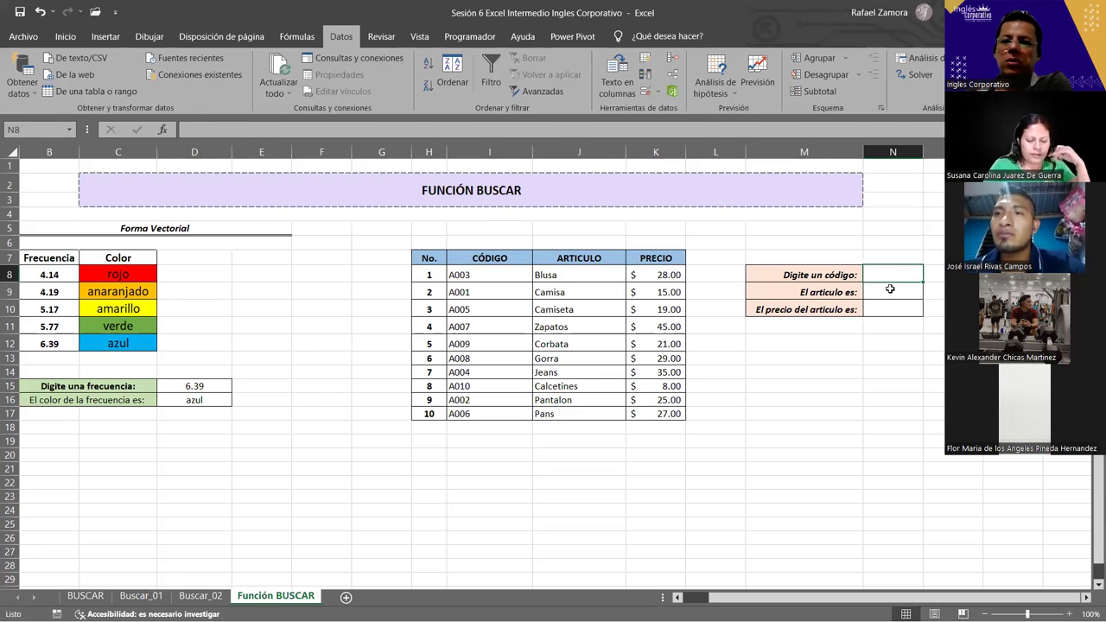
left_click(890, 289)
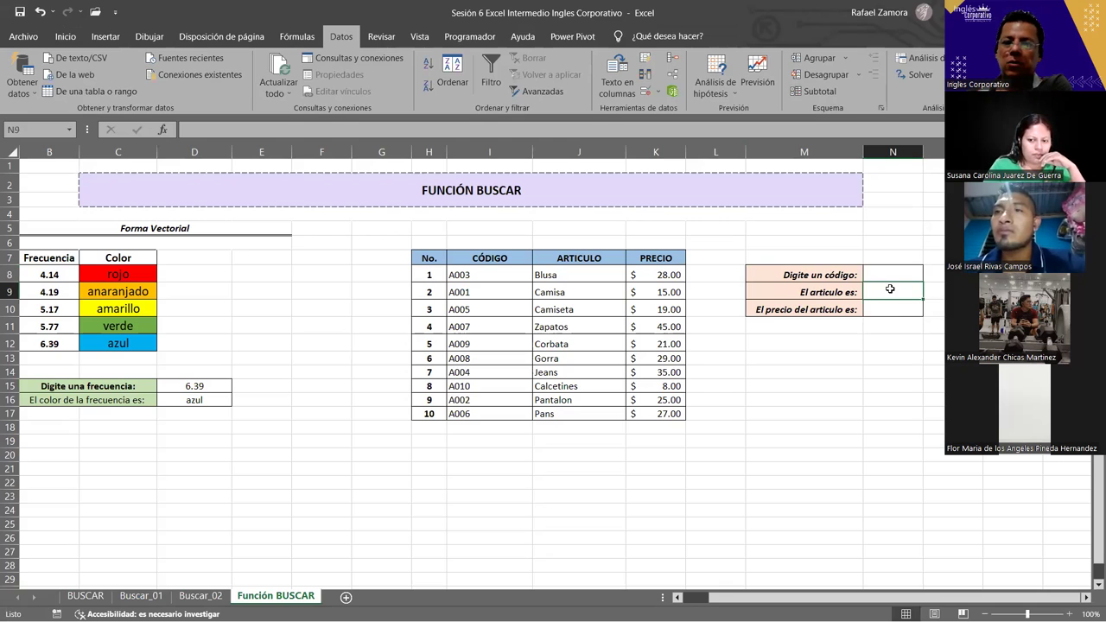
left_click(894, 308)
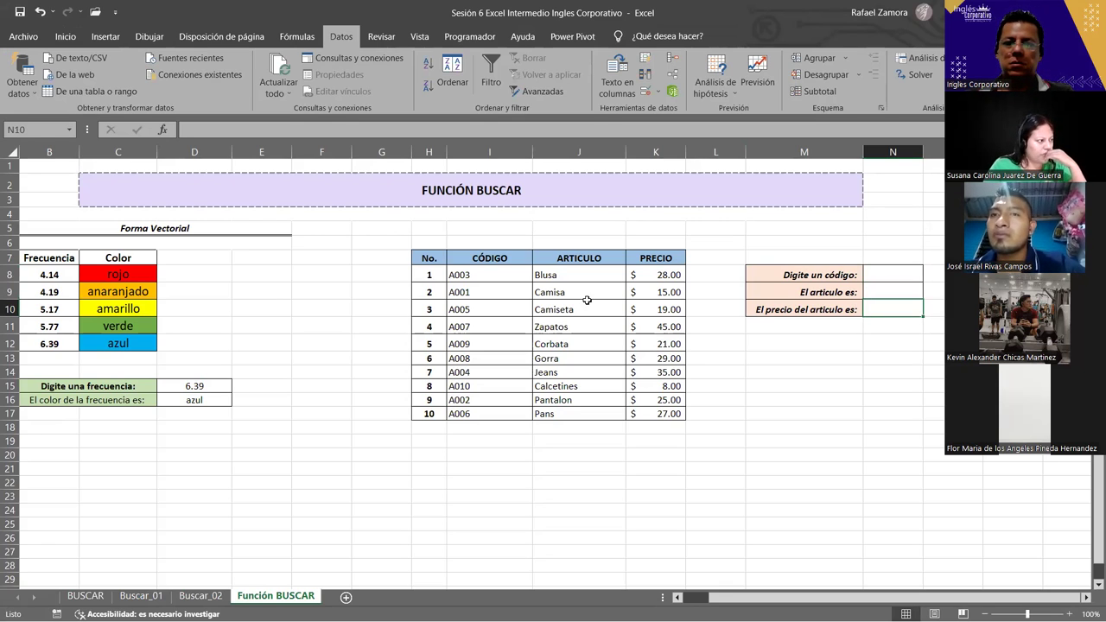
left_click(492, 275)
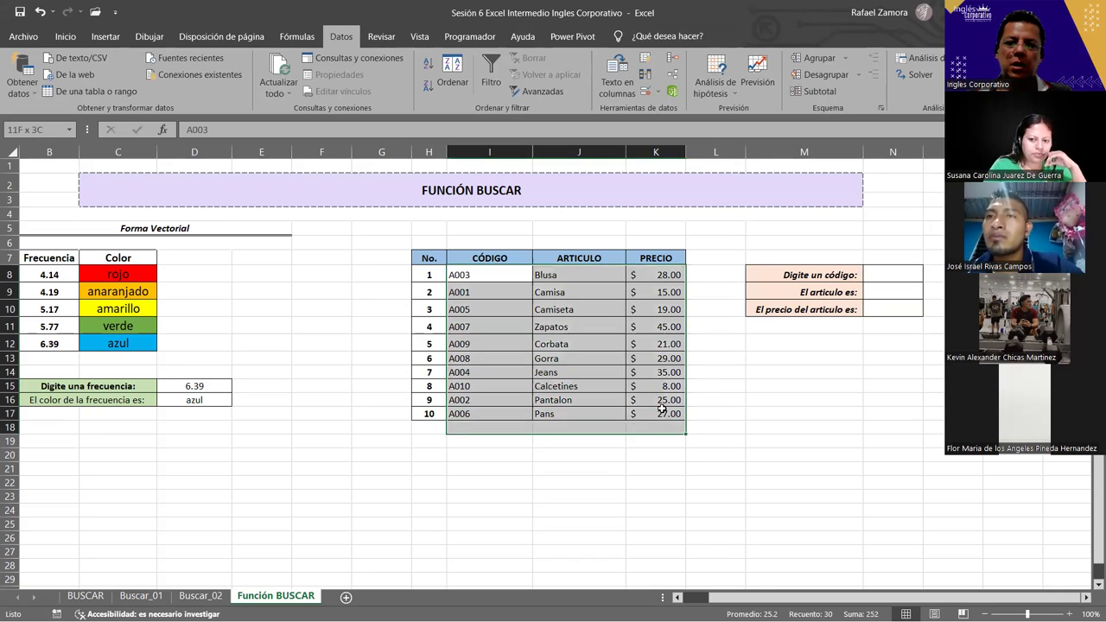
left_click_drag(626, 382, 664, 412)
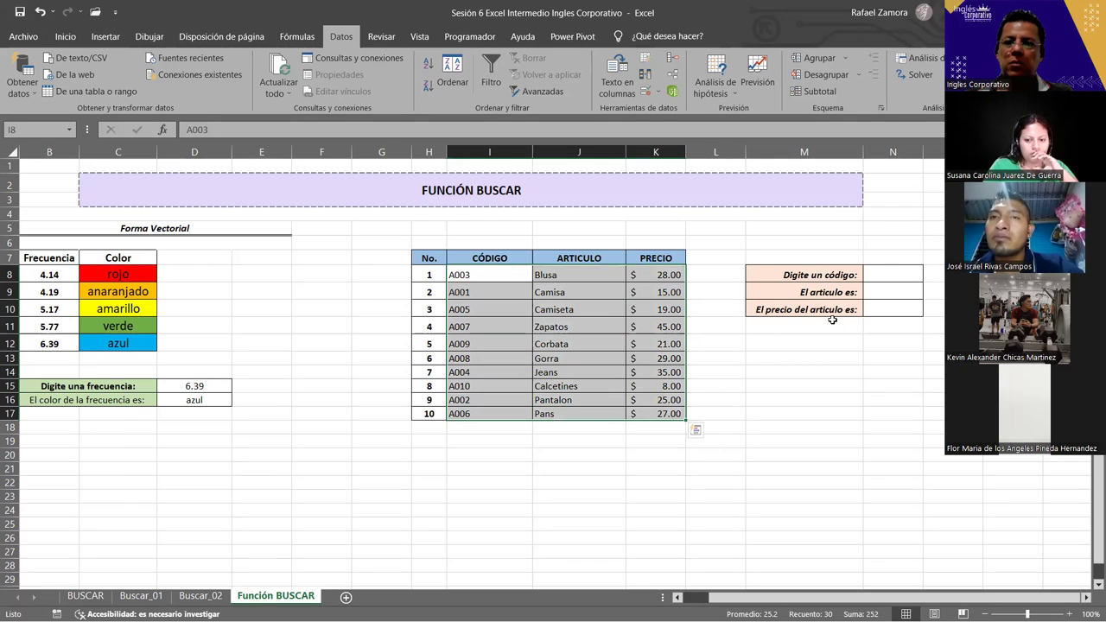
left_click(883, 275)
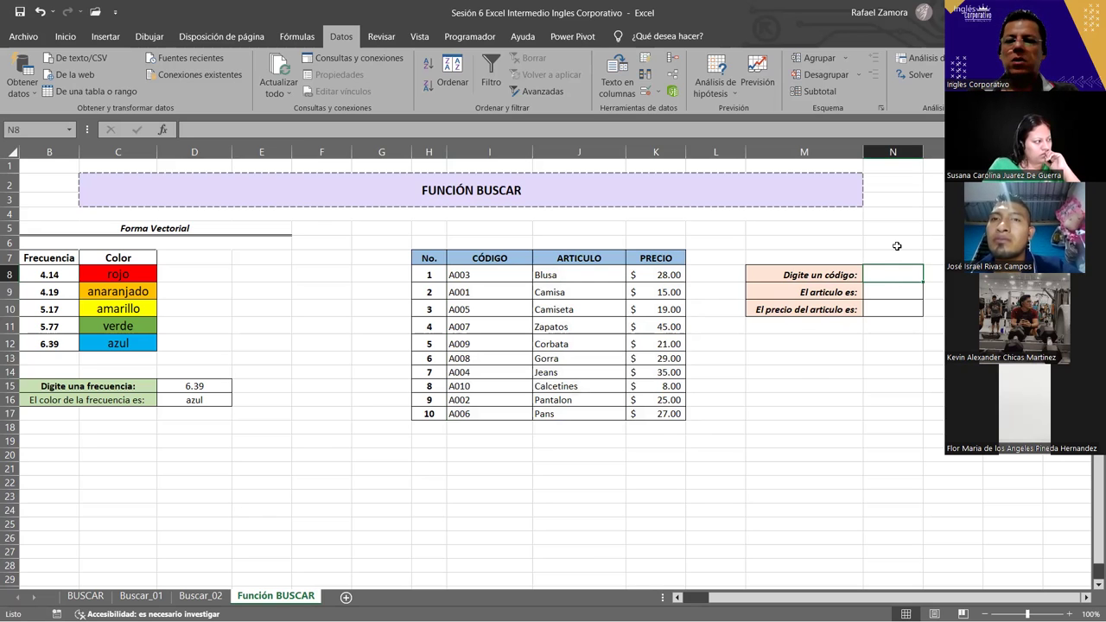
left_click(881, 291)
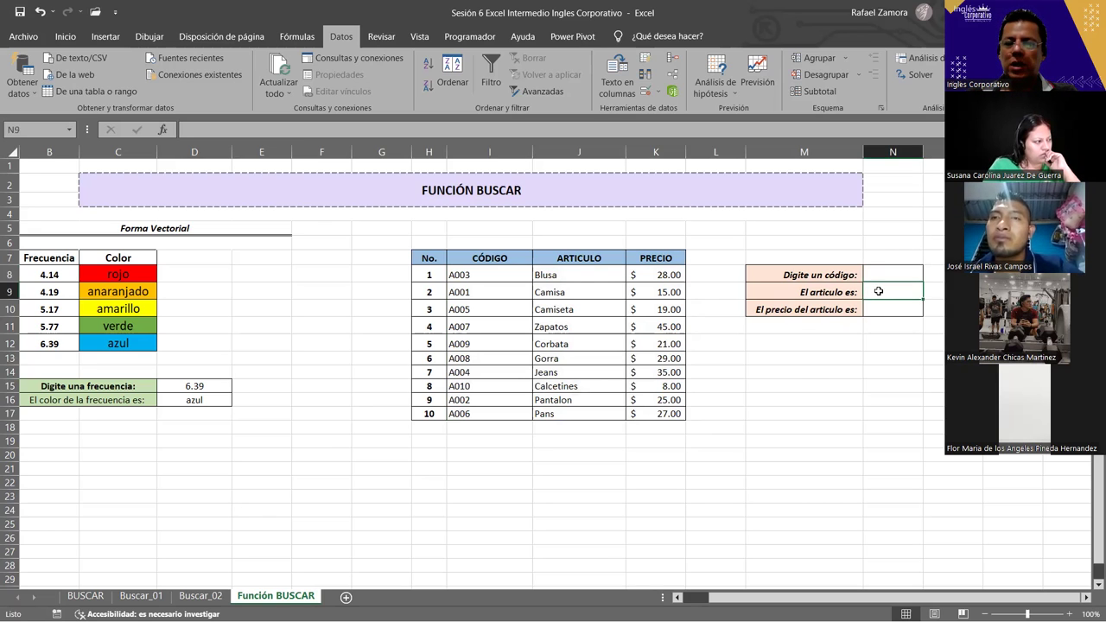
left_click(868, 308)
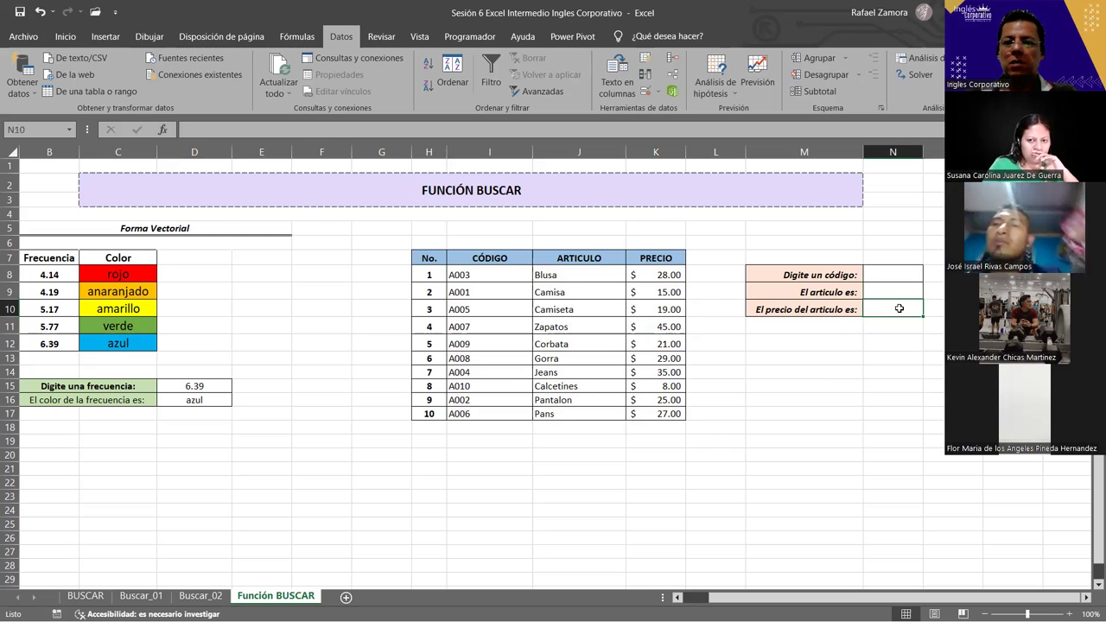
left_click(933, 401)
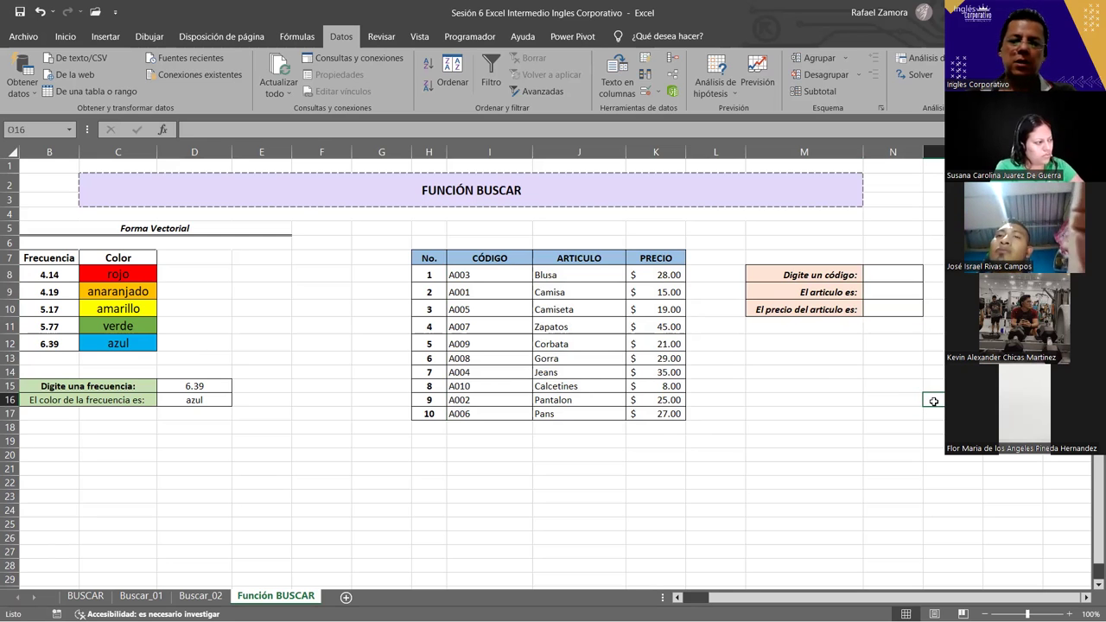
left_click(856, 485)
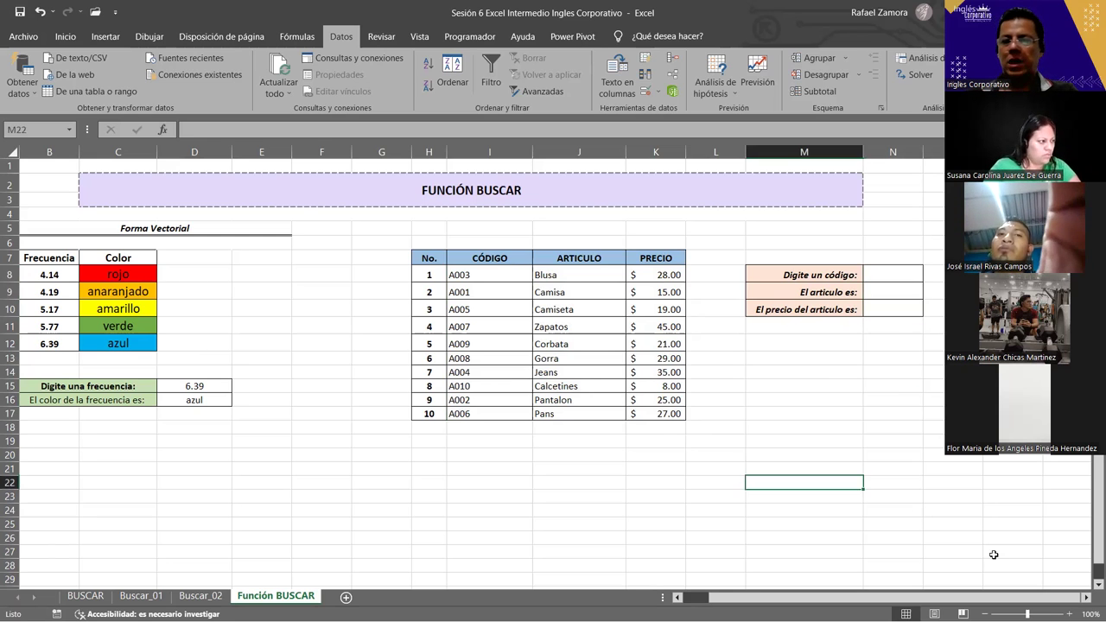
left_click(1003, 513)
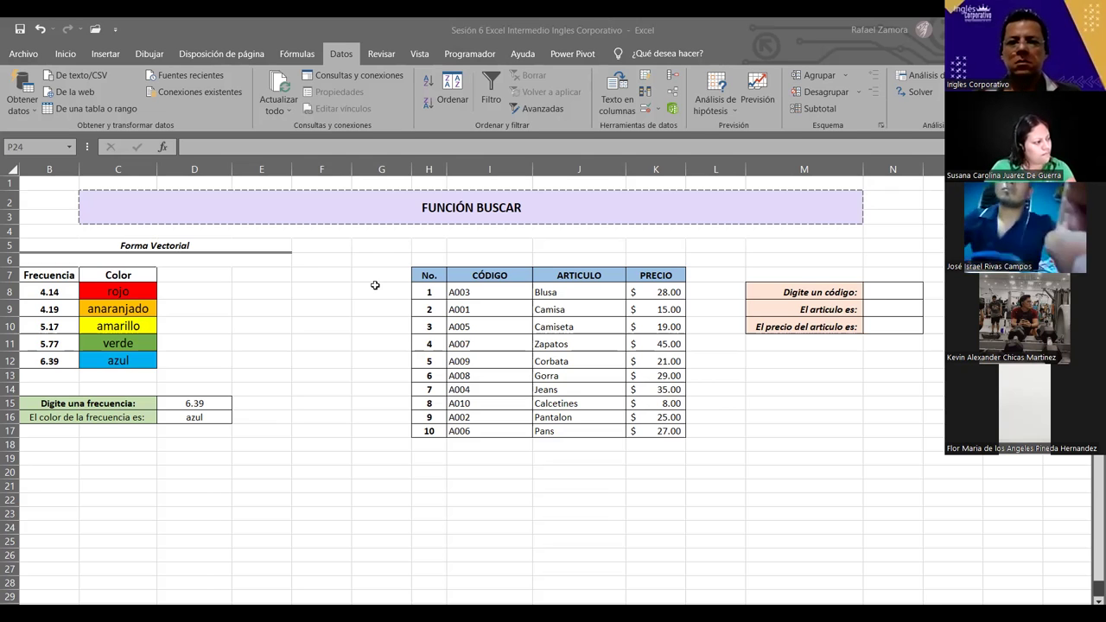
key("alt+Tab")
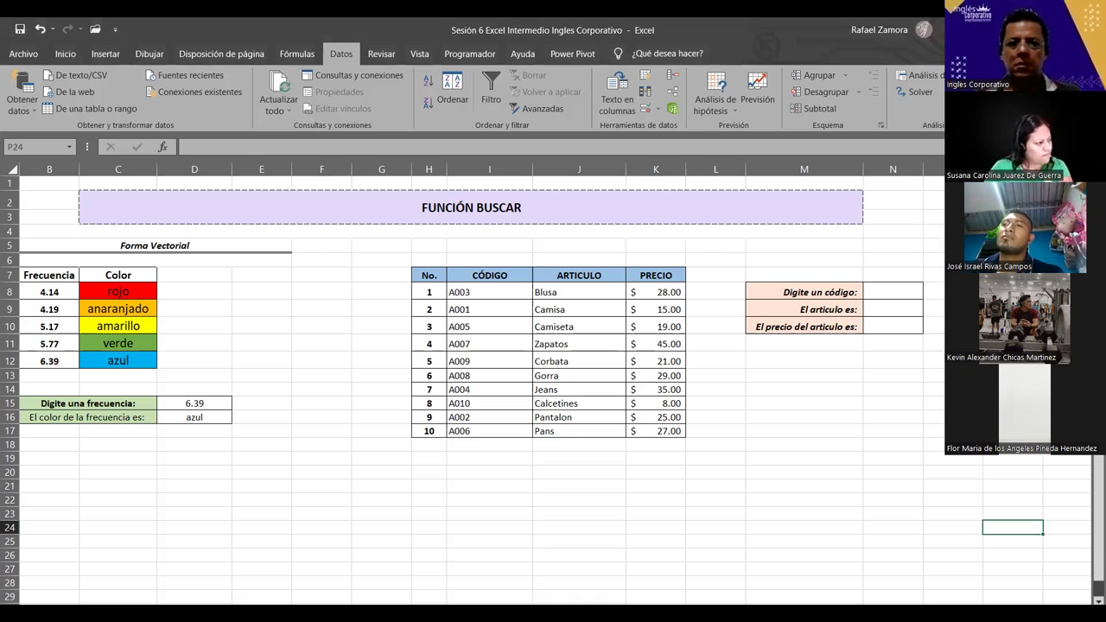
key("alt+Tab")
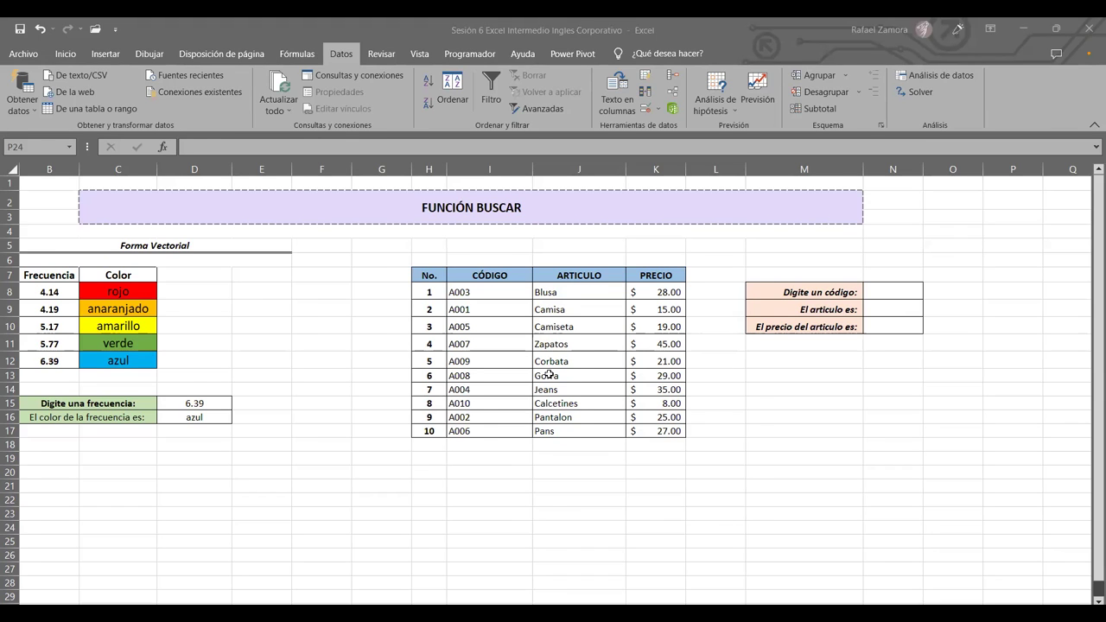
left_click(578, 376)
Step: Sort the product table by CÓDIGO from A to Z, ordering codes A001 to A010
left_click(526, 322)
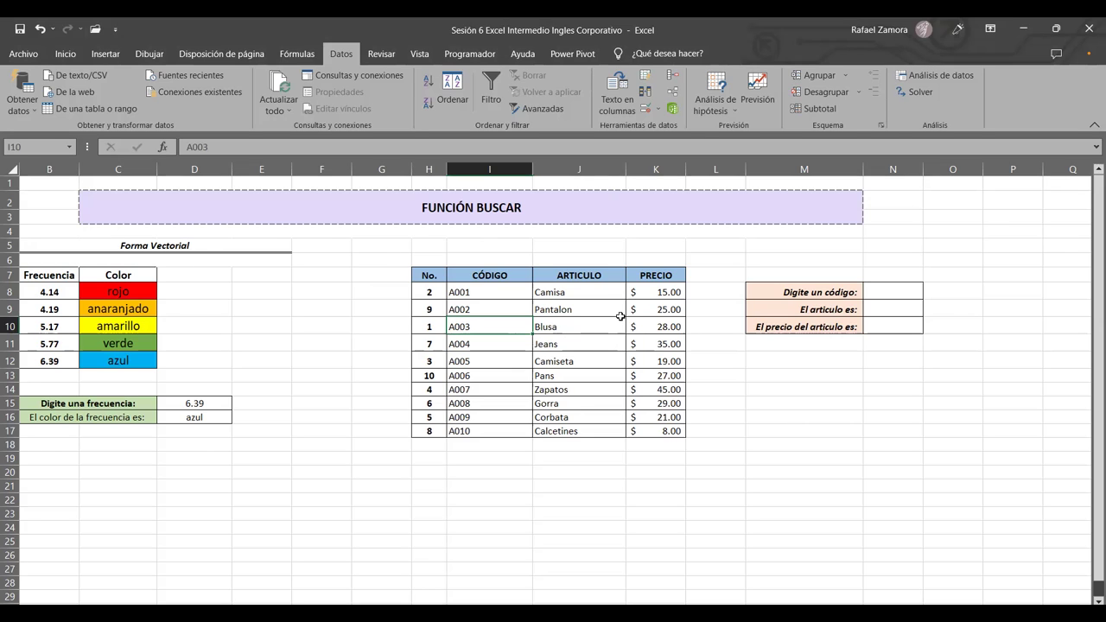
left_click(564, 389)
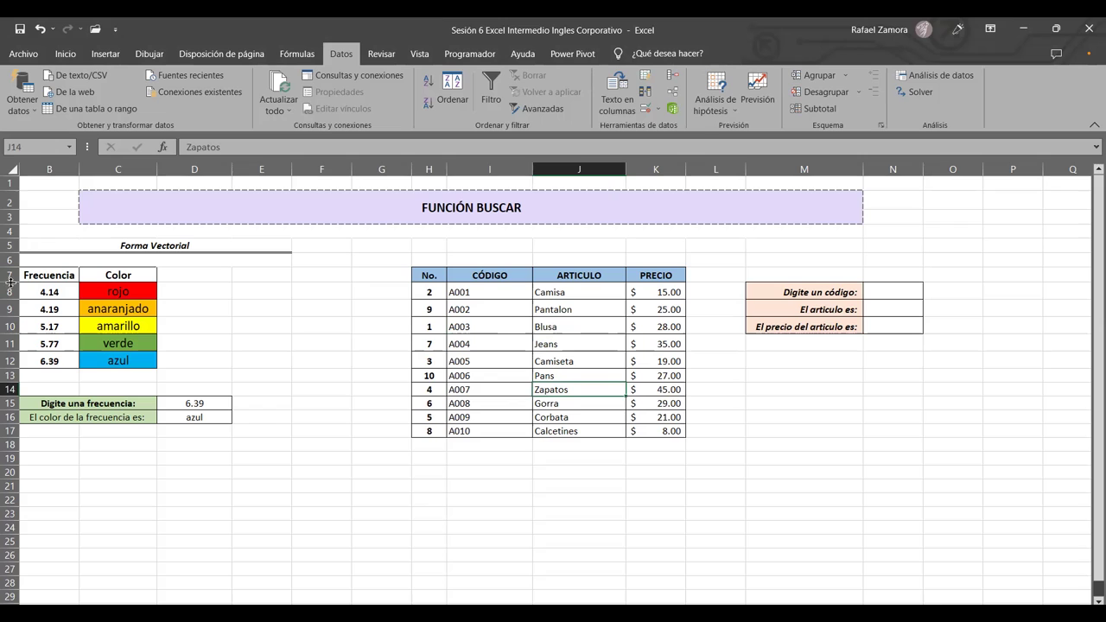
left_click_drag(6, 292, 7, 375)
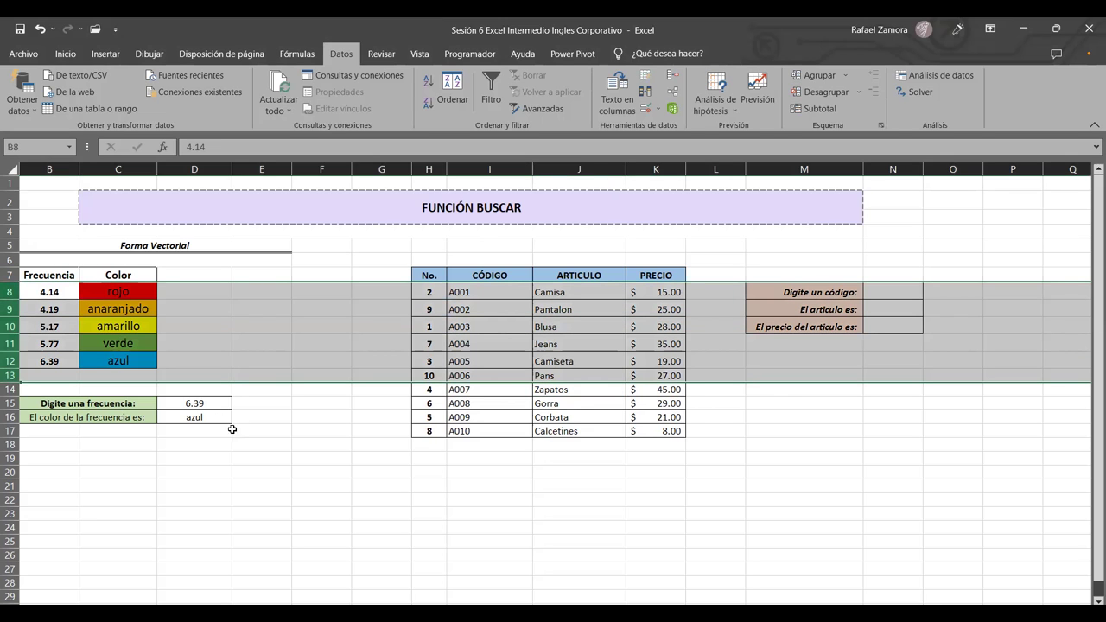
left_click(570, 370)
left_click(518, 312)
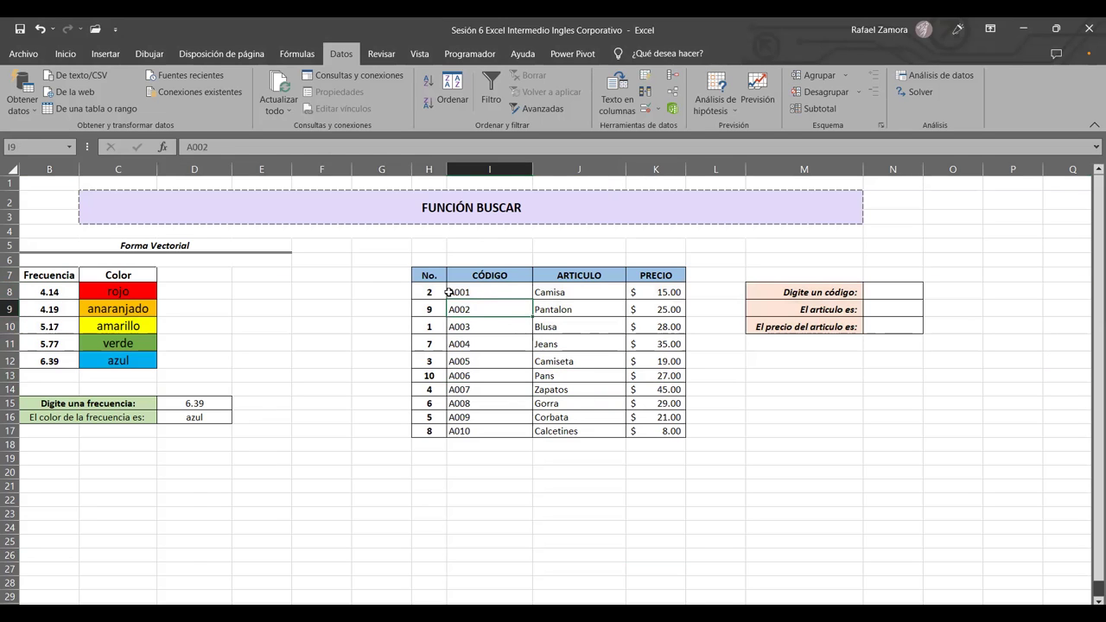
left_click(871, 290)
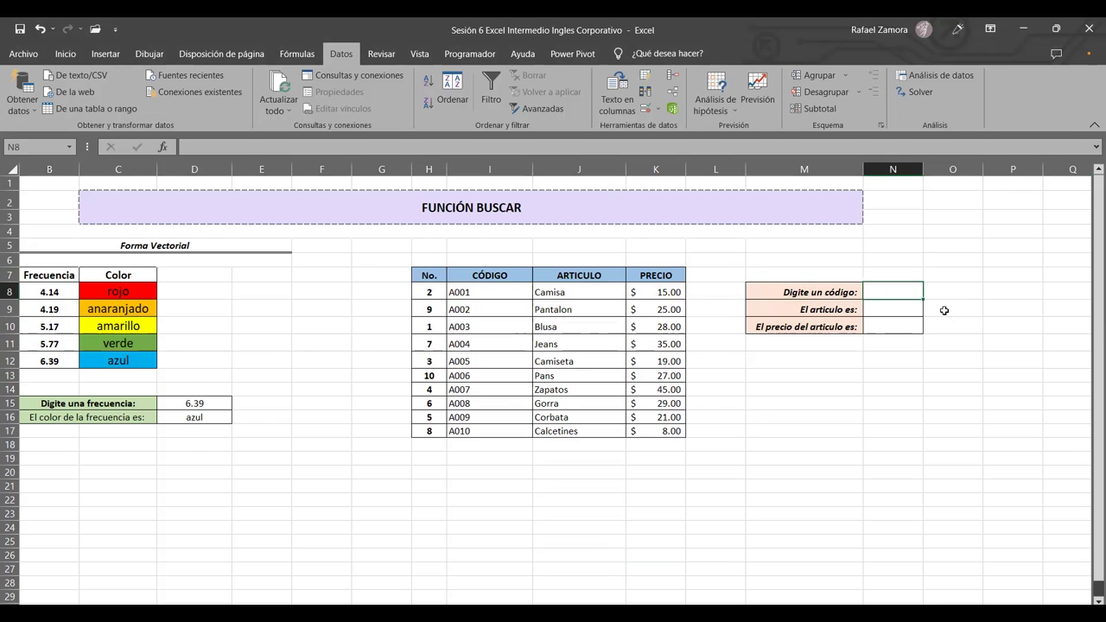
Step: Enter code A001 in N8 and build =BUSCAR(N8,I8:I17,J8:J17 in N9
type("A001")
key("Return")
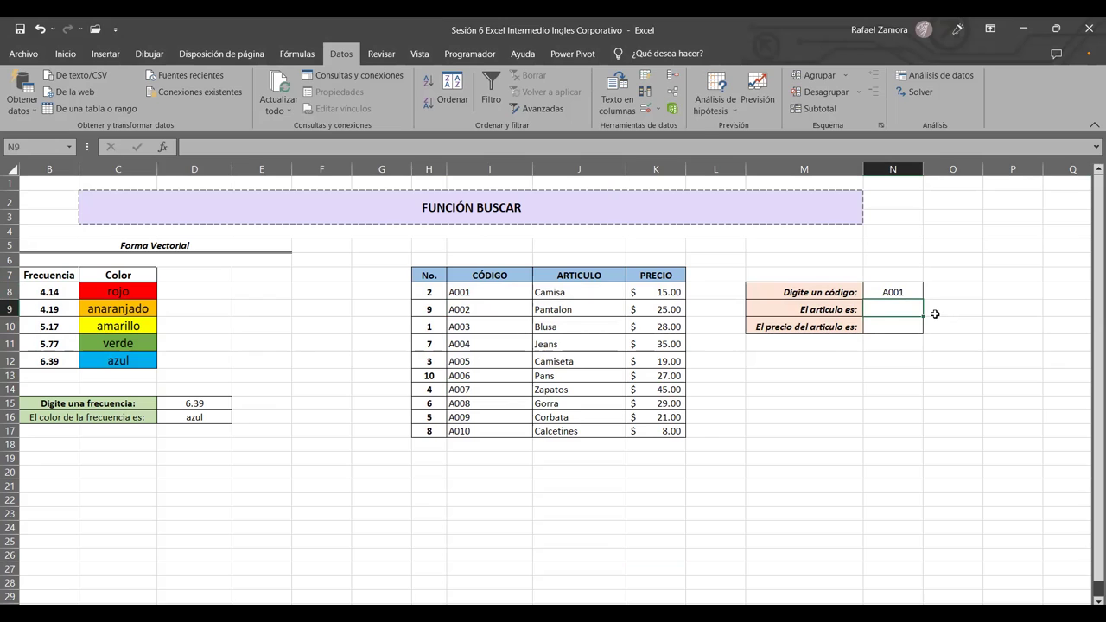
type("=")
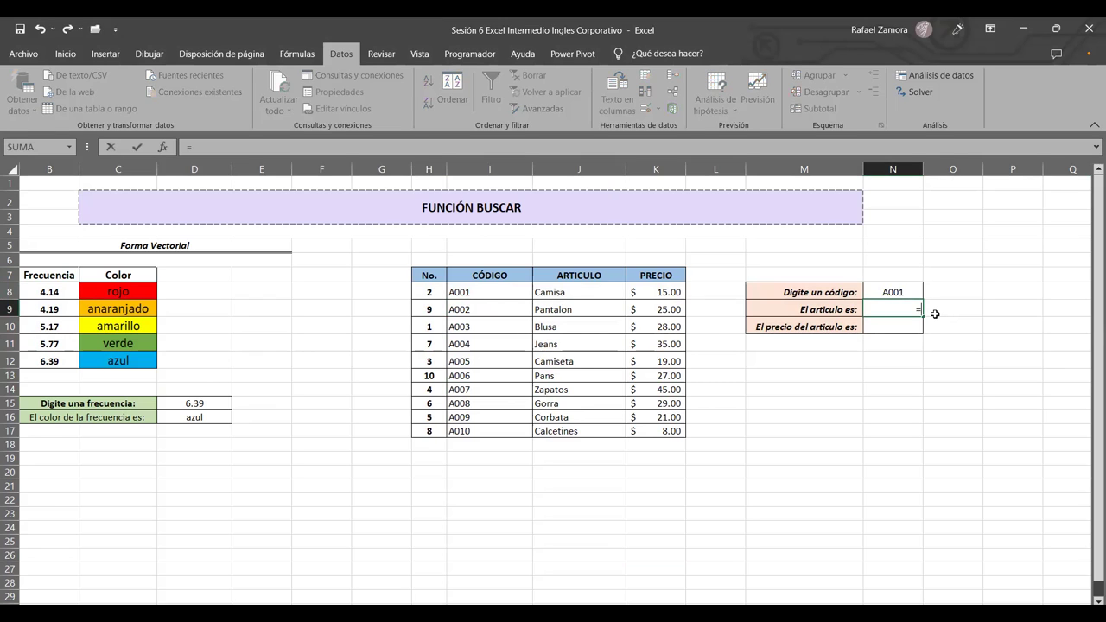
type("buscar")
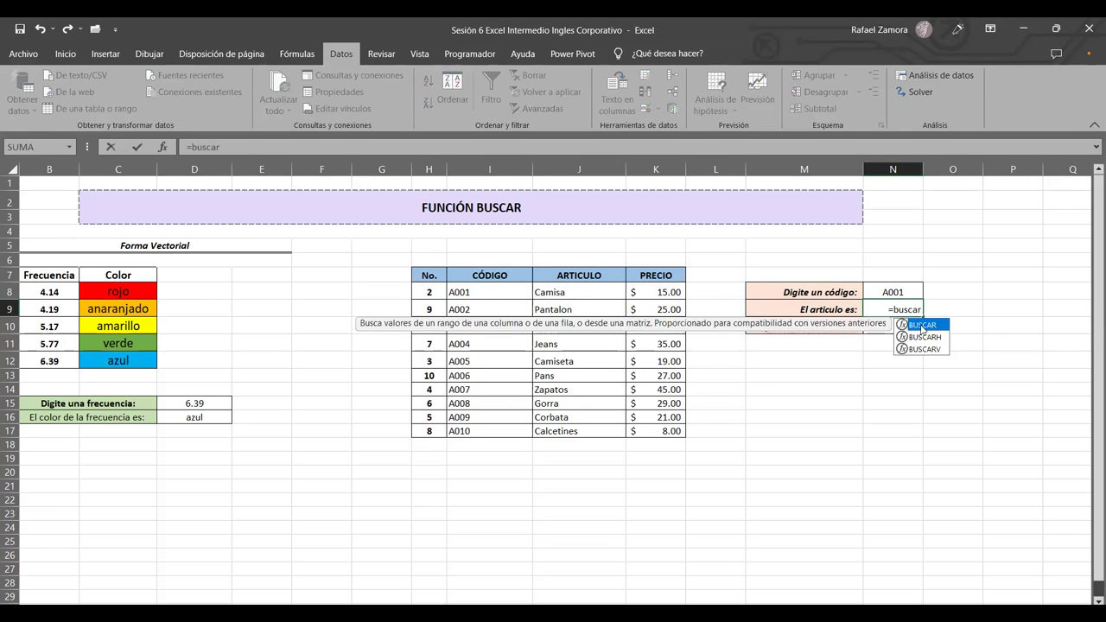
key("Tab")
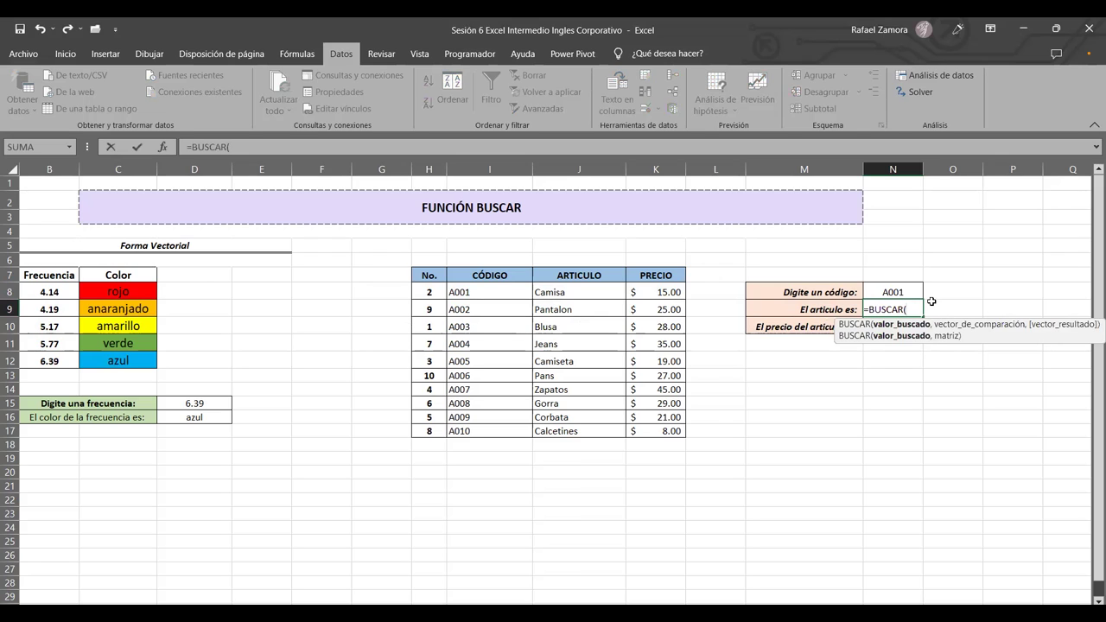
left_click(921, 294)
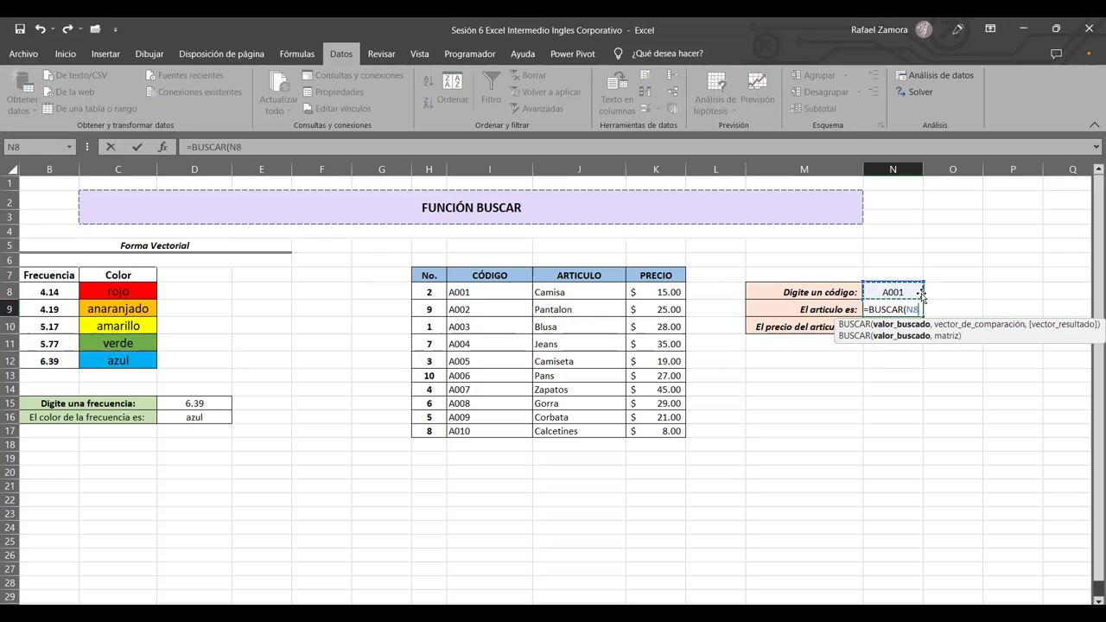
type(",")
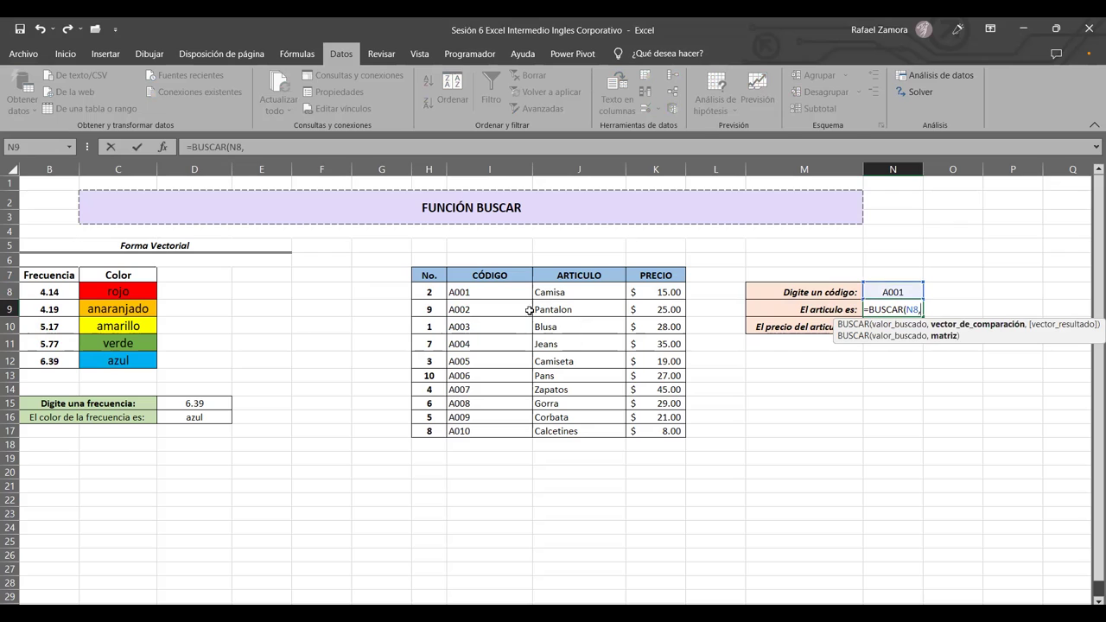
left_click(482, 294)
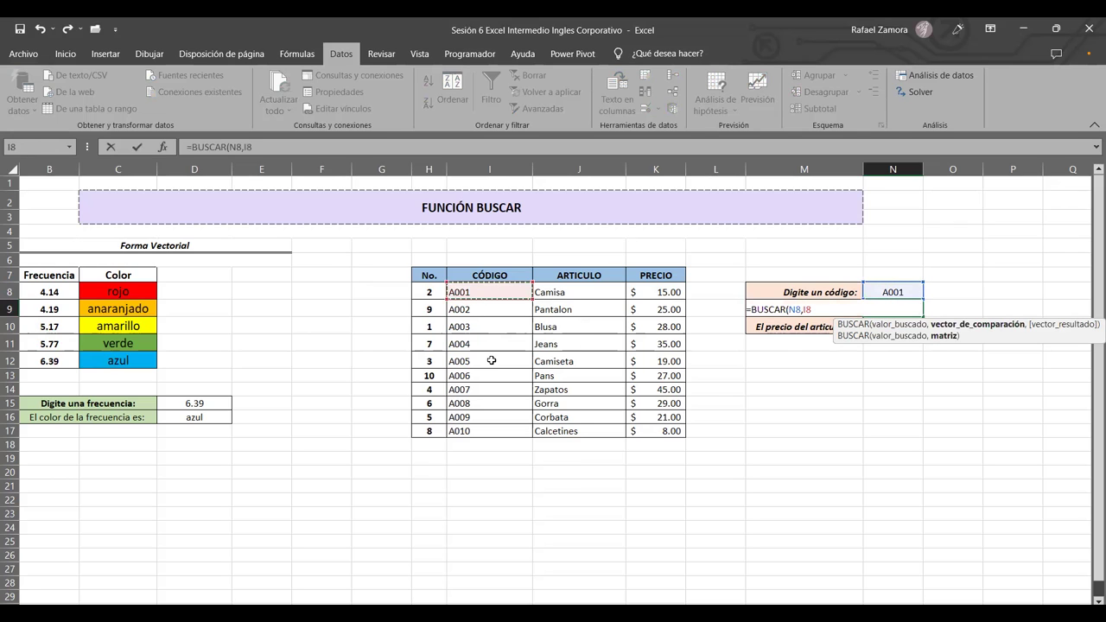
left_click(486, 433, "shift")
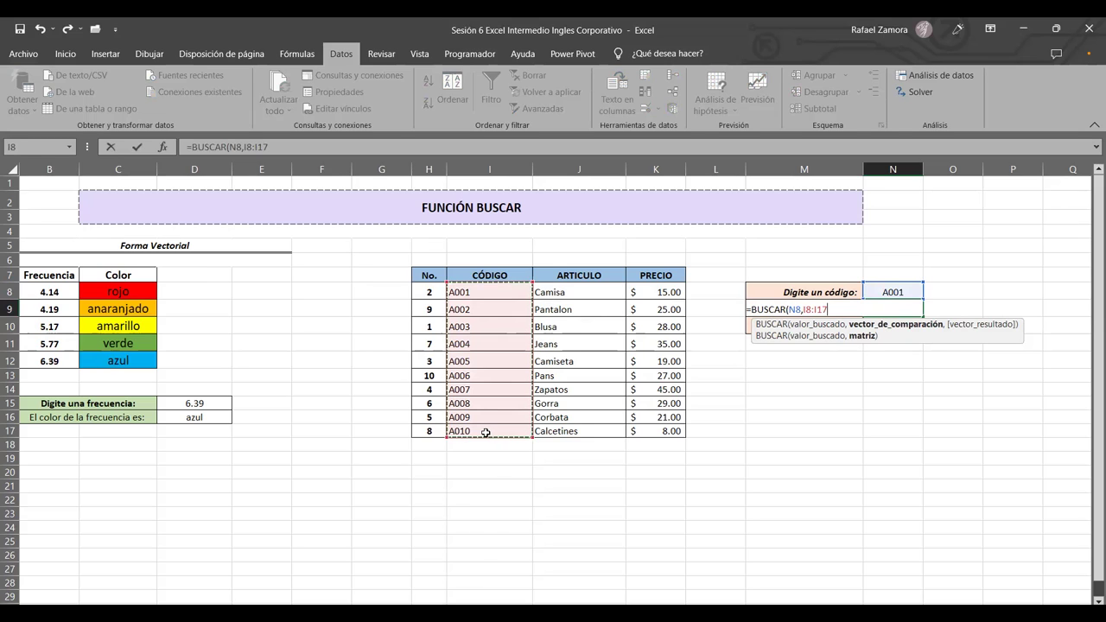
type(",")
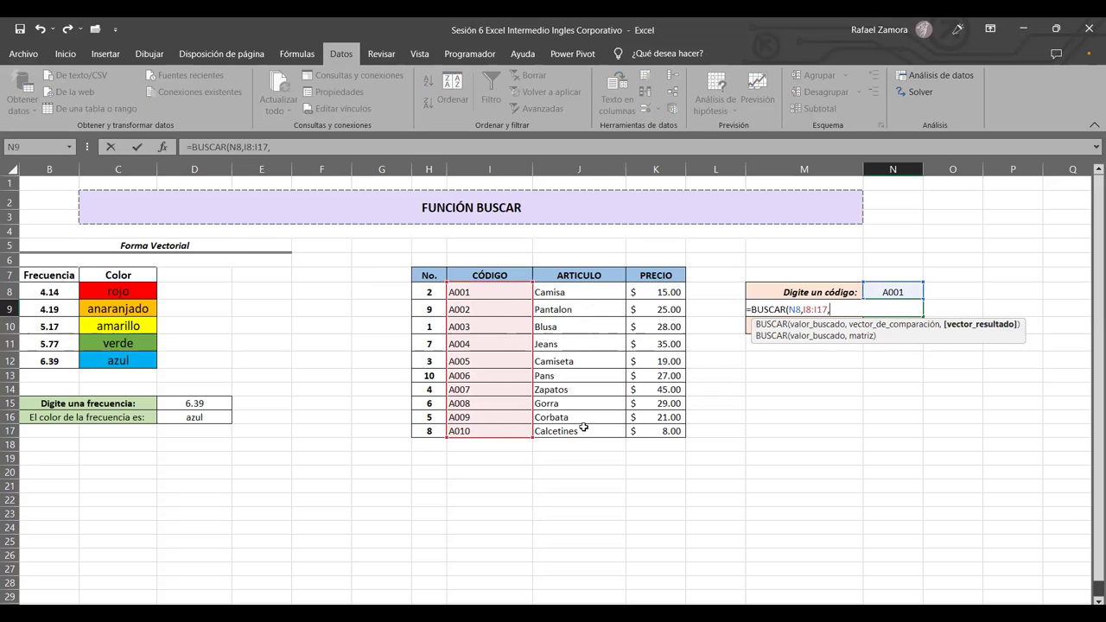
left_click_drag(554, 292, 584, 428)
Step: Finish N9's lookup showing Camisa, then change N8's code to A003
type(")")
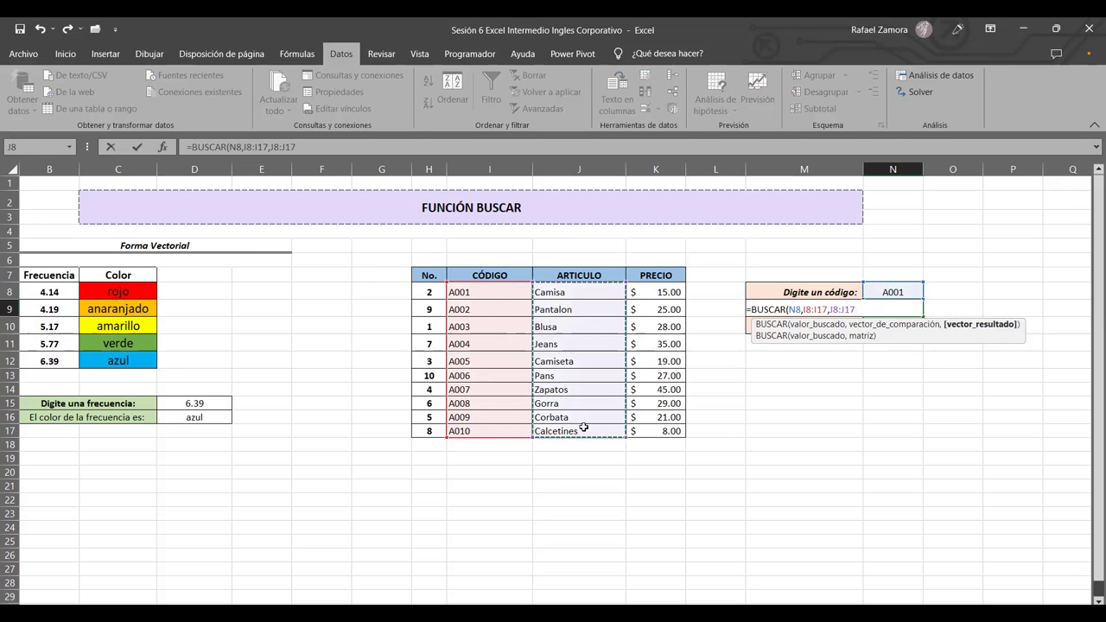
key("Return")
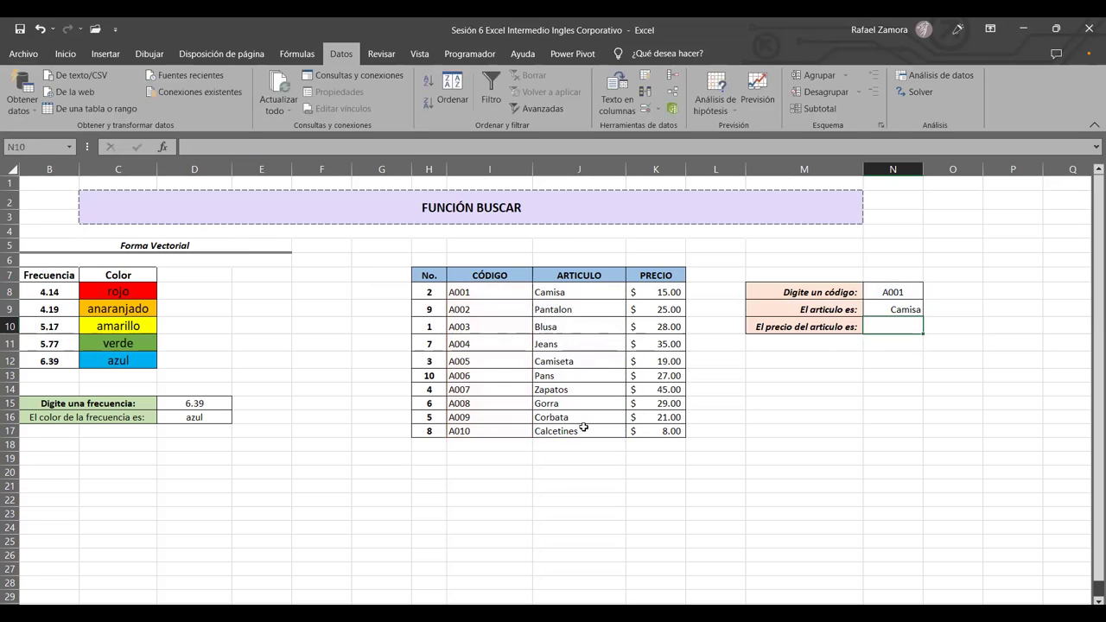
left_click(916, 291)
double_click(916, 292)
key("BackSpace")
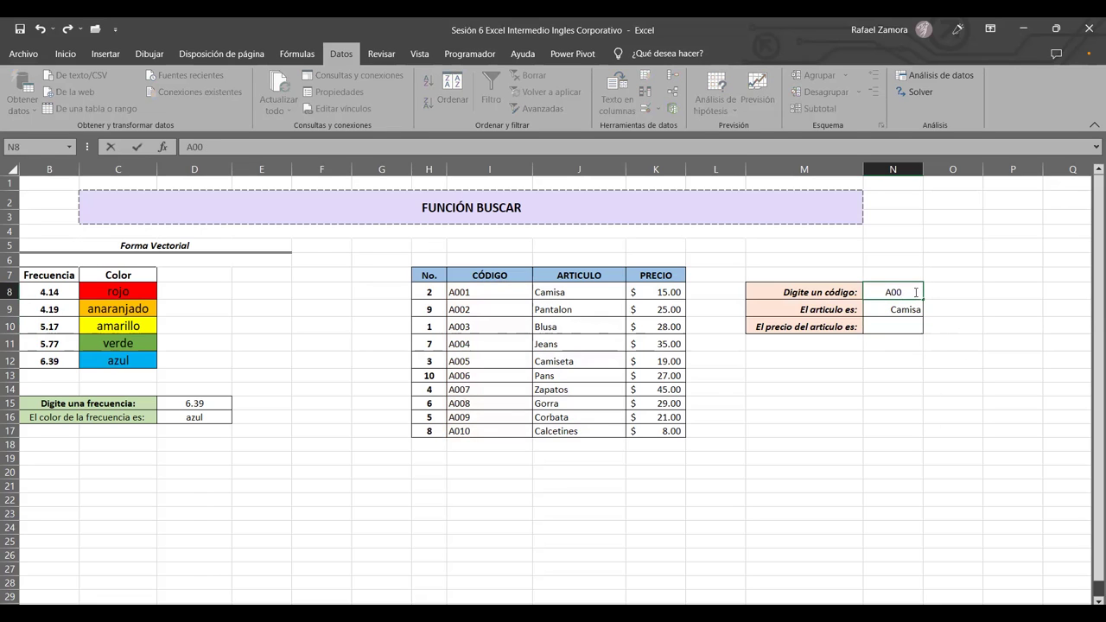
type("3")
key("Return")
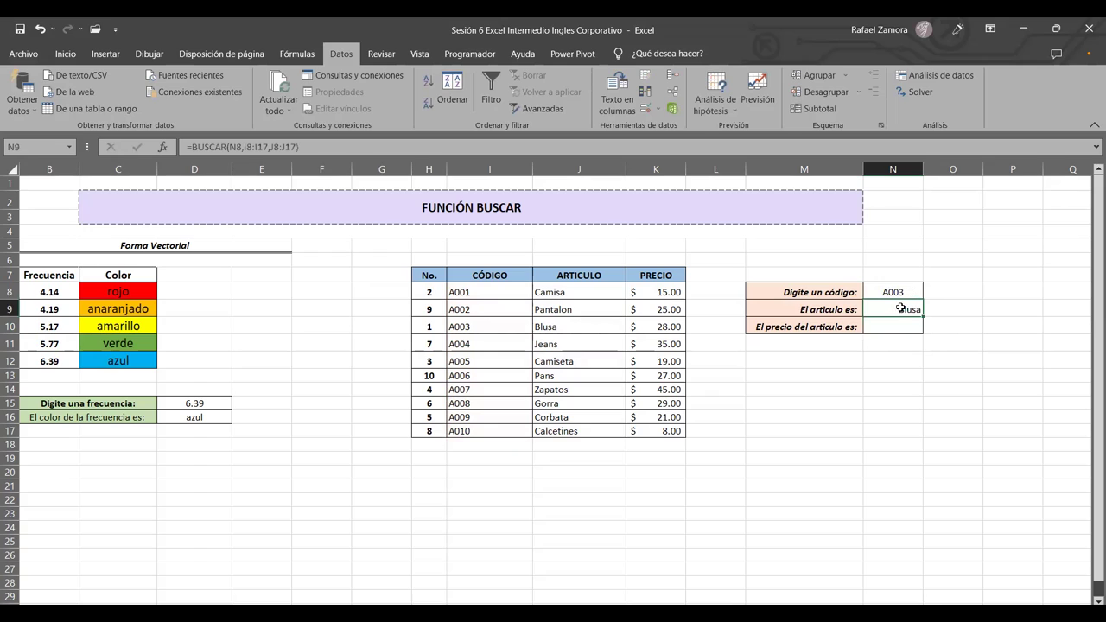
Step: Undo a stray click, return to price cell N10, and begin a =buscar formula
left_click(899, 324)
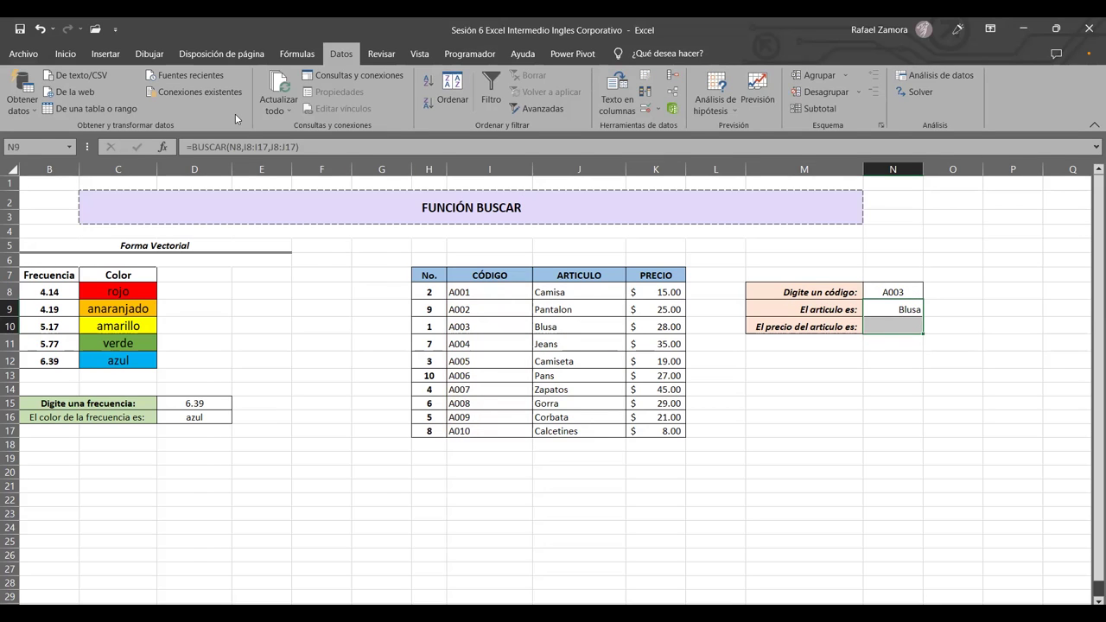
scroll(235, 114, "up", 5)
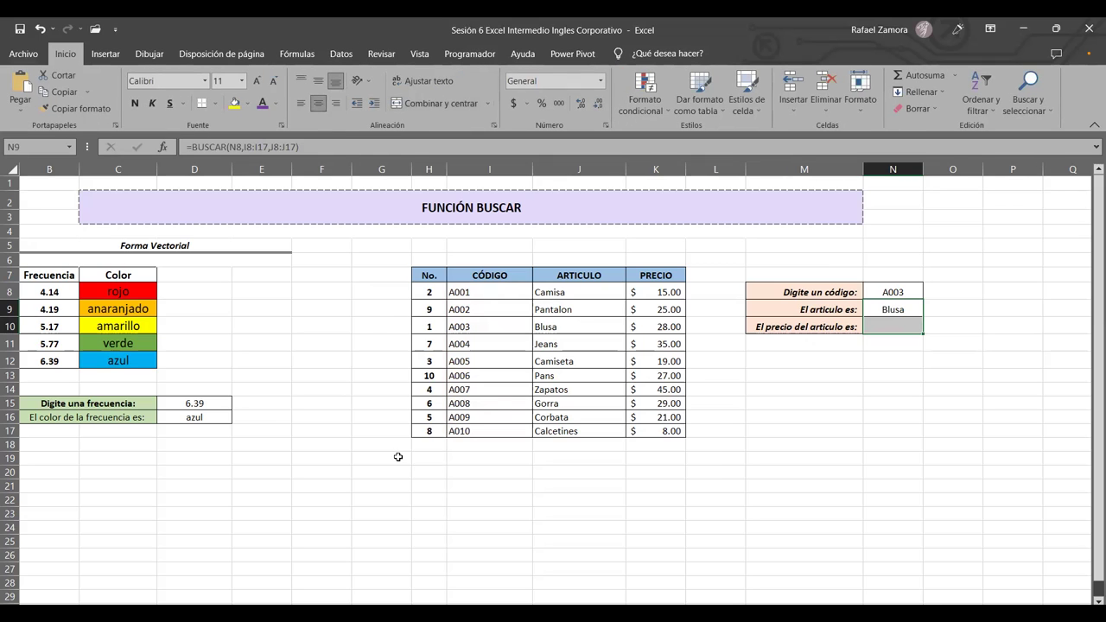
left_click(348, 460)
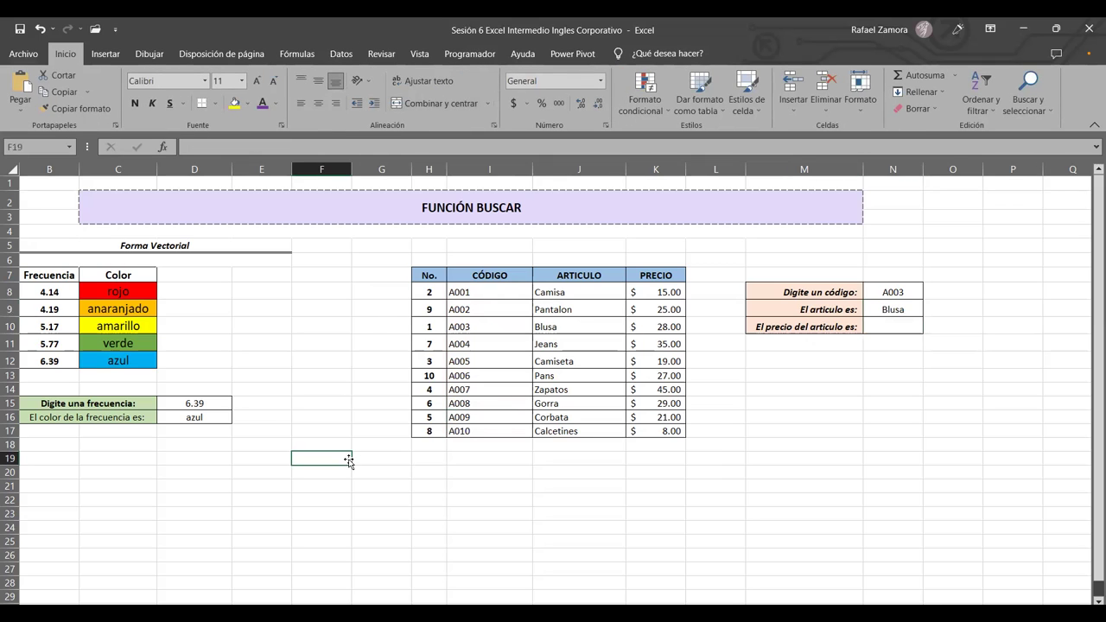
key("ctrl+z")
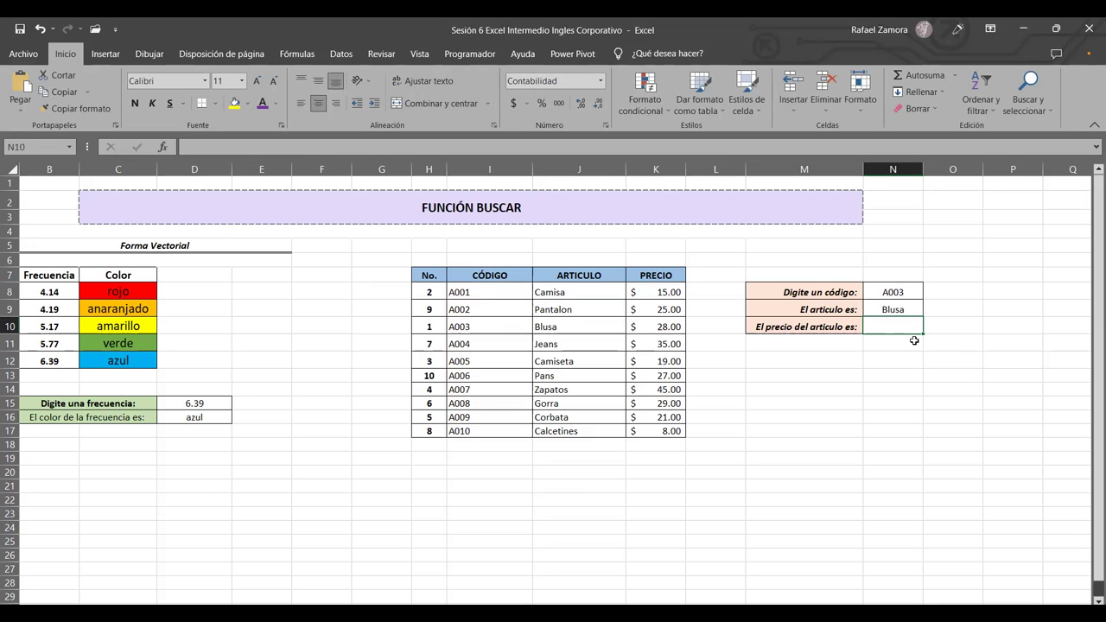
type("=")
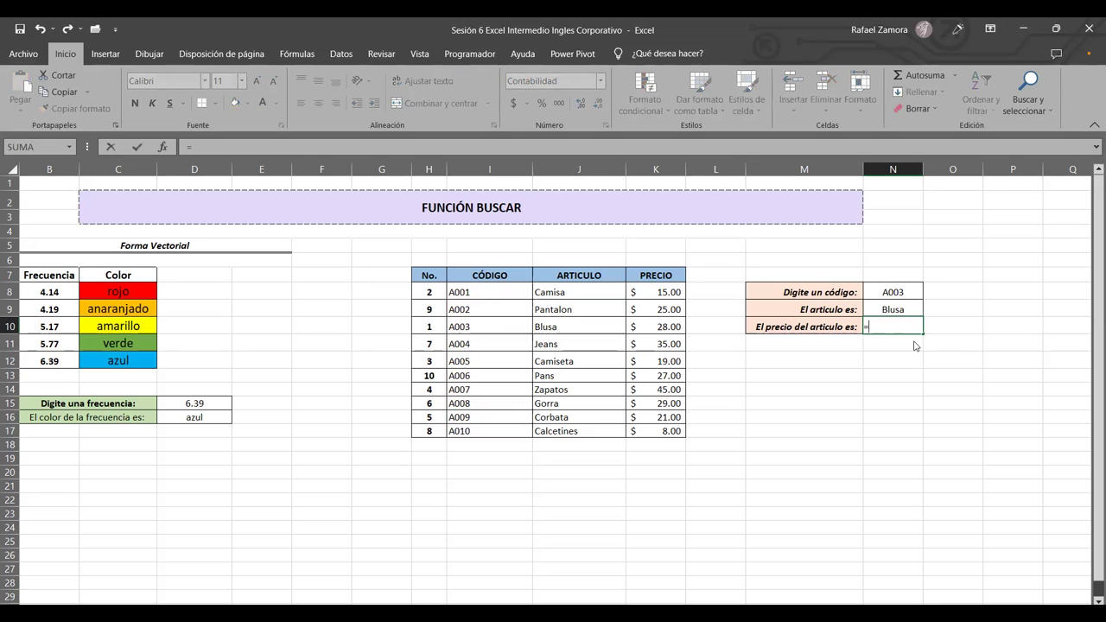
type("buscar")
Step: Build =BUSCAR(N8,I8:I17,K8:K17) in N10 so it returns $ 28.00 for A003
key("Tab")
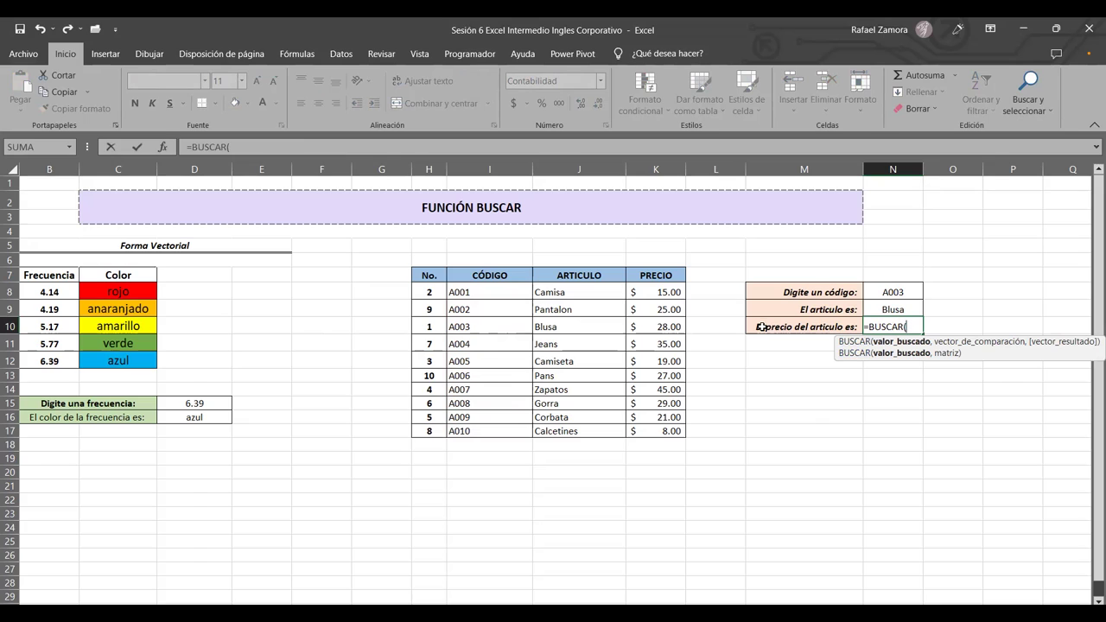
left_click(901, 290)
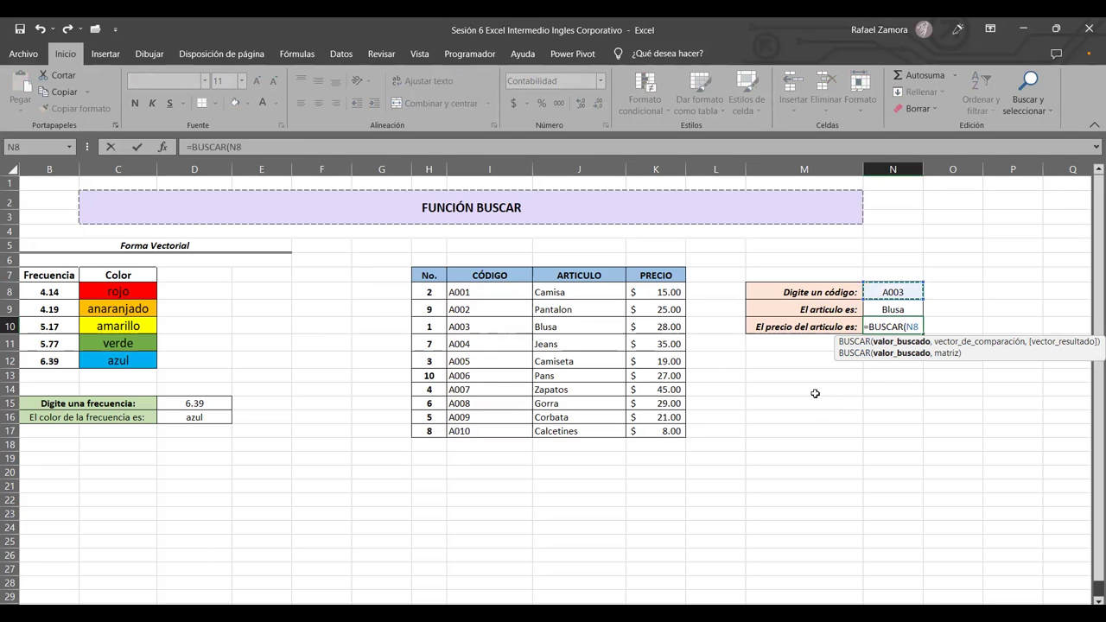
type(",")
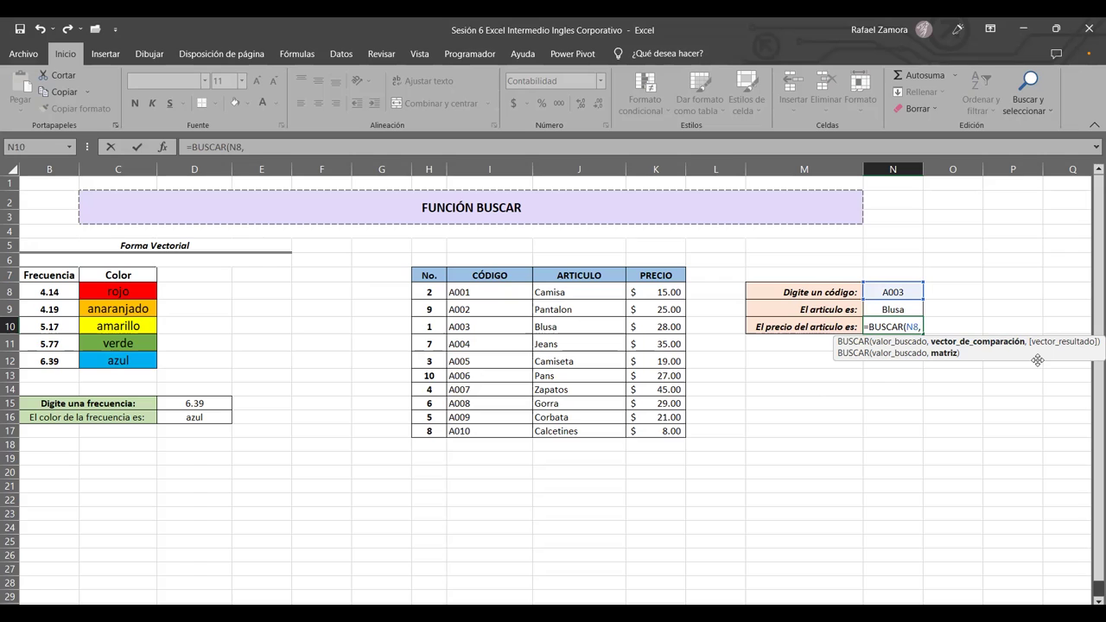
key("BackSpace")
key("BackSpace")
key("BackSpace")
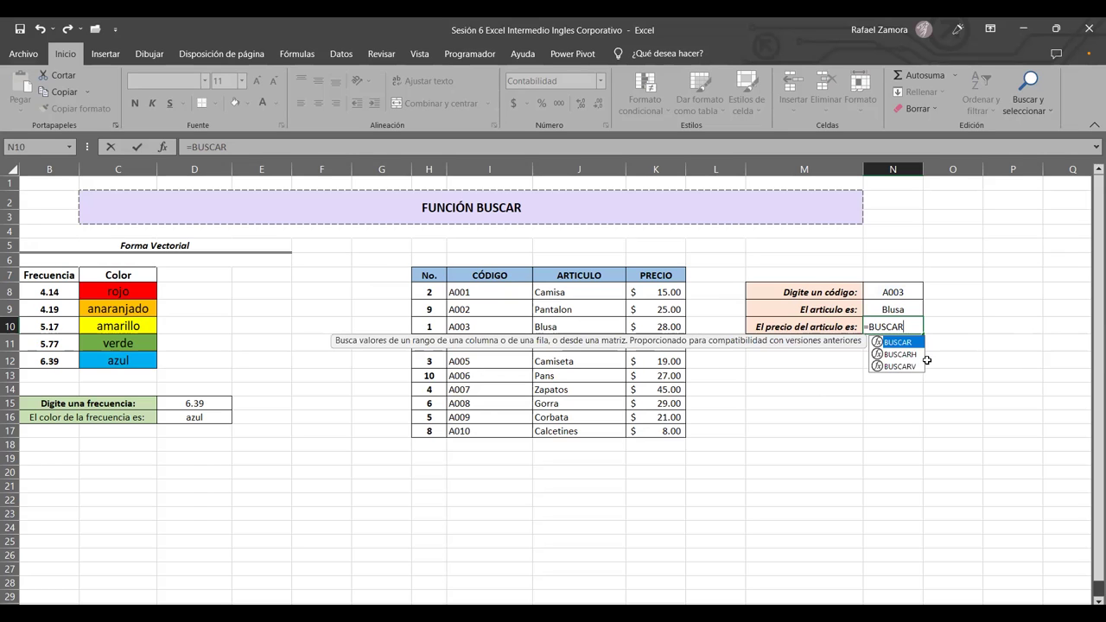
double_click(899, 342)
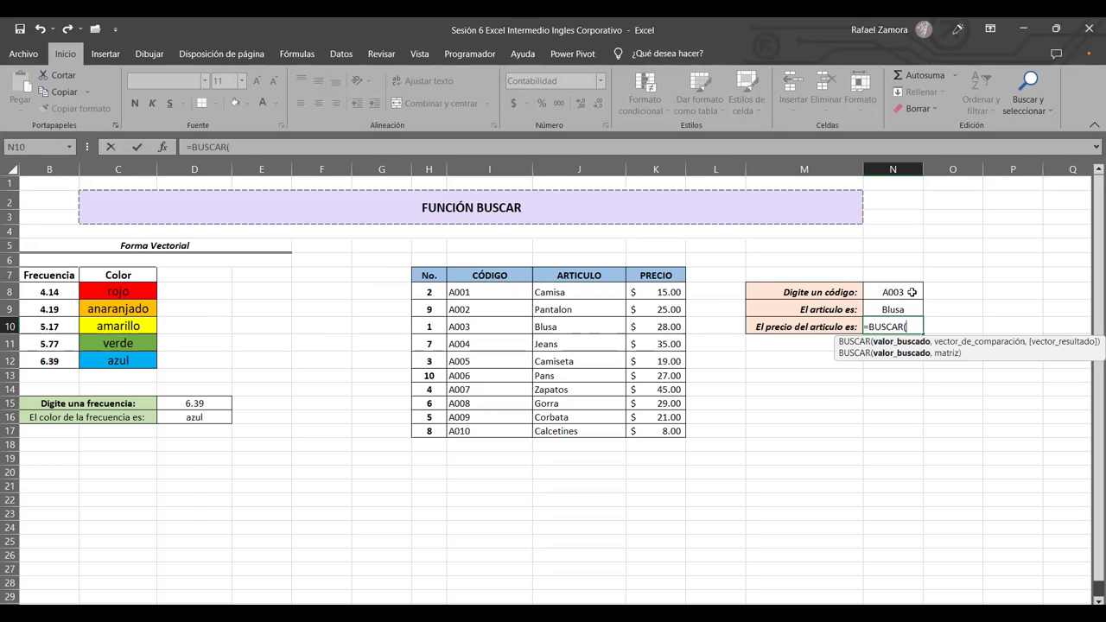
left_click(912, 292)
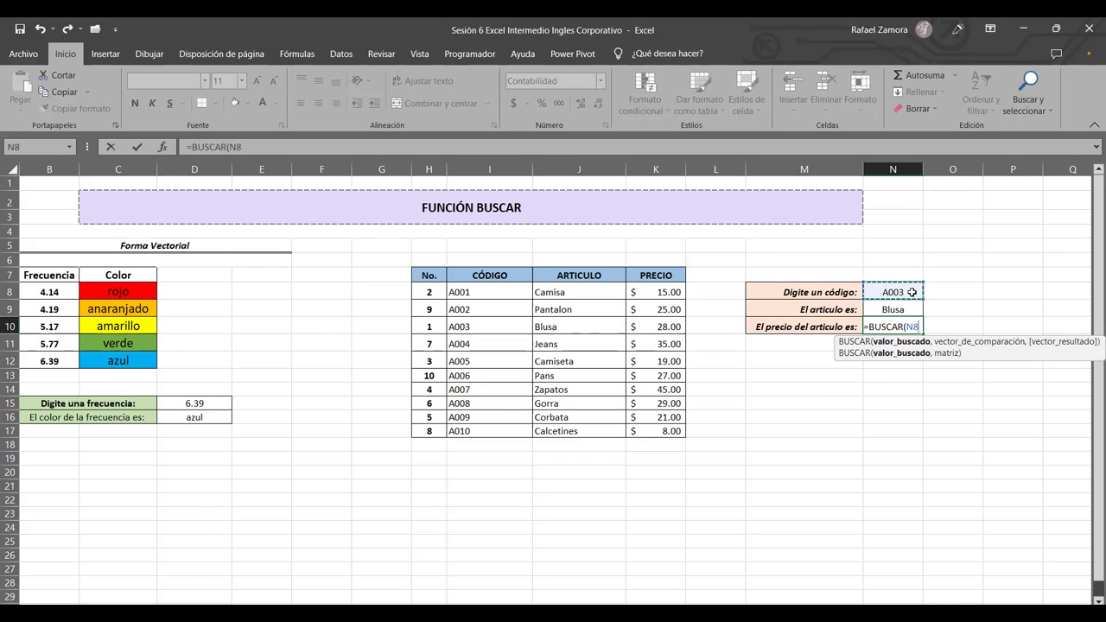
type(",")
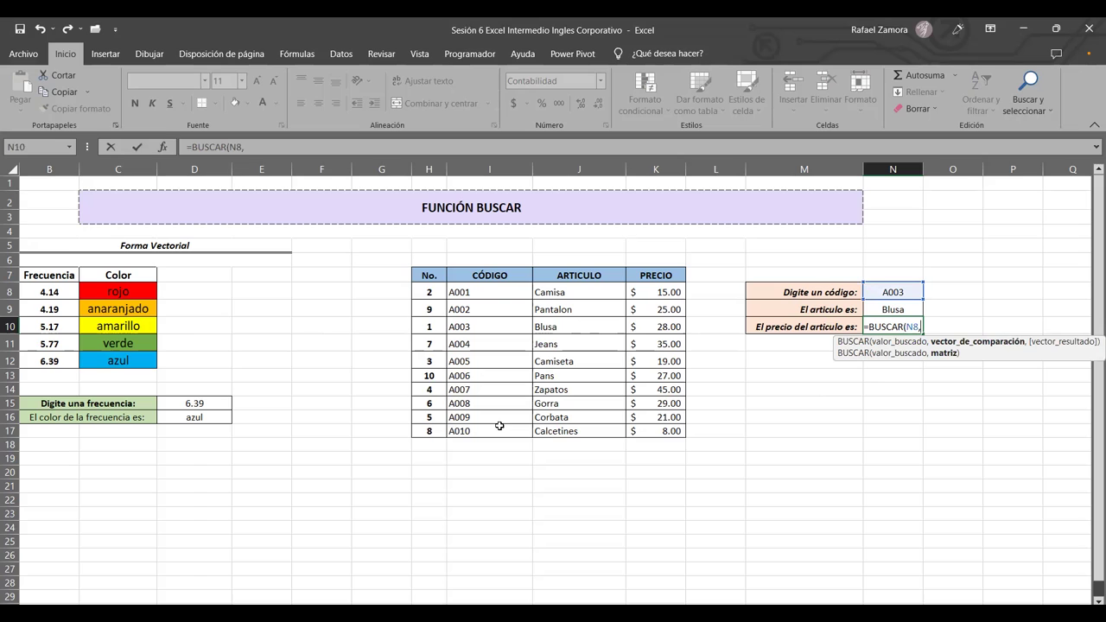
left_click_drag(499, 426, 493, 292)
type(",")
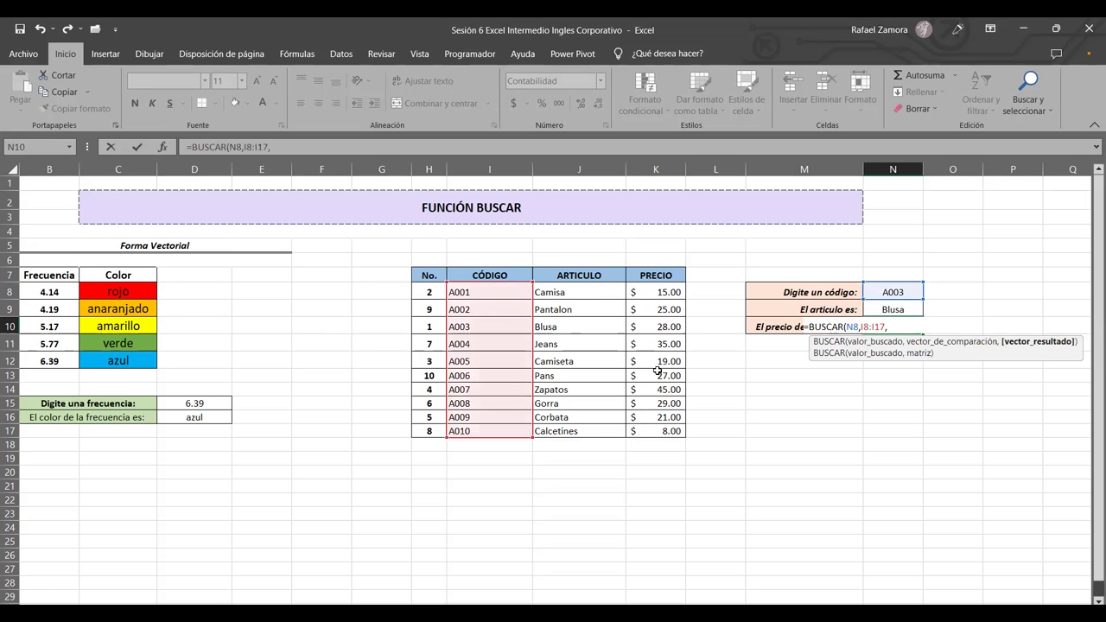
left_click_drag(661, 293, 664, 431)
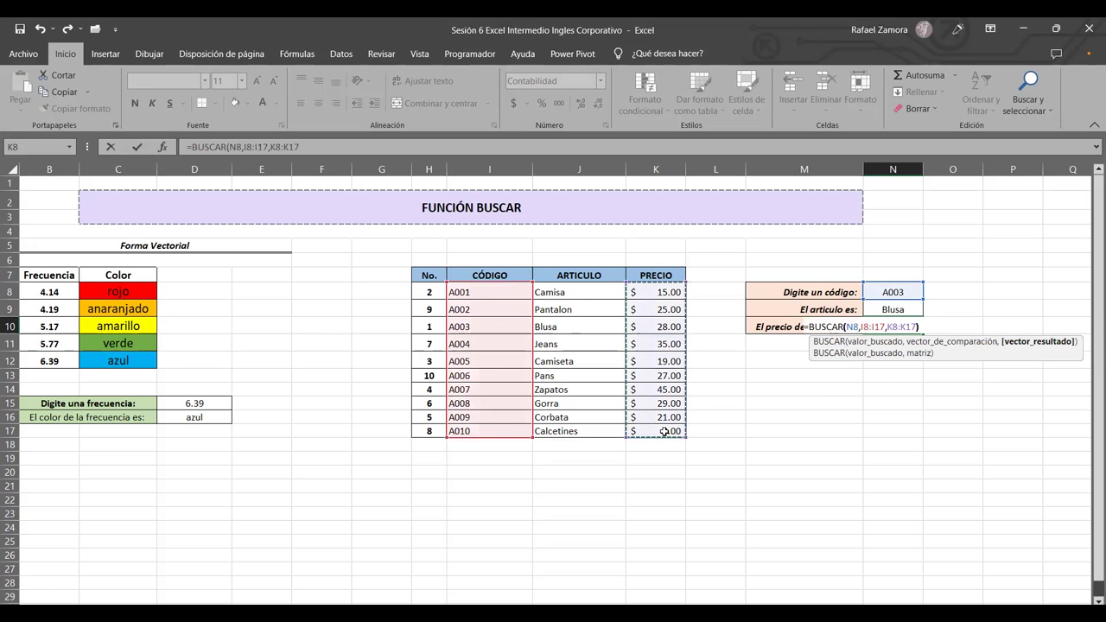
key("Return")
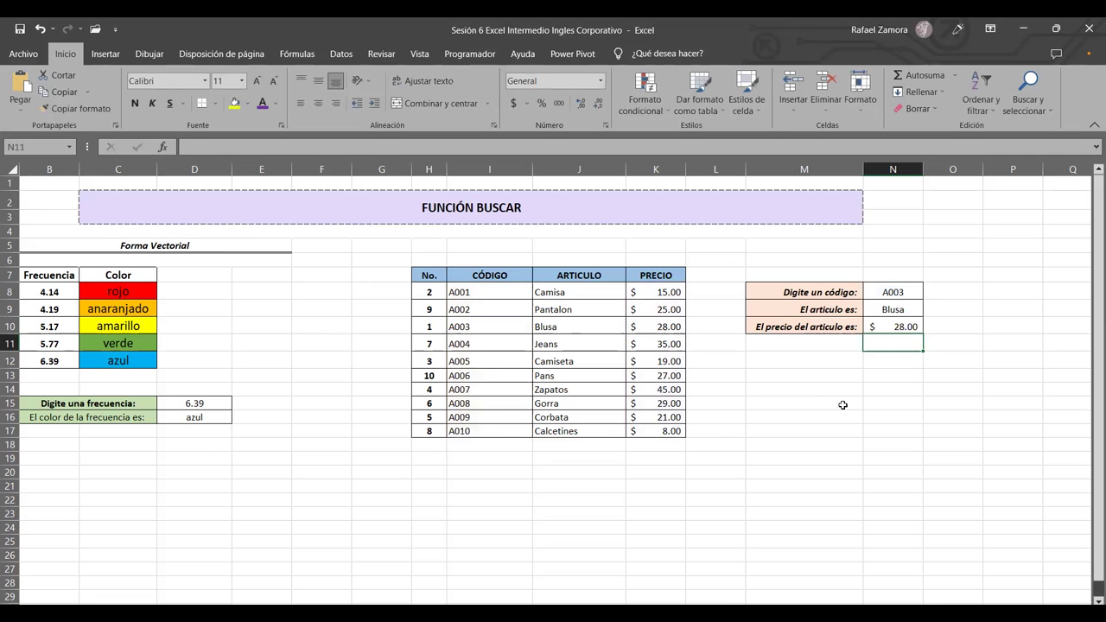
Step: Change the code in N8 to A006, then A009, checking the lookup results
left_click(910, 292)
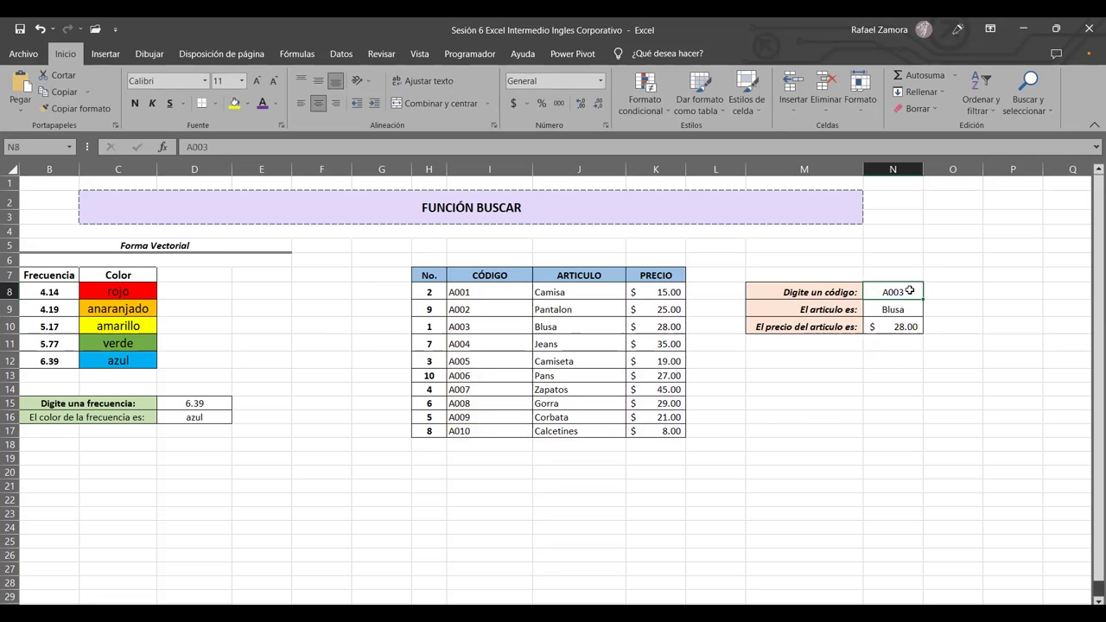
double_click(912, 292)
key("BackSpace")
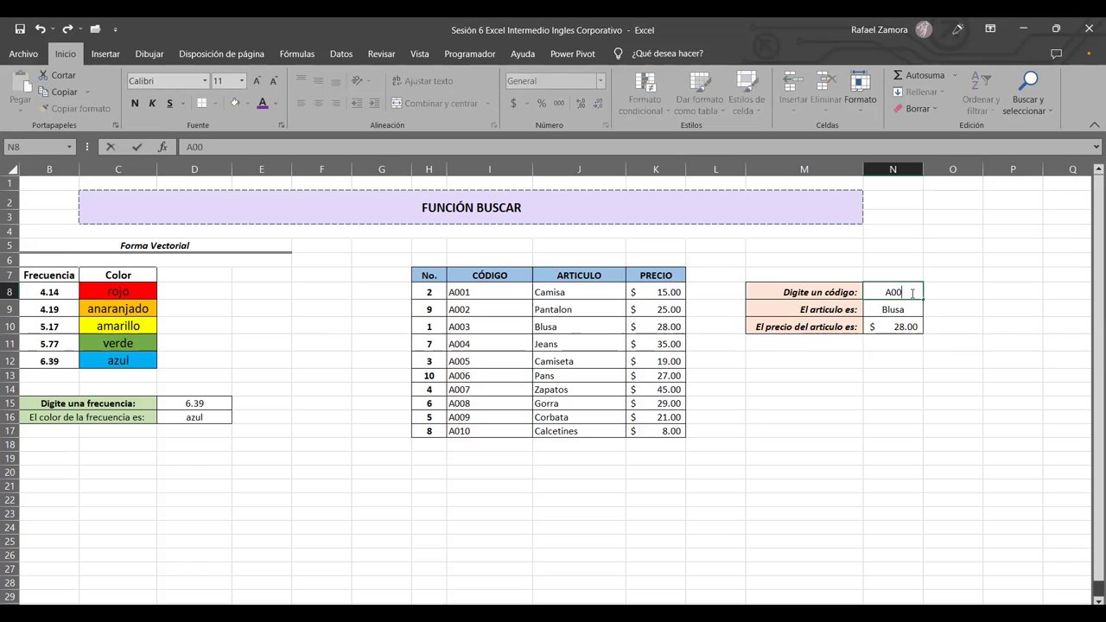
type("6")
key("Return")
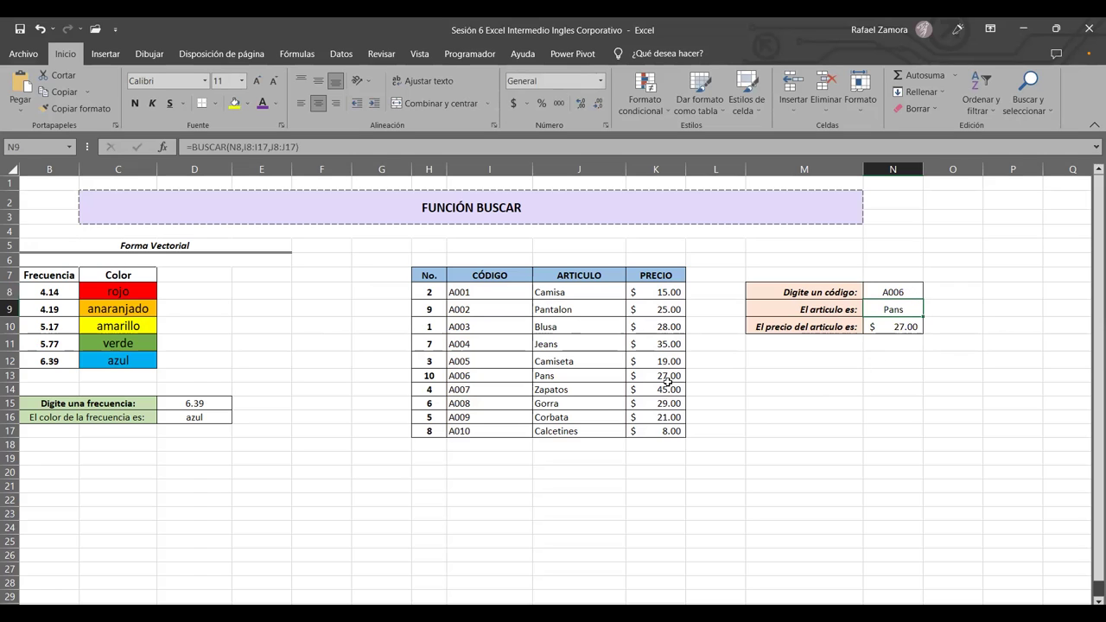
double_click(901, 292)
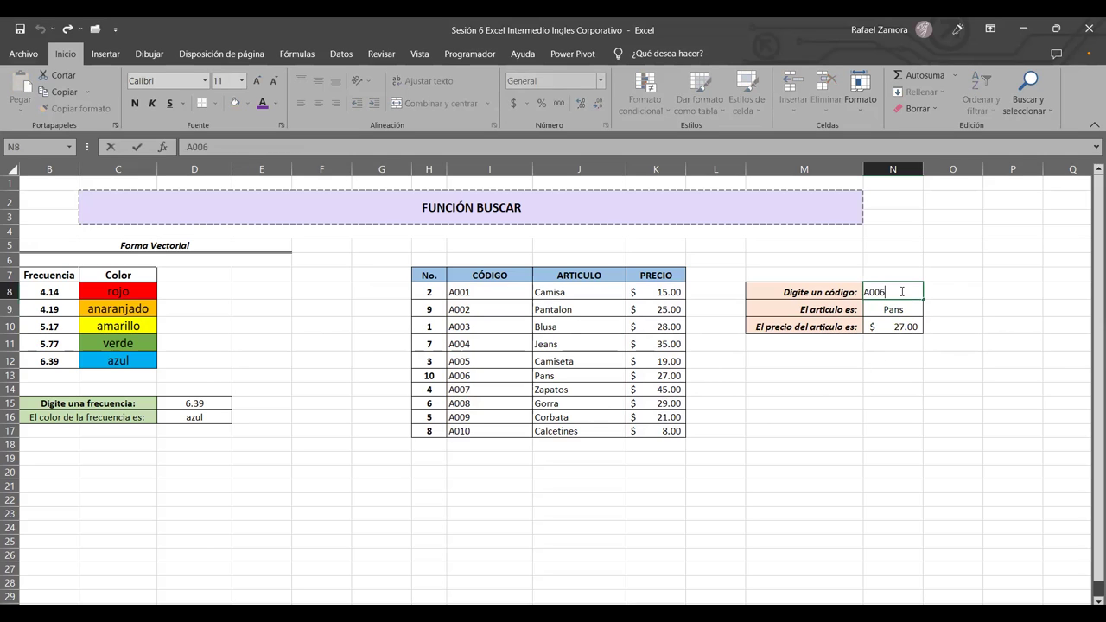
key("BackSpace")
type("9")
key("Return")
Step: Set N8 back to A001 so results show Camisa and $ 15.00, then highlight M8:N10
double_click(901, 292)
key("BackSpace")
key("Return")
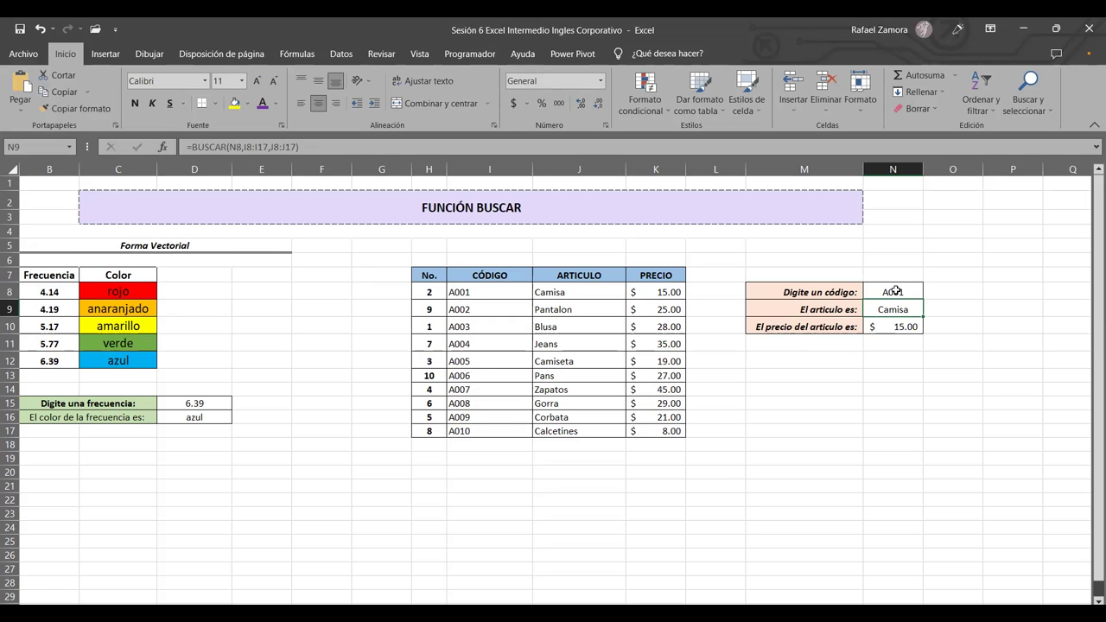
left_click_drag(812, 292, 873, 328)
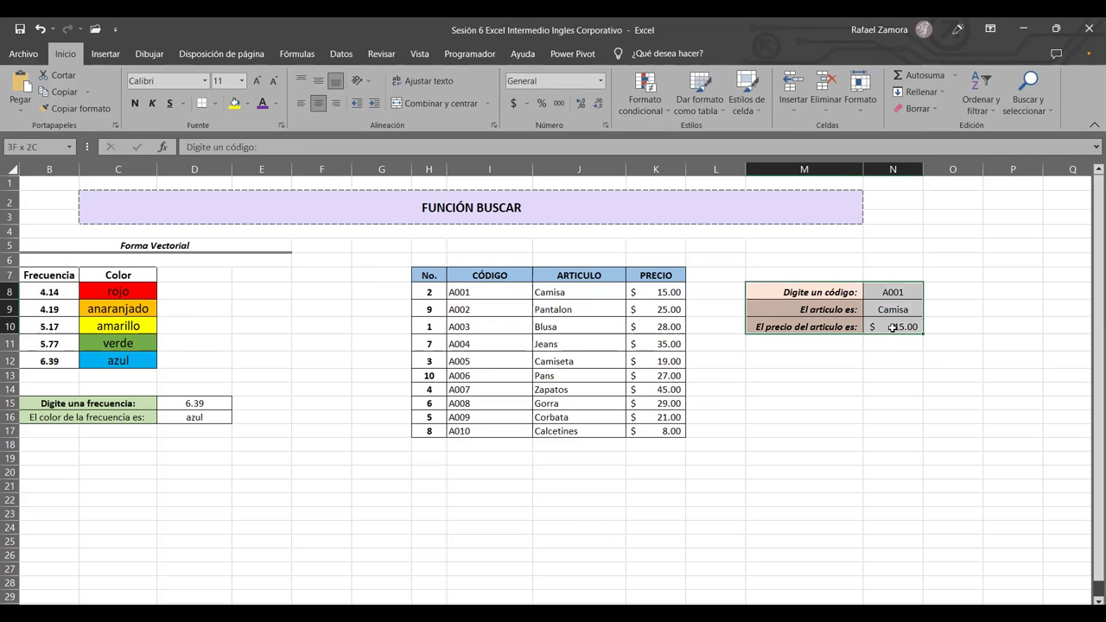
left_click(842, 423)
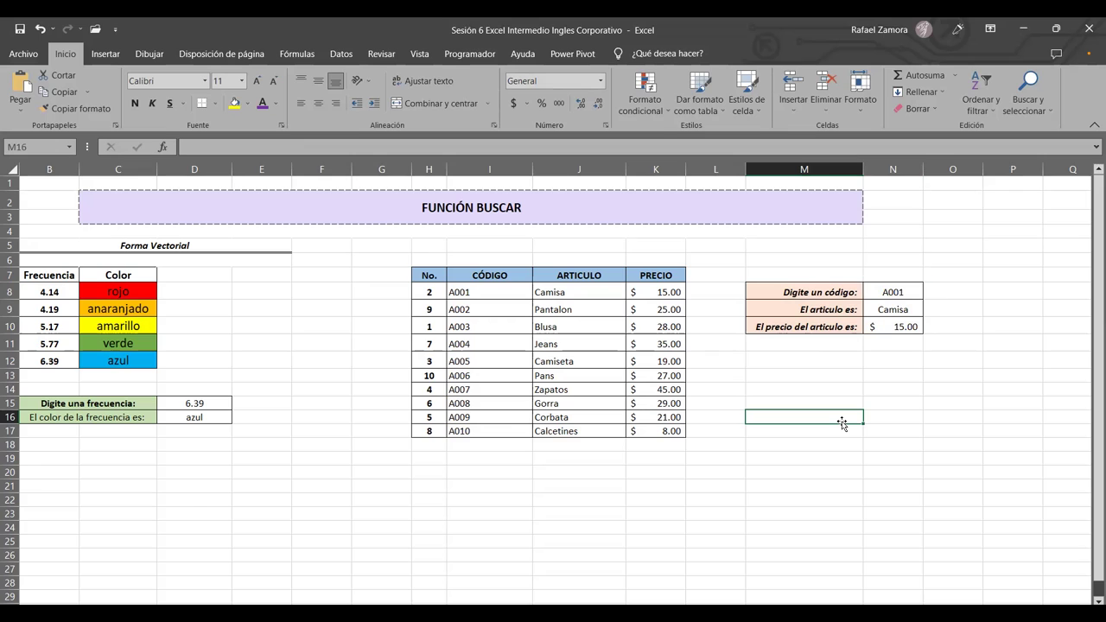
Step: Inspect the argument references of the lookup formula in N9, leaving it unchanged
left_click(913, 297)
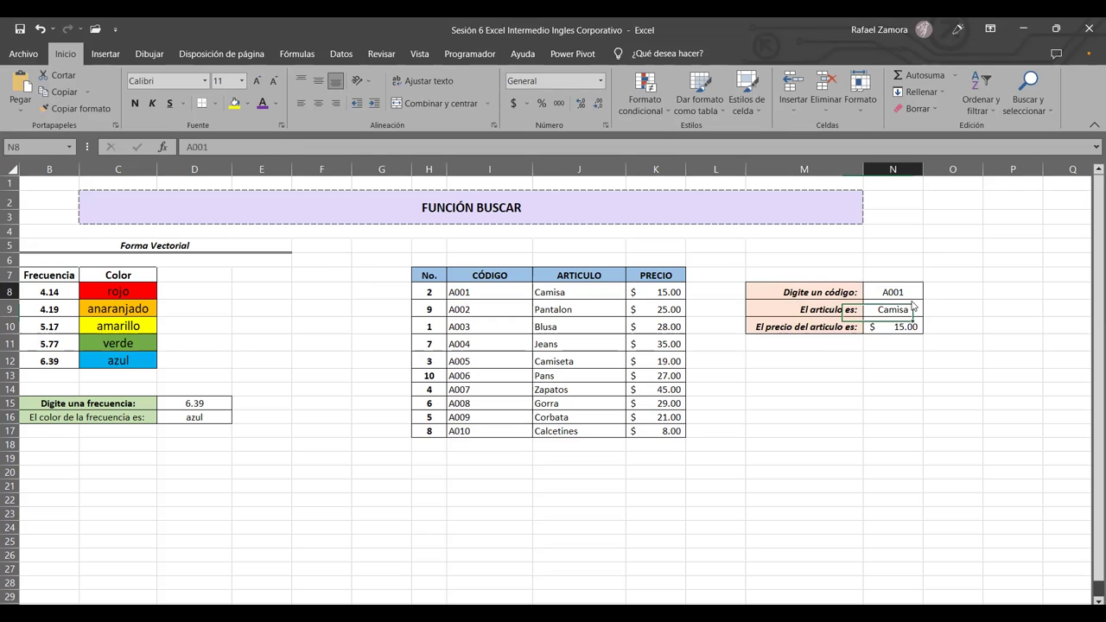
double_click(909, 314)
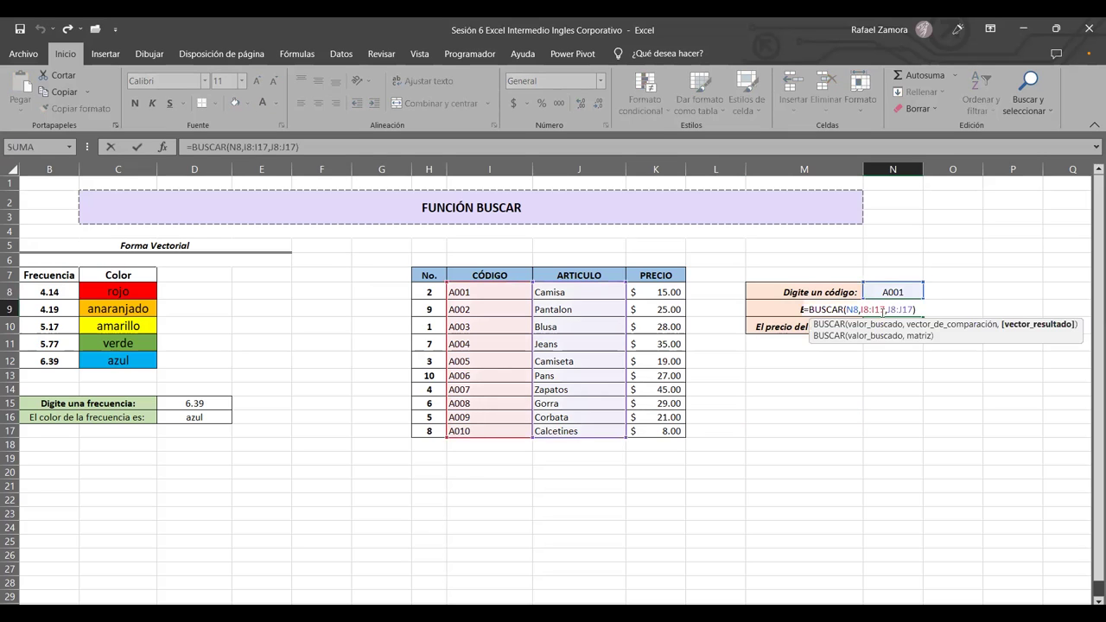
left_click(893, 311)
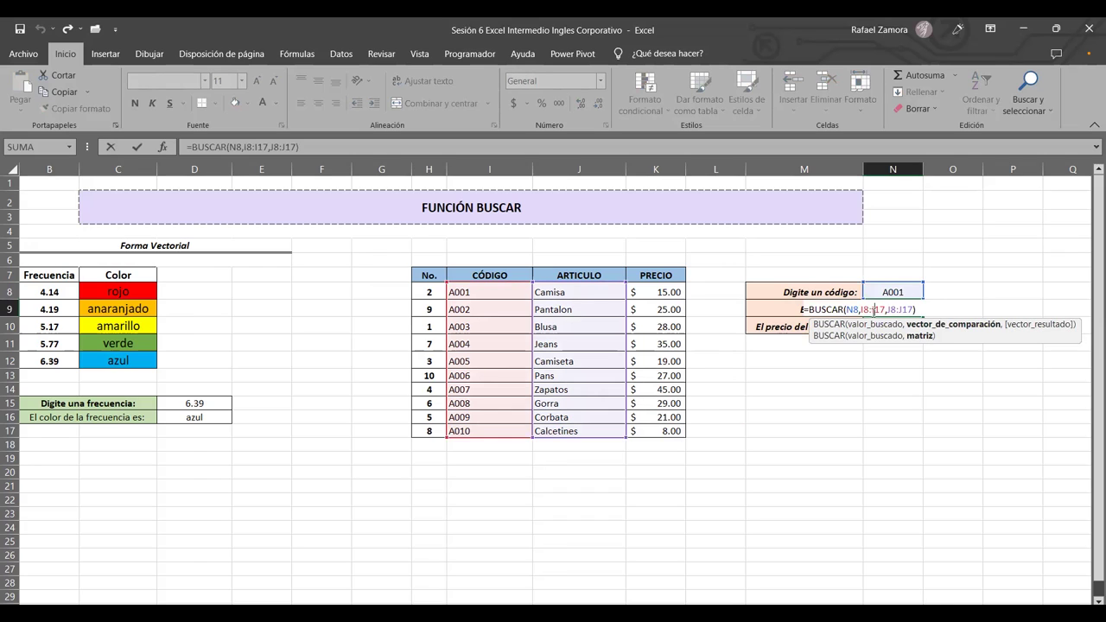
left_click(853, 310)
left_click(891, 310)
left_click(905, 309)
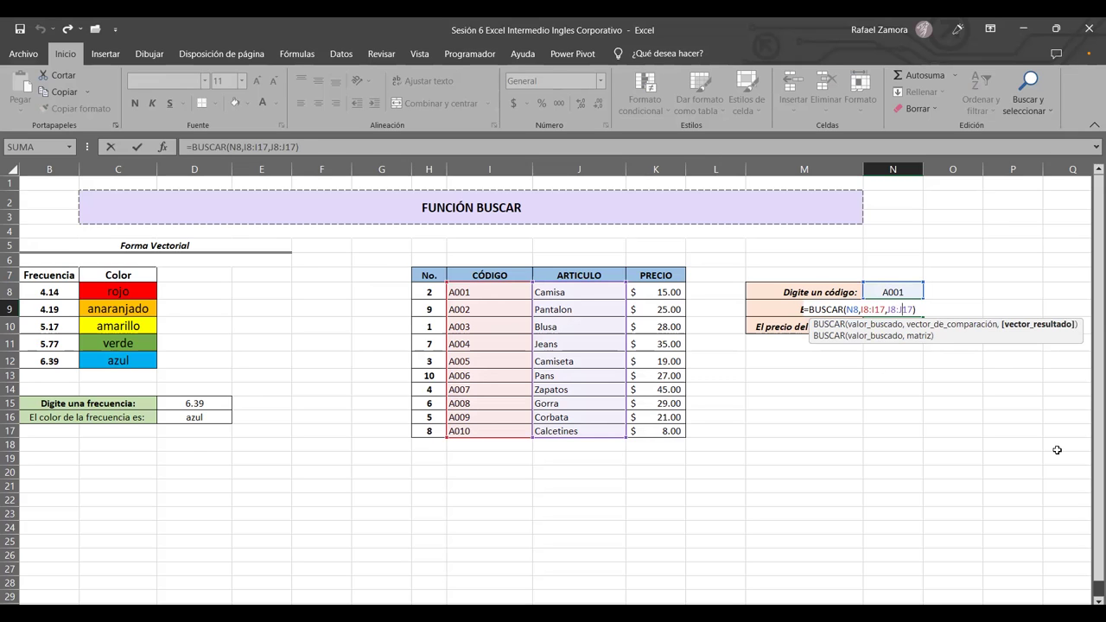
key("Return")
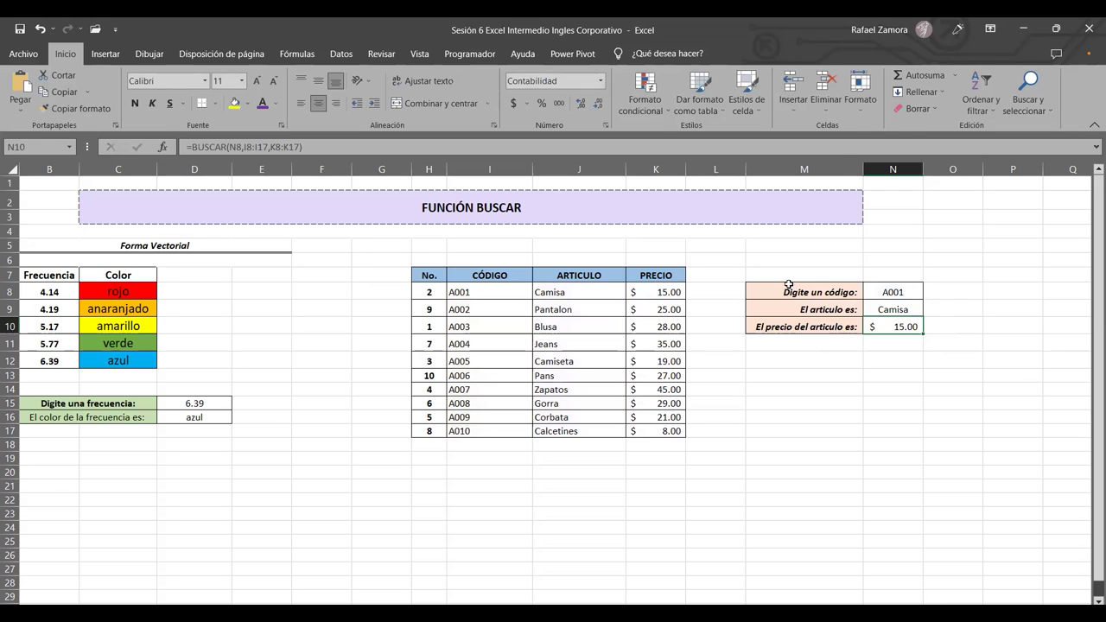
Step: Change the code in N8 to A006 so the lookups return Pans and $27.00
left_click_drag(789, 284, 895, 329)
left_click(899, 377)
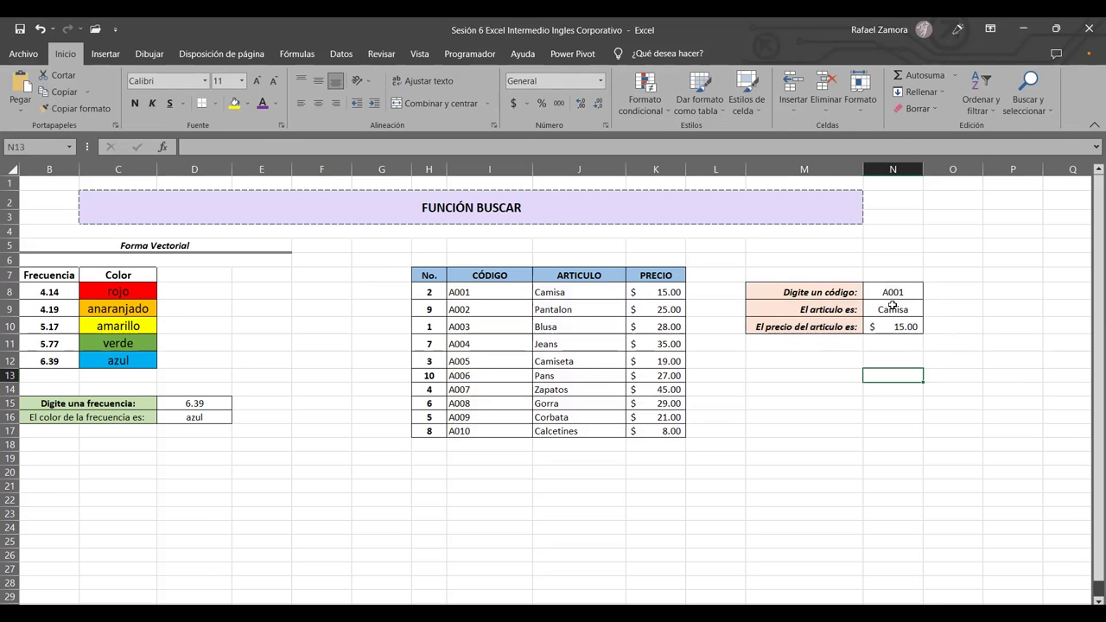
left_click(896, 297)
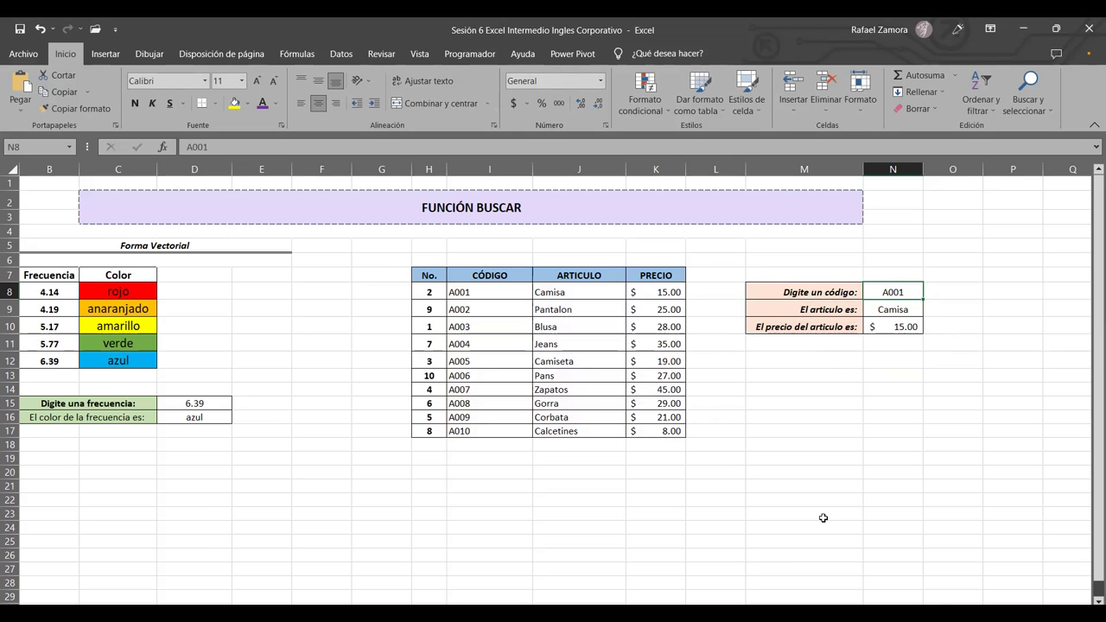
left_click(822, 517)
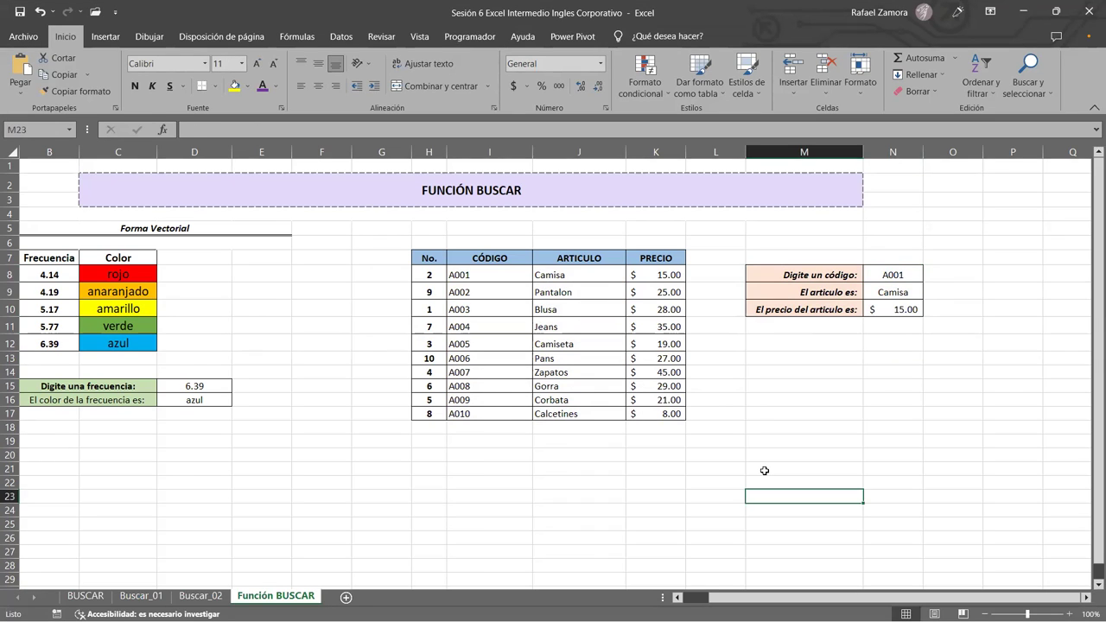
left_click(845, 423)
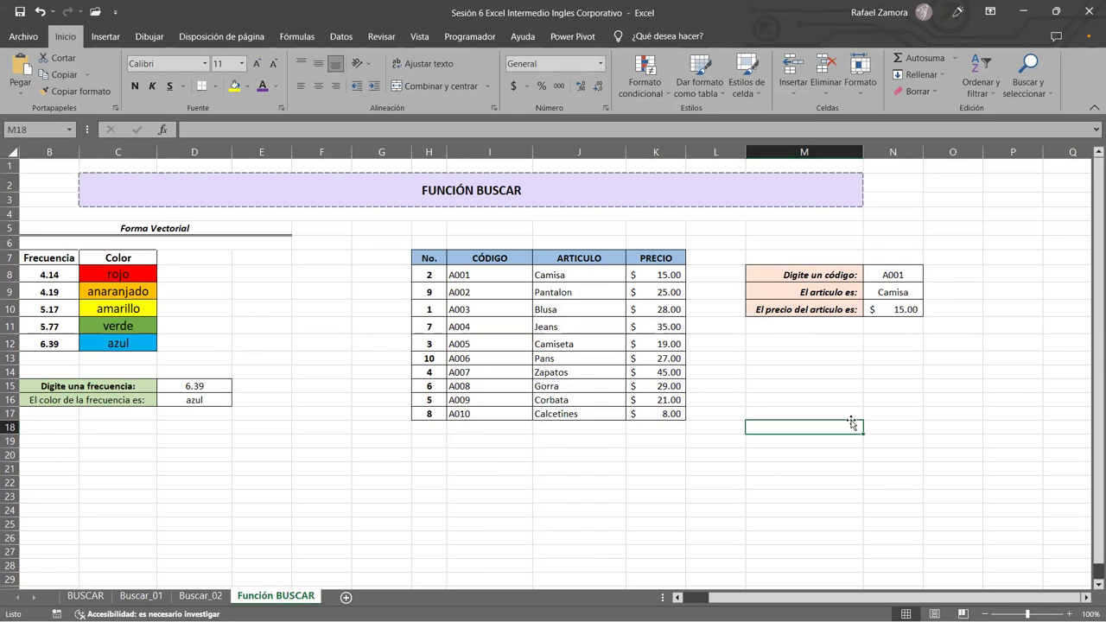
left_click(896, 278)
double_click(911, 276)
key("BackSpace")
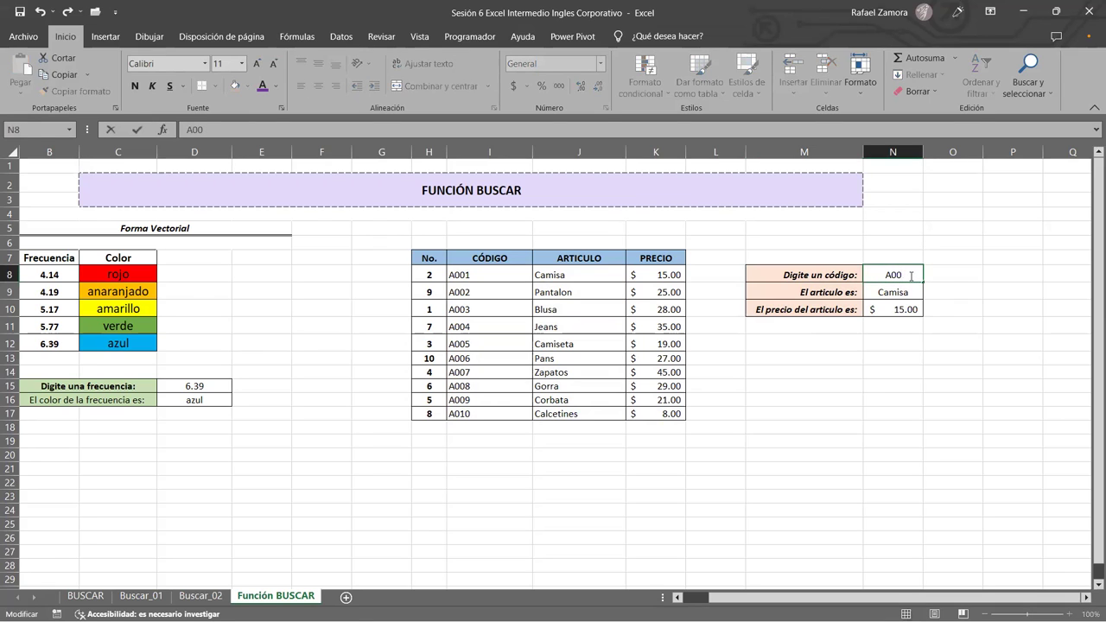
type("6")
key("Return")
key("Up")
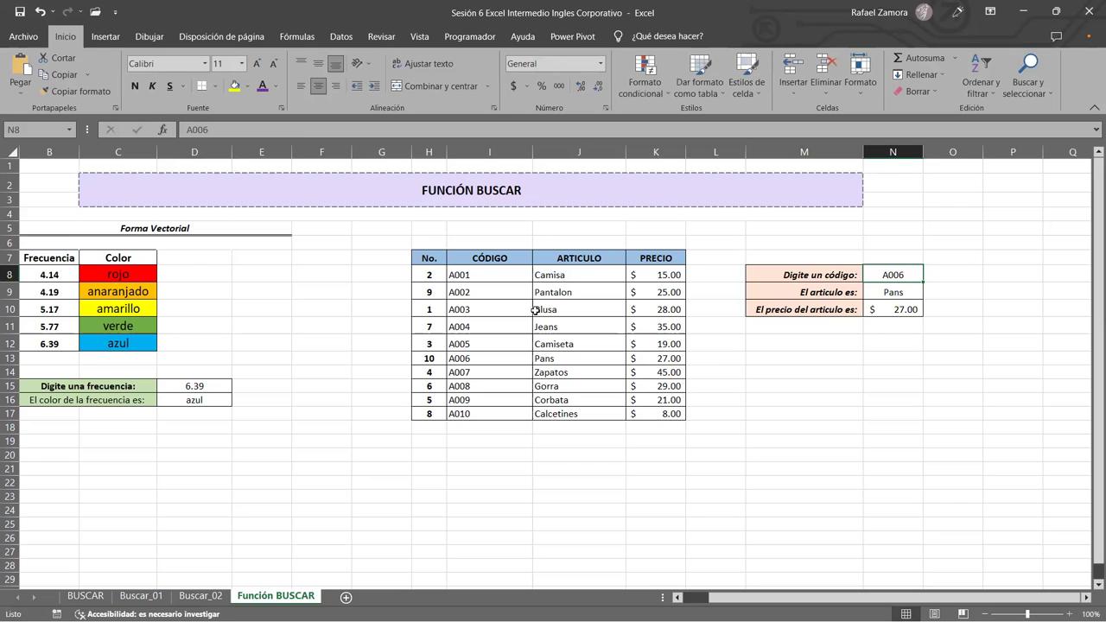
Step: Enter 1 in H8 and fill H8:H17 as a series numbered 1 to 10
left_click(440, 272)
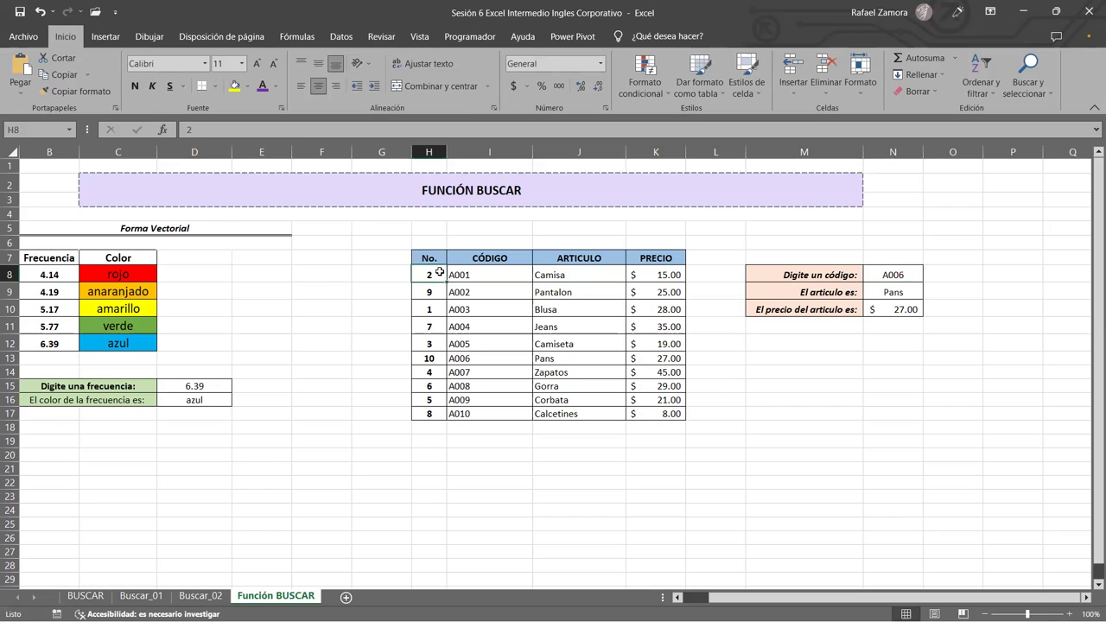
type("1")
left_click(424, 275)
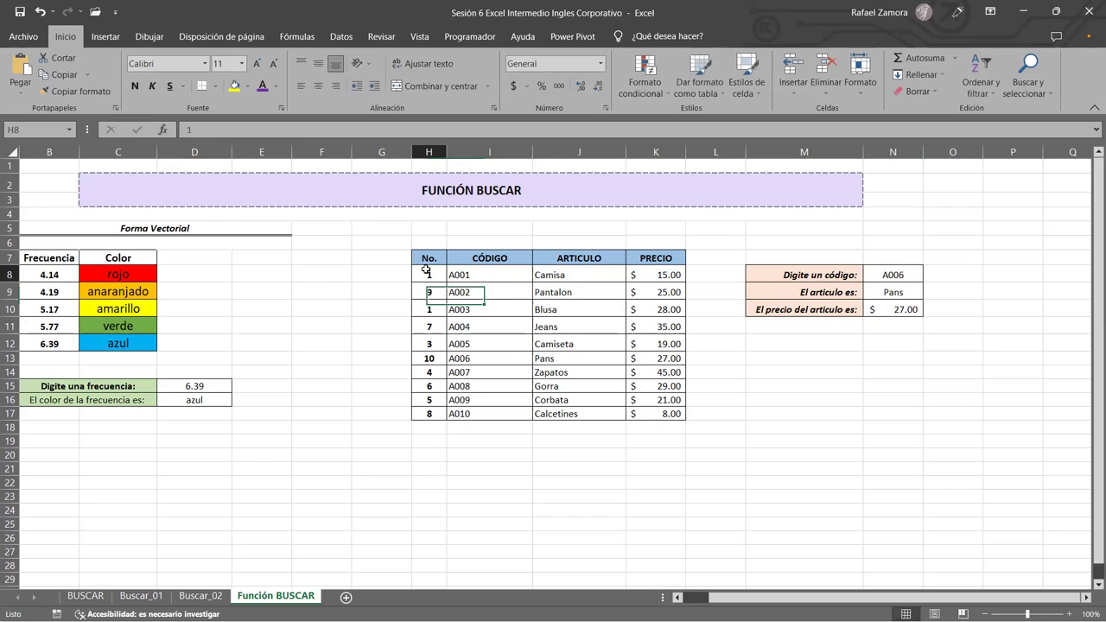
left_click_drag(445, 283, 445, 283)
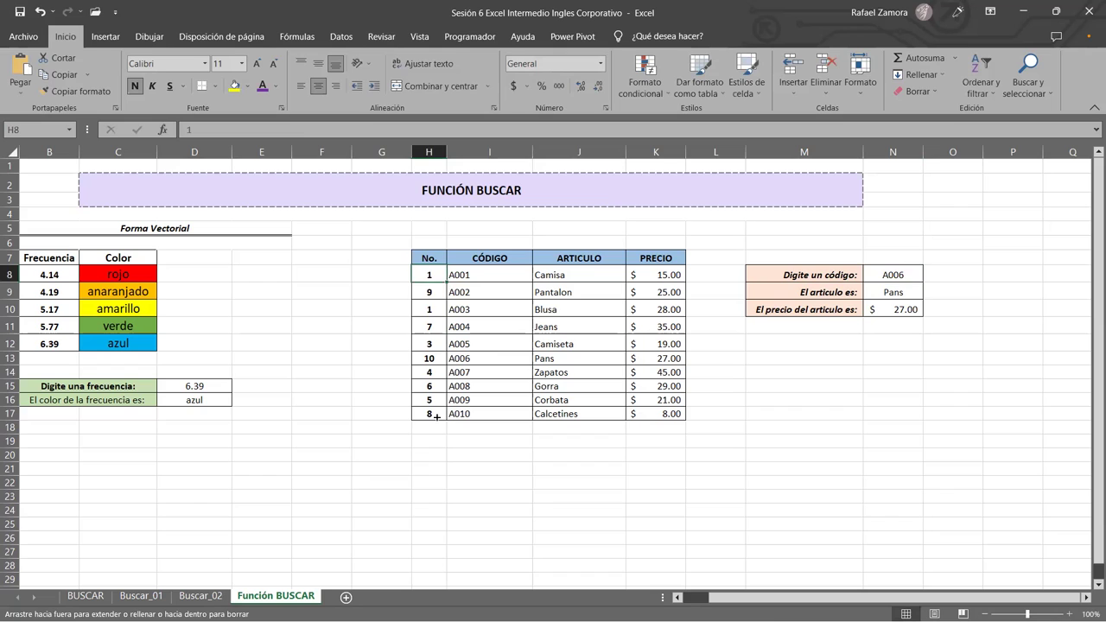
left_click_drag(438, 417, 438, 416)
left_click(455, 428)
left_click(493, 462)
left_click(729, 447)
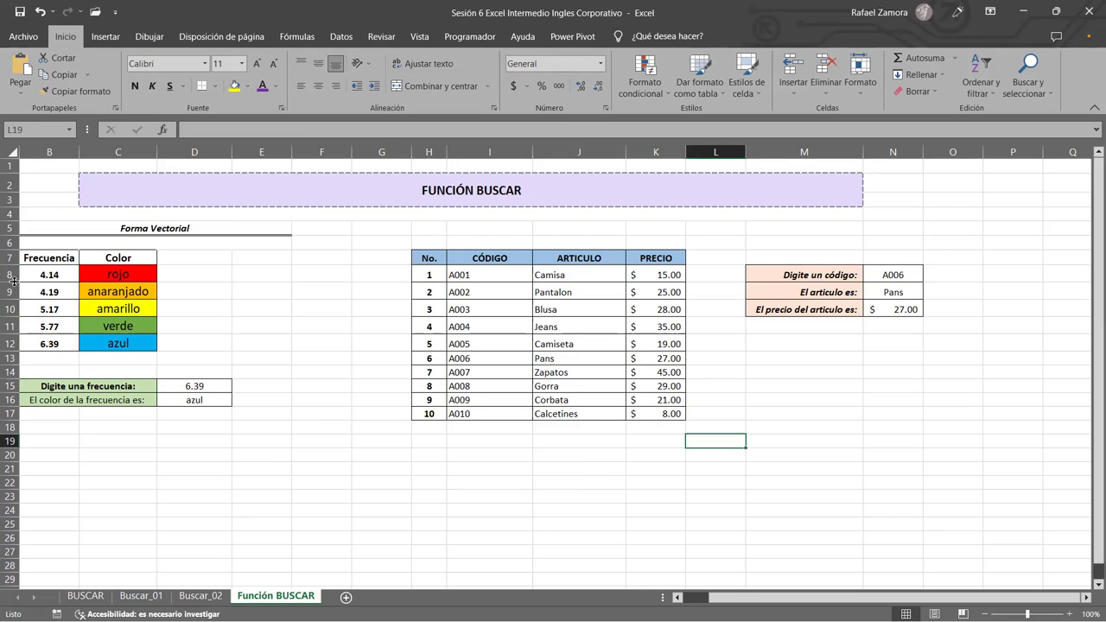
Step: AutoFit rows 8–14 back to standard height, then reselect code cell N8
left_click_drag(10, 274, 7, 373)
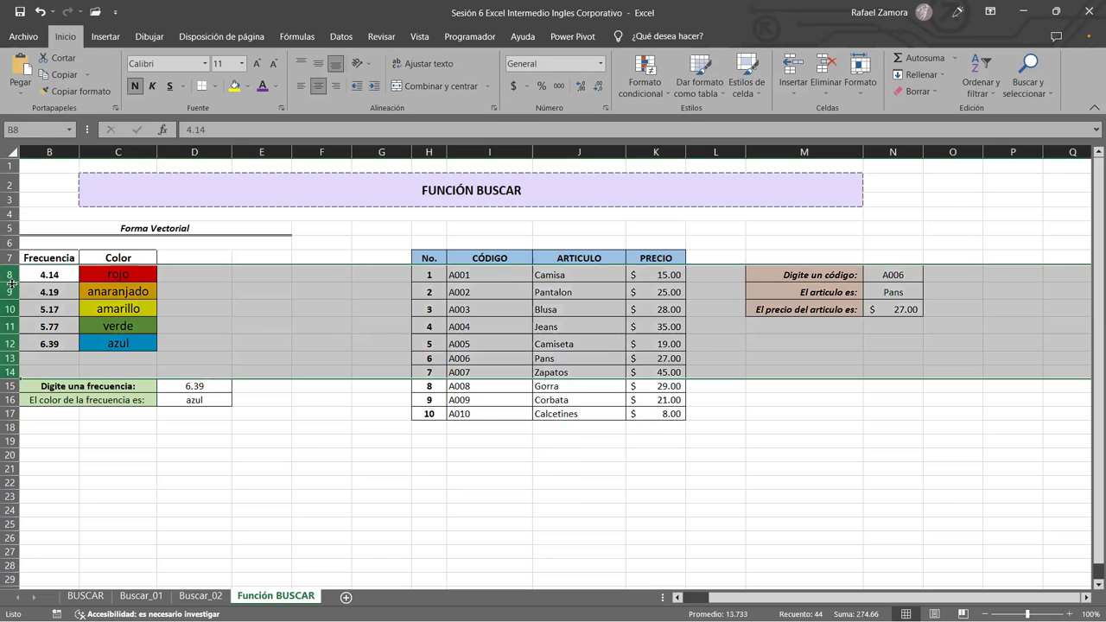
double_click(10, 282)
left_click(45, 288)
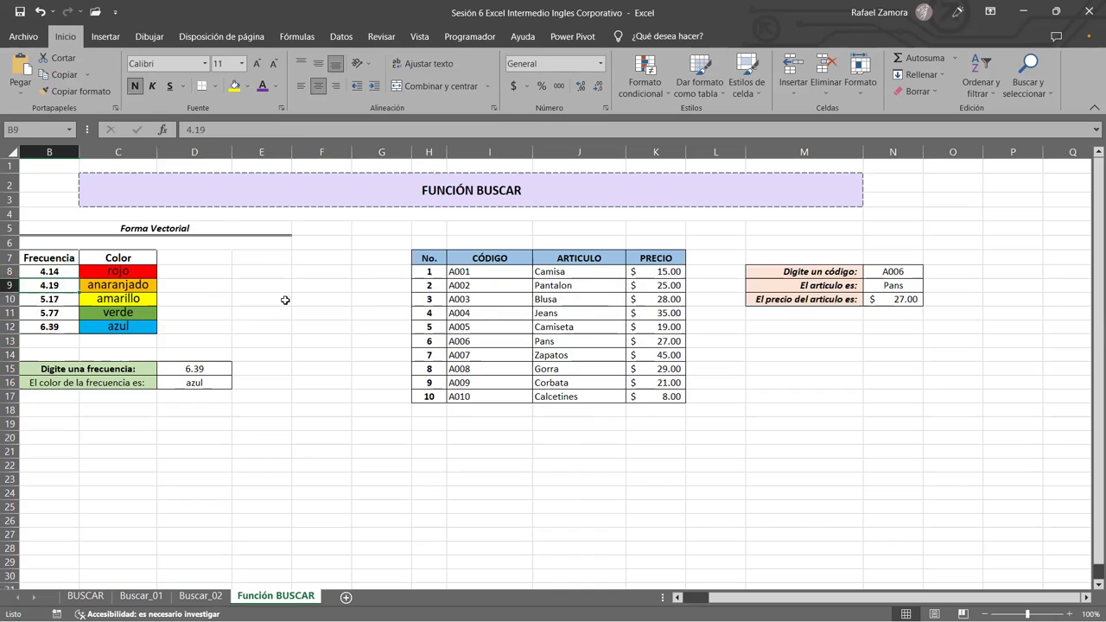
left_click(741, 432)
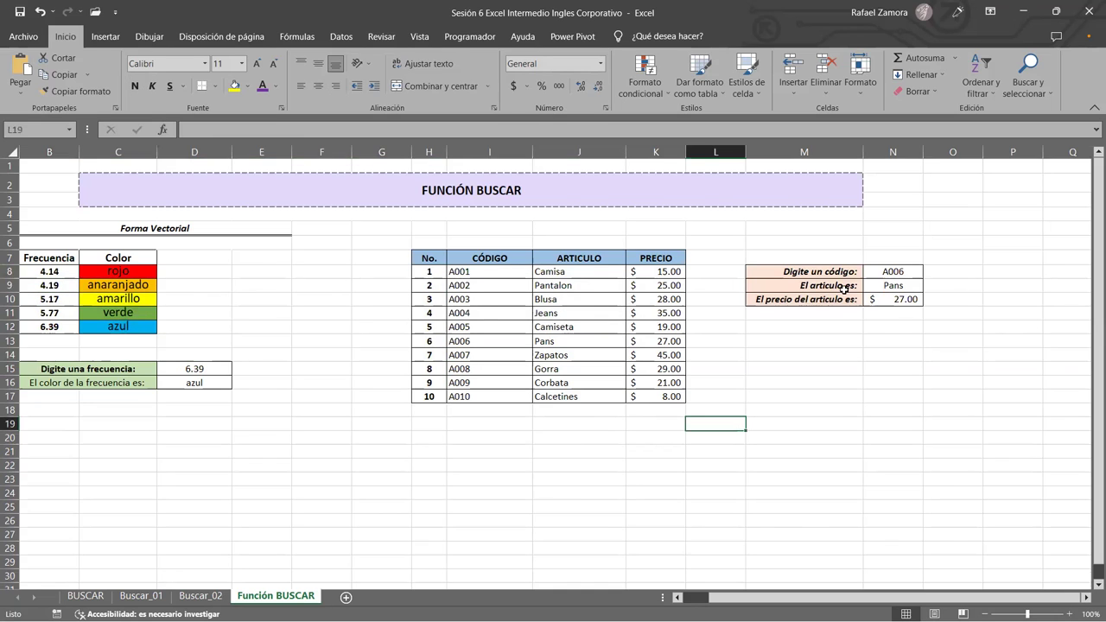
left_click(903, 271)
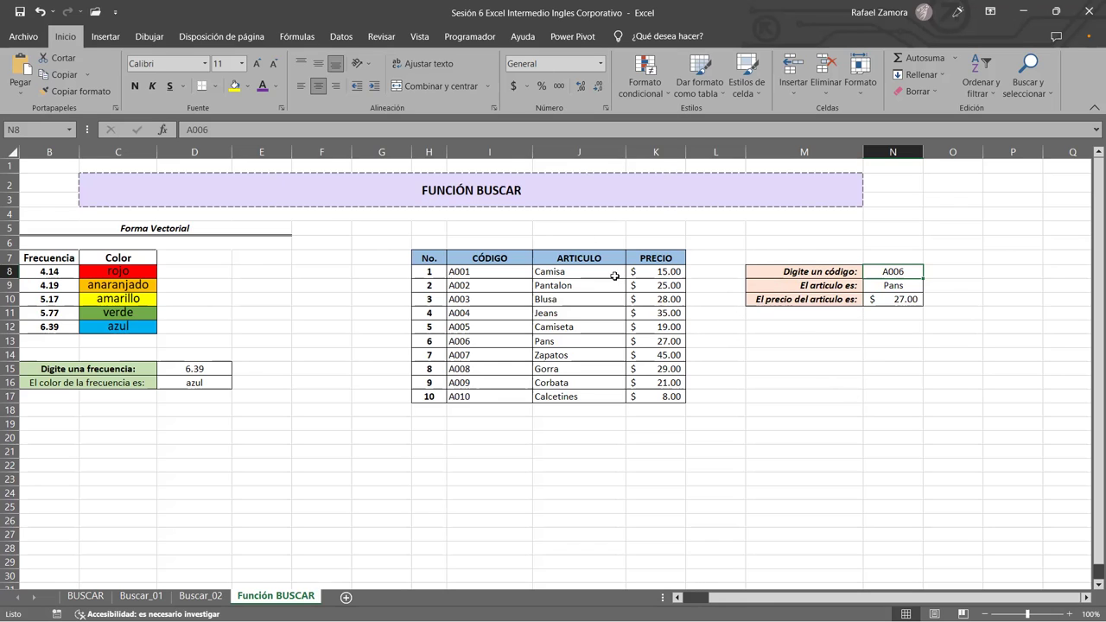
Step: Add List data validation to N8 with source =$I$8:$I$17
left_click(337, 38)
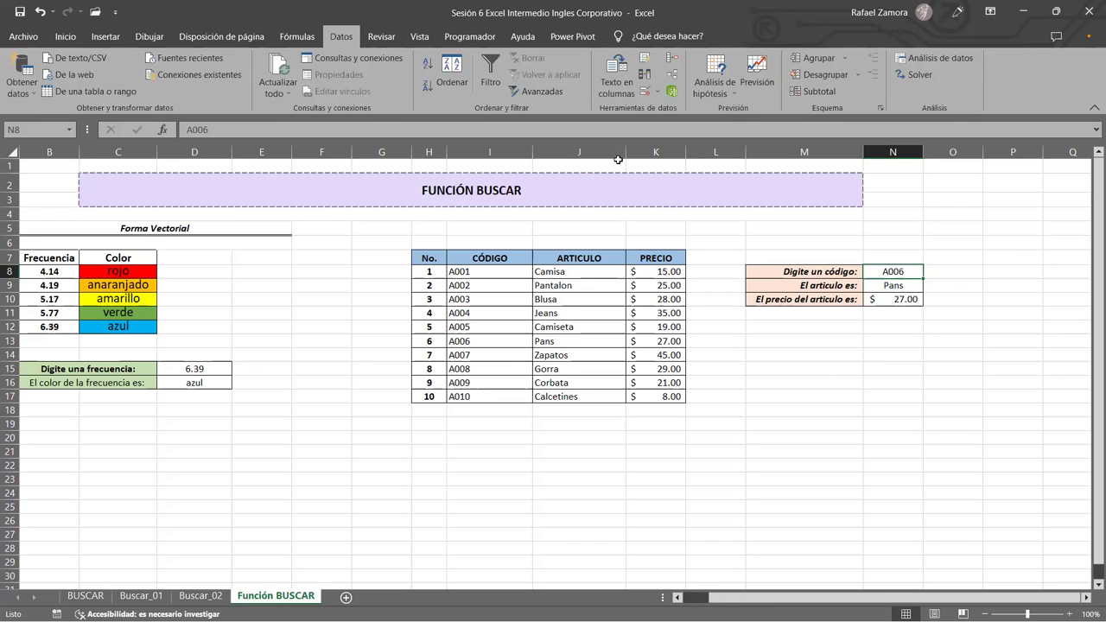
left_click(649, 91)
left_click(666, 207)
left_click(617, 250)
left_click(630, 267)
left_click_drag(495, 273, 495, 396)
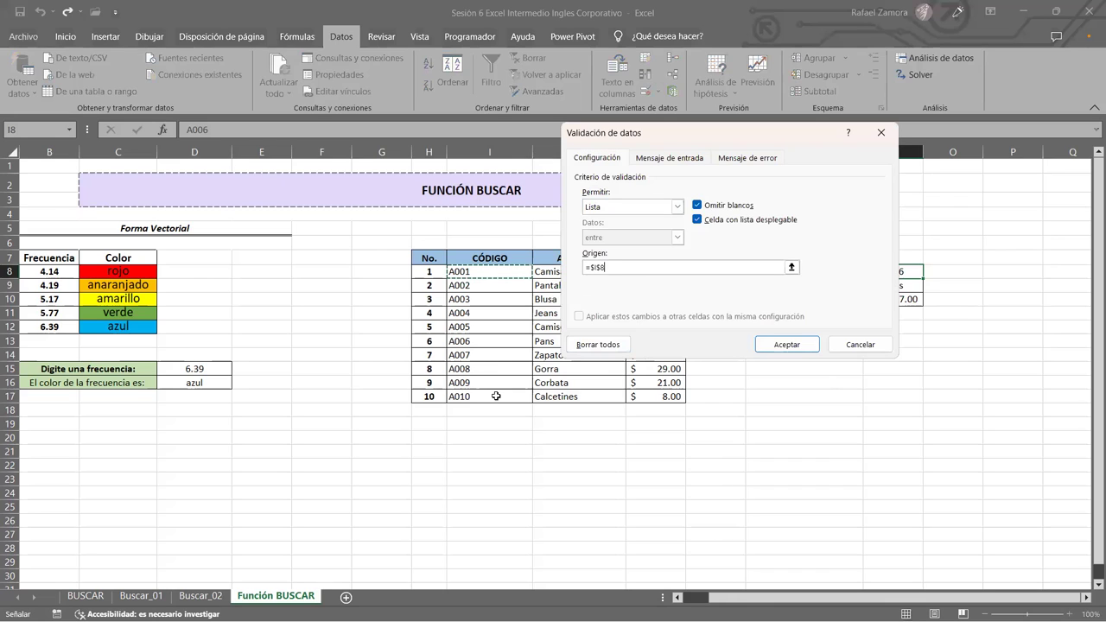
left_click(788, 345)
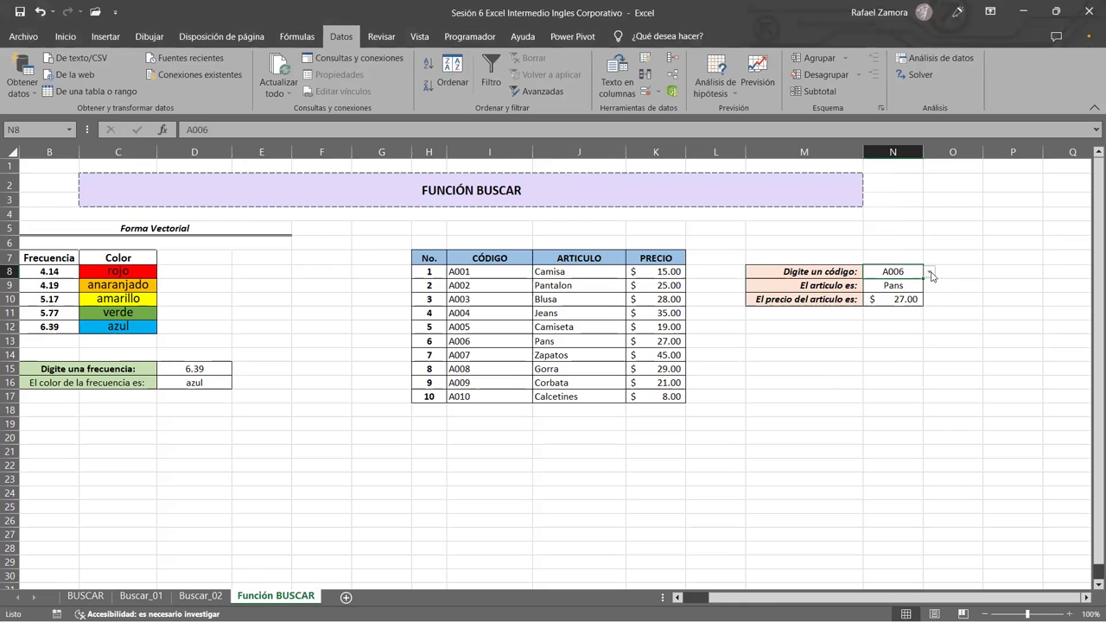
Step: Pick code A003, then A008, from N8's dropdown list
left_click(930, 271)
left_click(936, 328)
left_click(930, 272)
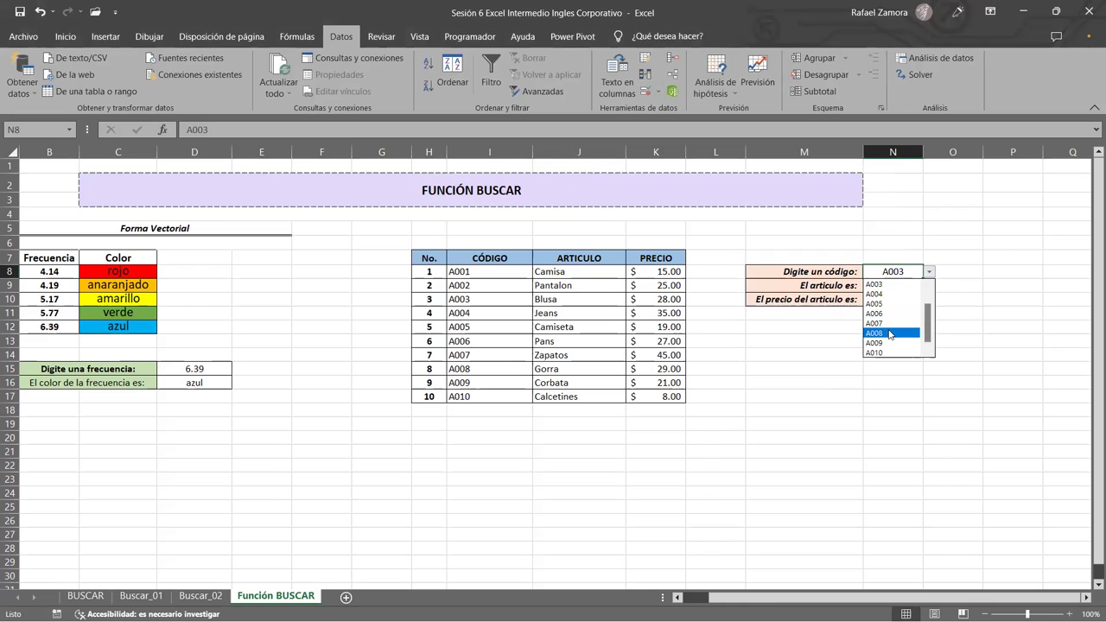
left_click(890, 334)
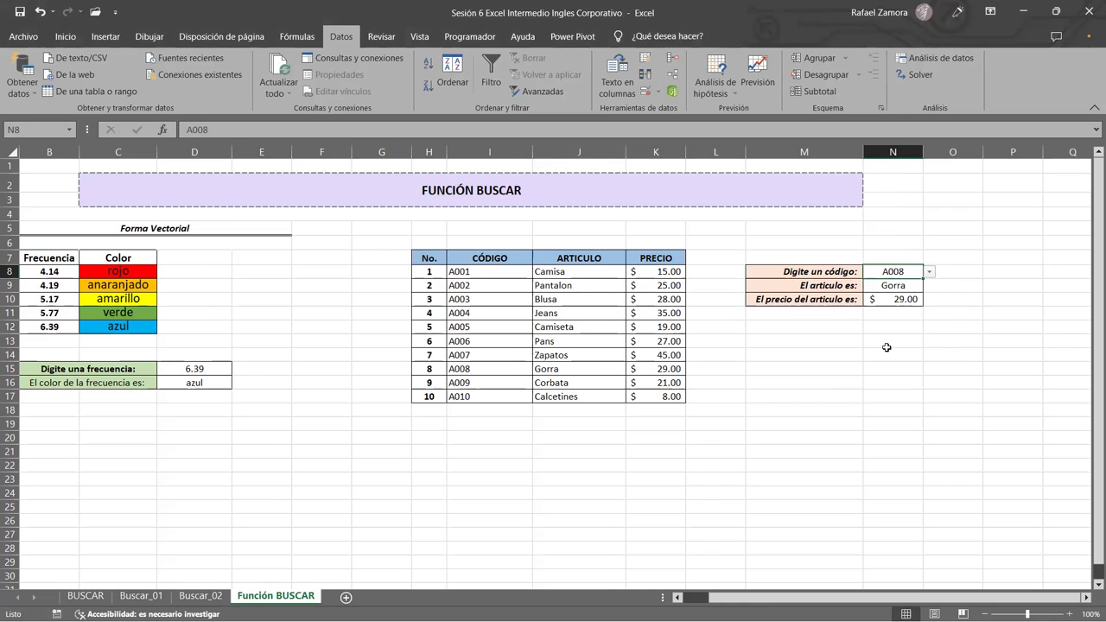
key("alt+Down")
key("Return")
left_click(929, 272)
left_click(899, 284)
left_click(930, 272)
left_click(912, 306)
left_click(975, 298)
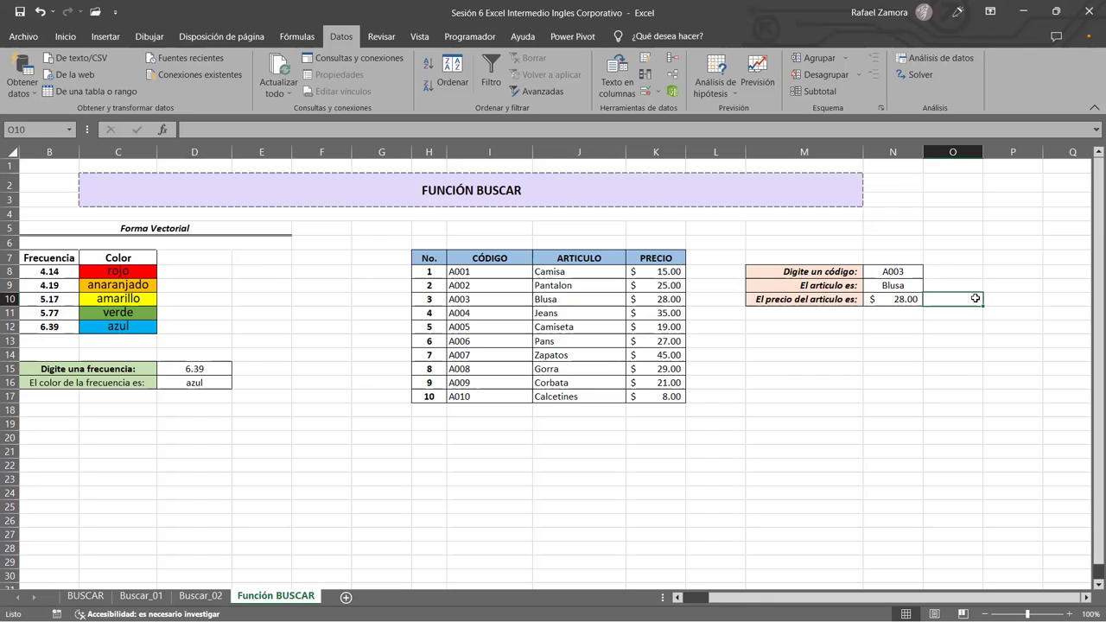
left_click(912, 271)
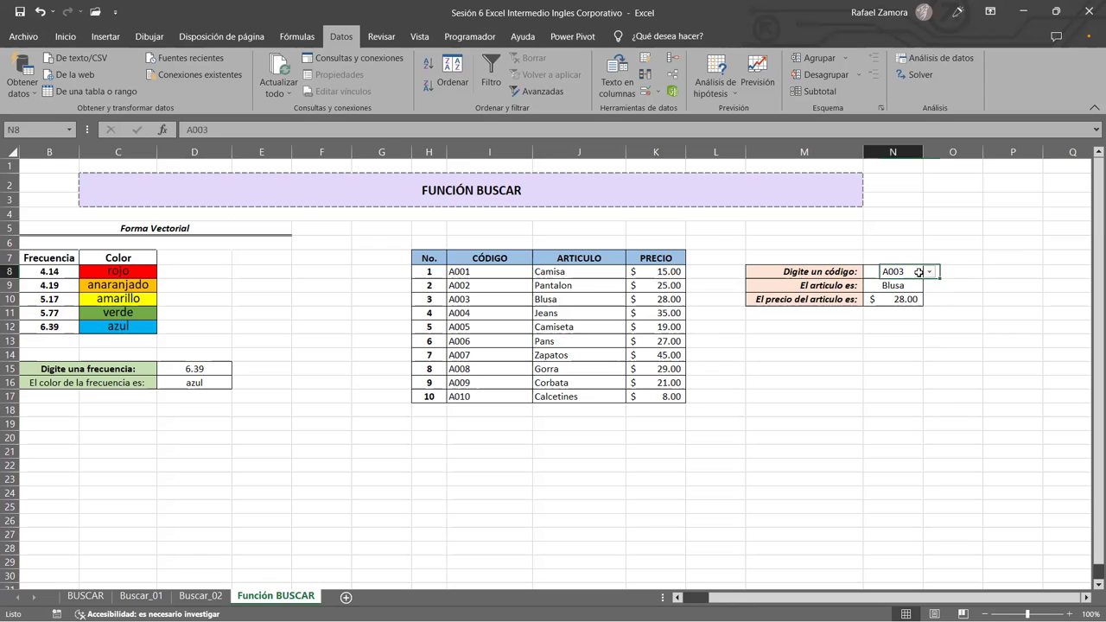
left_click(929, 272)
left_click(967, 313)
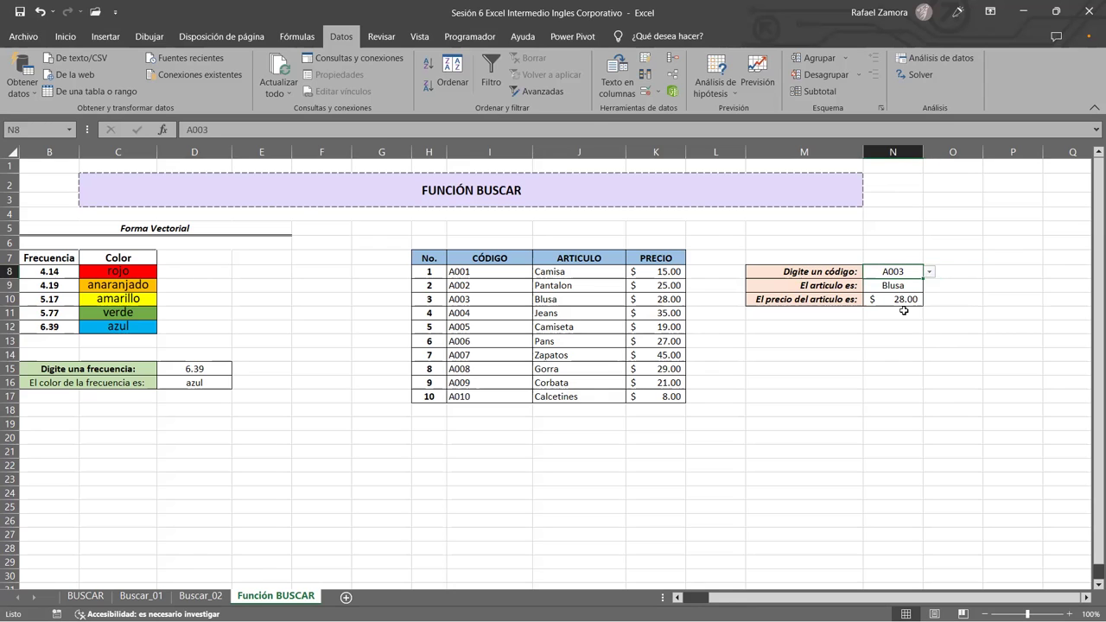
left_click(609, 396)
left_click(530, 355)
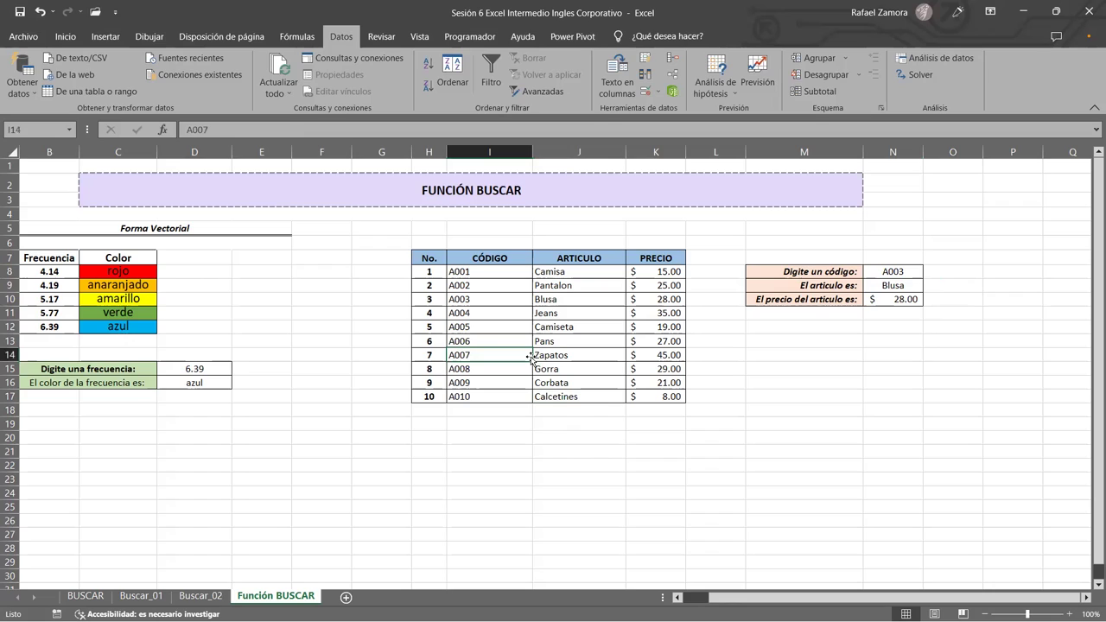
left_click(559, 353)
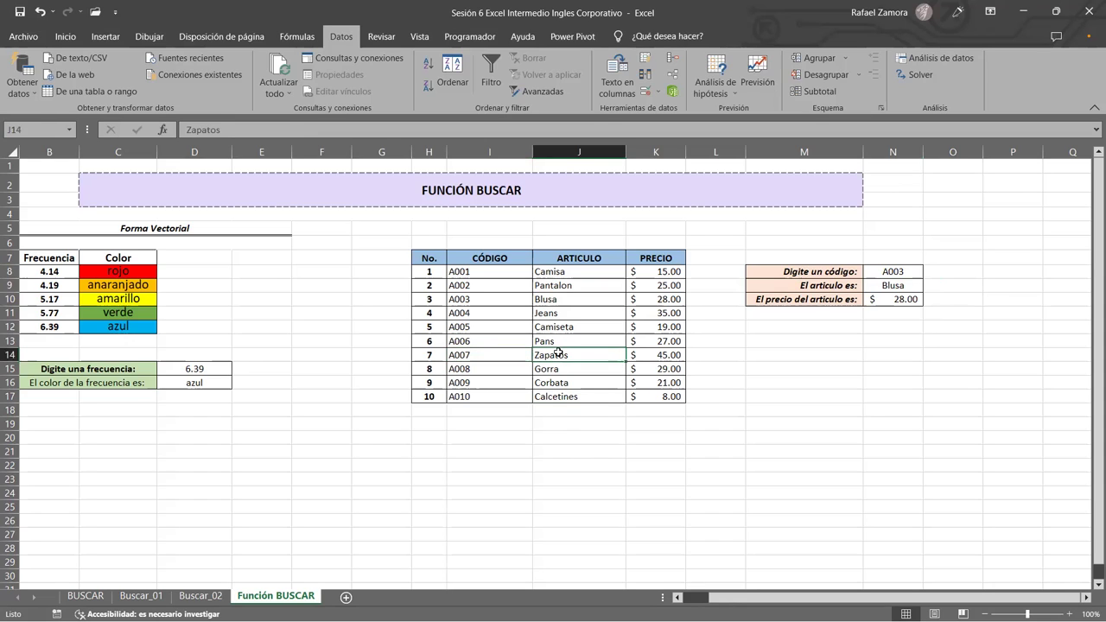
mouse_move(455, 270)
left_mouse_down()
mouse_move(494, 391)
mouse_move(494, 380)
left_mouse_up()
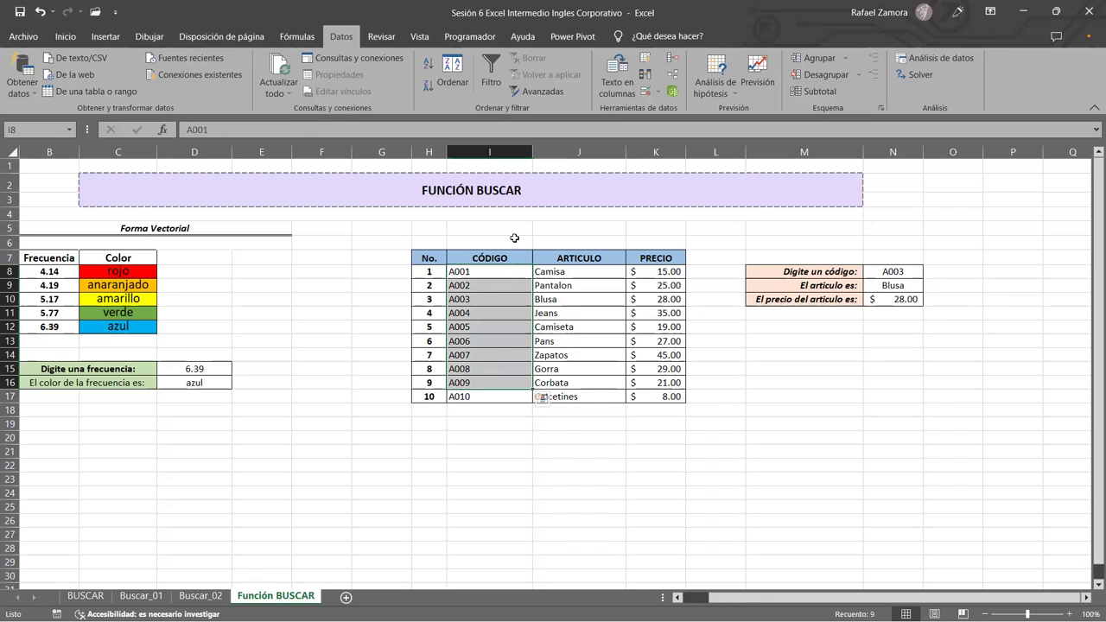
left_click(503, 329)
left_click_drag(509, 277, 499, 402)
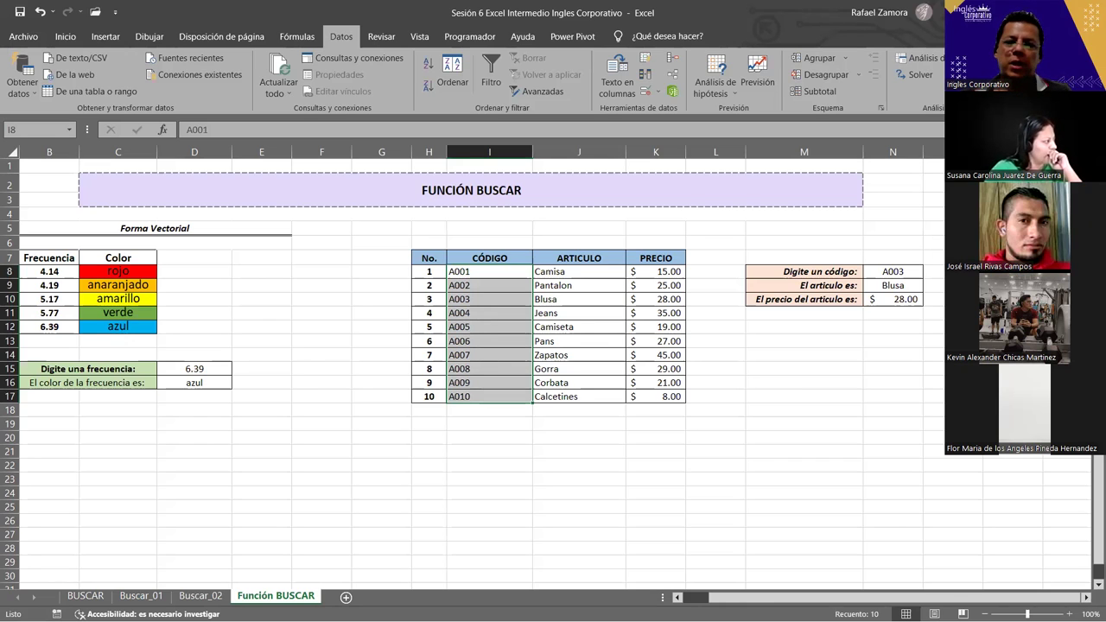
Step: Deselect the code column and select the empty cell N12
left_click(808, 286)
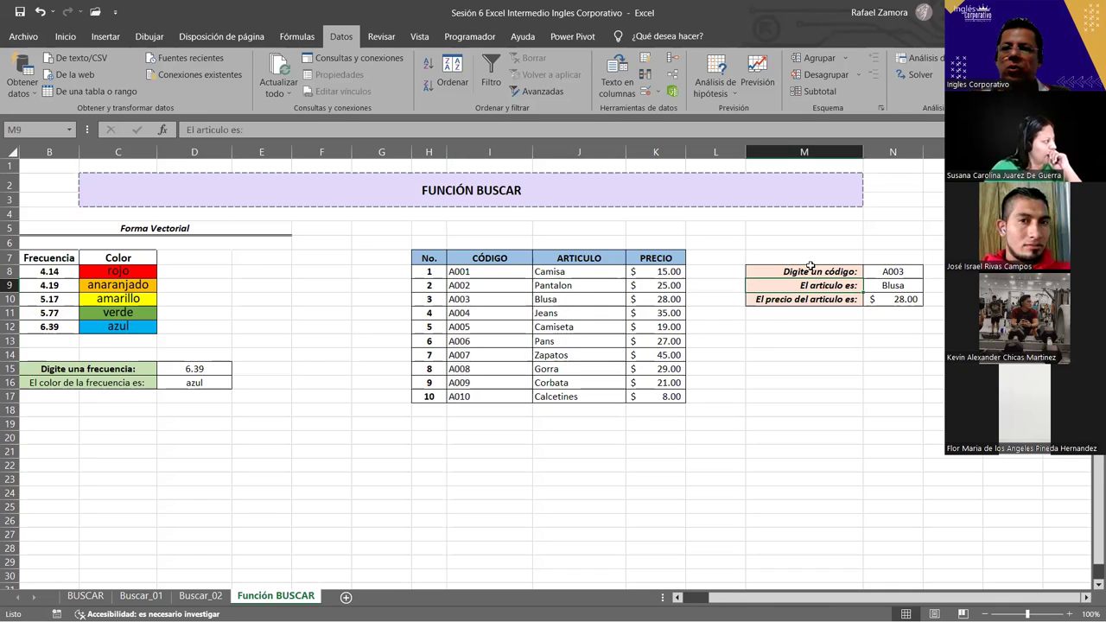
left_click(892, 327)
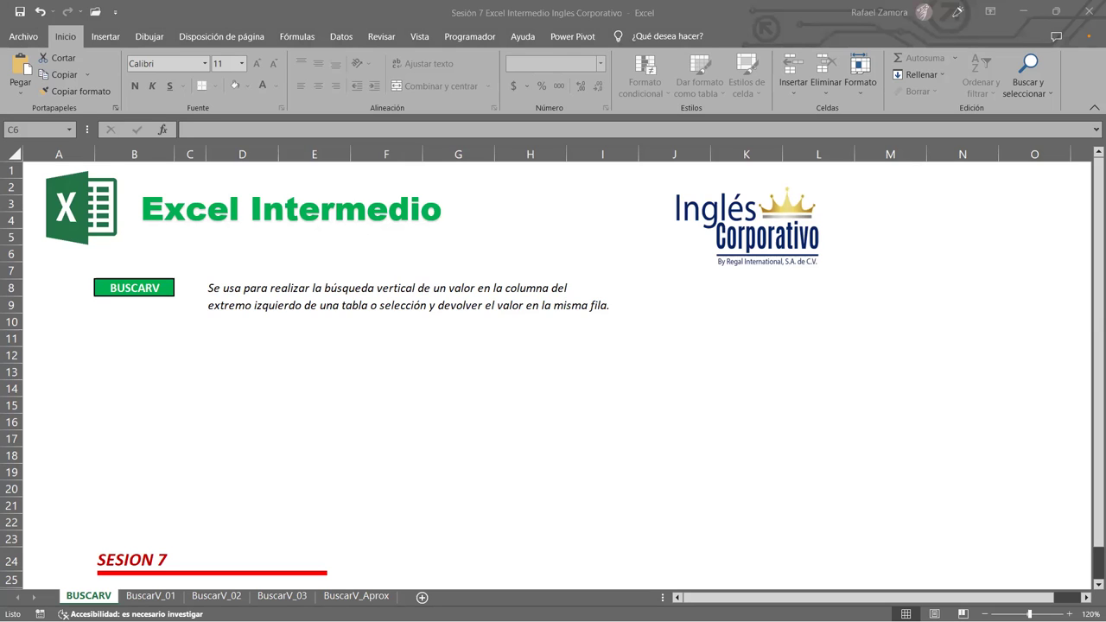
Step: Switch to the BuscarV_01 sheet, review the syntax example in B6, and select C12
left_click(159, 596)
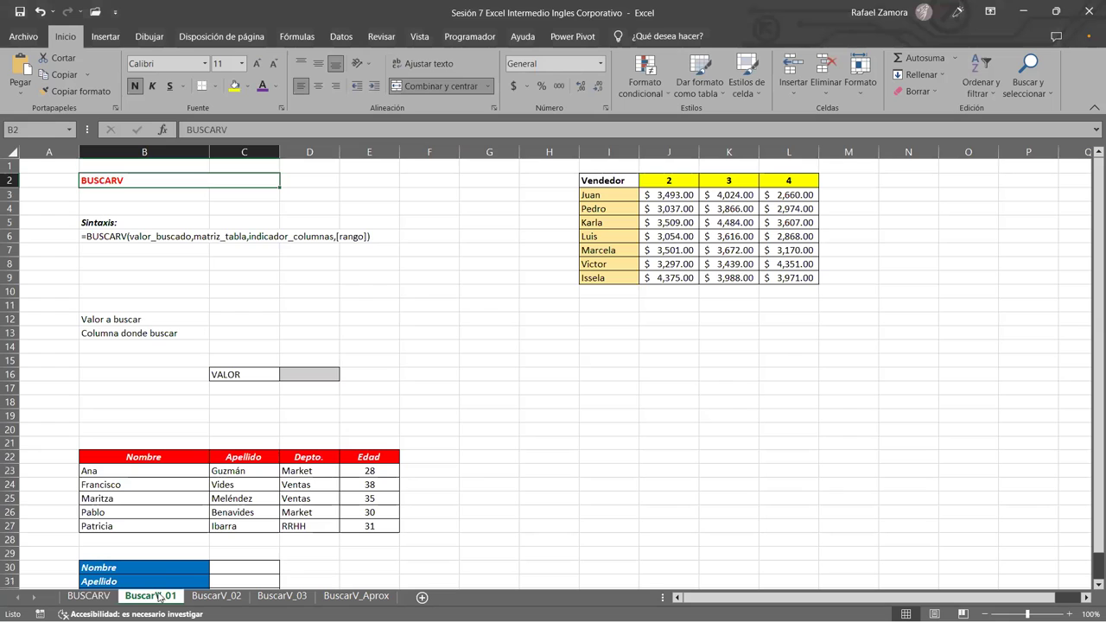
left_click(479, 456)
scroll(335, 362, "down", 5)
scroll(337, 353, "up", 5)
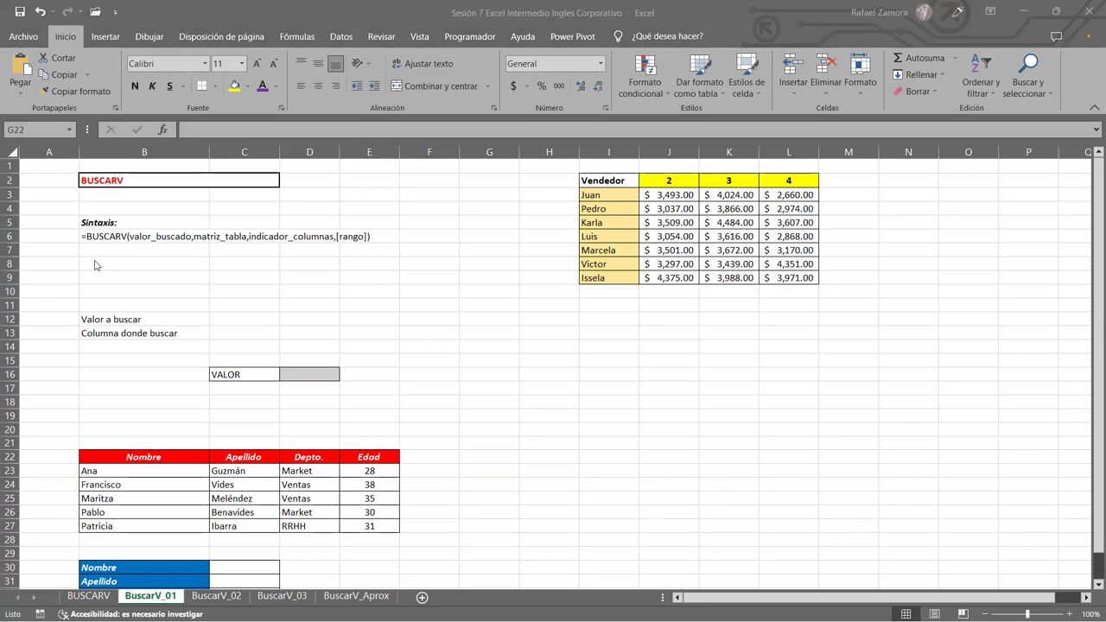
left_click(87, 236)
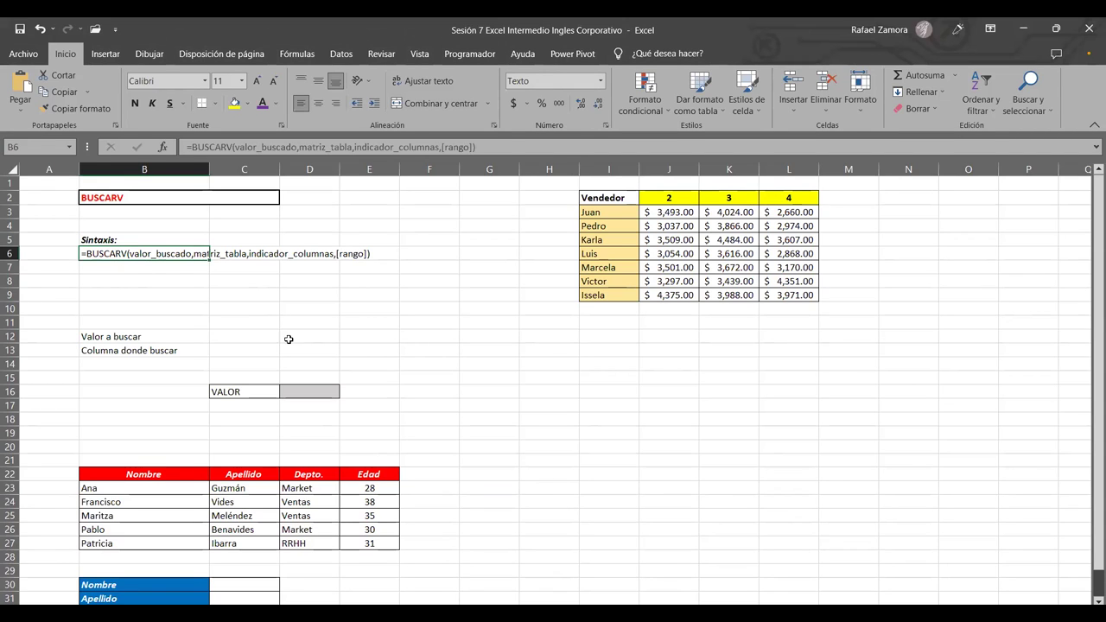
left_click(264, 309)
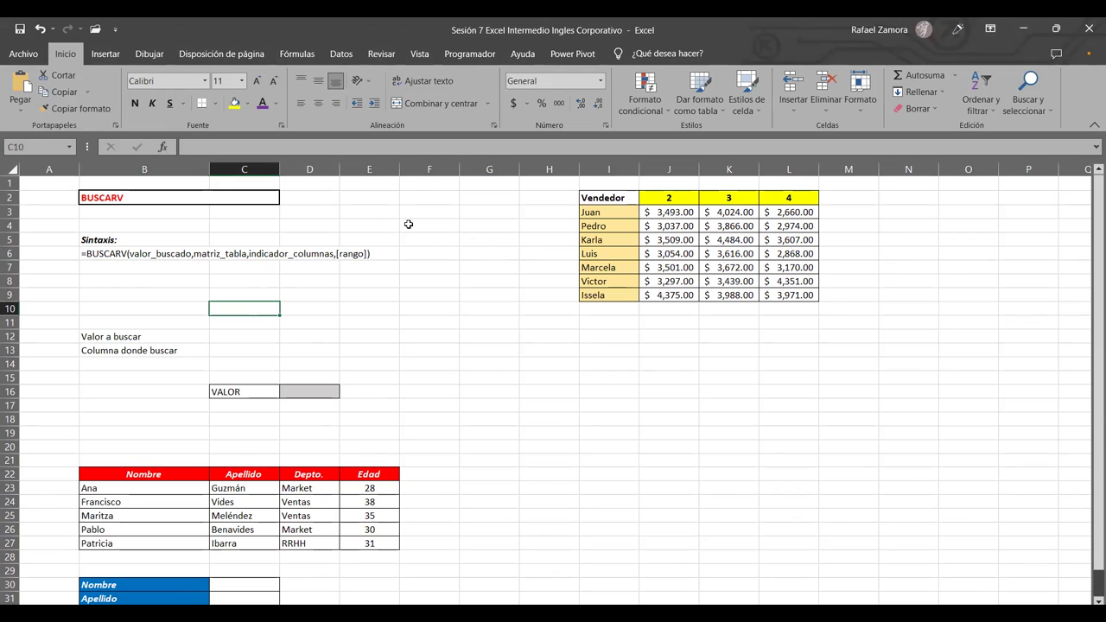
left_click(222, 337)
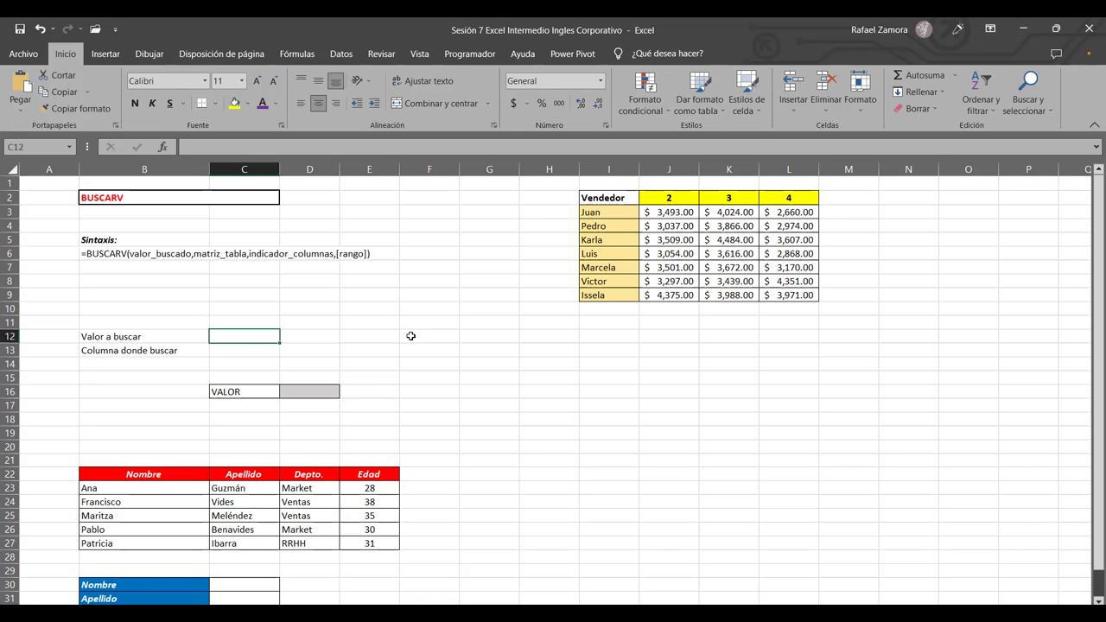
Step: Enter Juan in C12 and 3 in C13 as lookup value and column number
type("Juan")
key("Return")
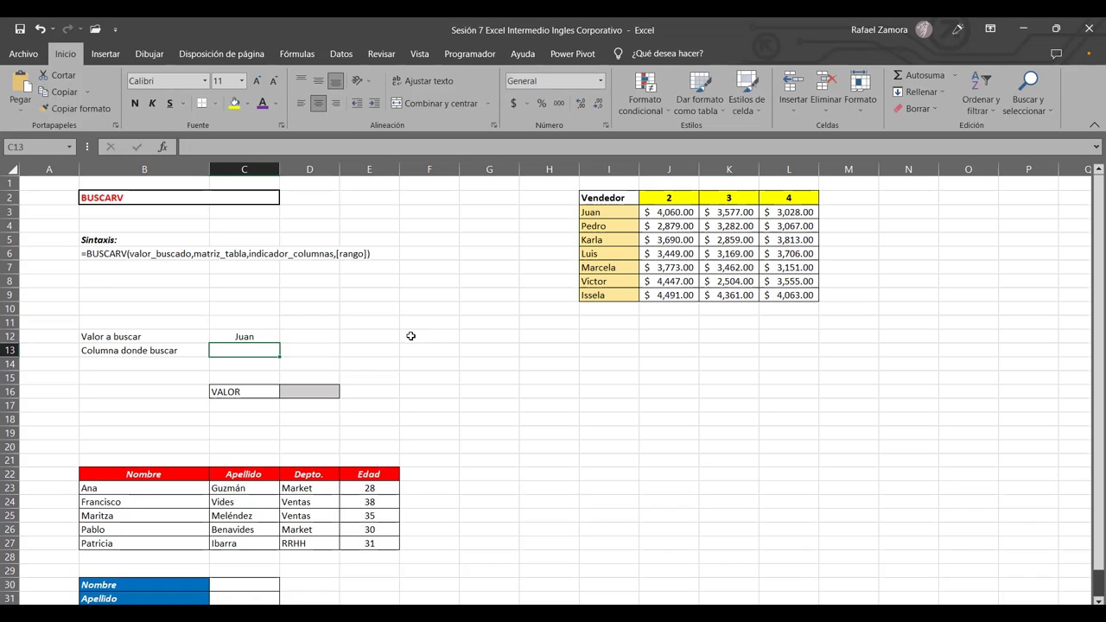
left_click(691, 267)
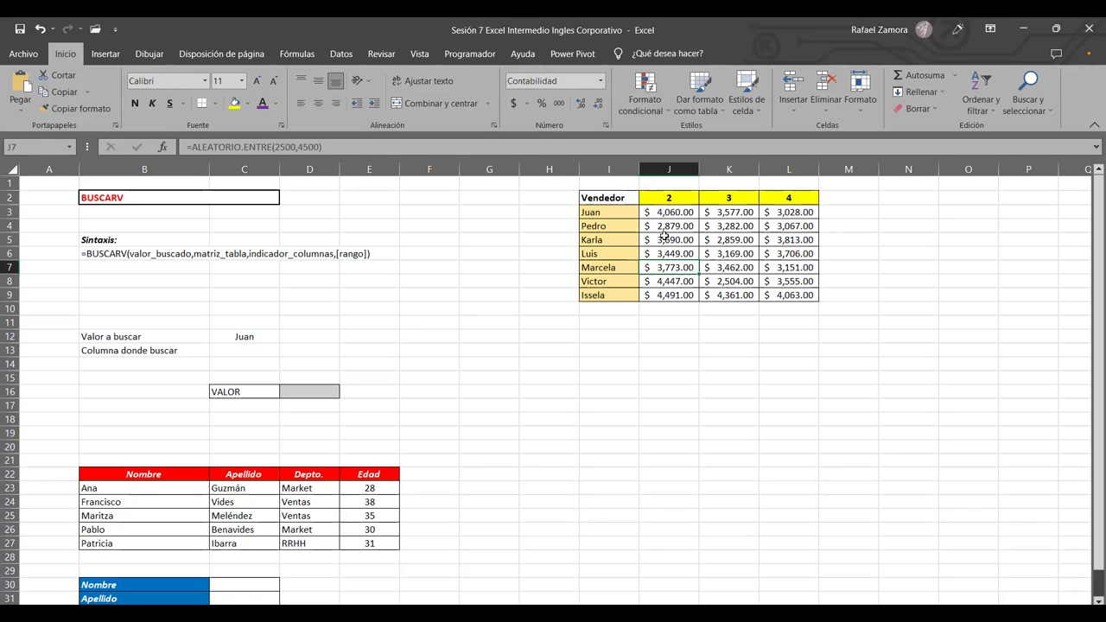
left_click(248, 353)
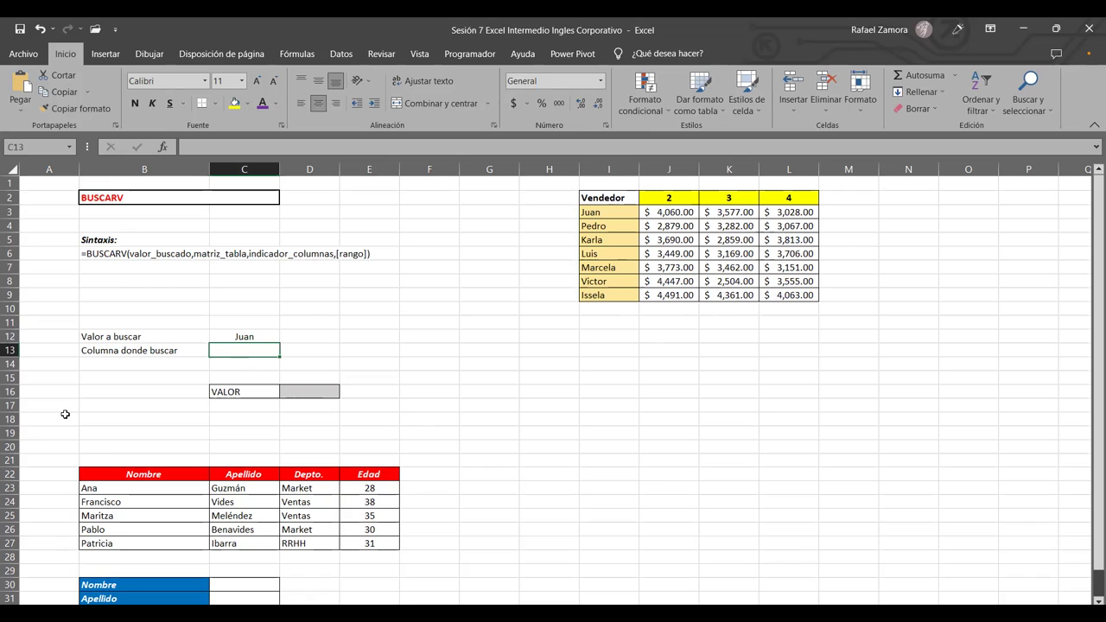
type("3")
key("Return")
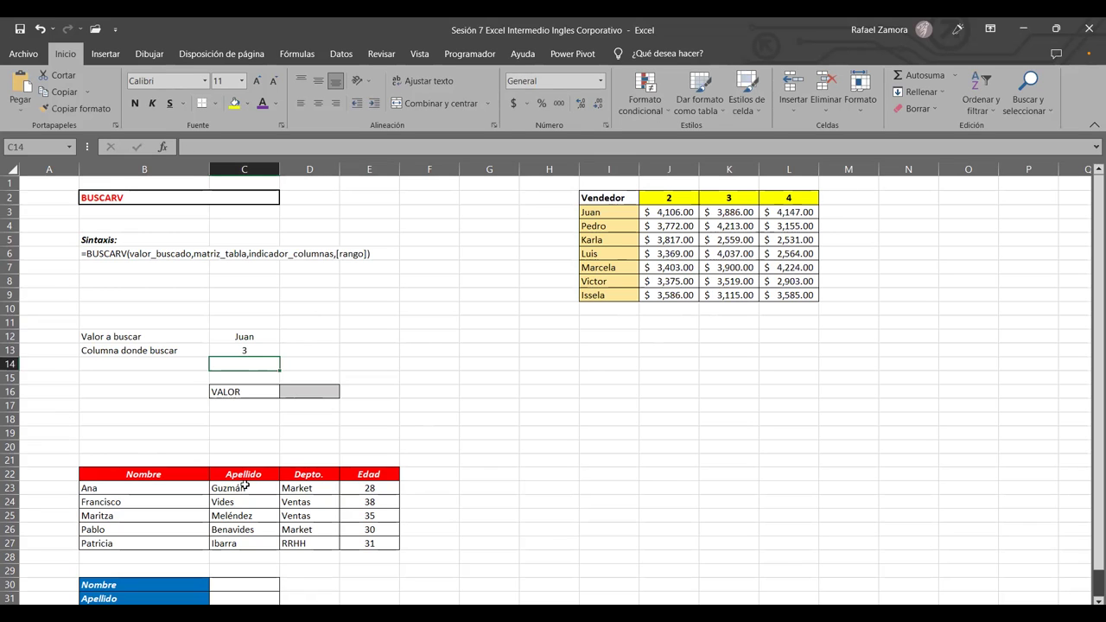
Step: Give Juan's column-3 amount in K3 an orange fill
left_click(634, 211)
left_click(737, 212)
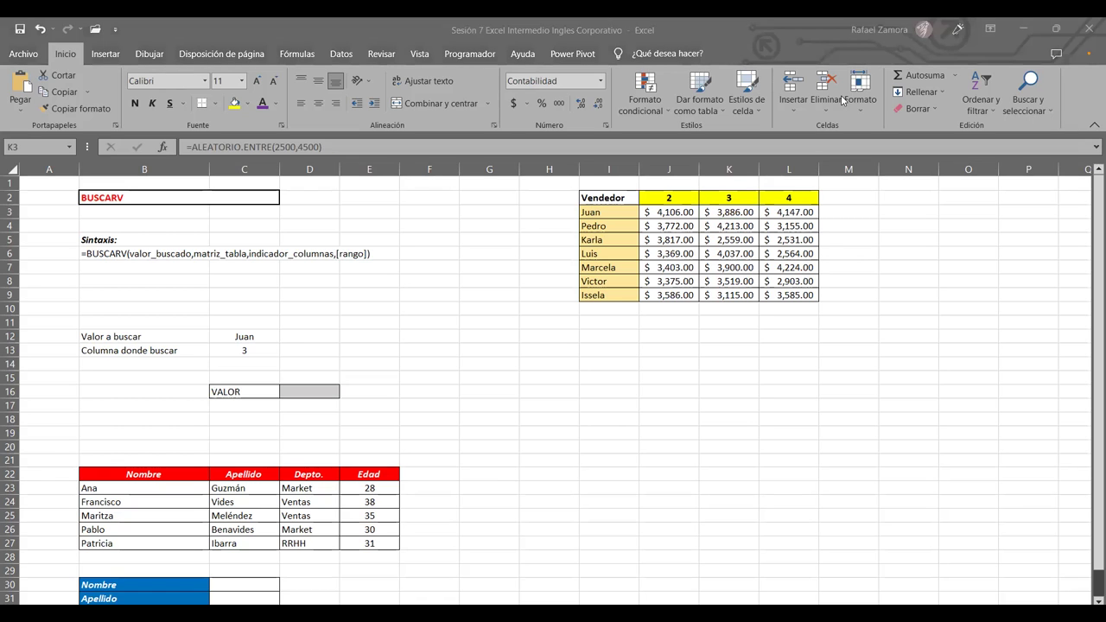
left_click(250, 107)
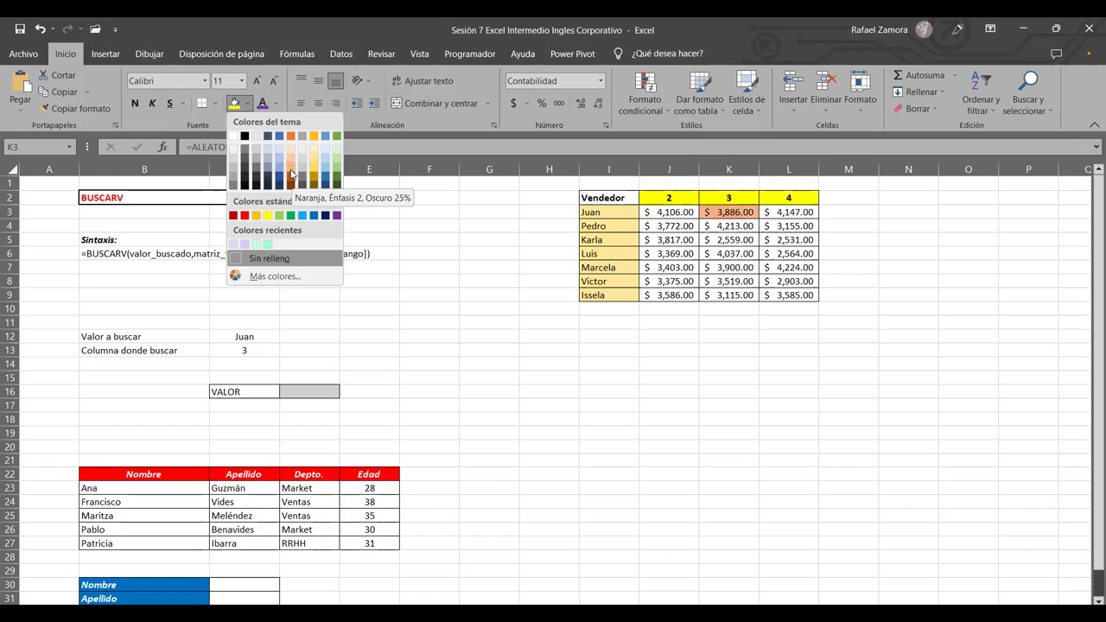
left_click(788, 406)
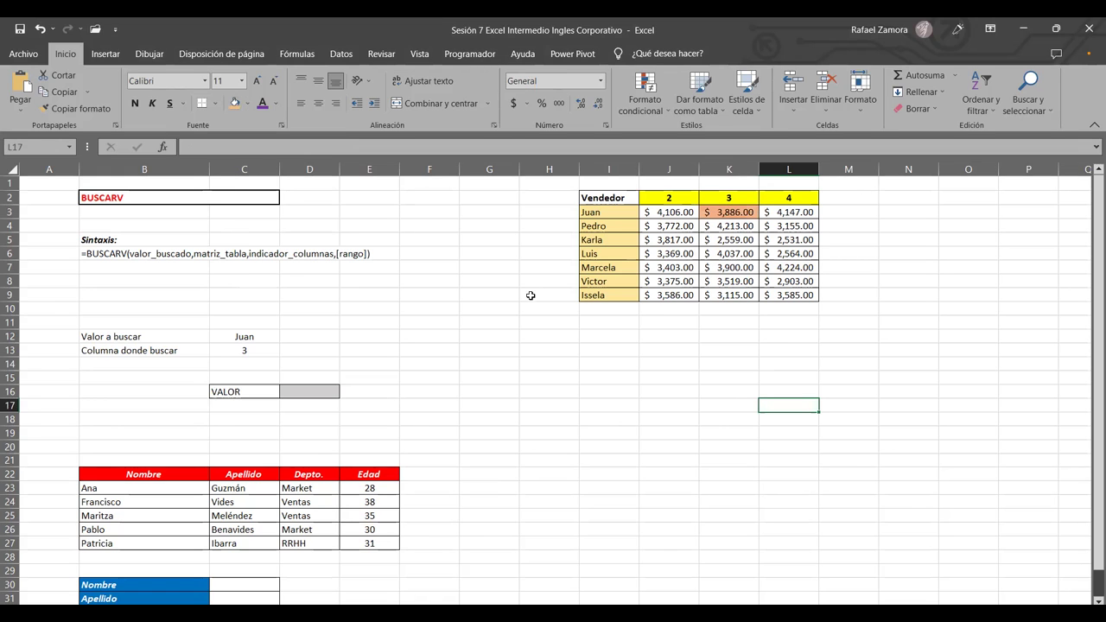
left_click(317, 390)
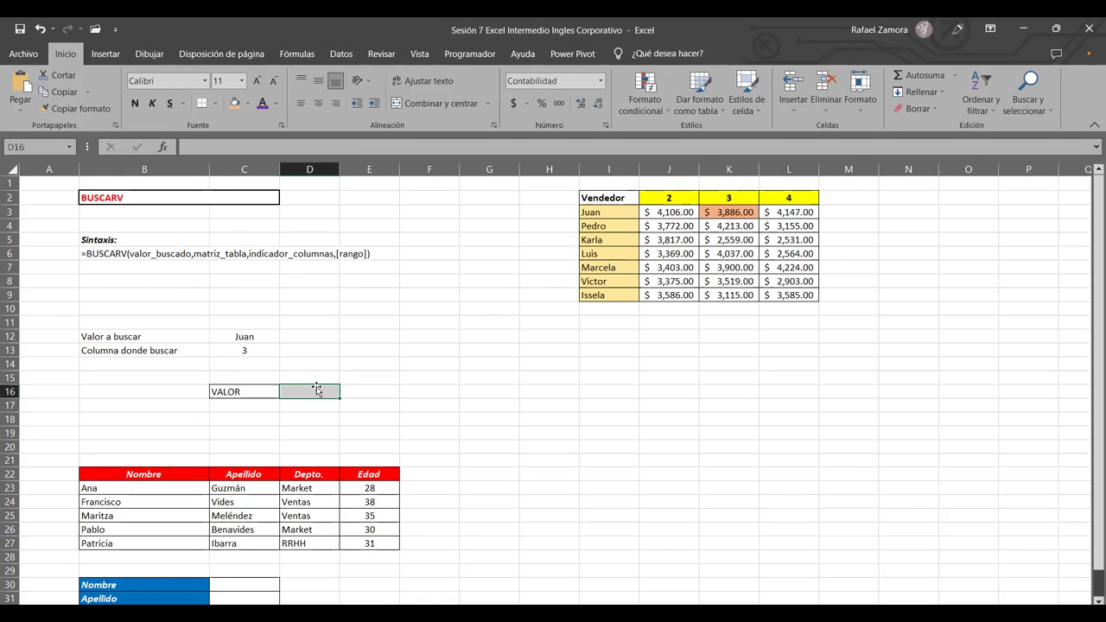
Step: Enter =BUSCARV(C12,I3:L9,C13,FALSO) in D16 for an exact-match lookup
type("=")
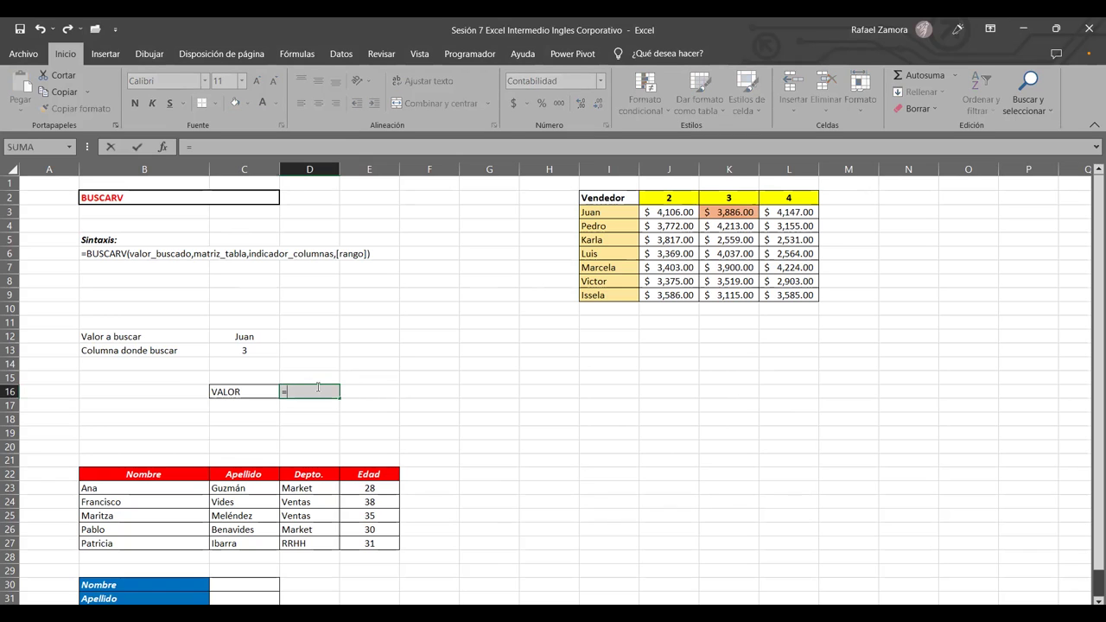
type("buscar")
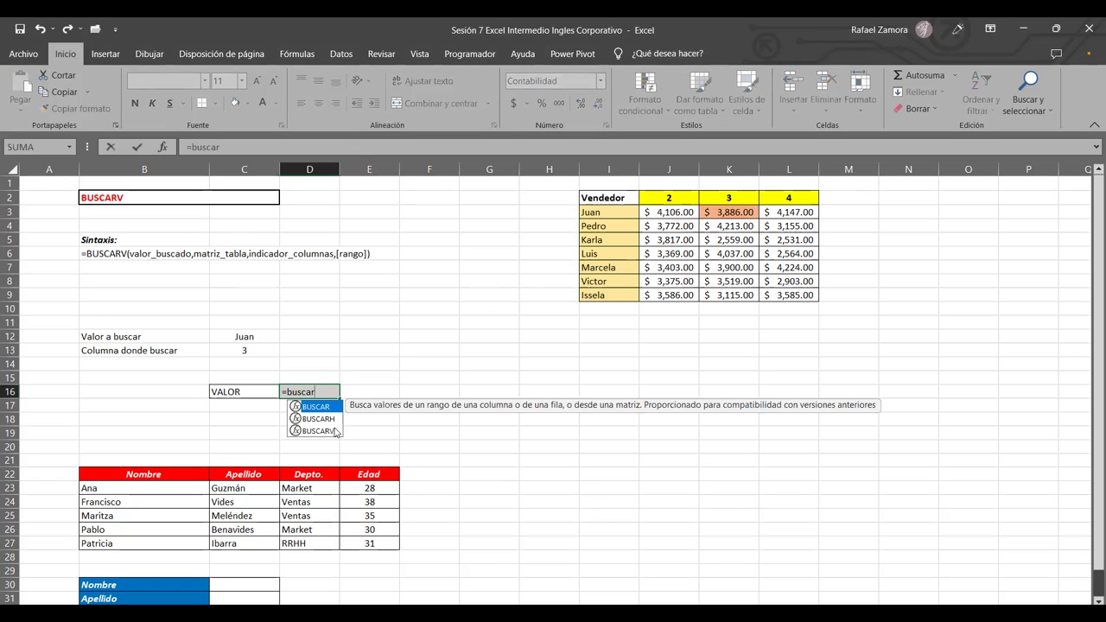
double_click(335, 429)
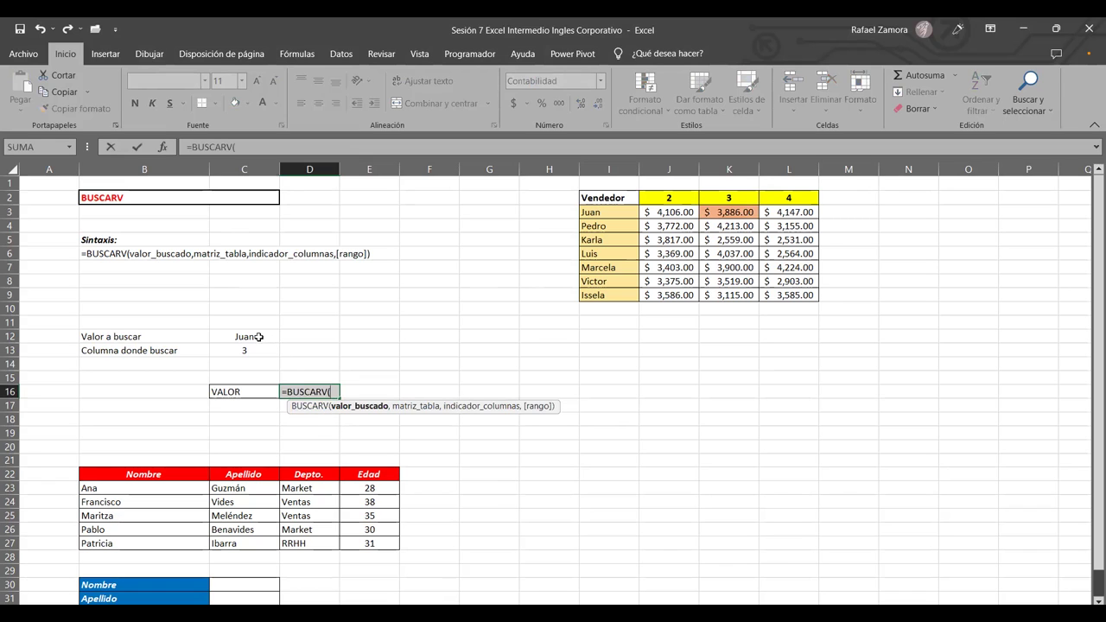
left_click(250, 338)
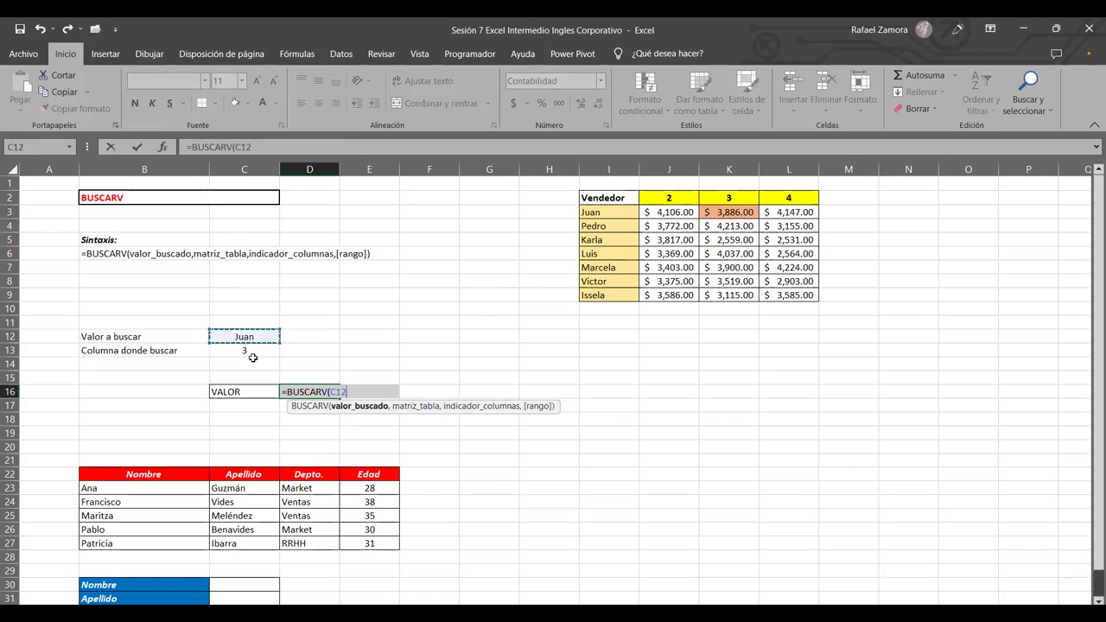
type(",")
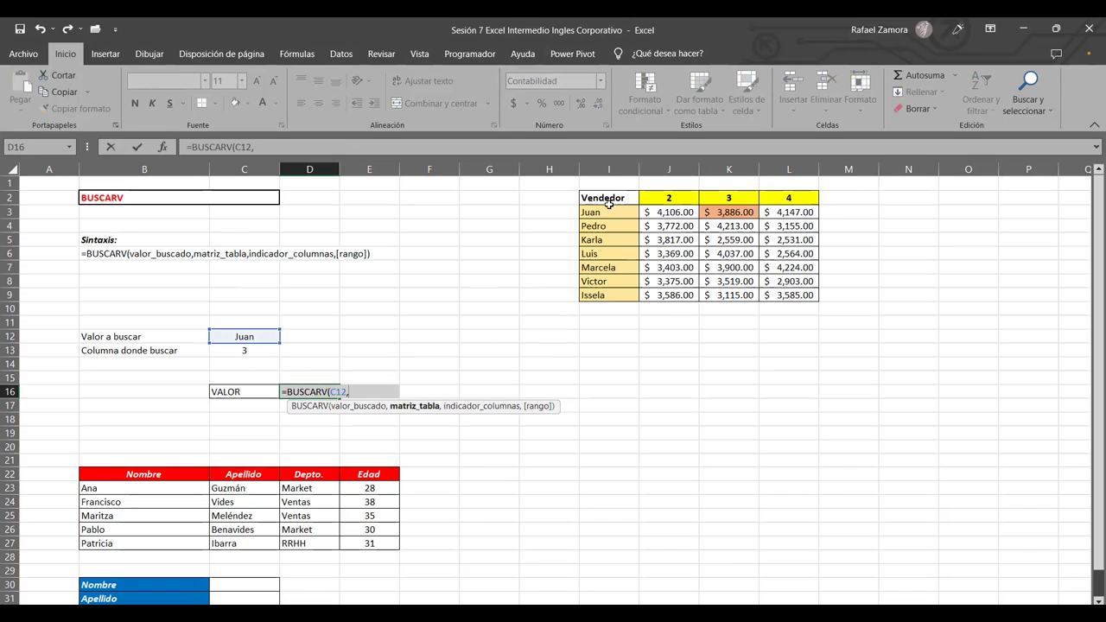
left_click_drag(610, 204, 777, 292)
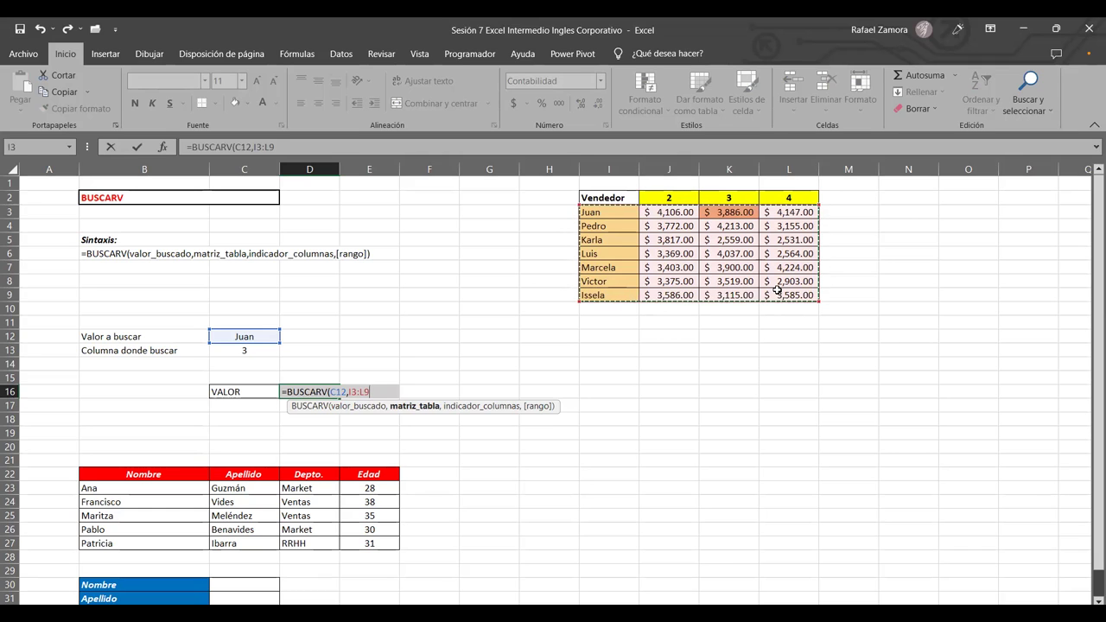
type(",")
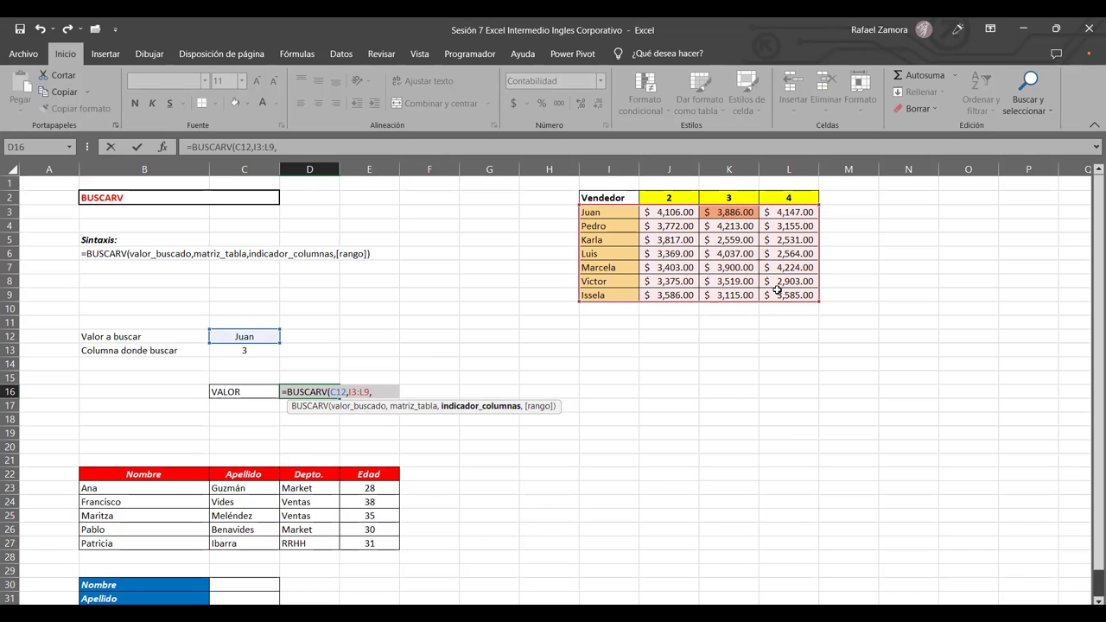
left_click(261, 351)
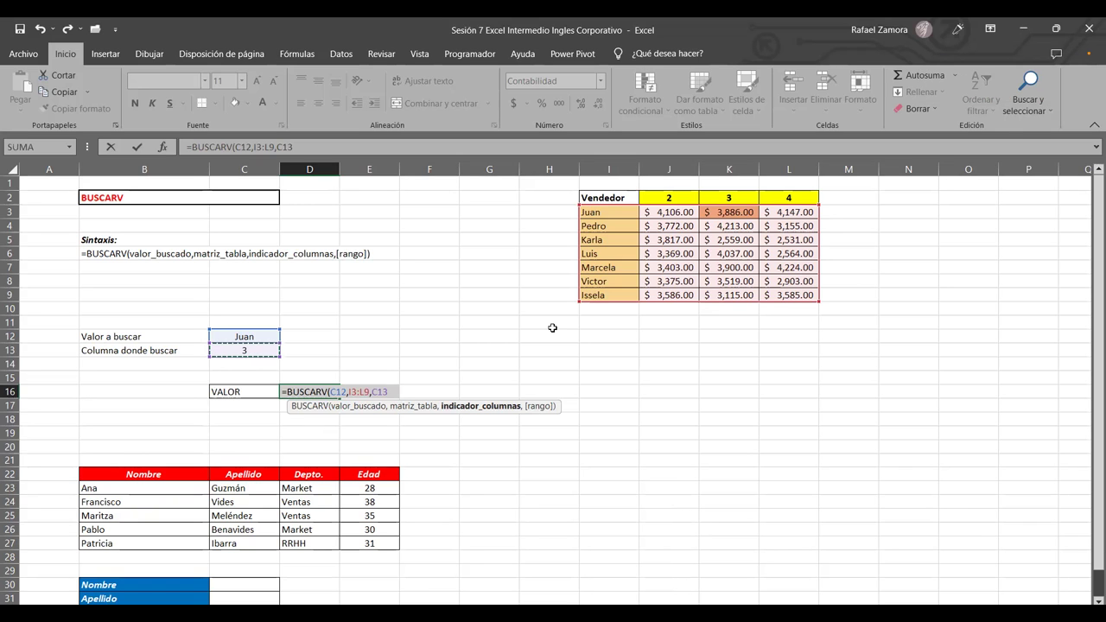
left_click(395, 389)
type(",")
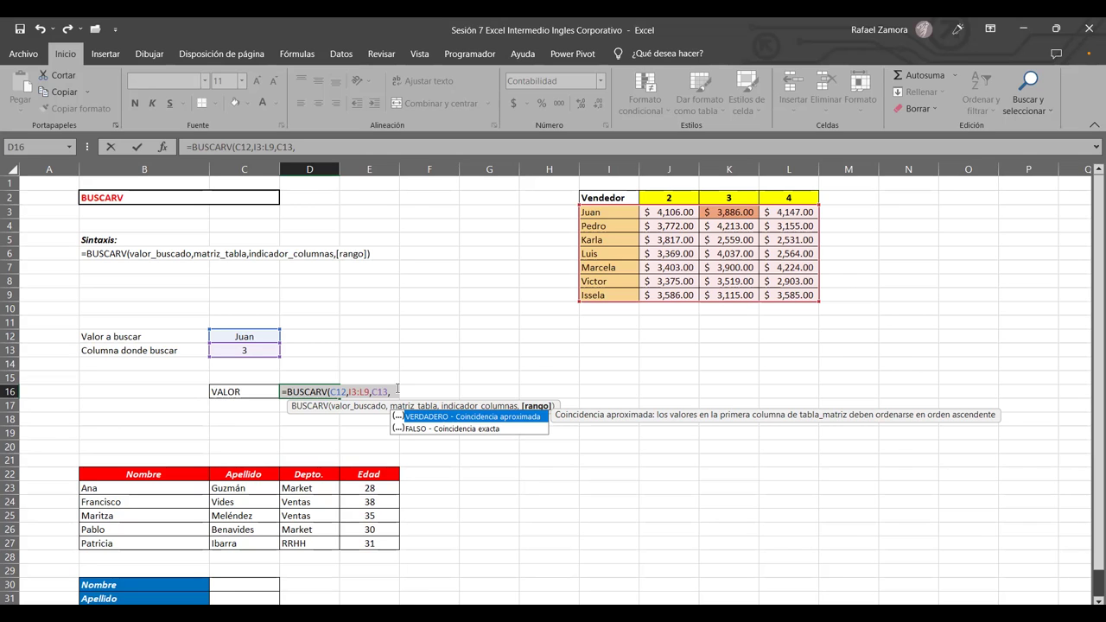
double_click(464, 428)
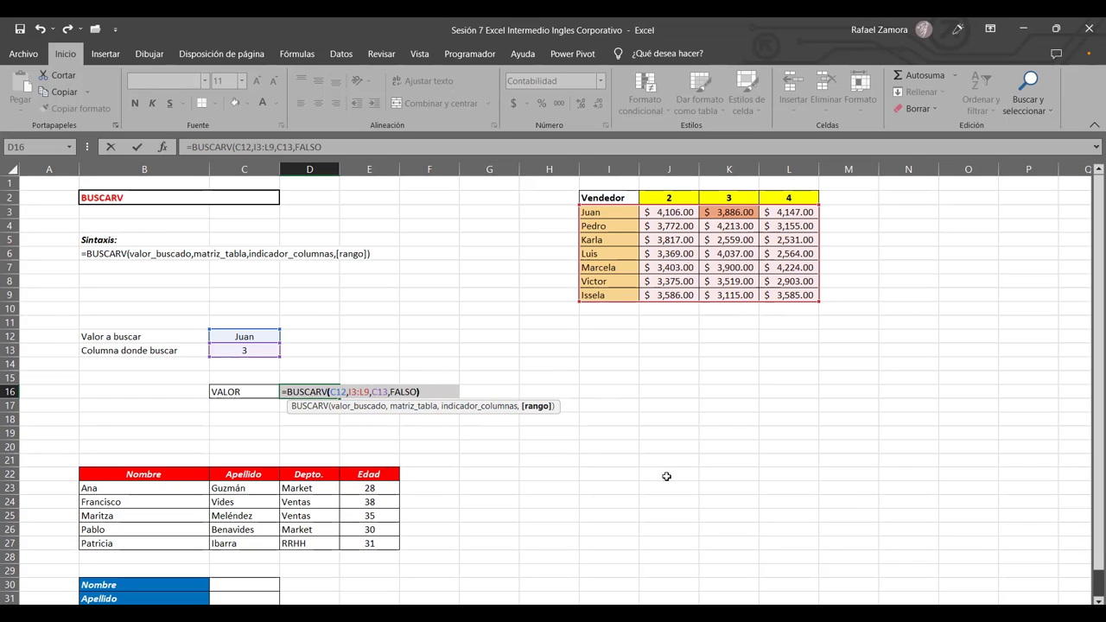
key("Return")
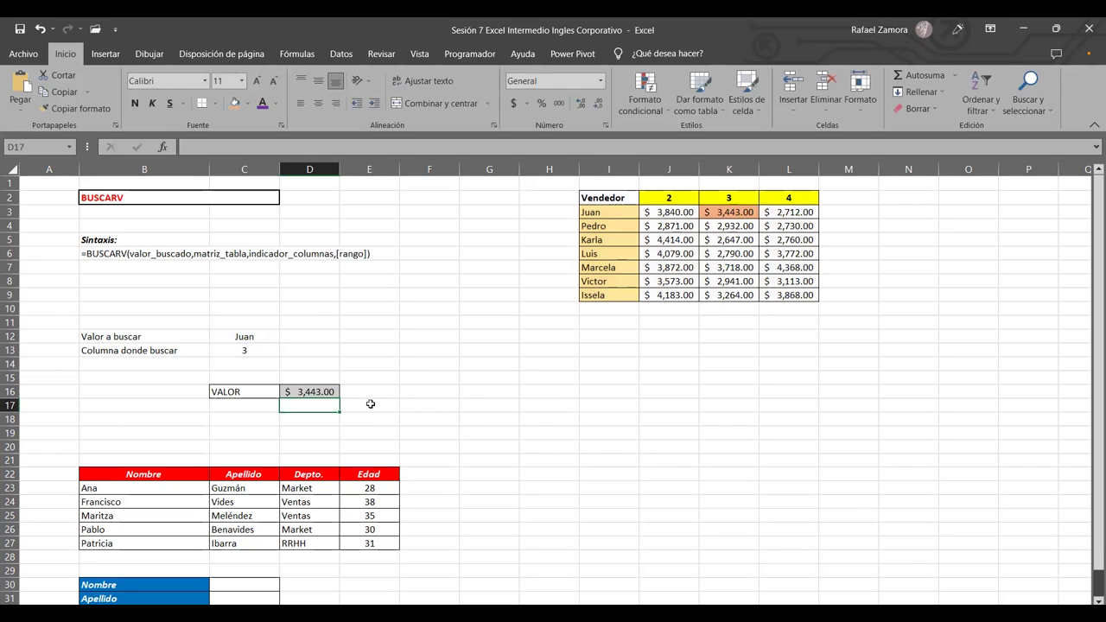
Step: Inspect the formulas in D16 and K3, then recalculate the random figures twice with F9
left_click(320, 389)
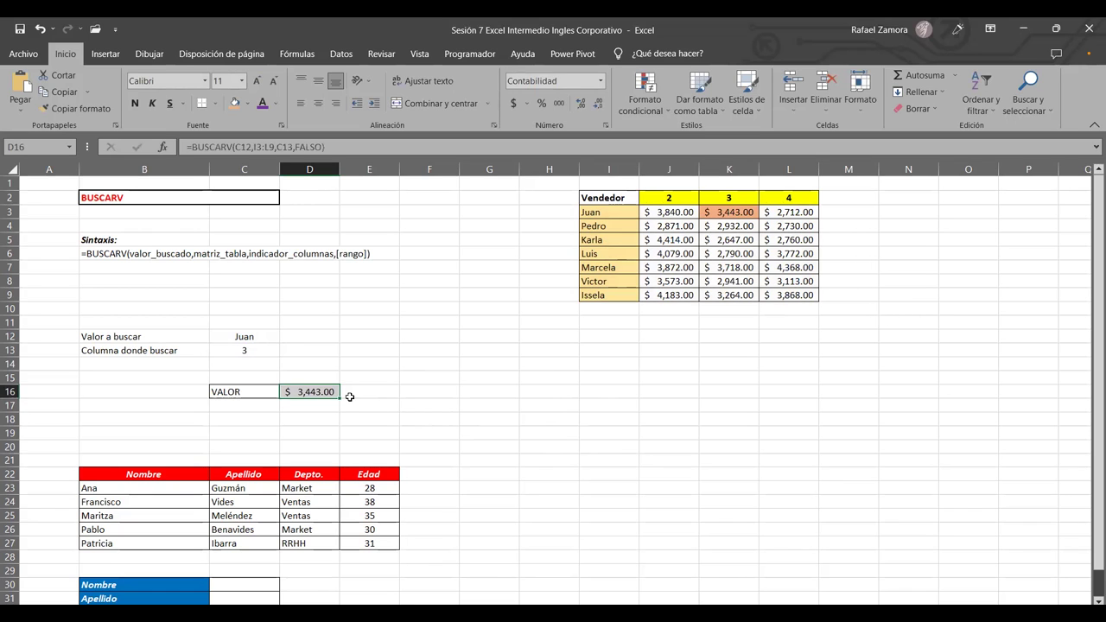
left_click(735, 213)
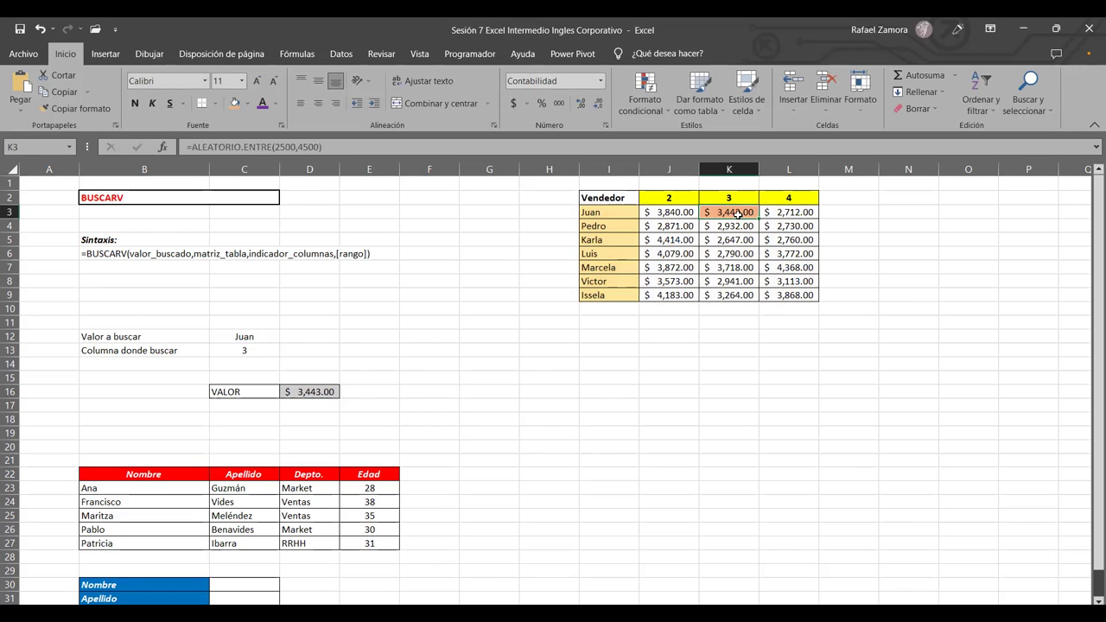
left_click(564, 357)
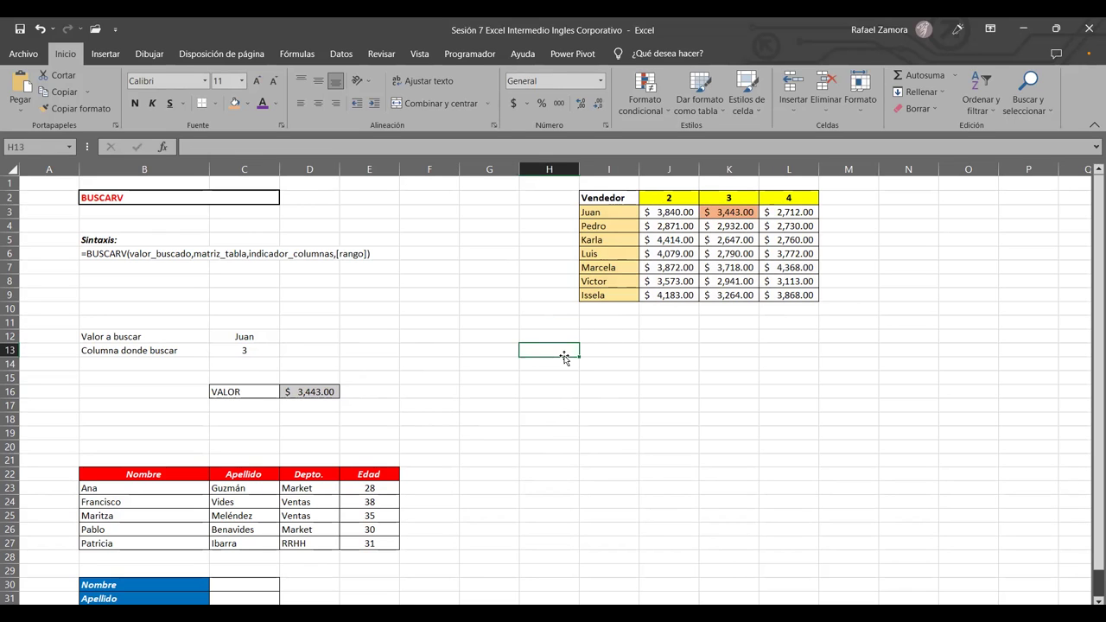
key("F9")
key("F9")
key("F9")
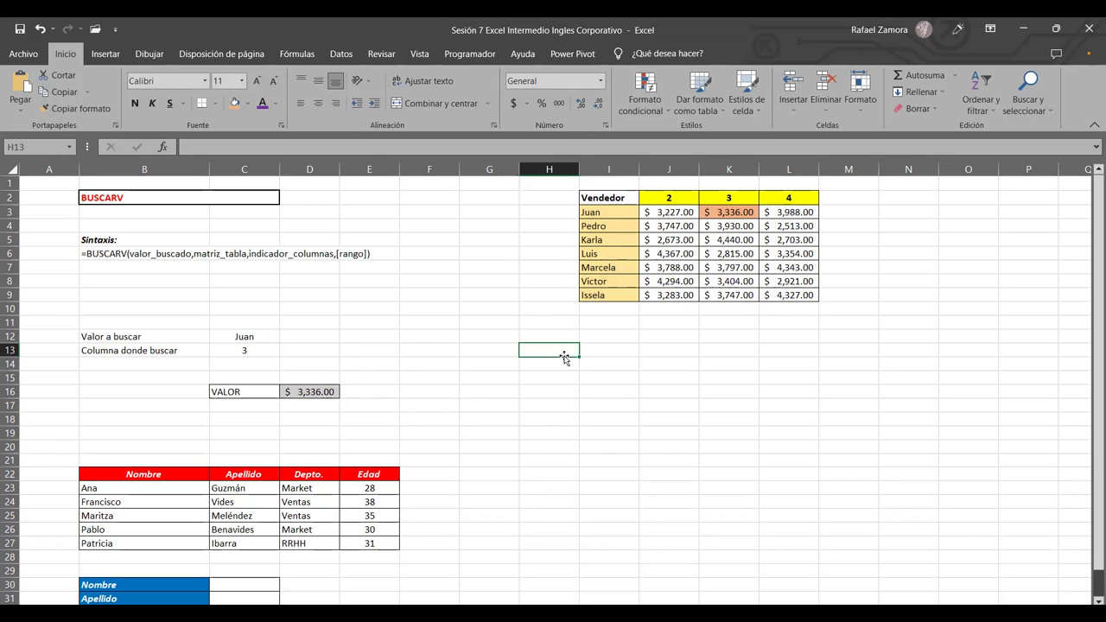
key("F9")
key("F9")
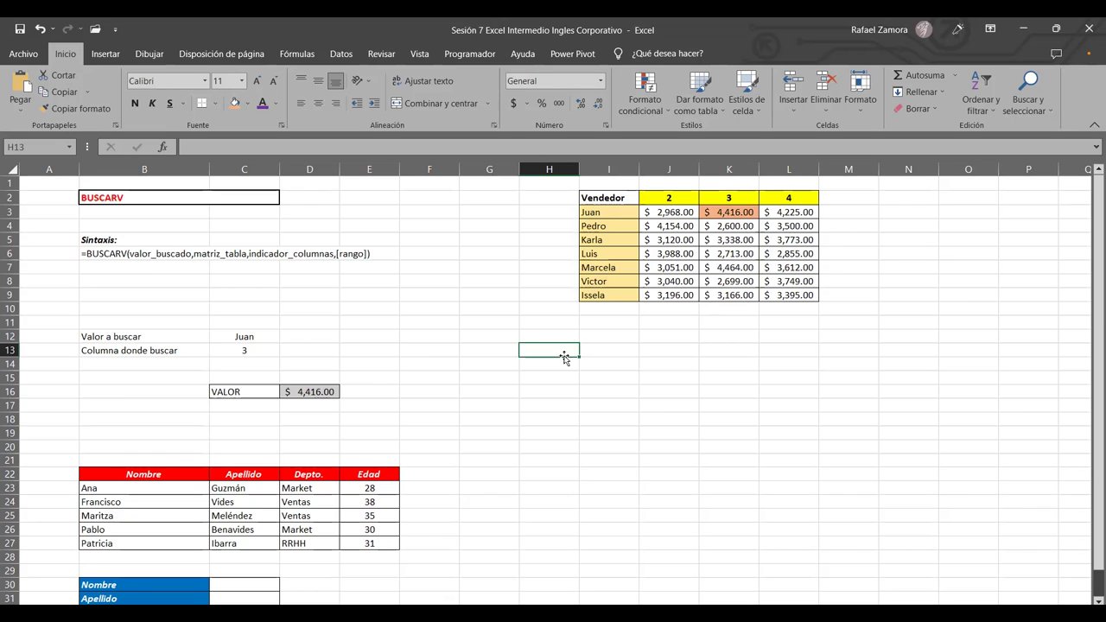
left_click(274, 334)
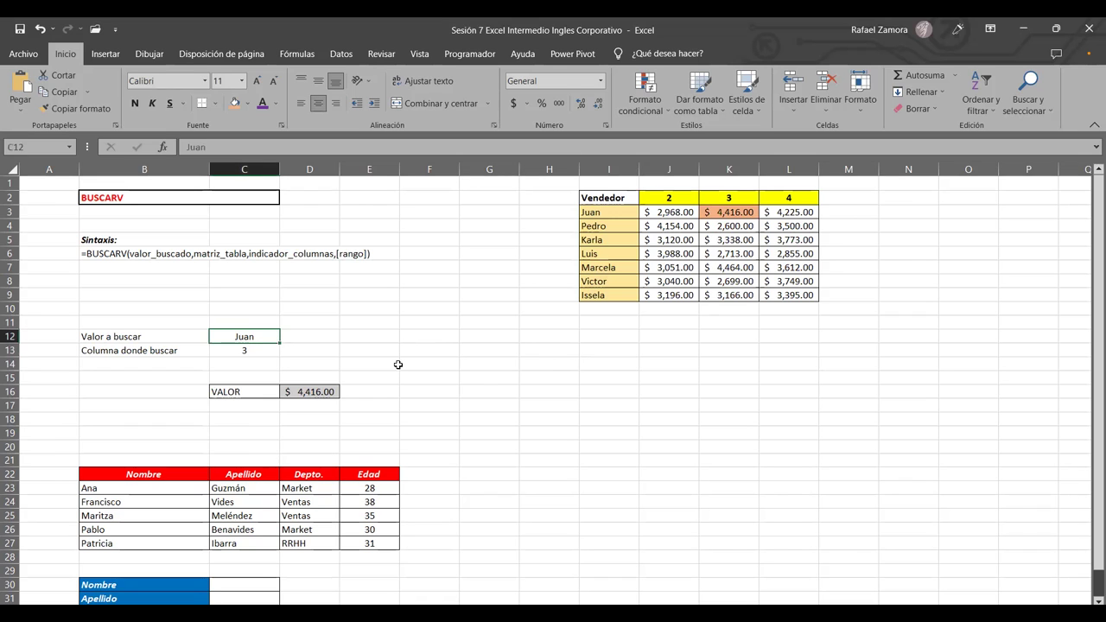
Step: Look up Victor in C12 and copy K3's orange fill onto K8 with Format Painter
type("Vi")
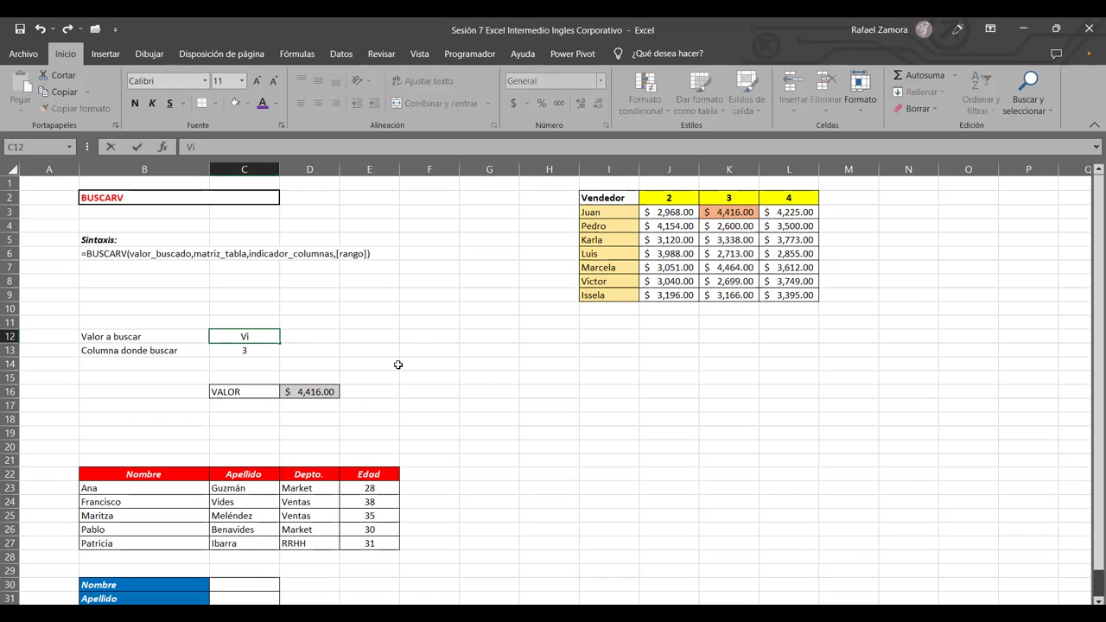
type("ctor")
key("Return")
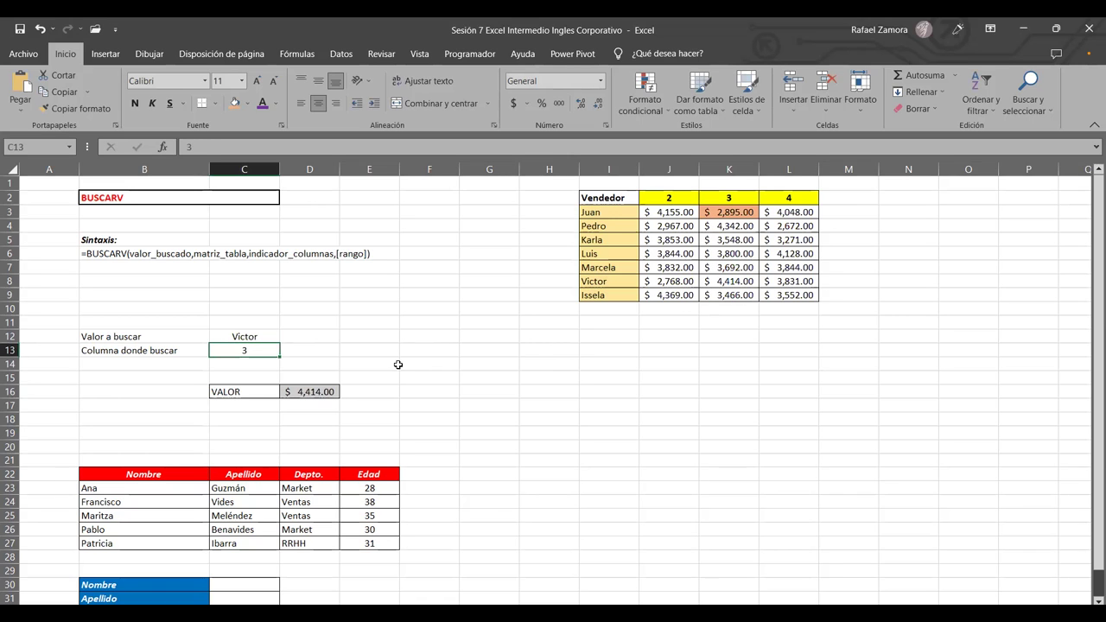
left_click(730, 215)
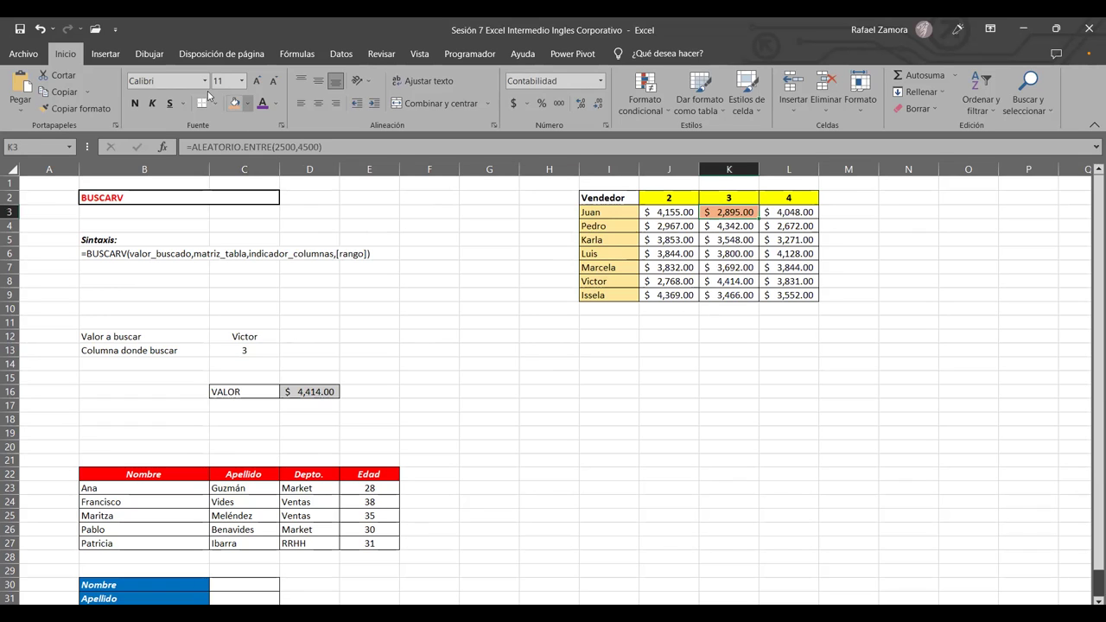
left_click(80, 106)
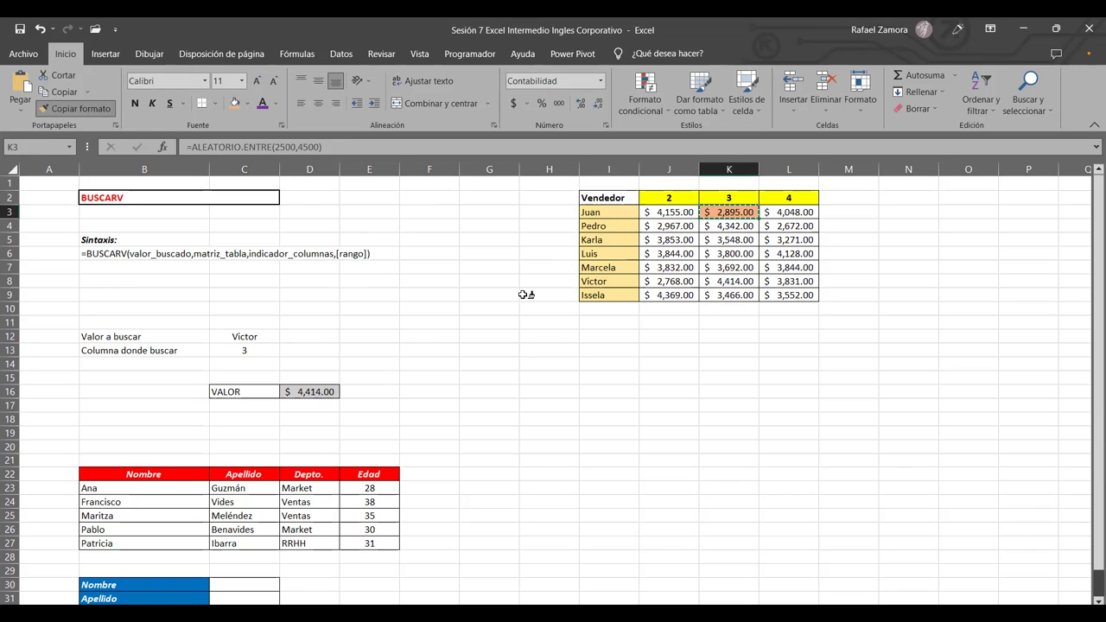
left_click(745, 281)
Step: Restore K3's plain formatting and recalculate the sales figures twice with F9
left_click(735, 239)
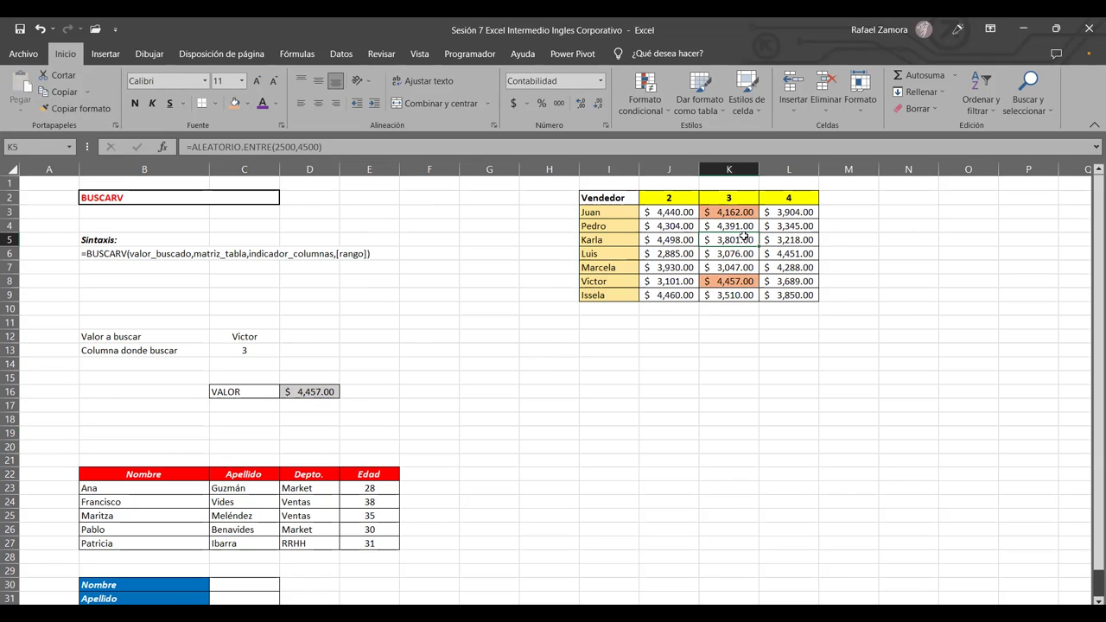
left_click(77, 108)
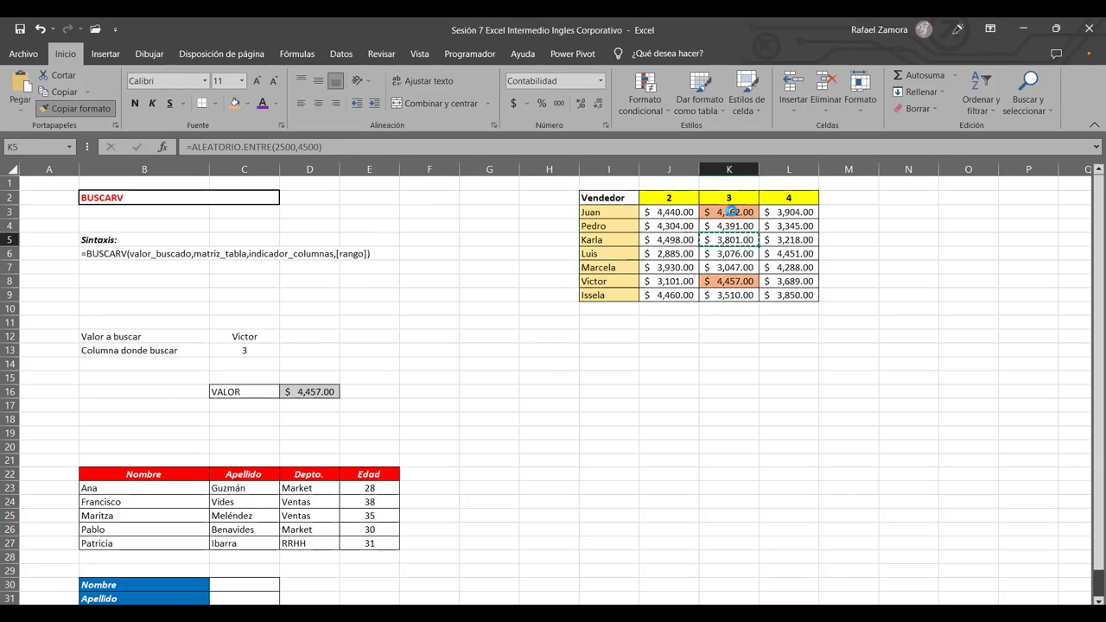
left_click(729, 212)
left_click(788, 253)
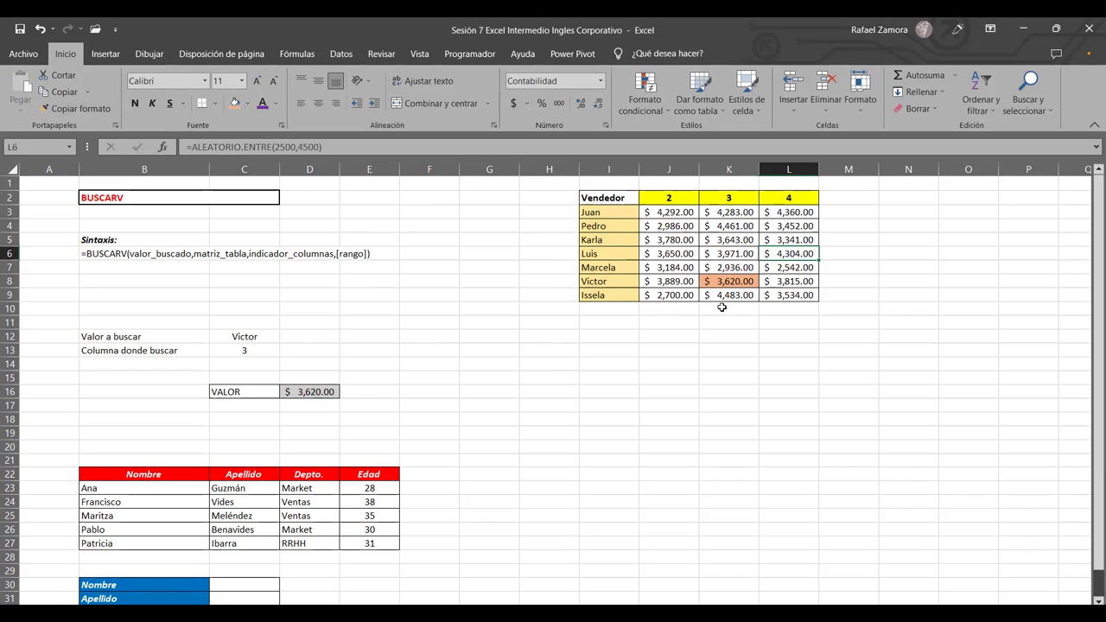
left_click(582, 390)
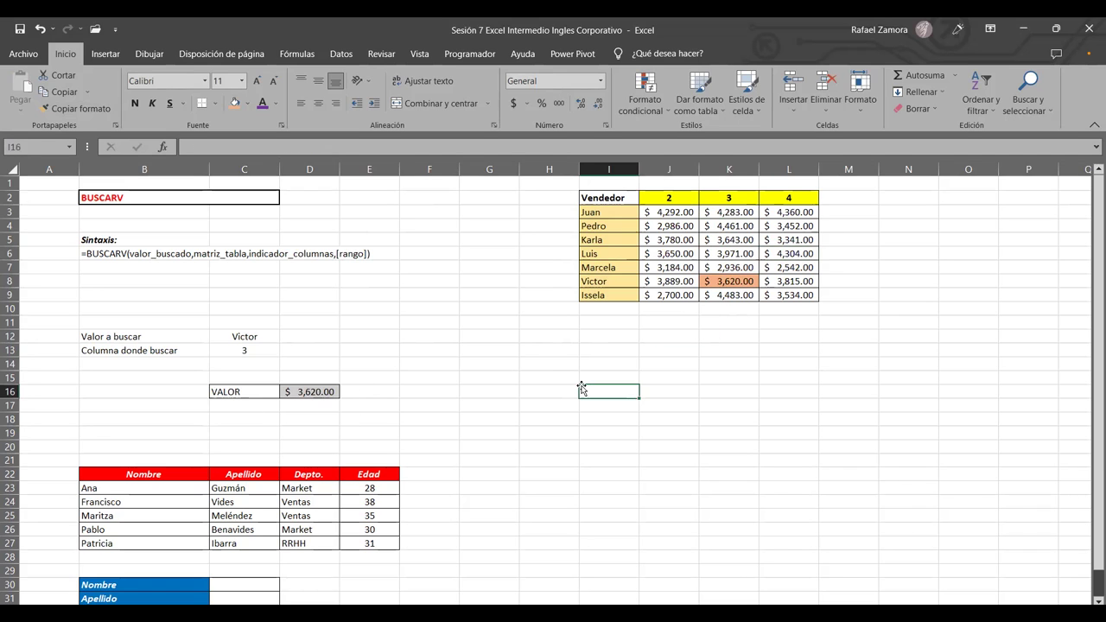
key("F9")
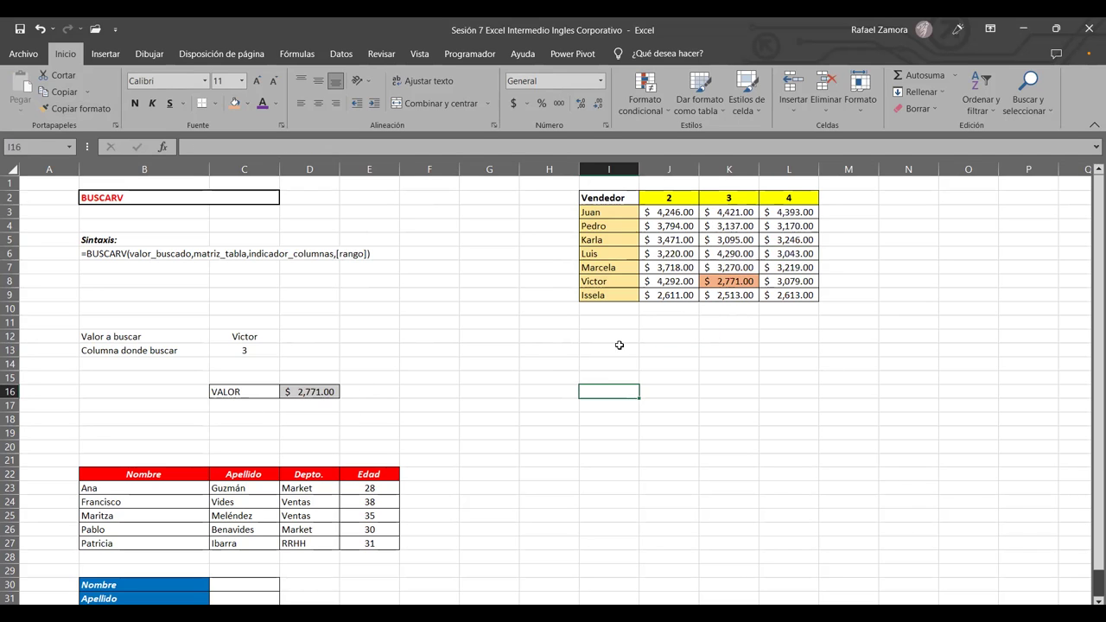
key("F9")
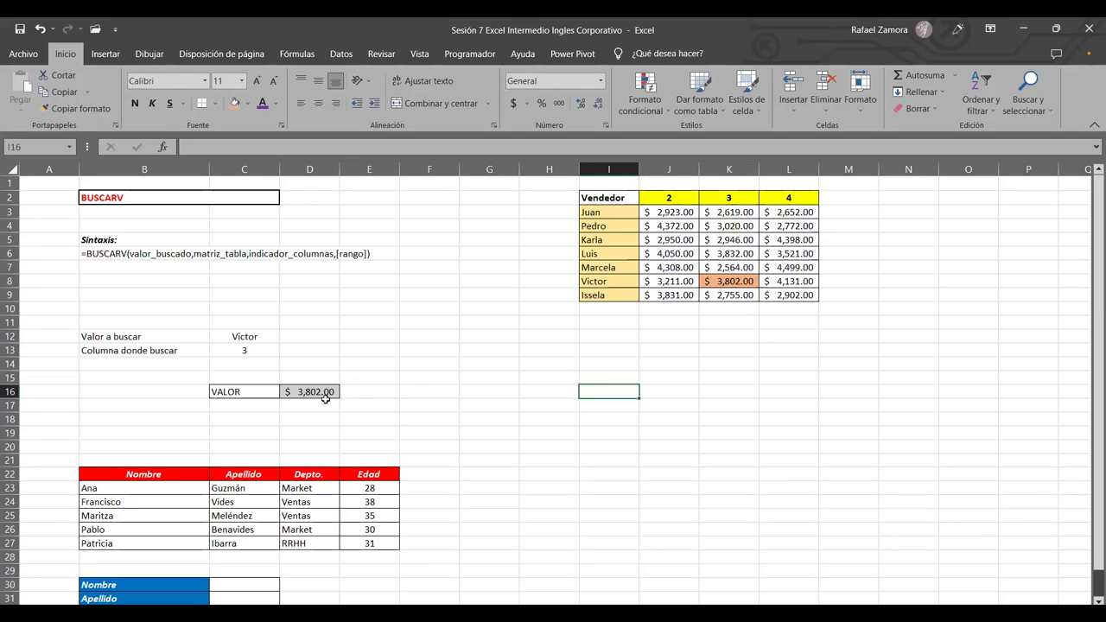
left_click(390, 391)
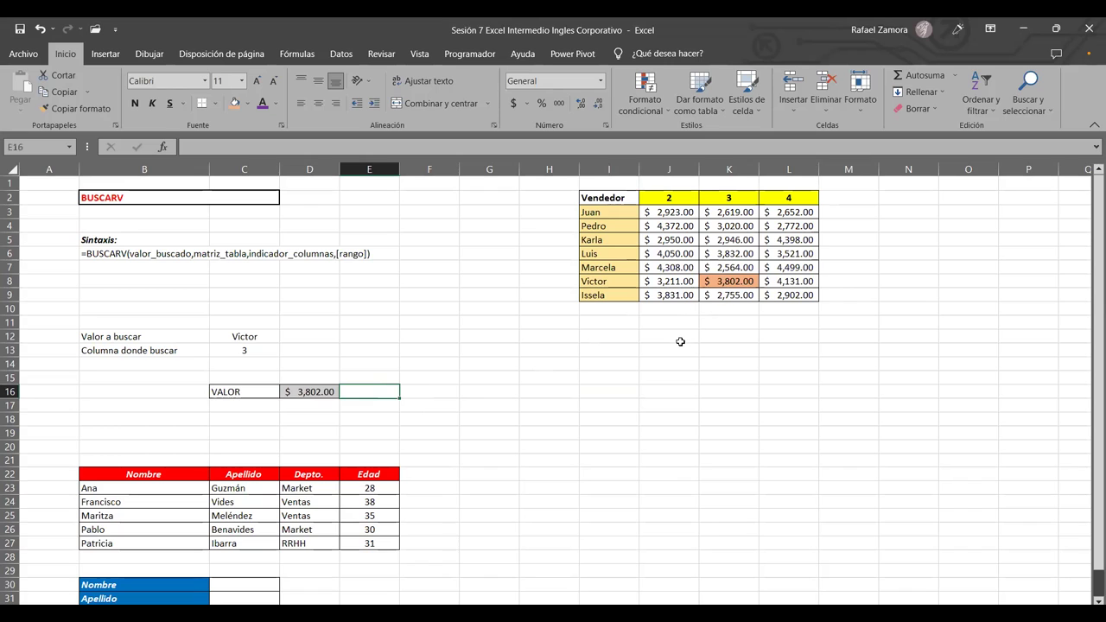
left_click_drag(519, 362, 484, 364)
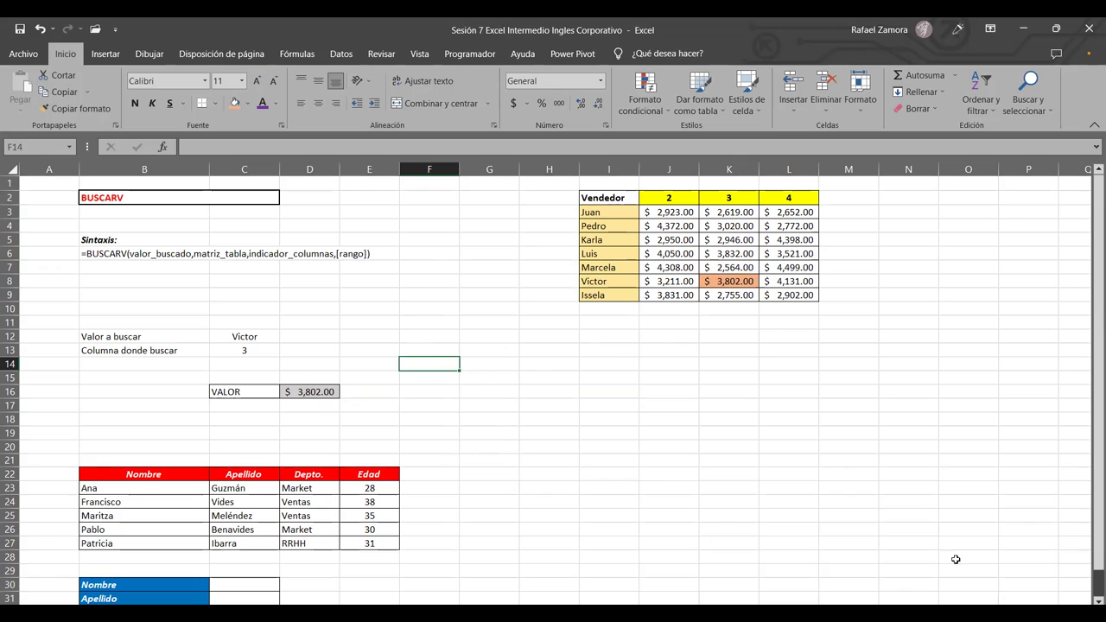
Step: Change the lookup column number in C13 to 4
left_click(241, 348)
type("4")
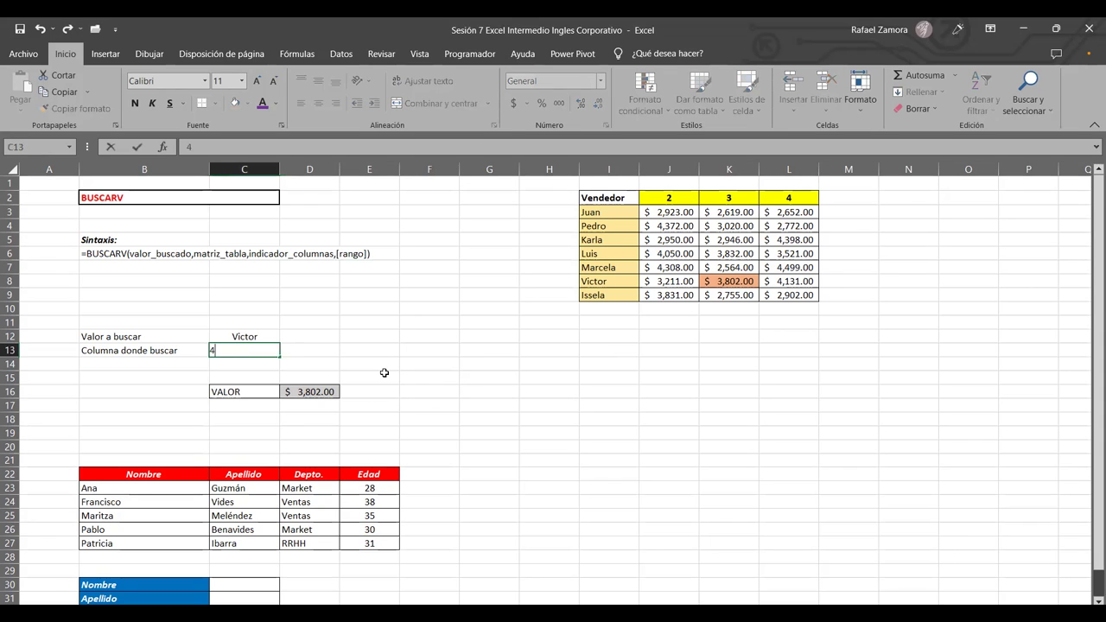
key("Return")
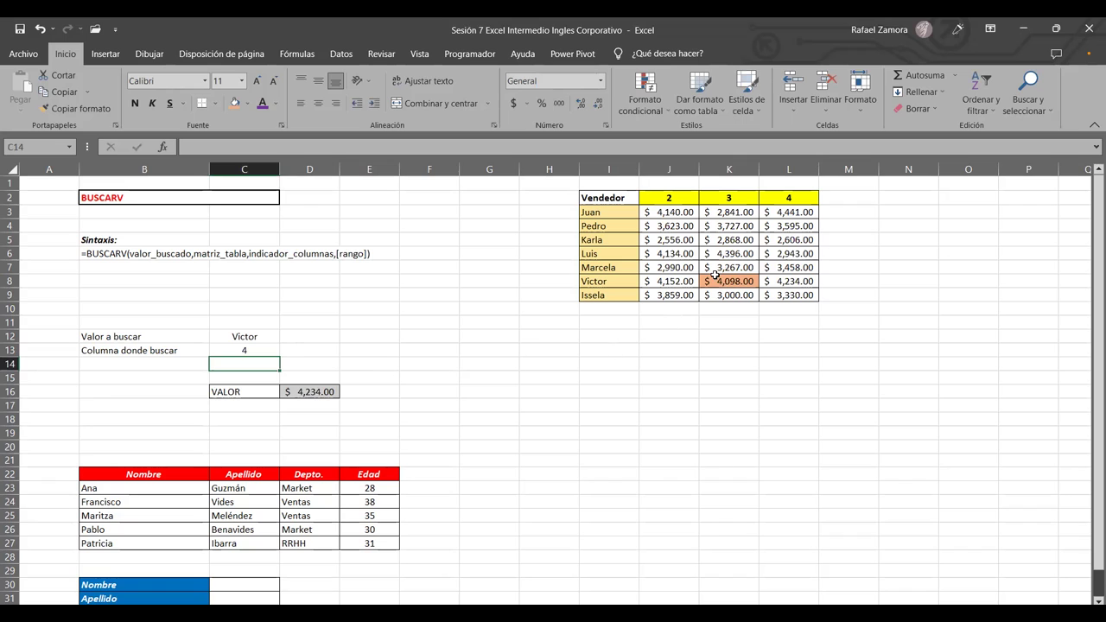
Step: Move the orange fill from Victor's column-3 amount K8 to his column-4 amount L8
left_click(725, 282)
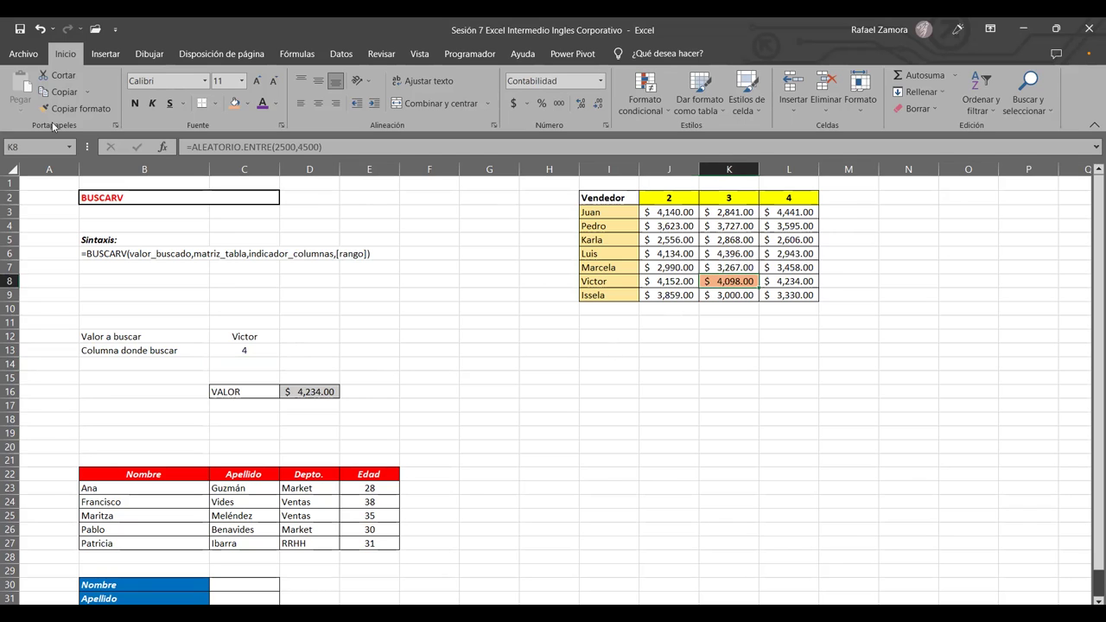
left_click(96, 108)
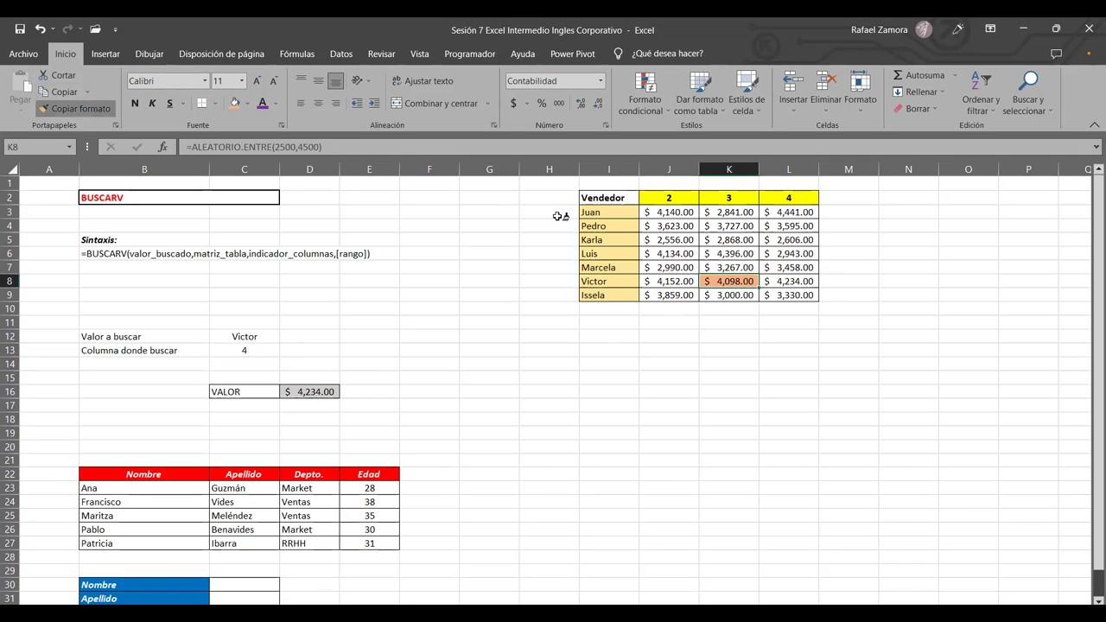
left_click(778, 281)
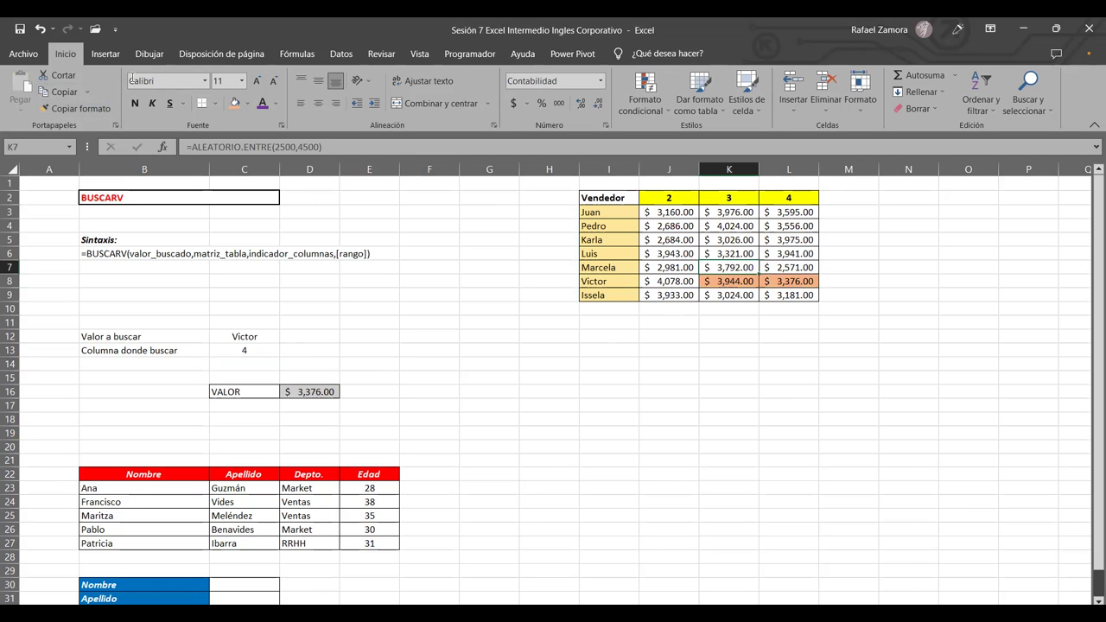
left_click(78, 108)
left_click(714, 278)
left_click(783, 363)
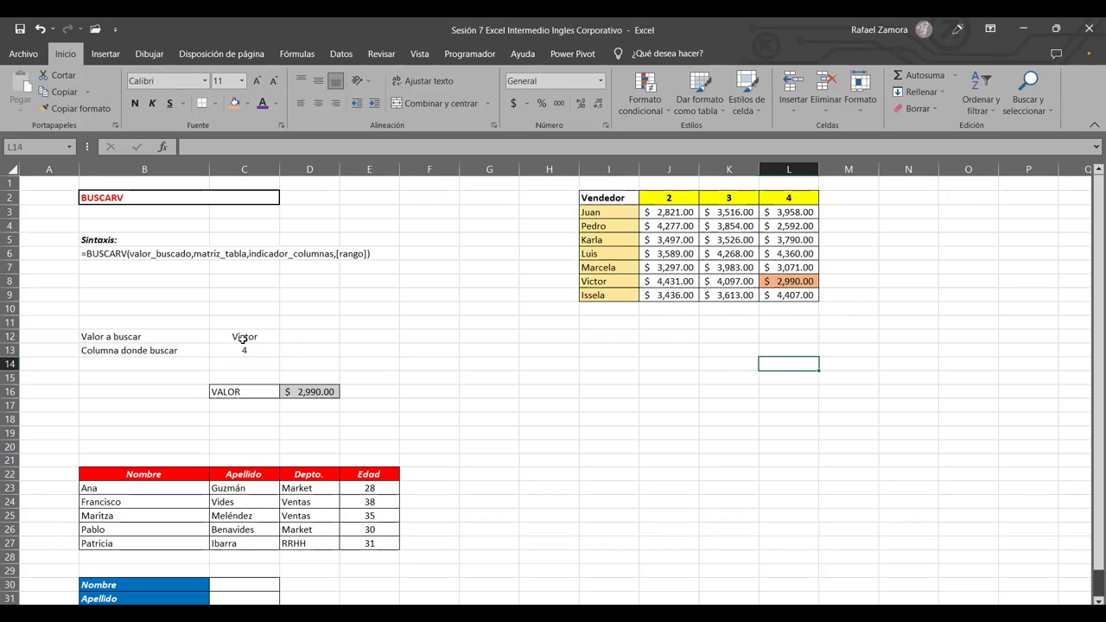
Step: Check Victor's name and the random formula behind his column-4 amount
left_click(593, 281)
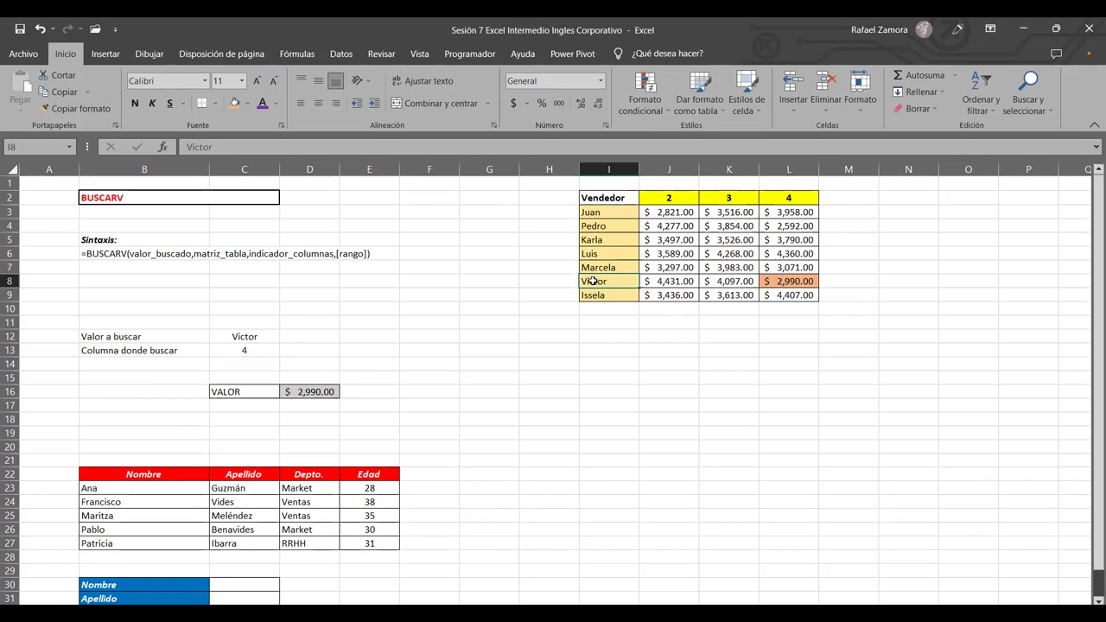
left_click(794, 287)
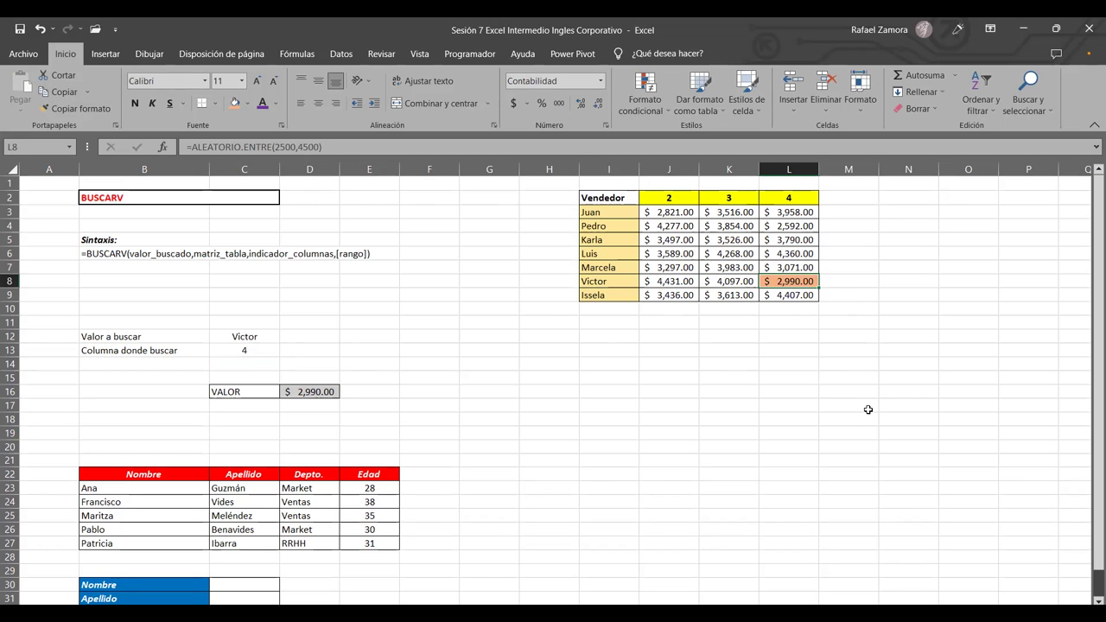
left_click(585, 481)
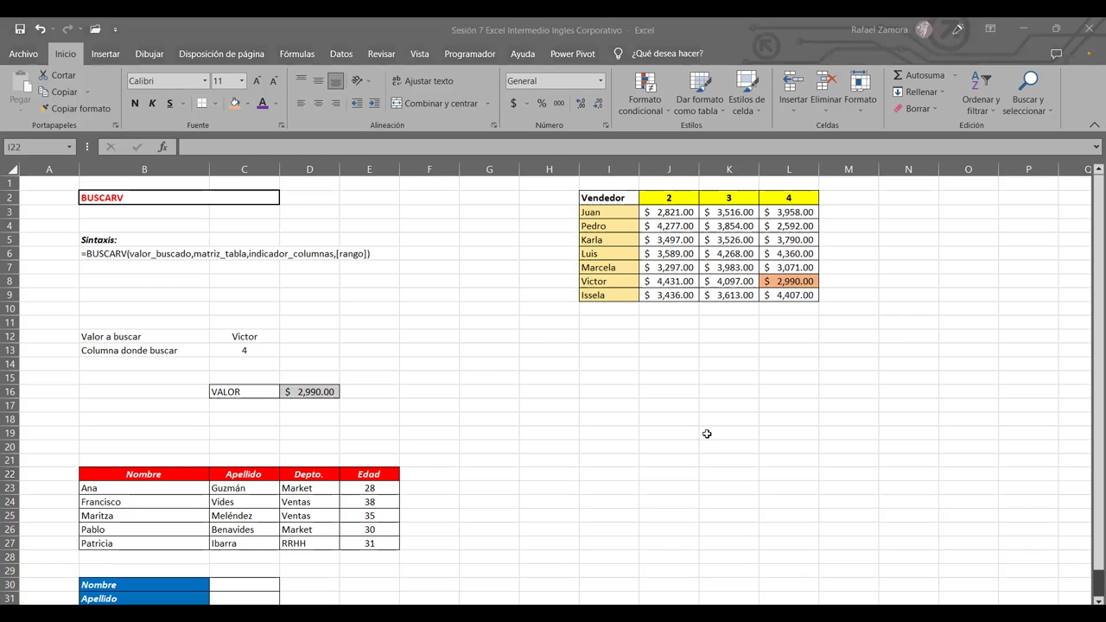
scroll(590, 475, "down", 3)
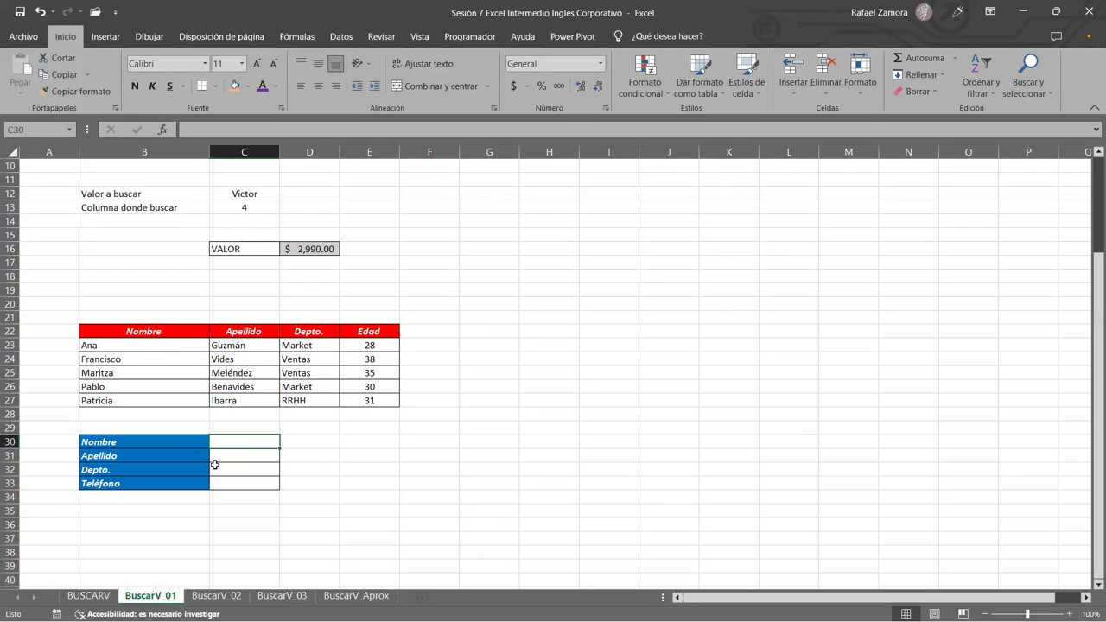
left_click(225, 459)
left_click(230, 454)
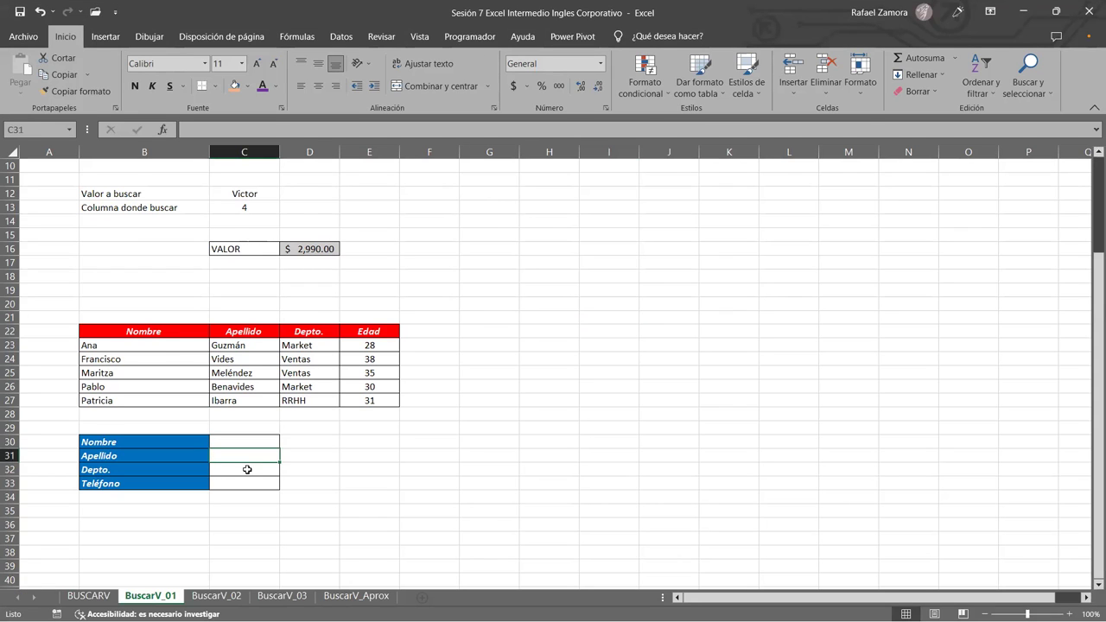
left_click(247, 469)
left_click(247, 481)
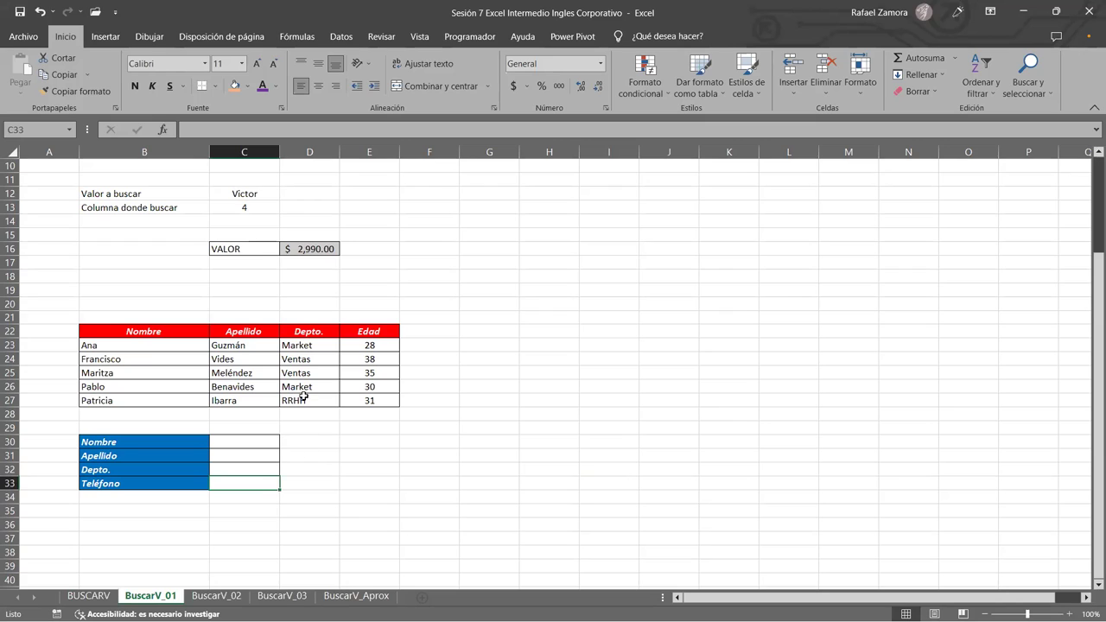
left_click(237, 445)
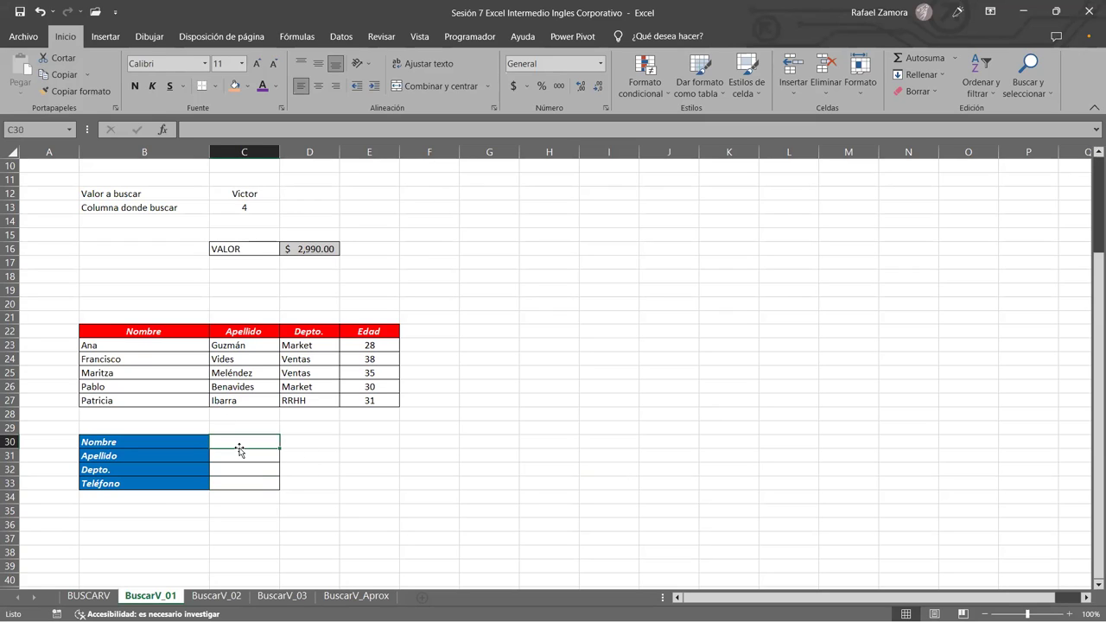
left_click(245, 349)
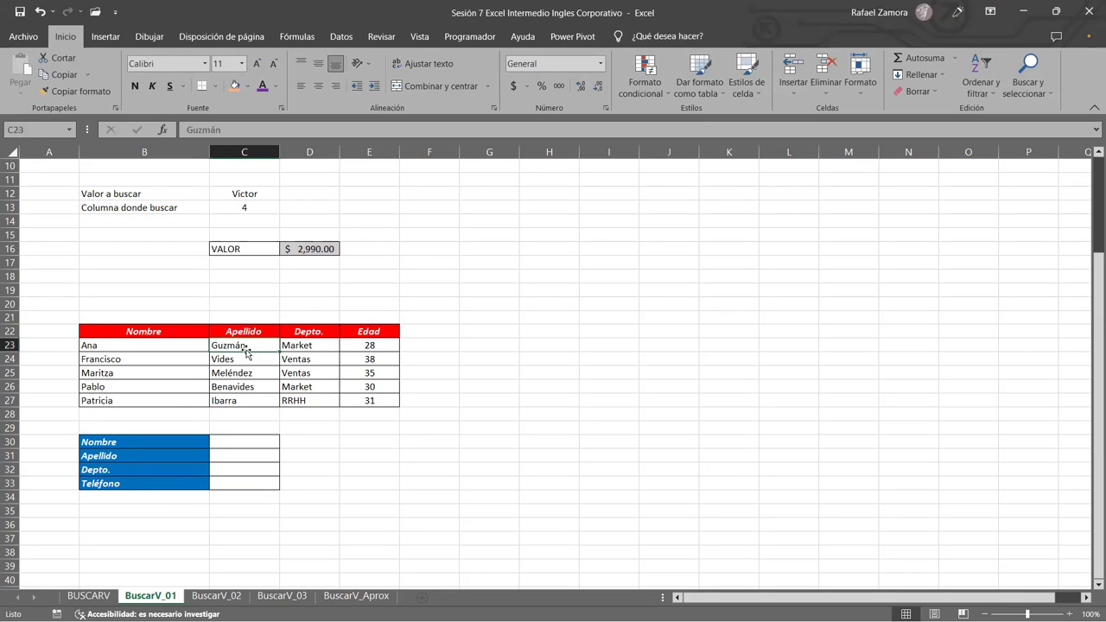
left_click(301, 346)
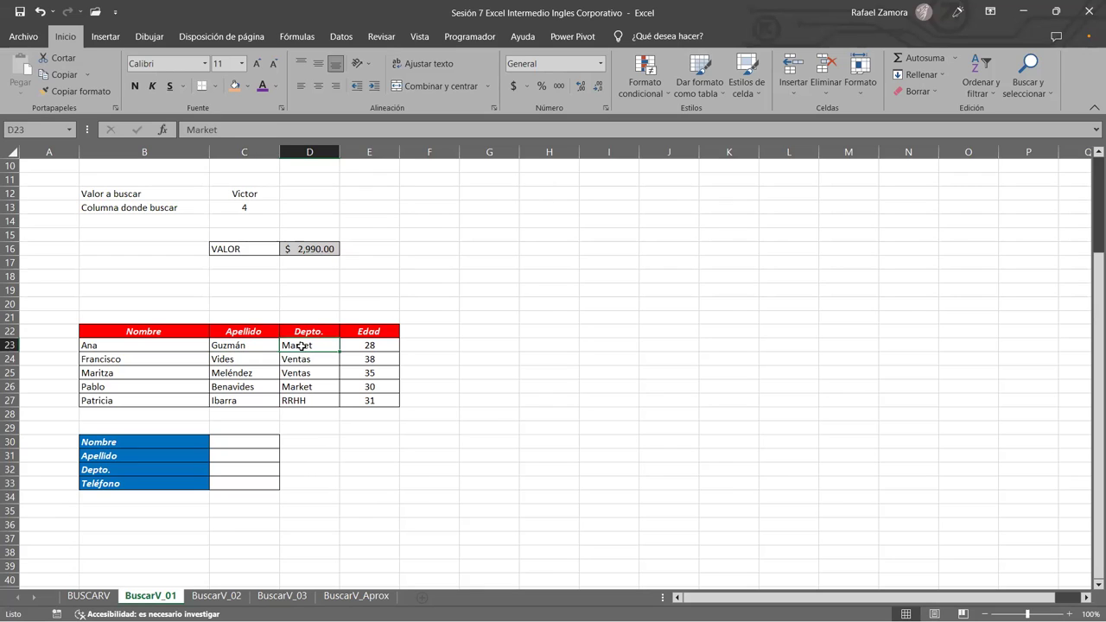
left_click(367, 345)
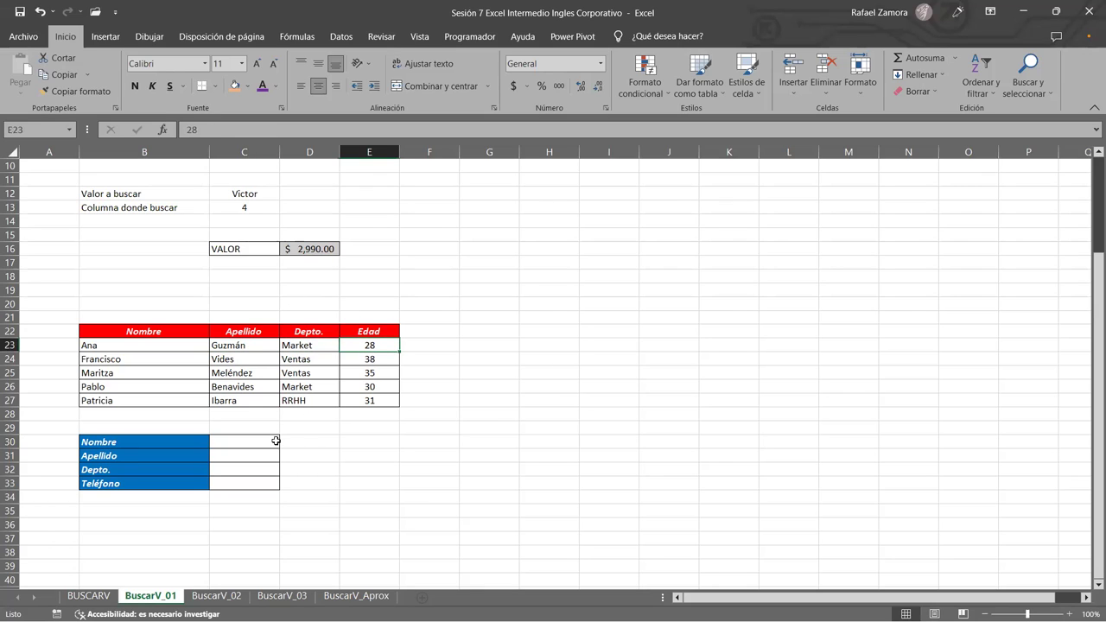
left_click(134, 386)
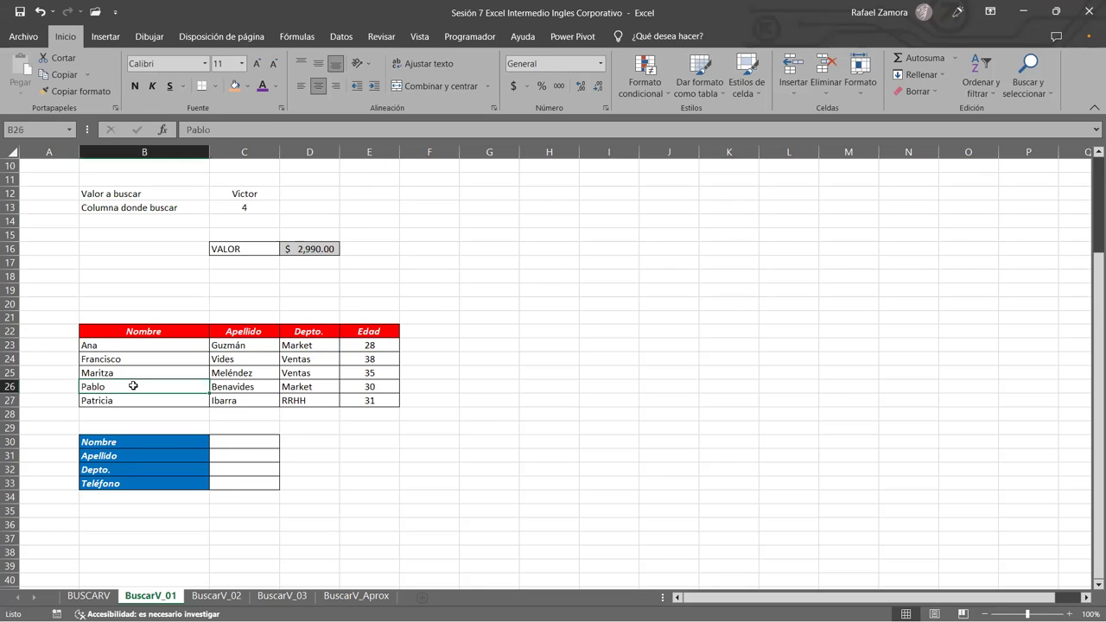
left_click(251, 388)
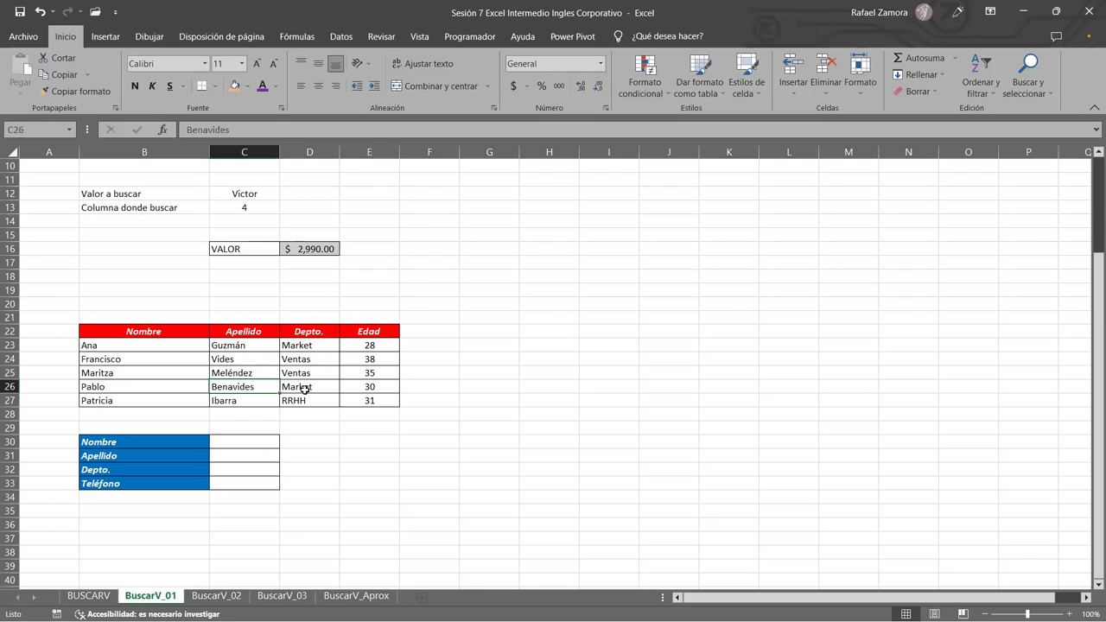
left_click(305, 389)
left_click(373, 387)
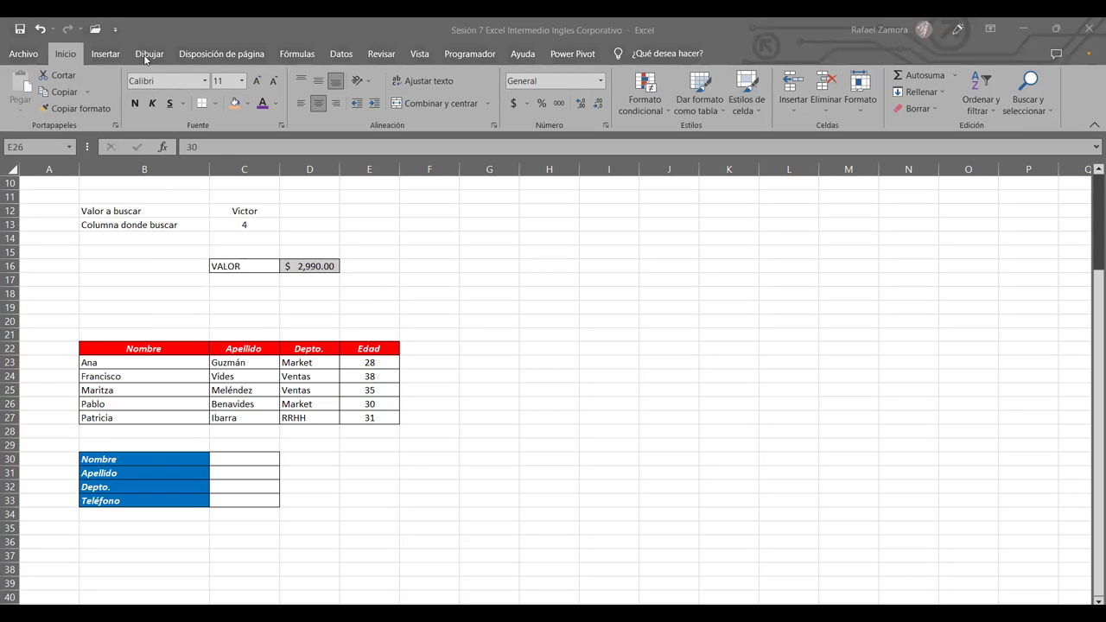
Step: Insert an orange-outlined WordArt reading 'EN PRACTICA' and drag it beside the employee table
scroll(828, 113, "down", 1)
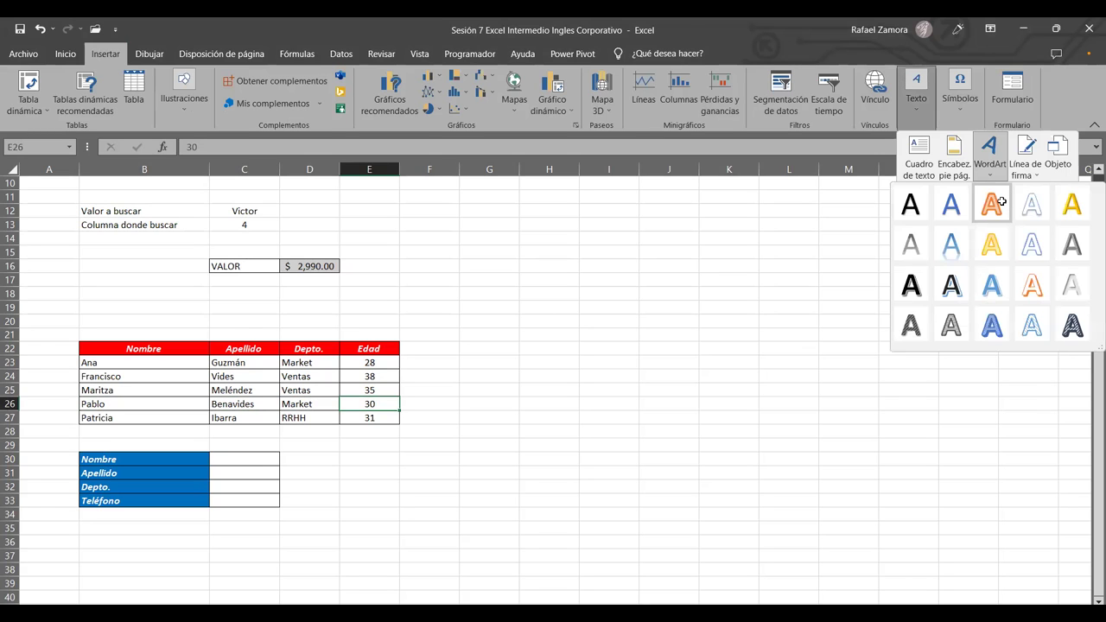
left_click(993, 204)
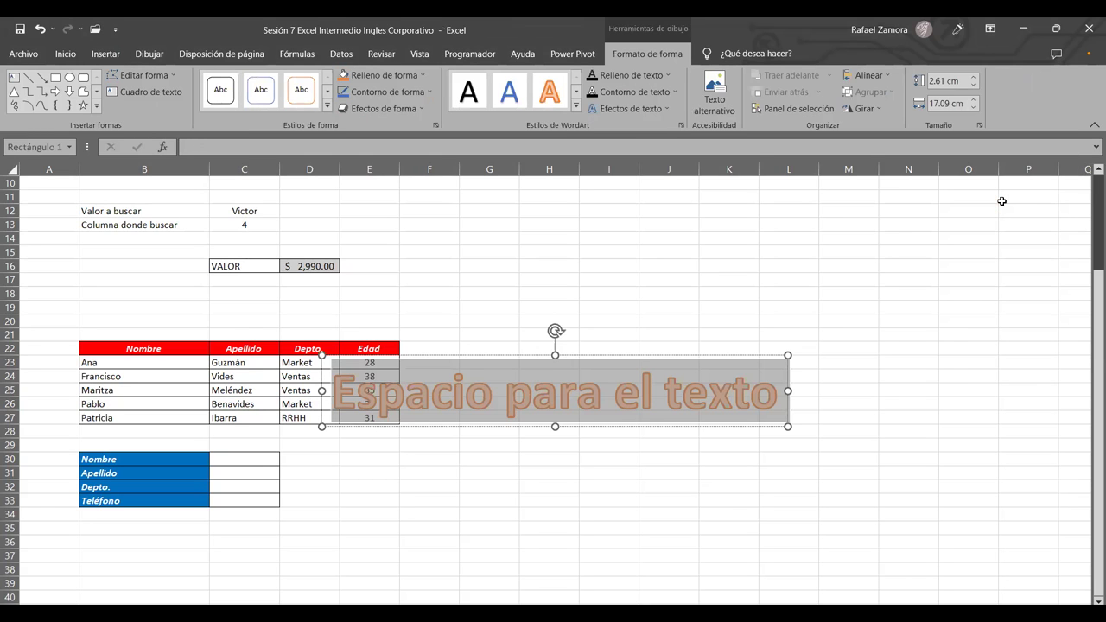
type("EN PRACTI")
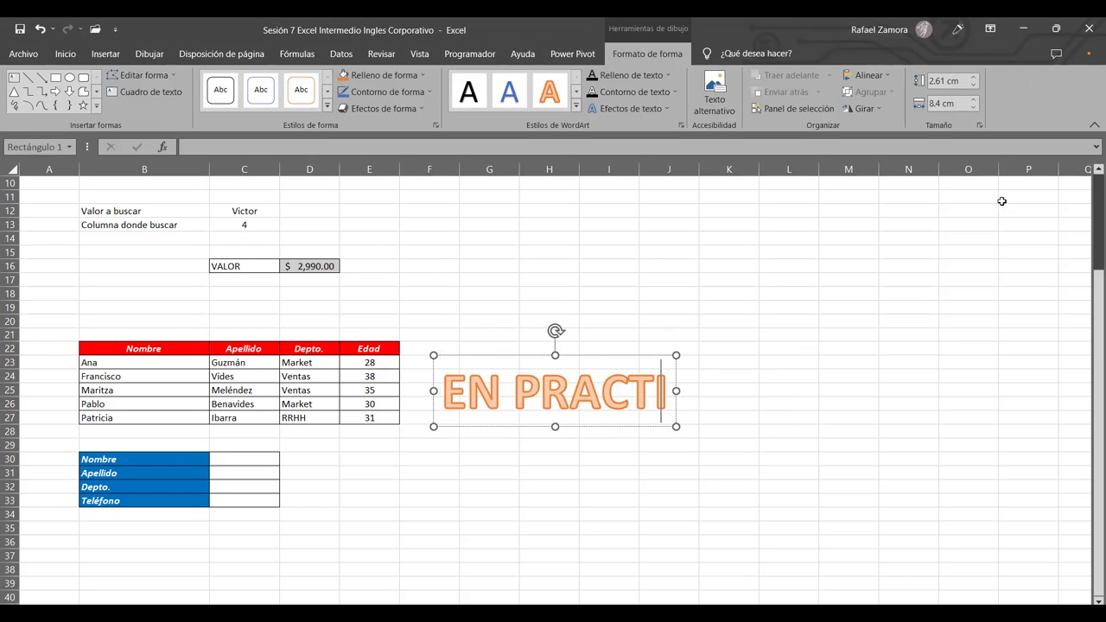
type("CA")
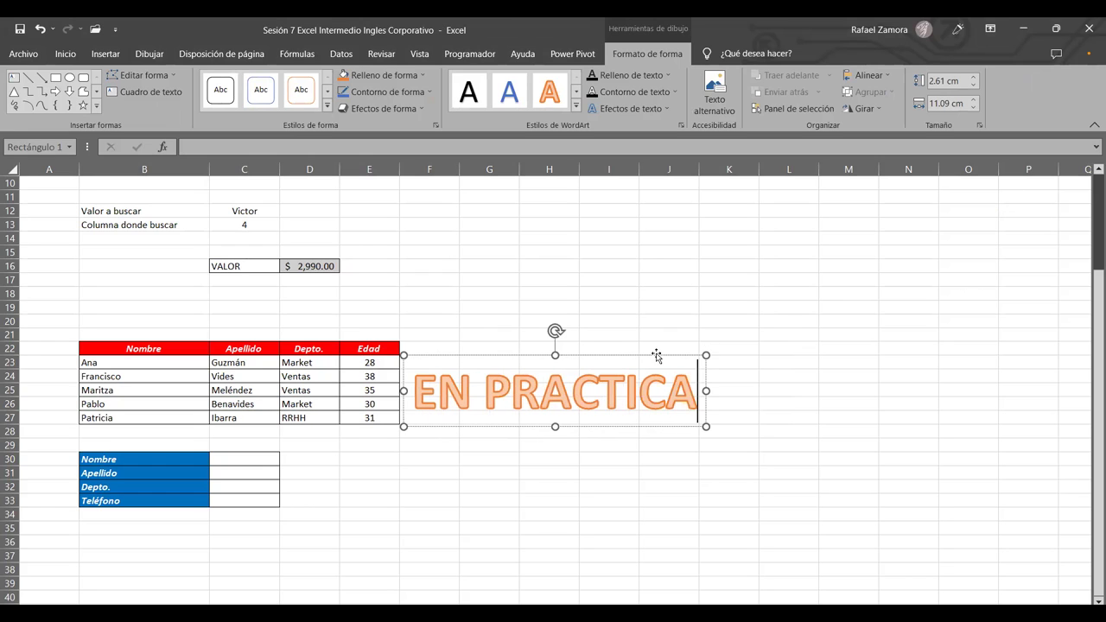
left_click_drag(657, 356, 785, 259)
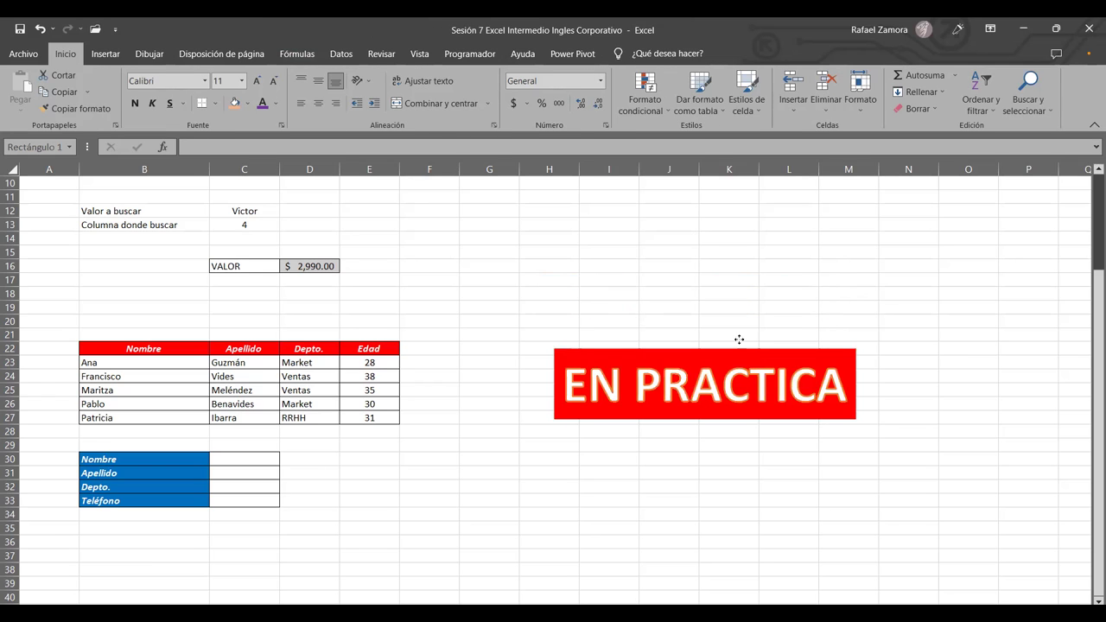
left_click(801, 264)
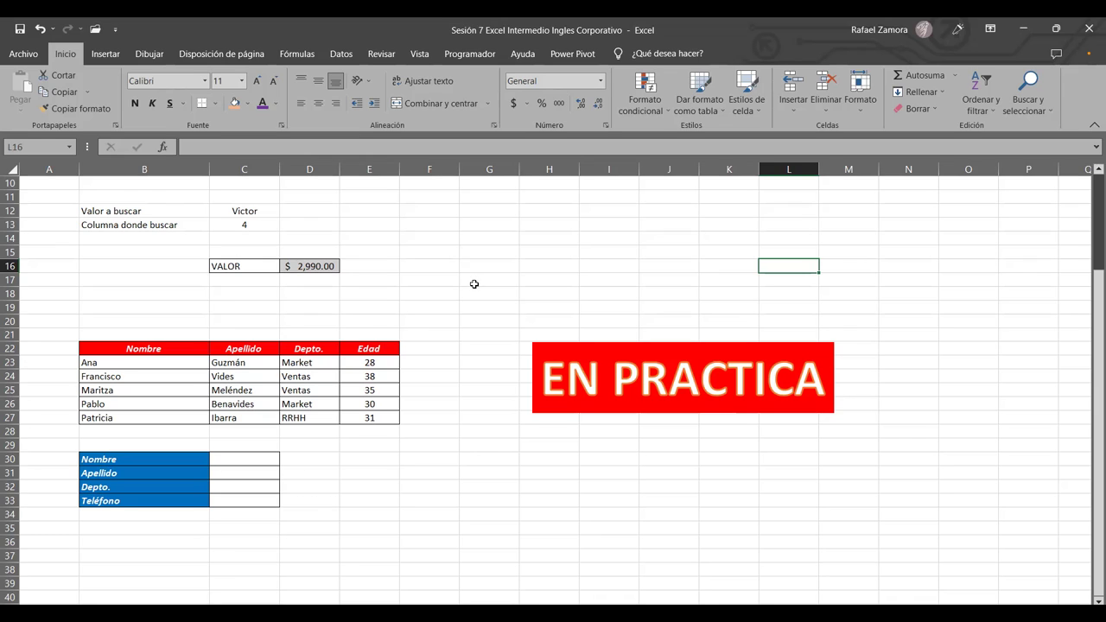
Step: Rename the form label in B33 from Teléfono to Edad
left_click(581, 308)
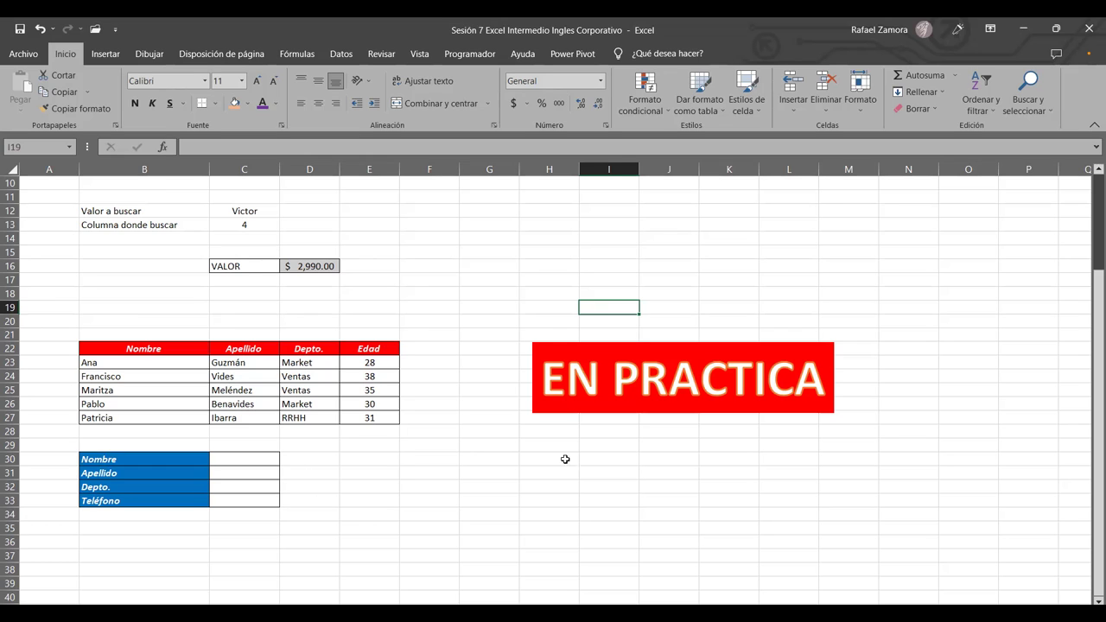
left_click(542, 511)
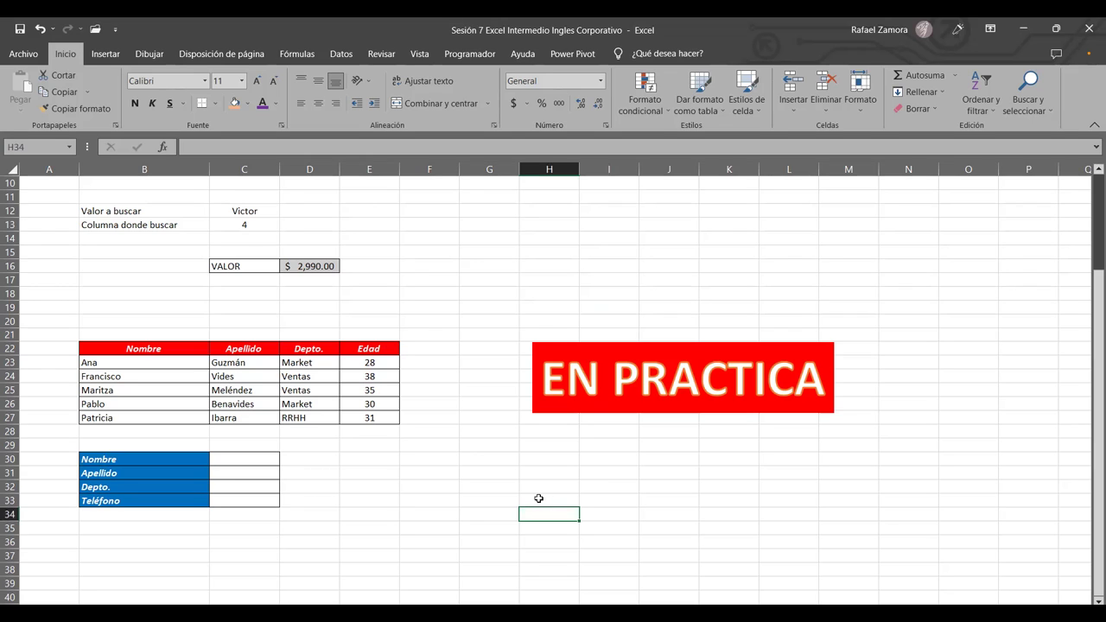
left_click(434, 459)
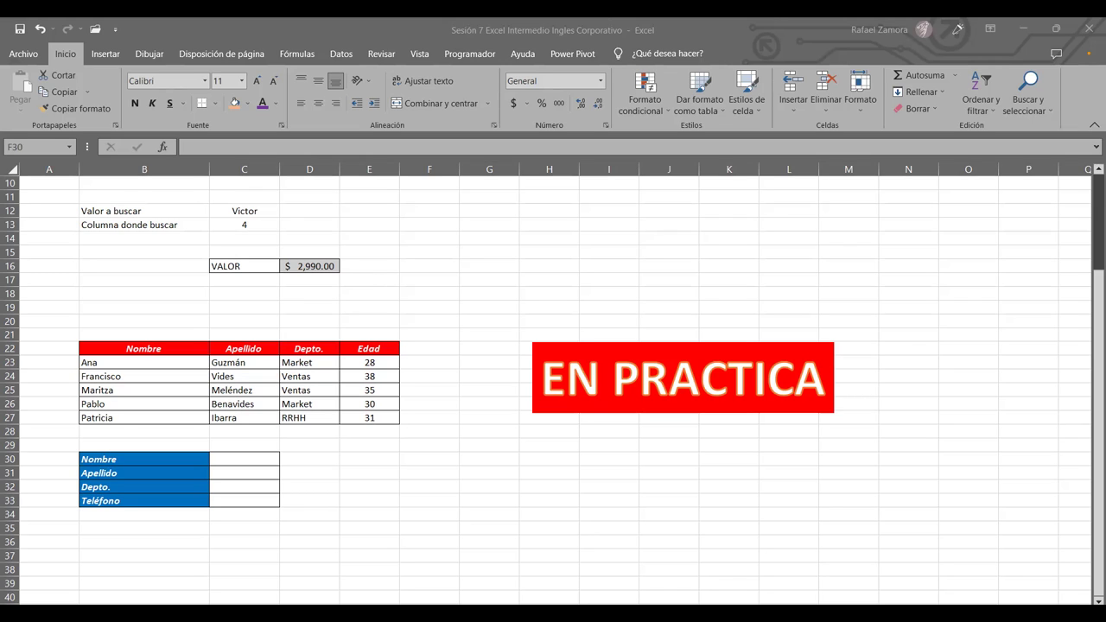
left_click(158, 499)
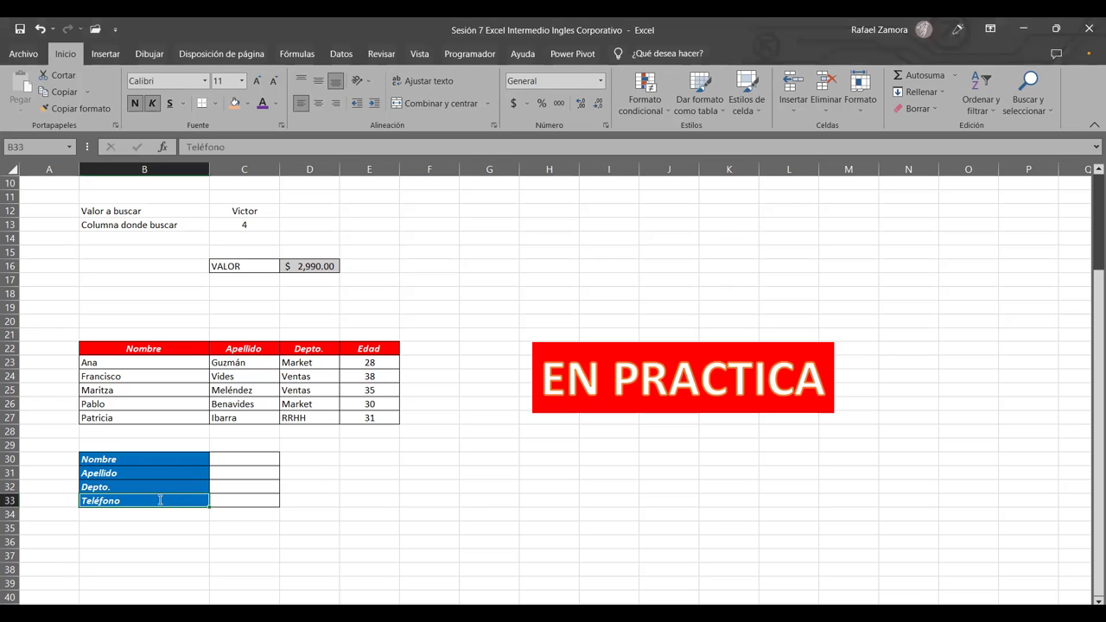
type("eDAD")
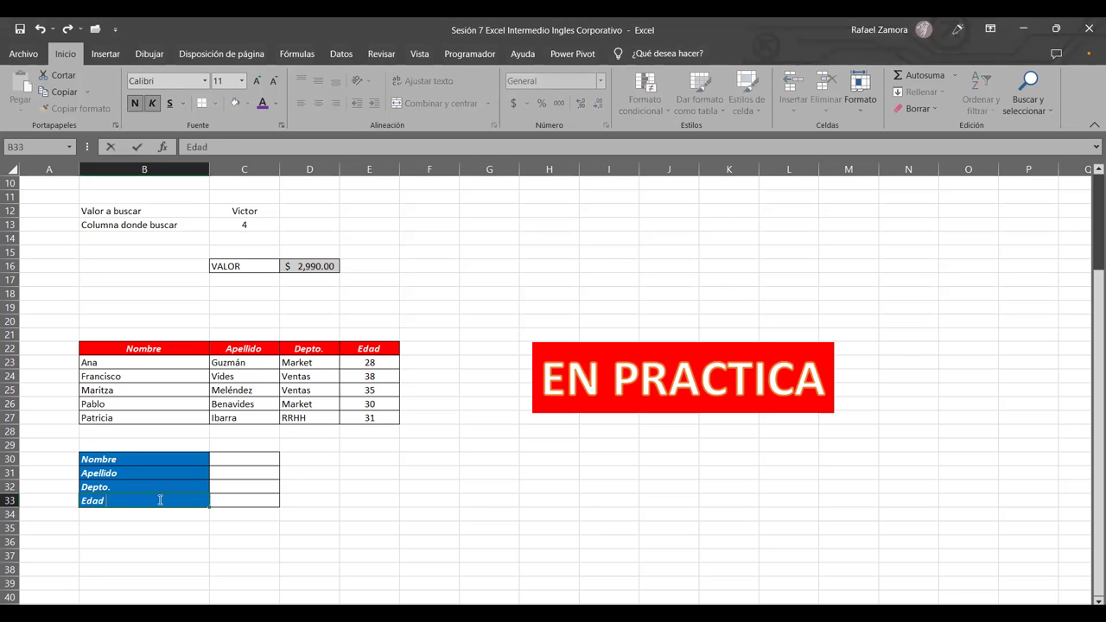
key("Return")
scroll(395, 465, "down", 1)
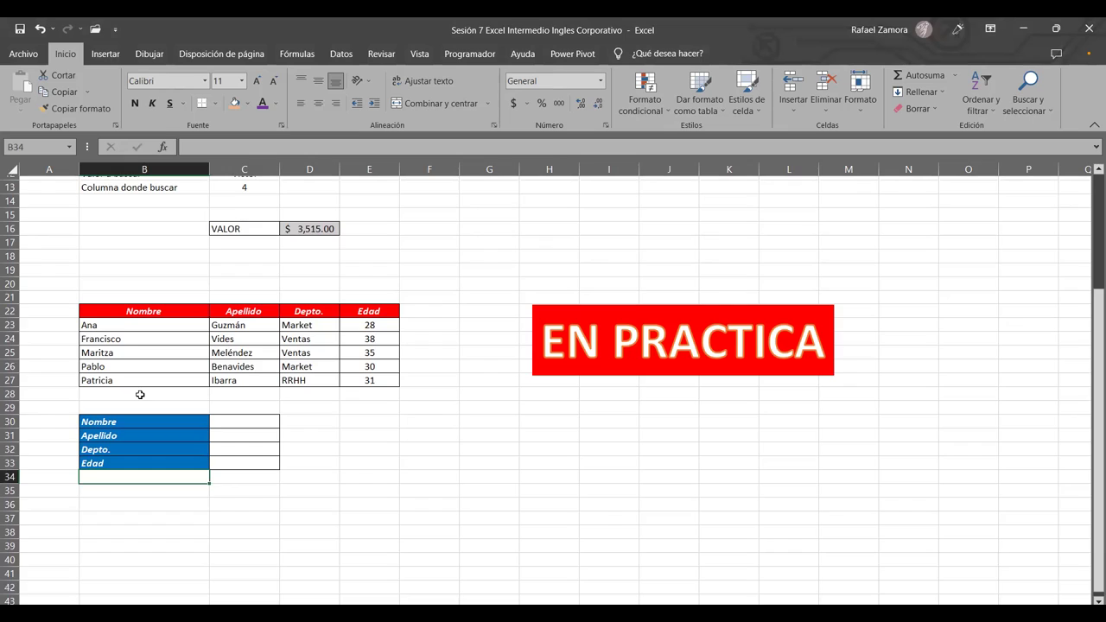
scroll(178, 466, "up", 1)
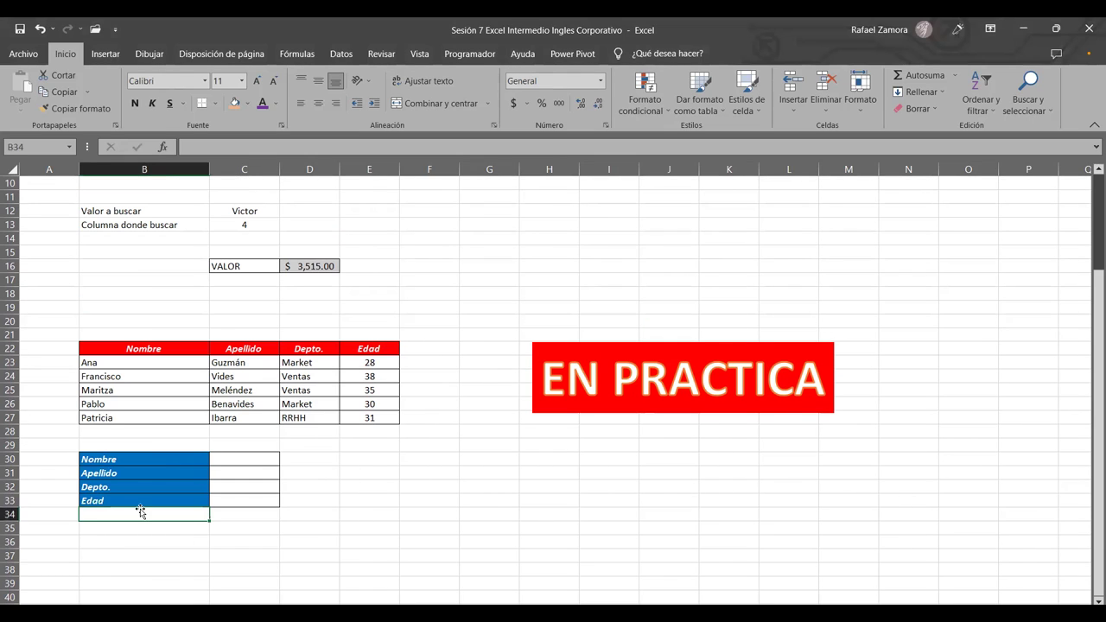
left_click(377, 498)
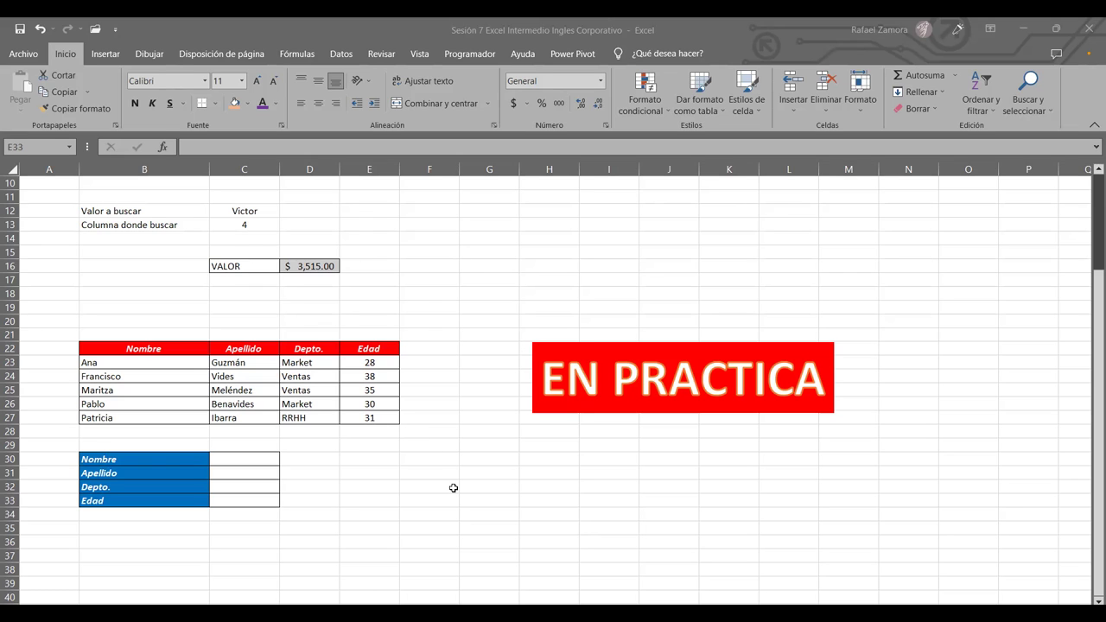
Step: Switch focus back to the Excel spreadsheet window
key("alt+Tab")
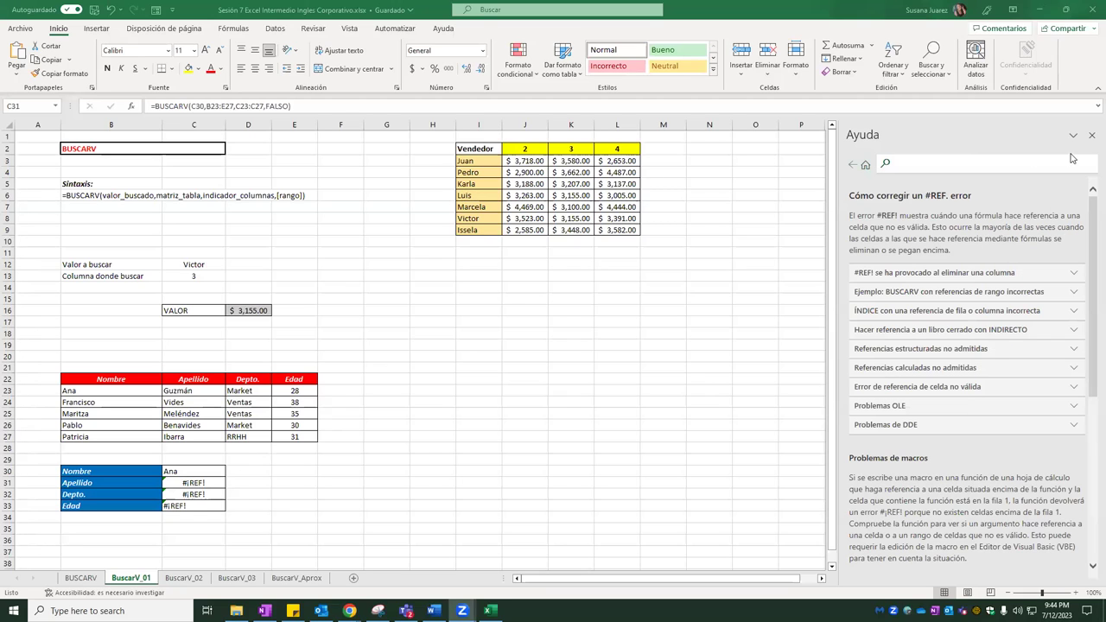
Step: Close the help pane and confirm Ana as the Nombre value in C30
left_click(1090, 138)
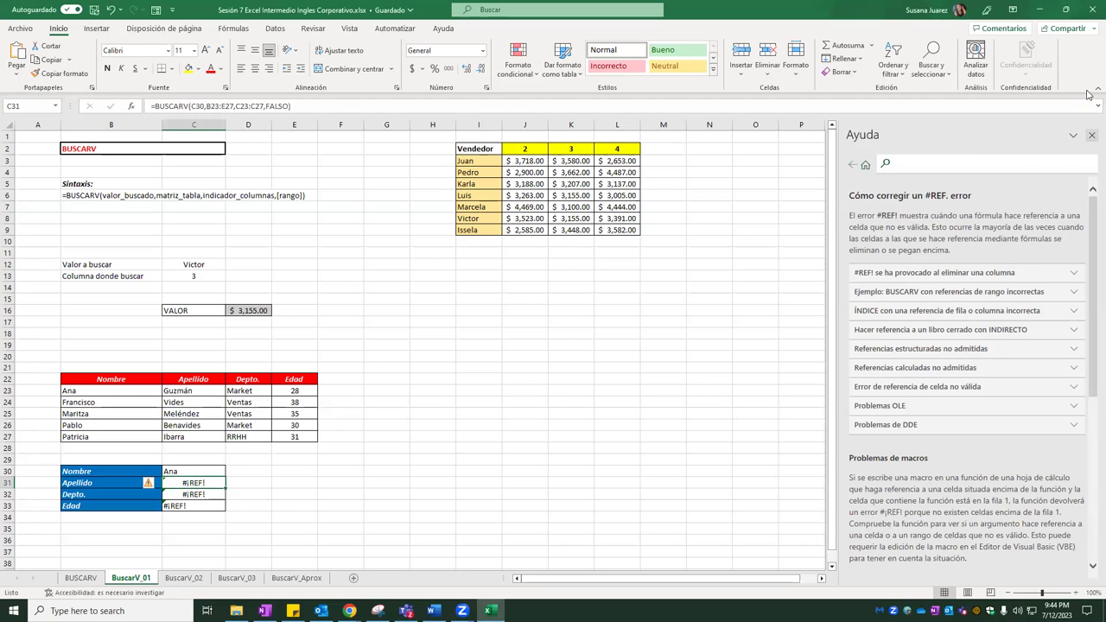
left_click(1091, 139)
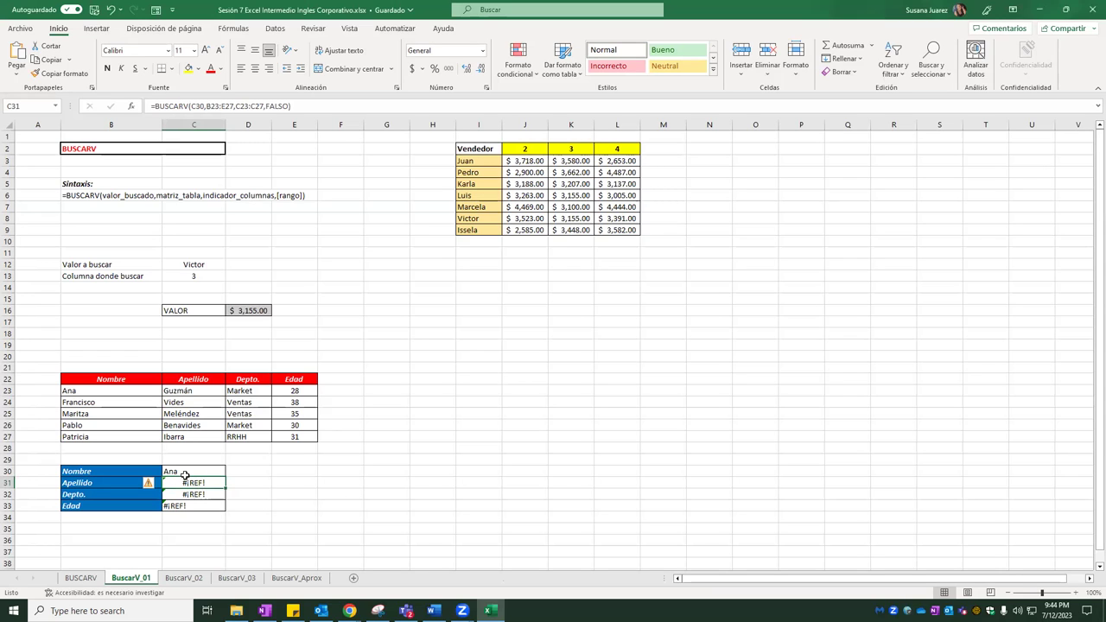
left_click(192, 472)
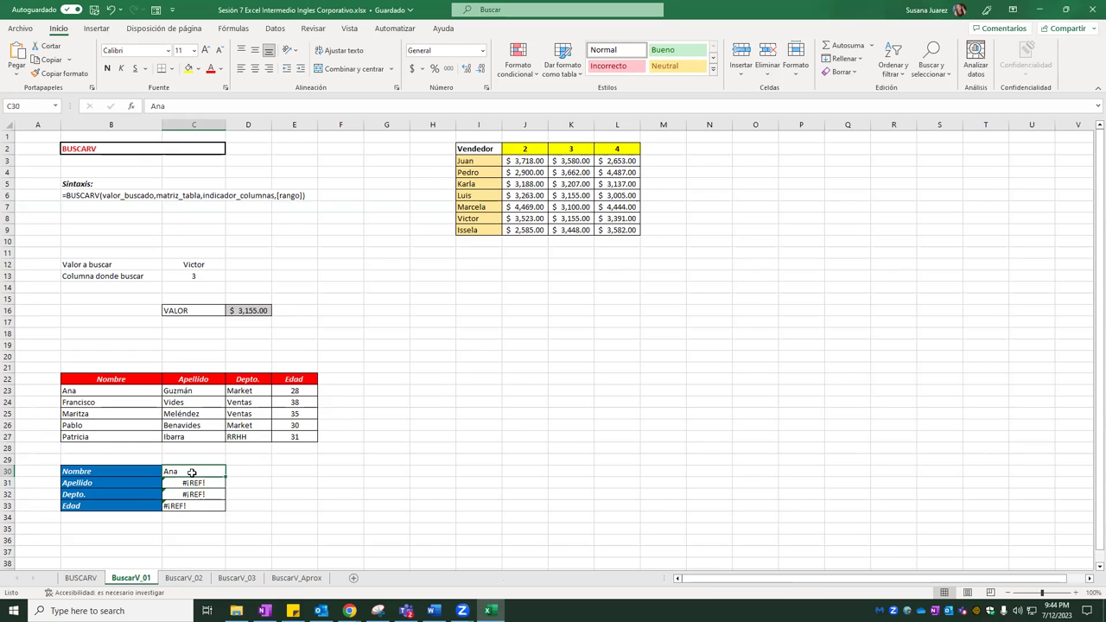
double_click(192, 472)
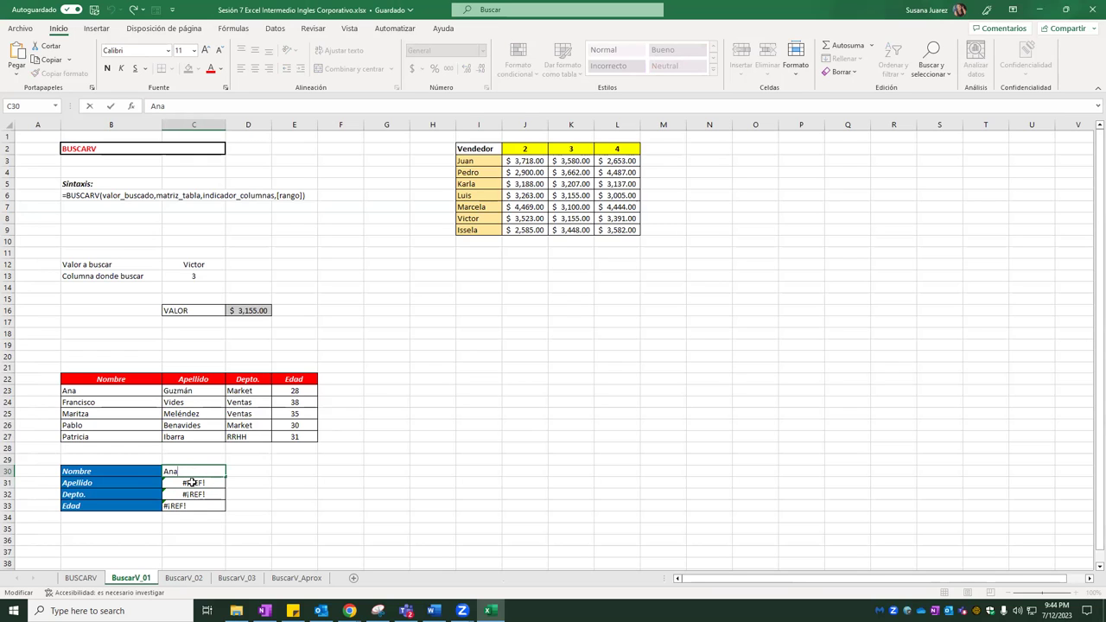
left_click(192, 482)
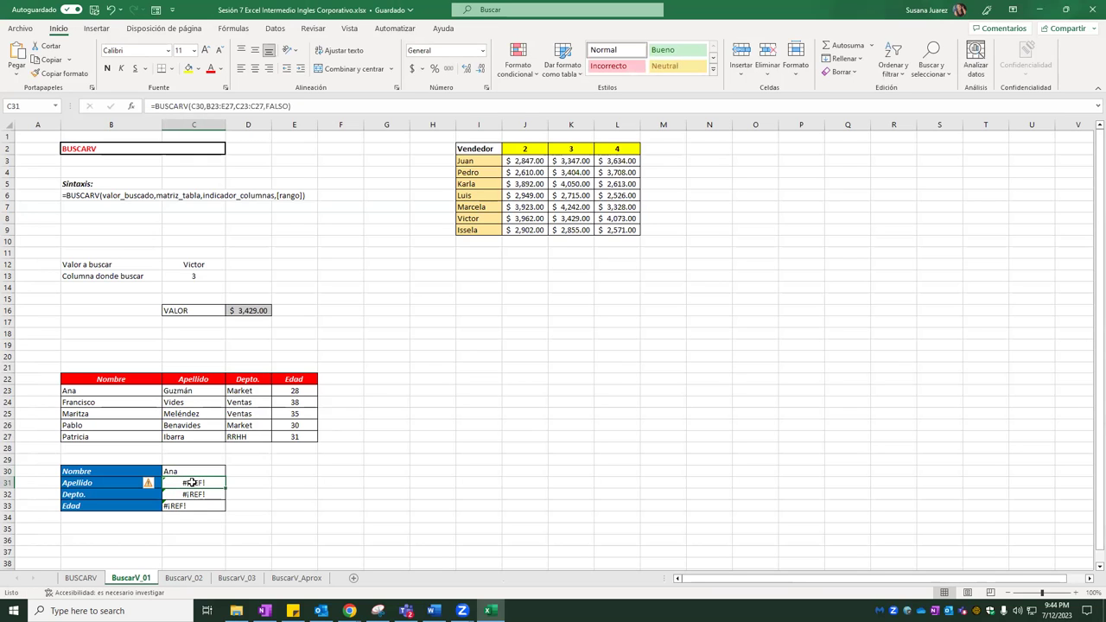
Step: Edit the column-index argument of C31's Apellido BUSCARV formula and commit it
double_click(192, 482)
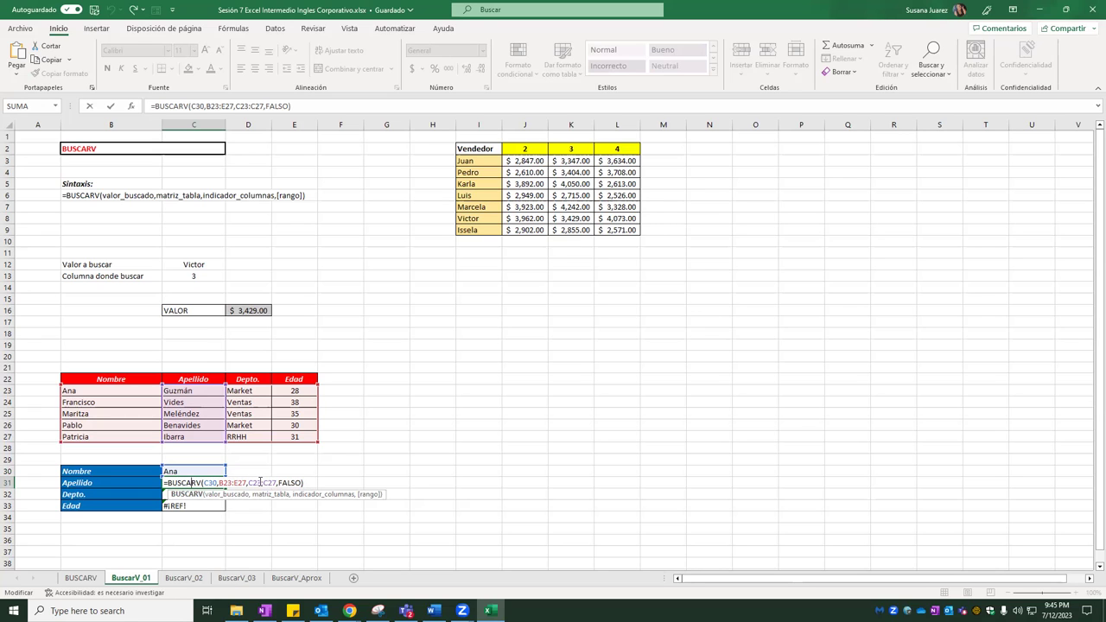
left_click(259, 482)
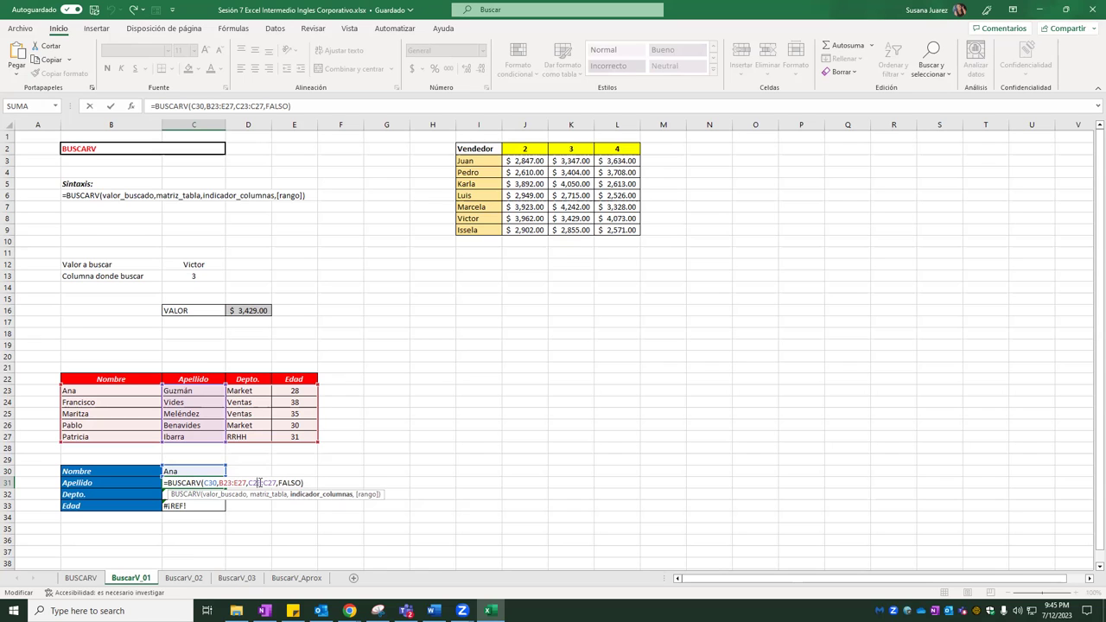
key("ctrl+Return")
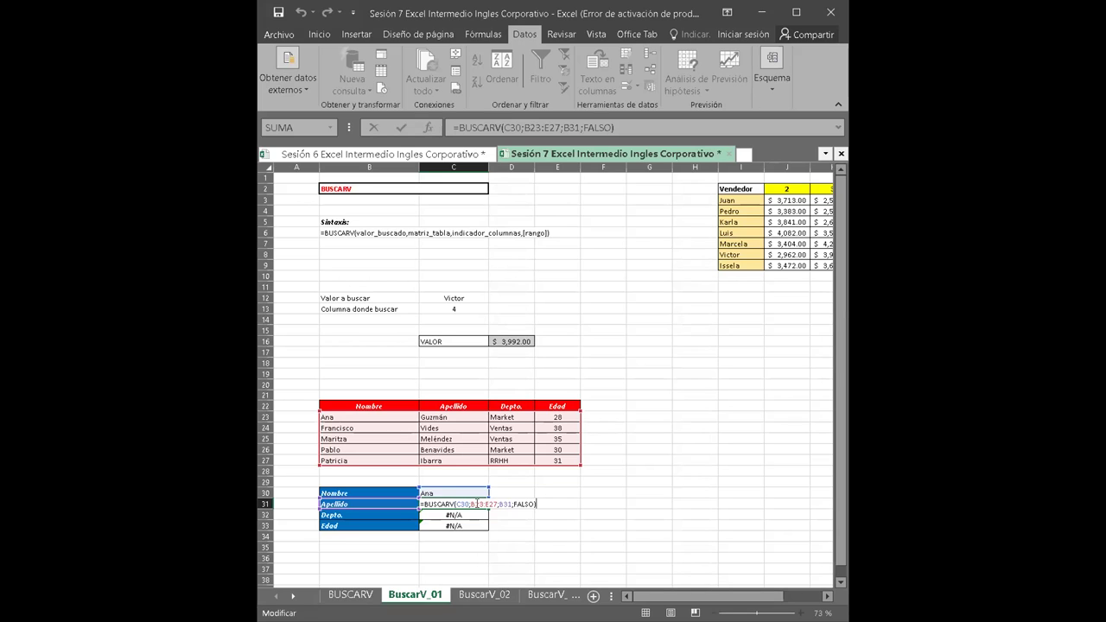
Step: Review the arguments of the BUSCARV formula in C31
left_click(473, 504)
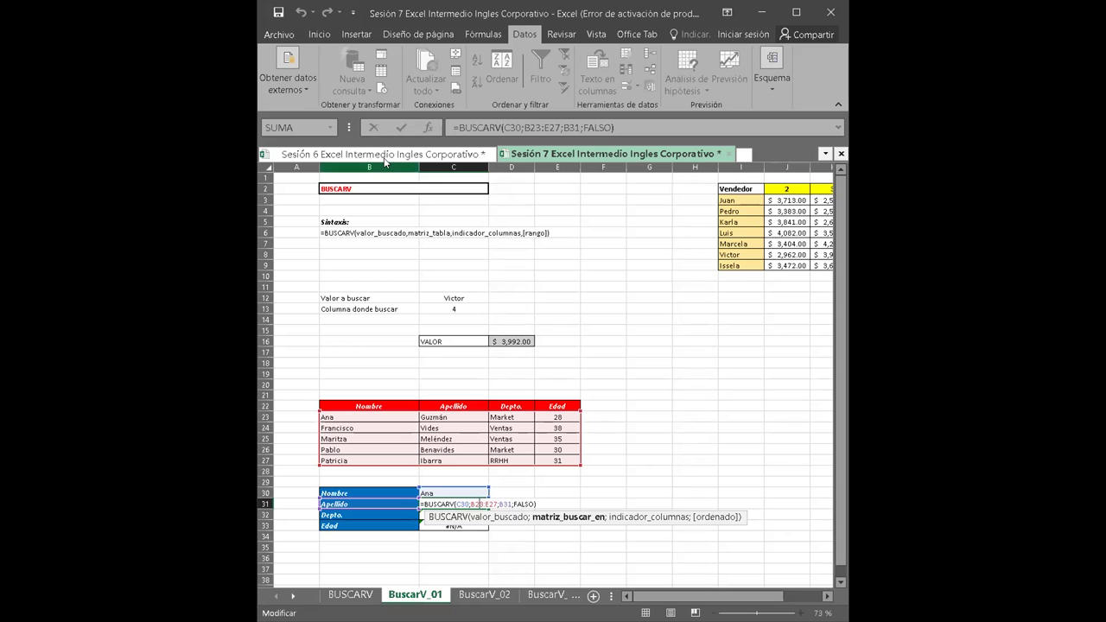
left_click(466, 500)
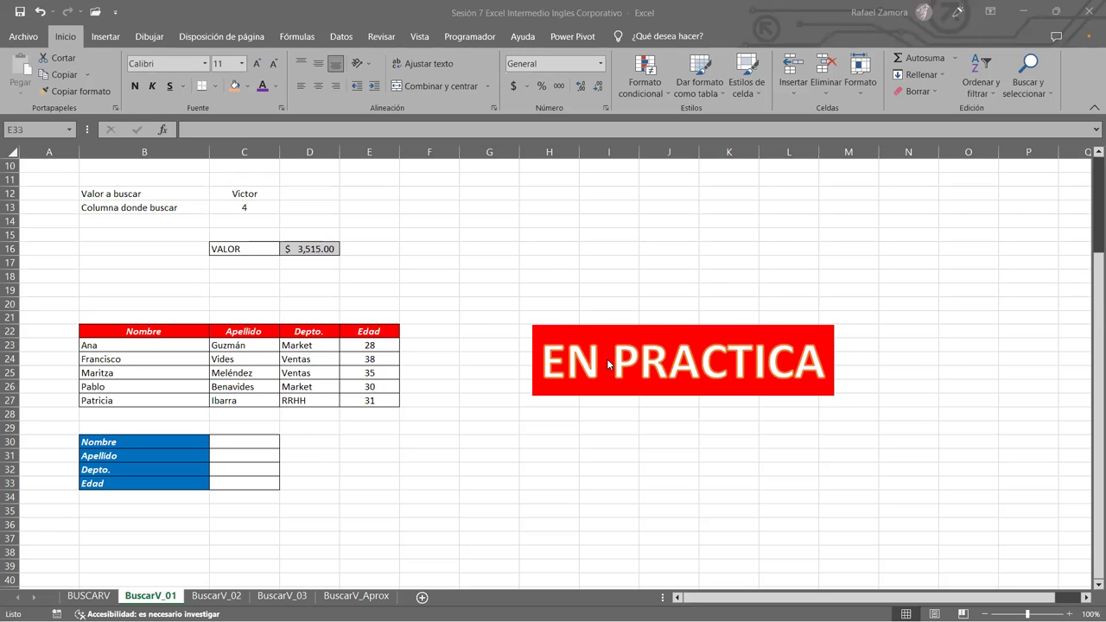
Step: Move the EN PRACTICA banner down and right beside the form, then reselect C30
mouse_move(636, 326)
left_mouse_down()
mouse_move(805, 448)
mouse_move(803, 436)
left_mouse_up()
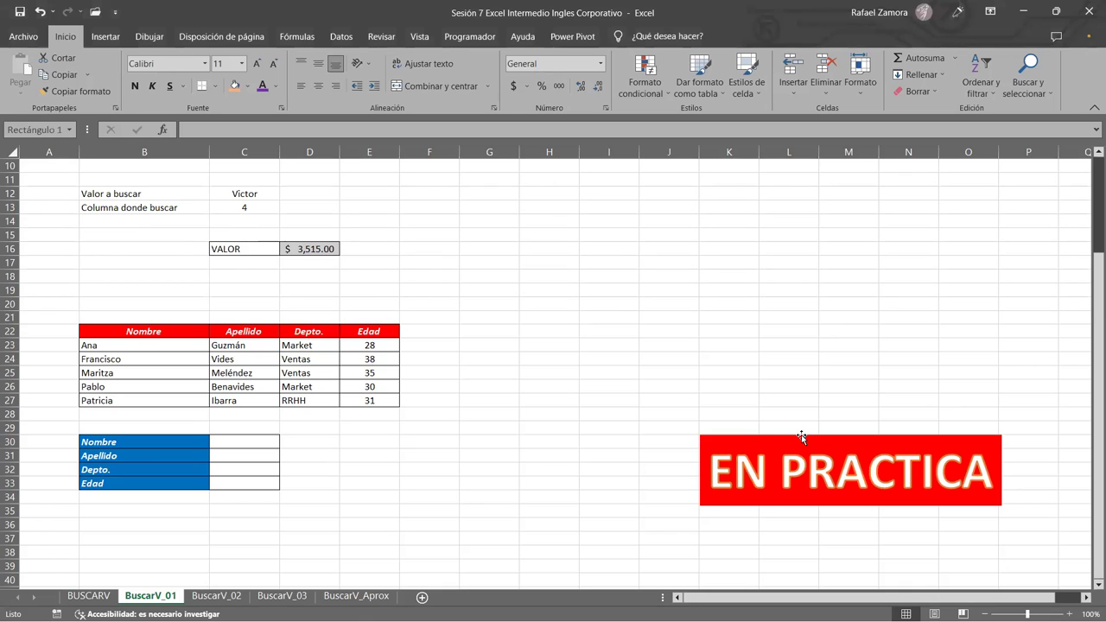
left_click_drag(802, 434, 802, 435)
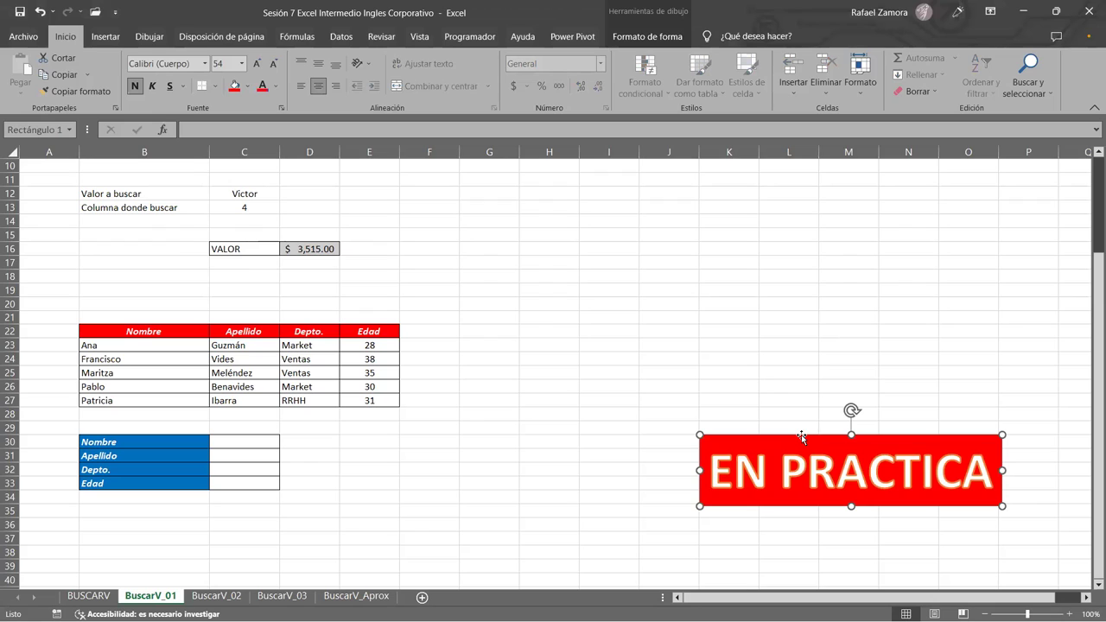
left_click(347, 486)
left_click(273, 441)
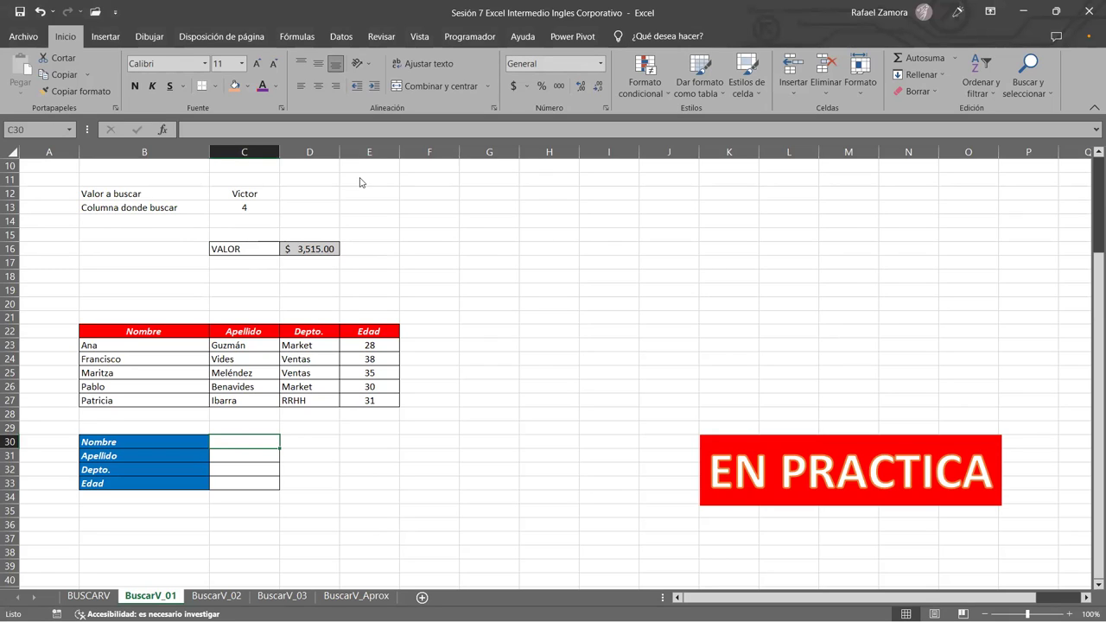
Step: Add a Lista data validation rule to the Nombre cell C30
left_click(240, 444)
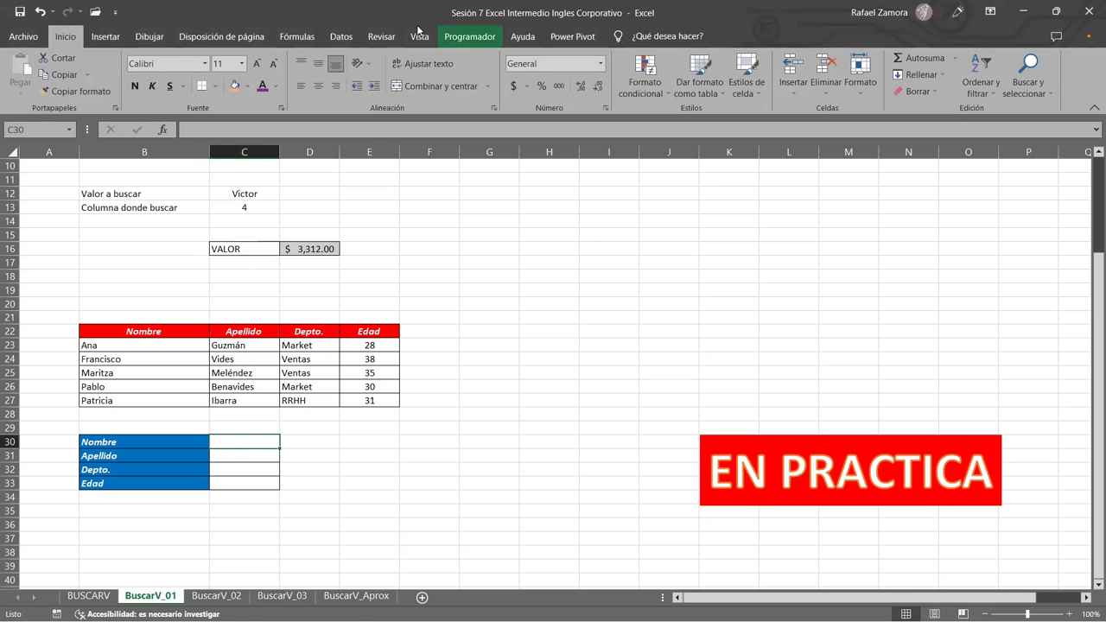
left_click(340, 37)
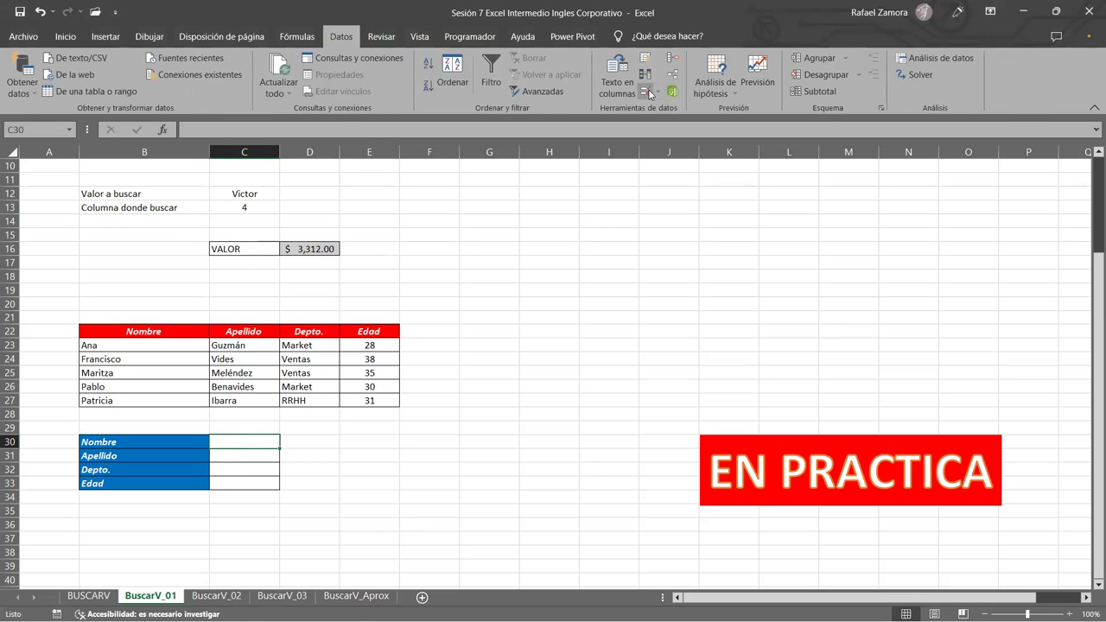
left_click(646, 92)
left_click(631, 207)
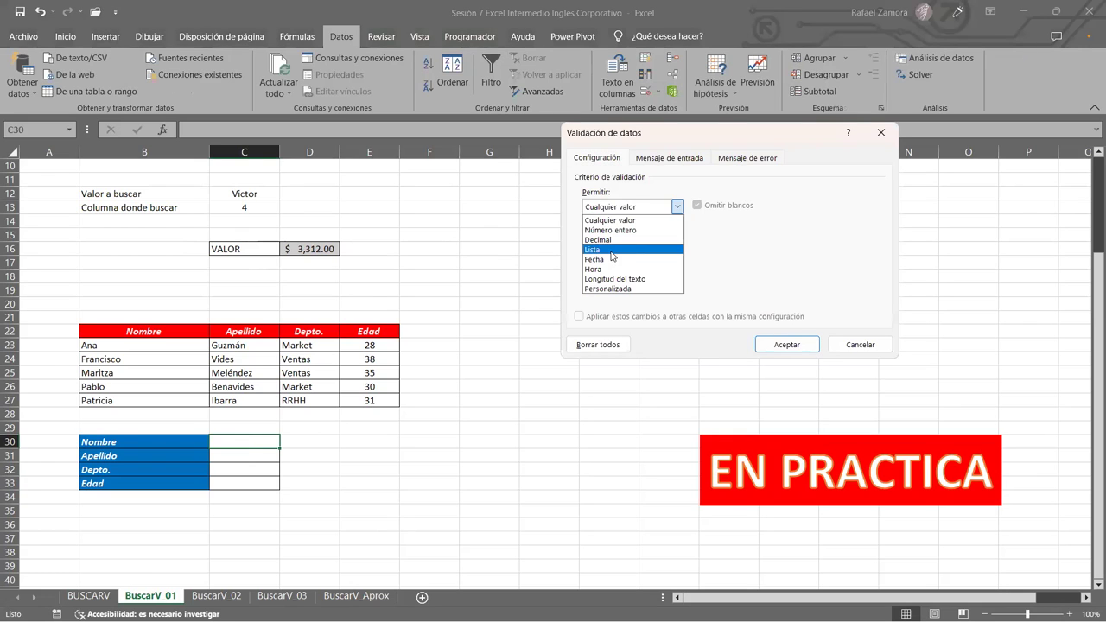
left_click(640, 250)
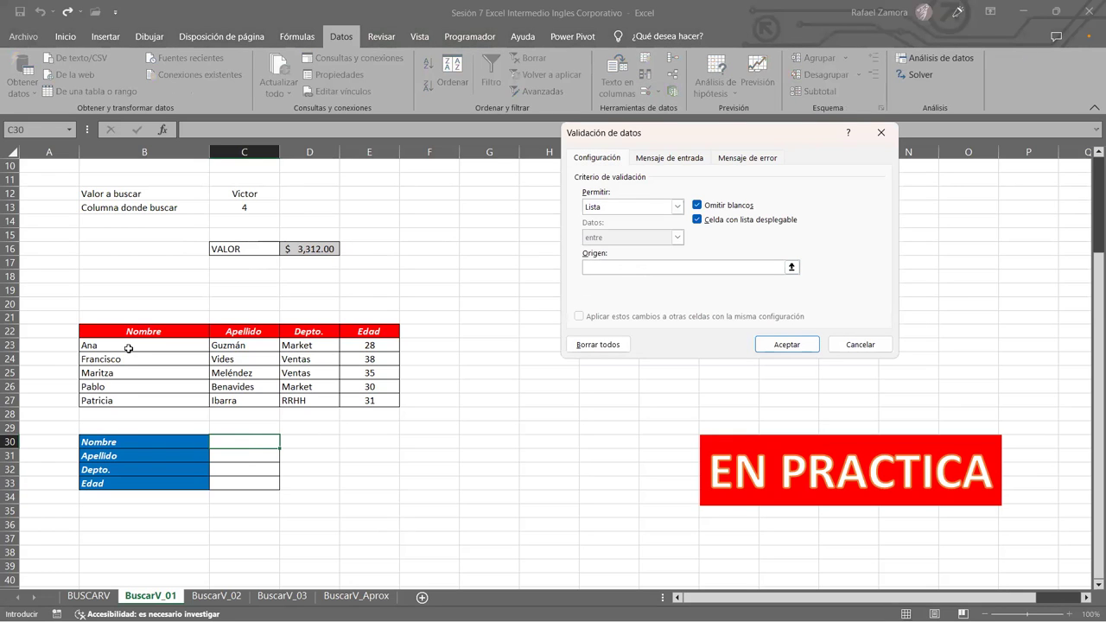
left_click(776, 345)
Step: Choose Ana, then Francisco, from C30's name dropdown
left_click(286, 442)
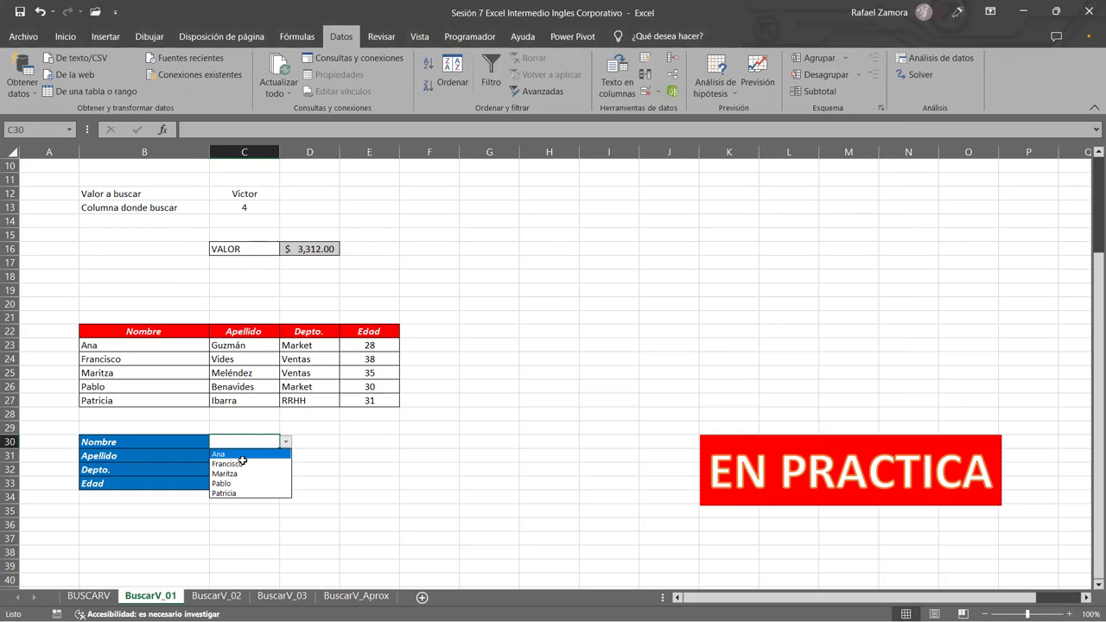
left_click(243, 457)
left_click(286, 442)
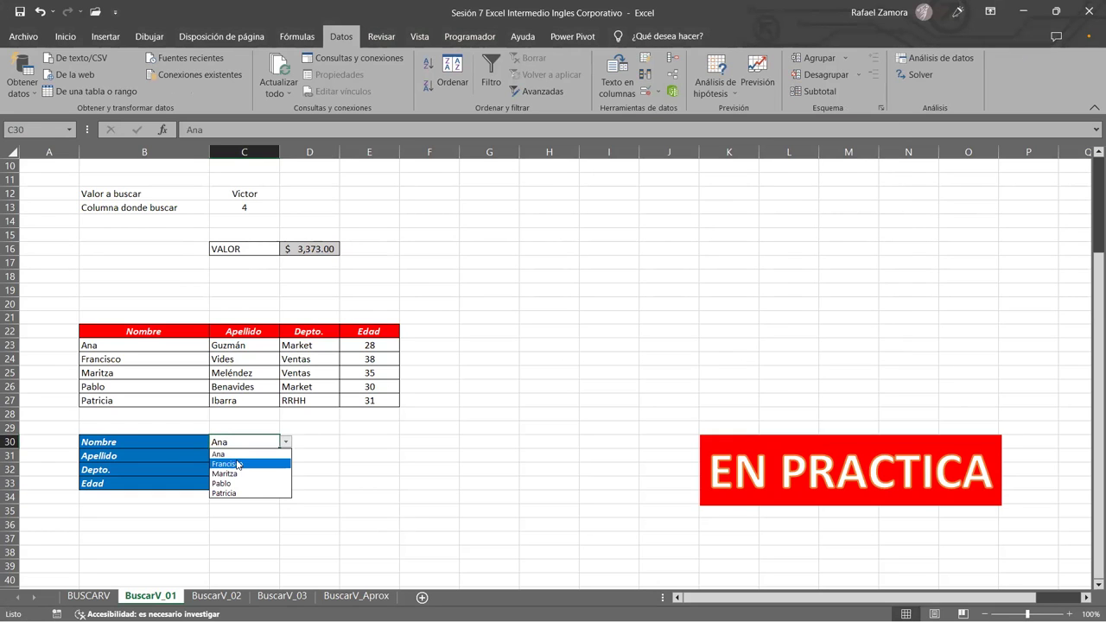
left_click(238, 465)
left_click(251, 456)
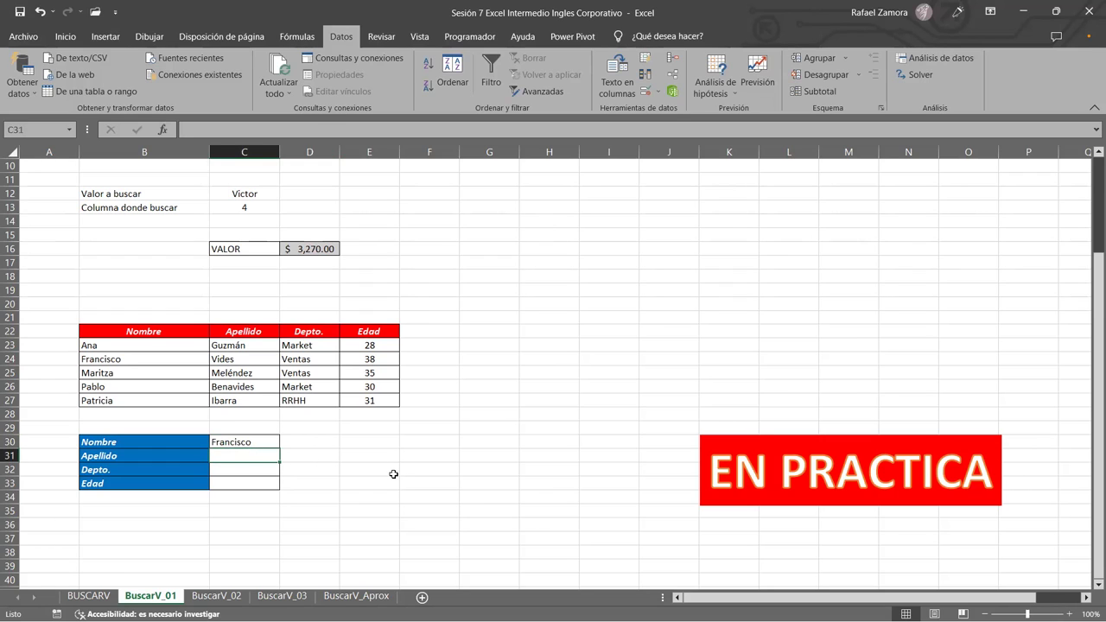
Step: Enter =BUSCARV(C30,B23:E27,2,0) in C31 to look up the Apellido
type("=")
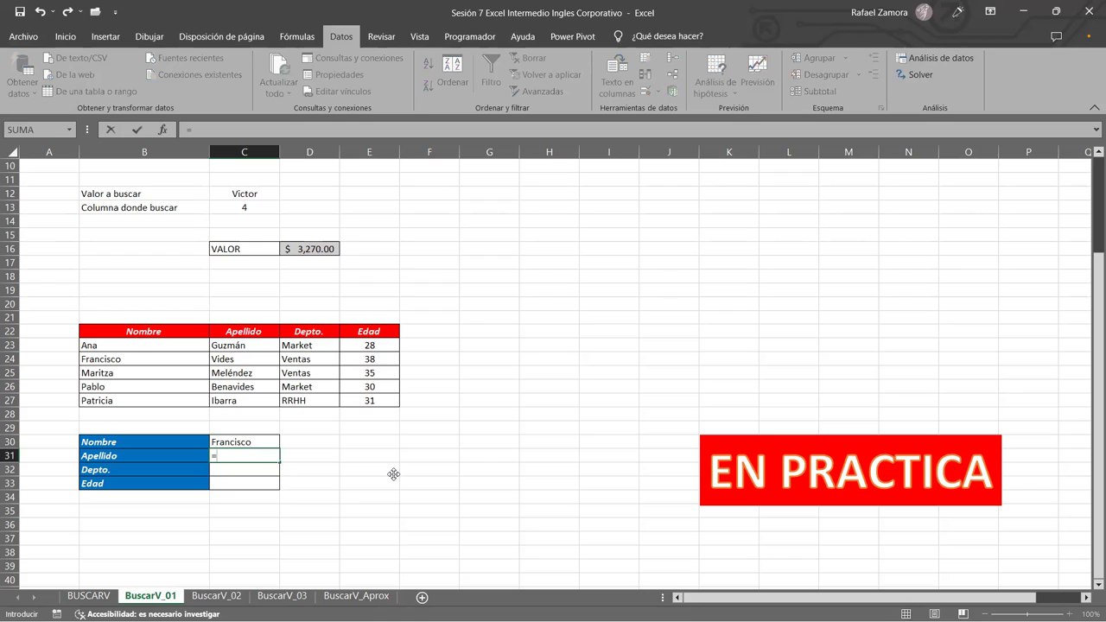
type("buscar")
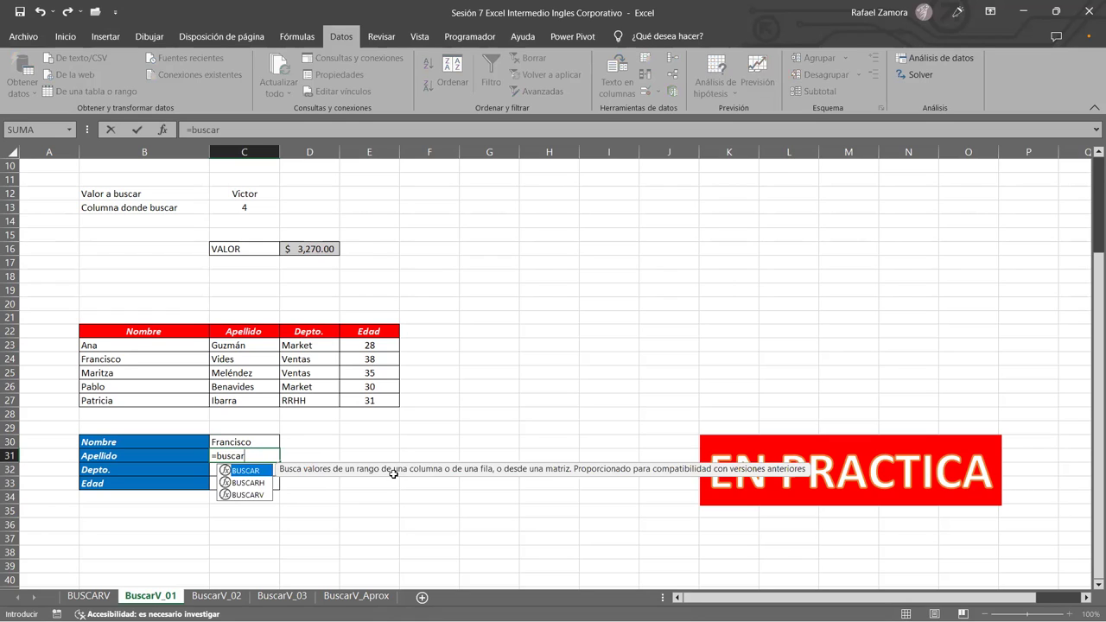
type("v")
key("Tab")
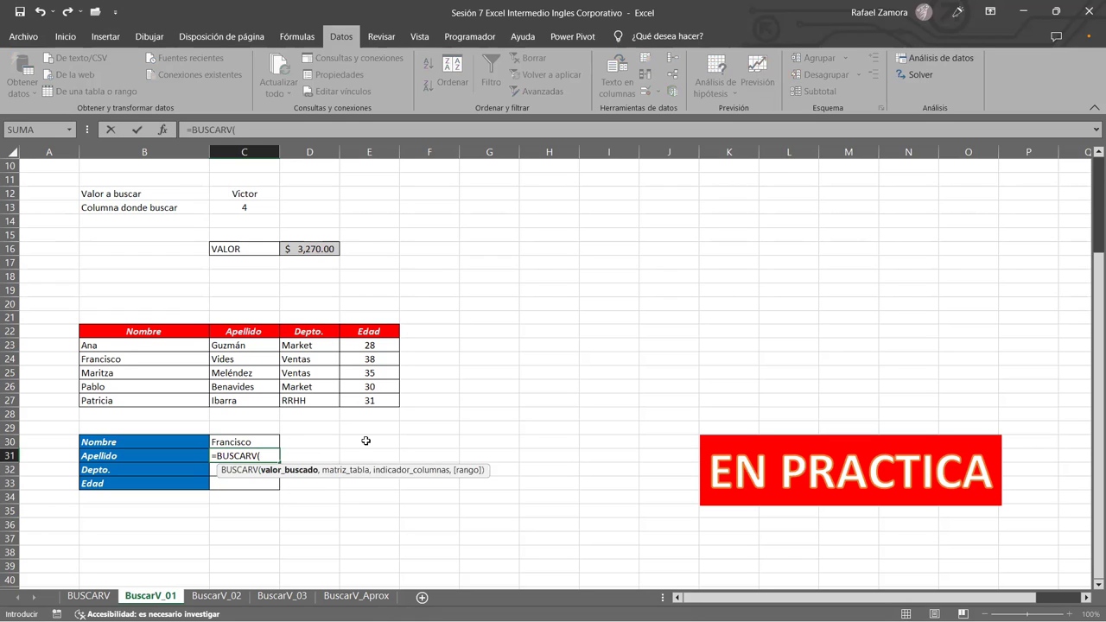
left_click(272, 442)
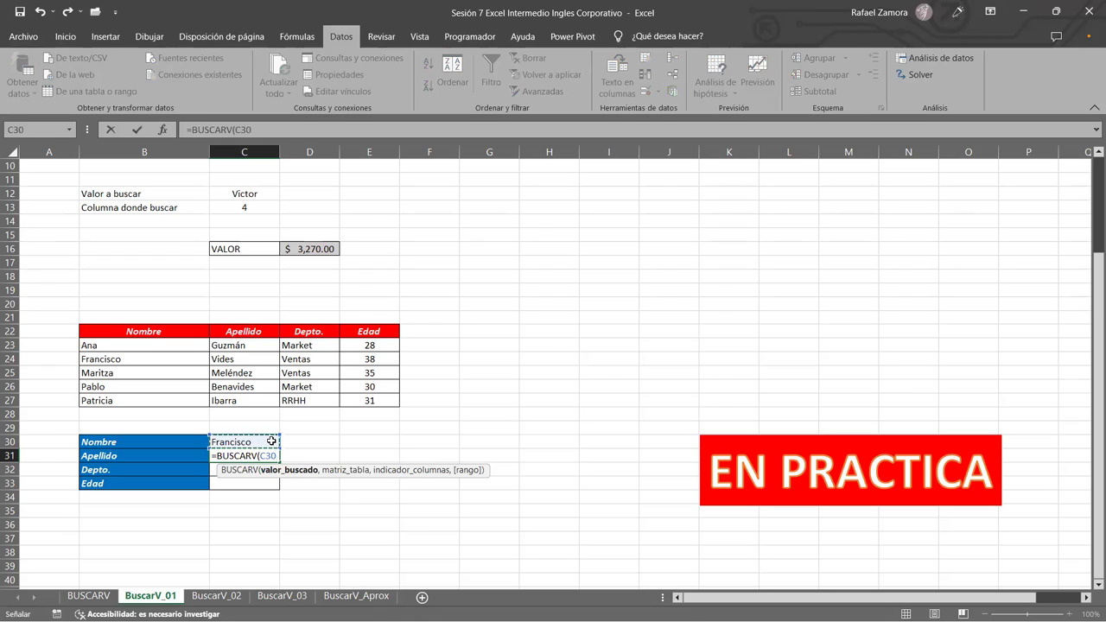
type(",")
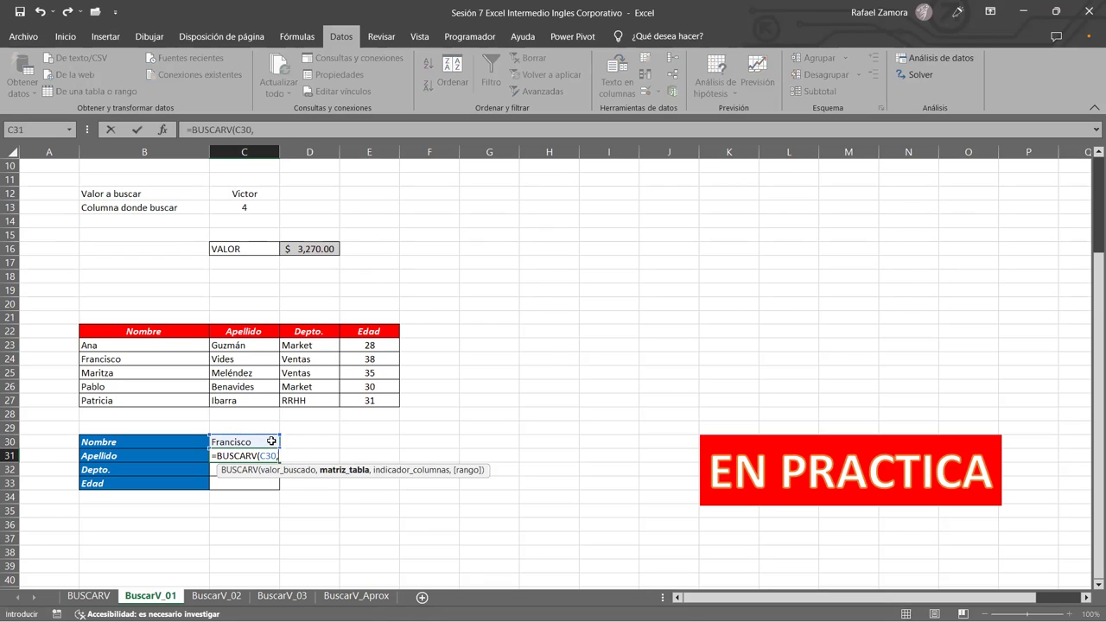
left_click(160, 351)
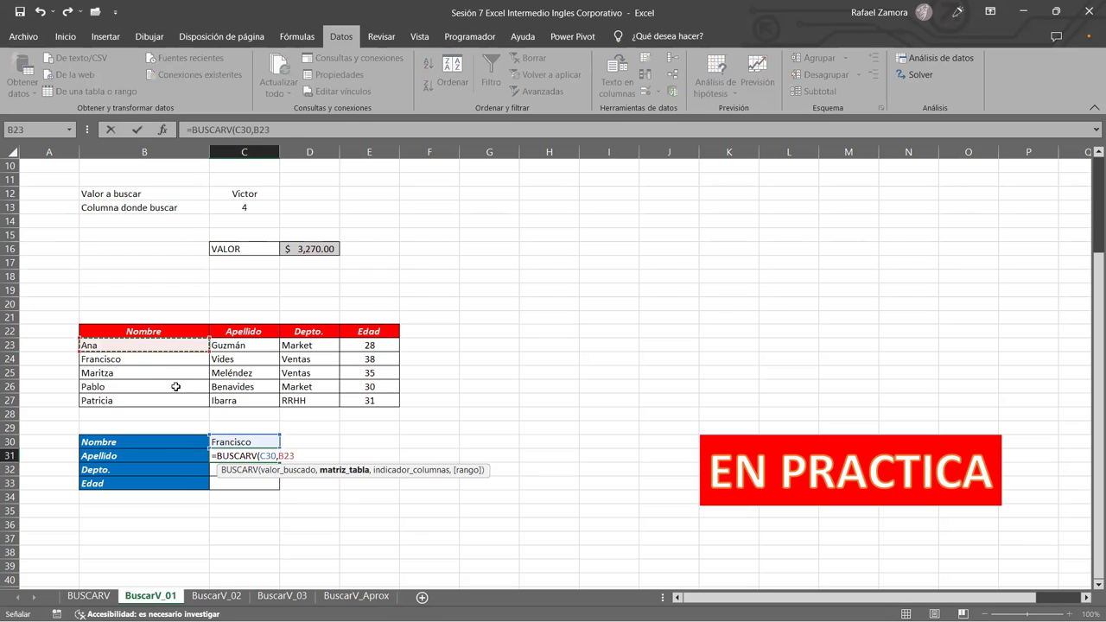
left_click(176, 386, "shift")
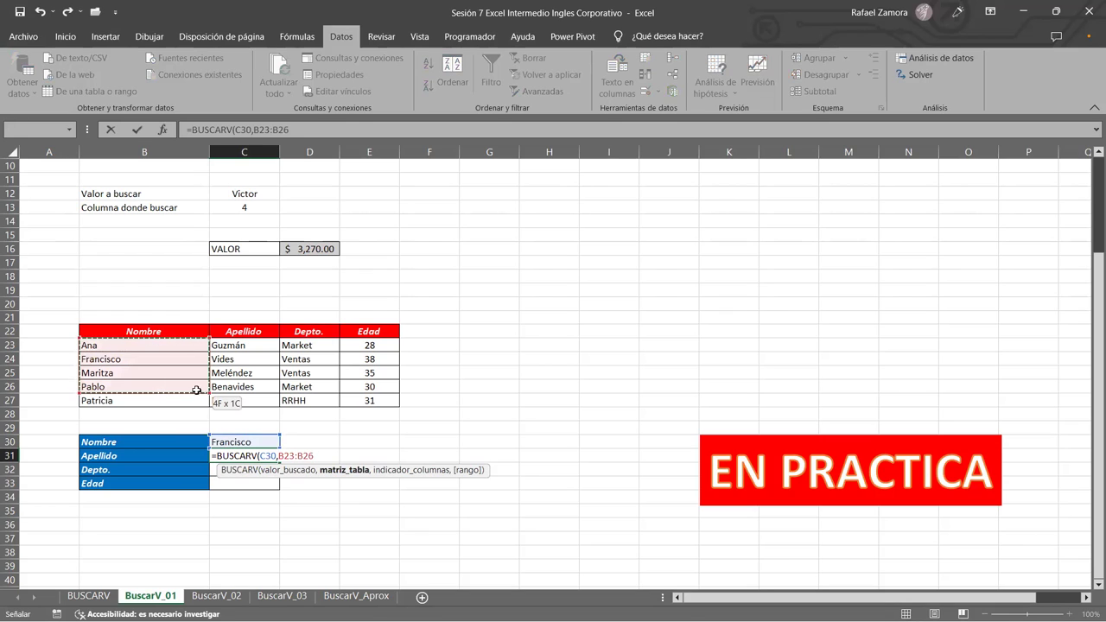
left_click(388, 400, "shift")
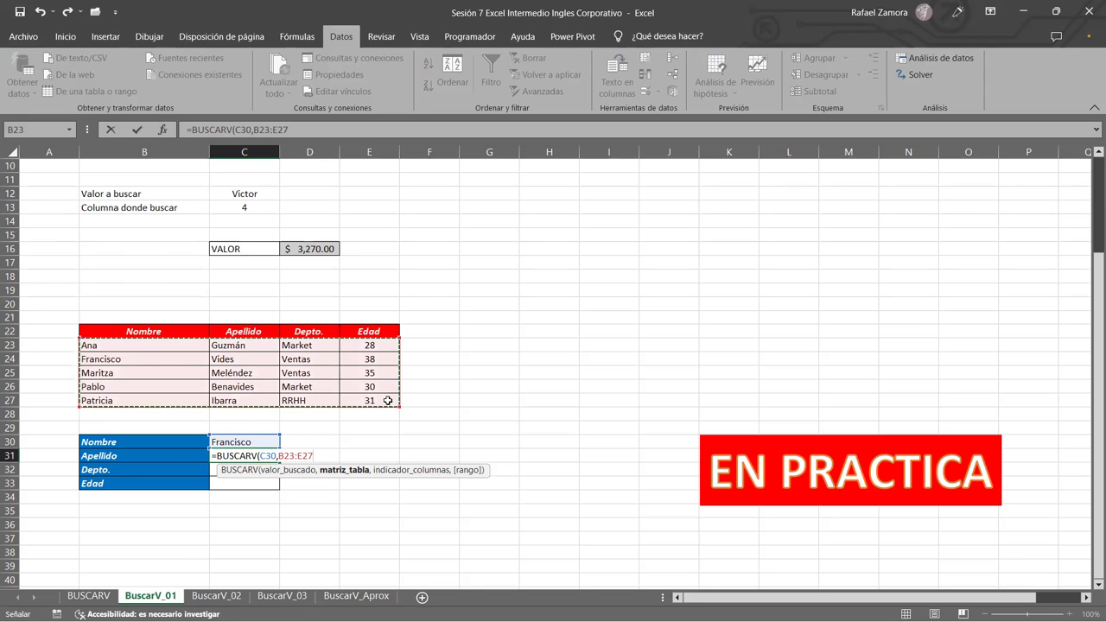
type(",2")
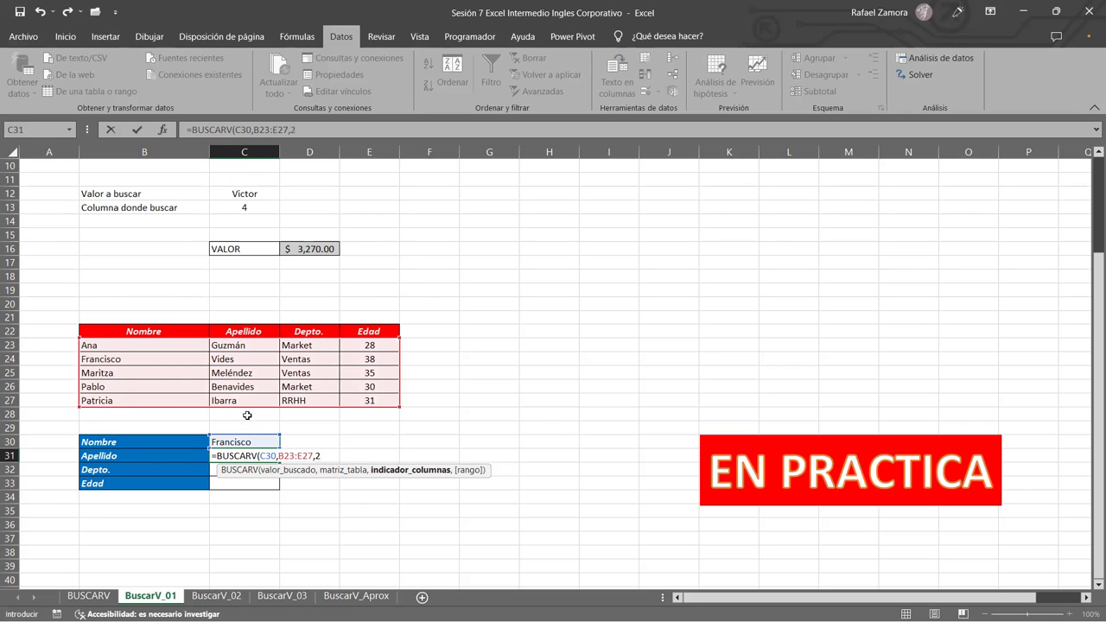
type(",")
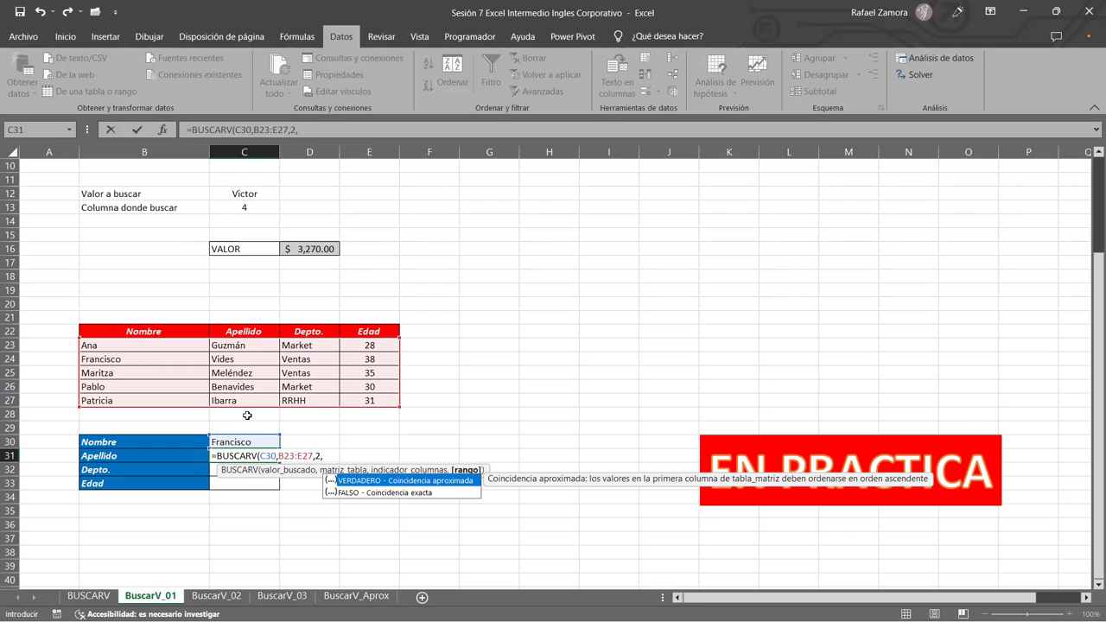
type("0")
type("=")
key("BackSpace")
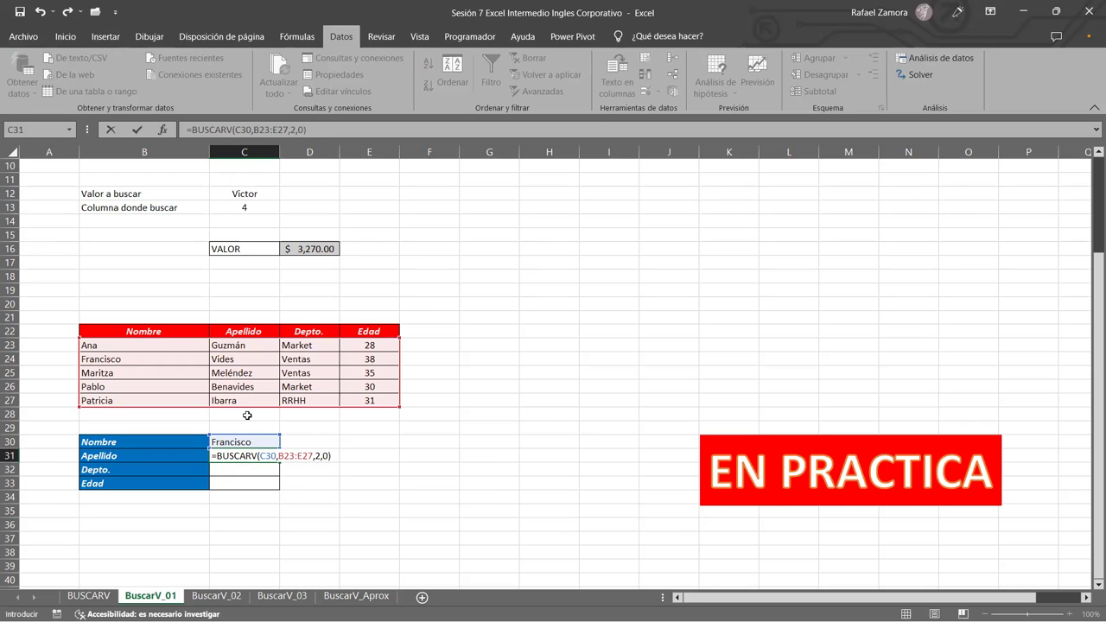
key("Return")
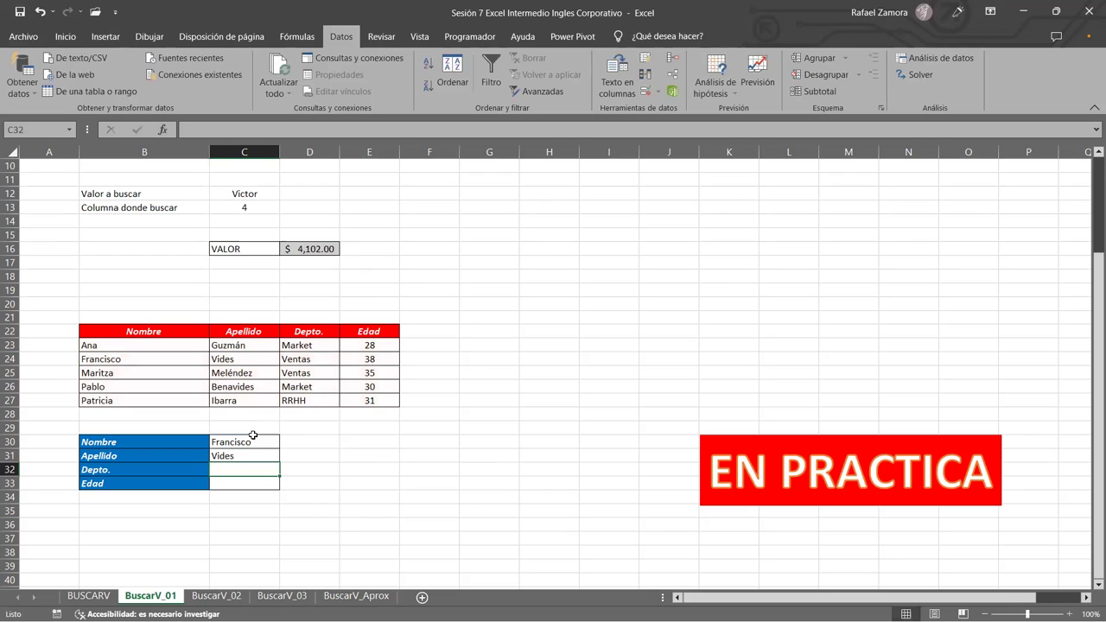
left_click(263, 441)
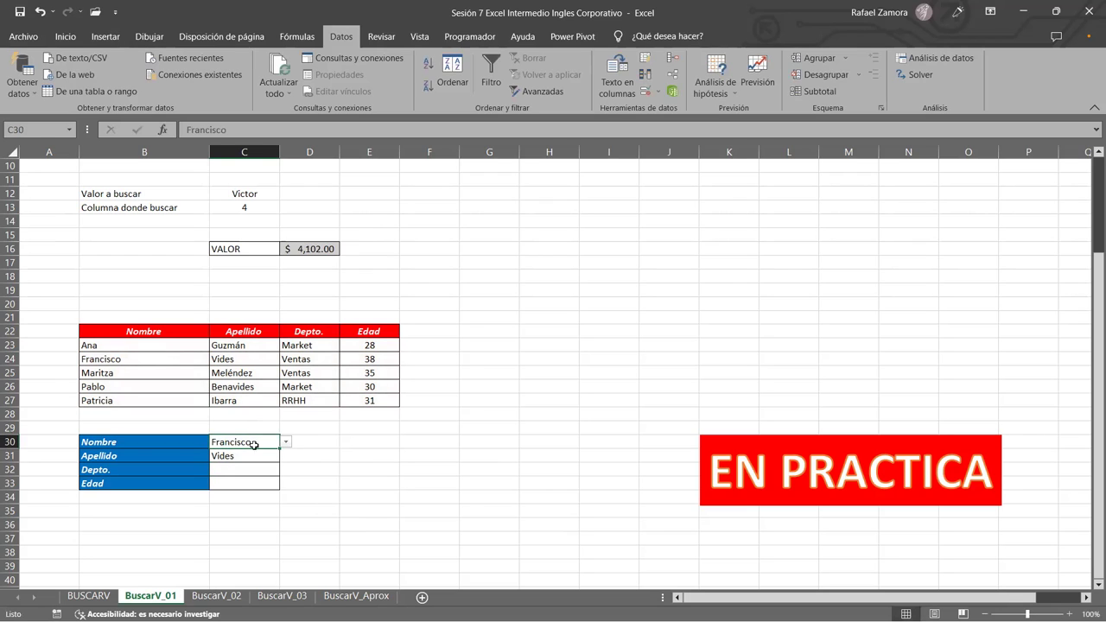
left_click(285, 441)
left_click(227, 454)
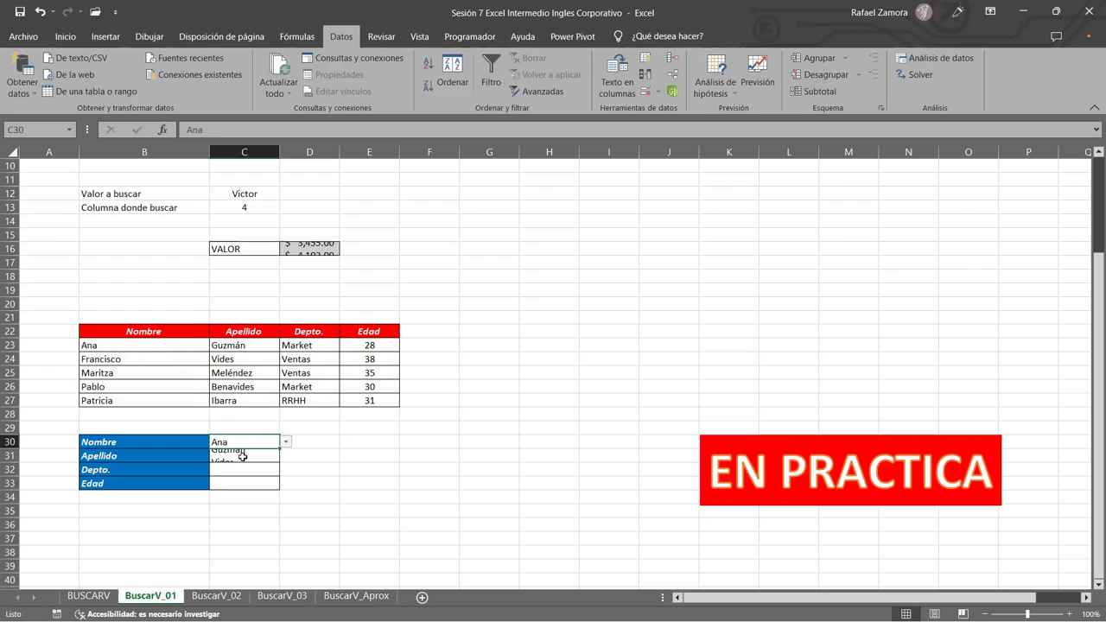
left_click(286, 442)
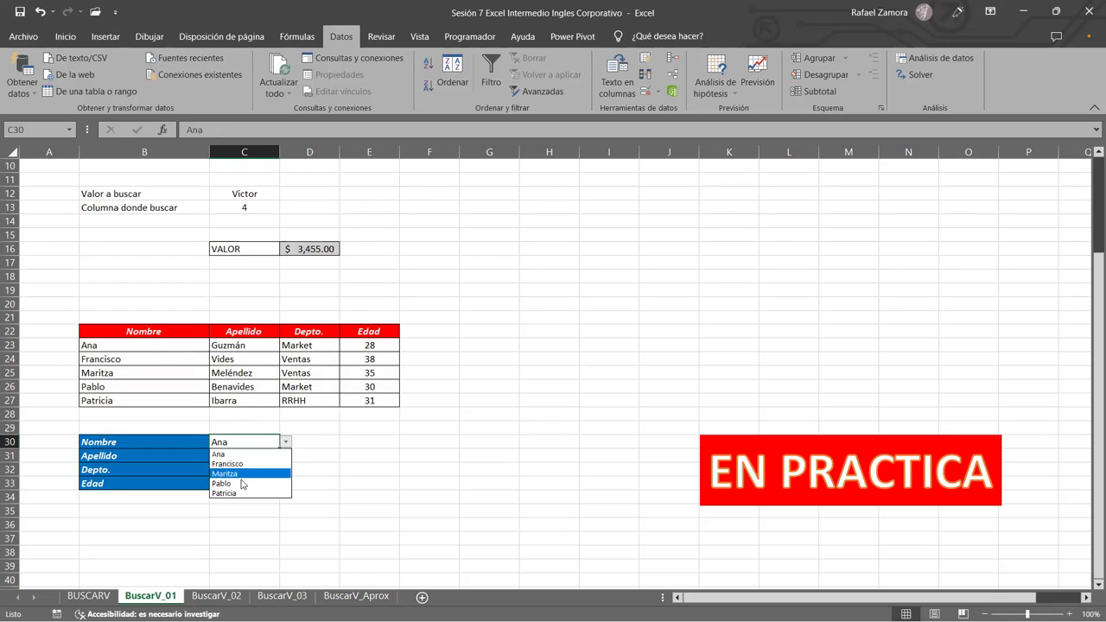
left_click(227, 486)
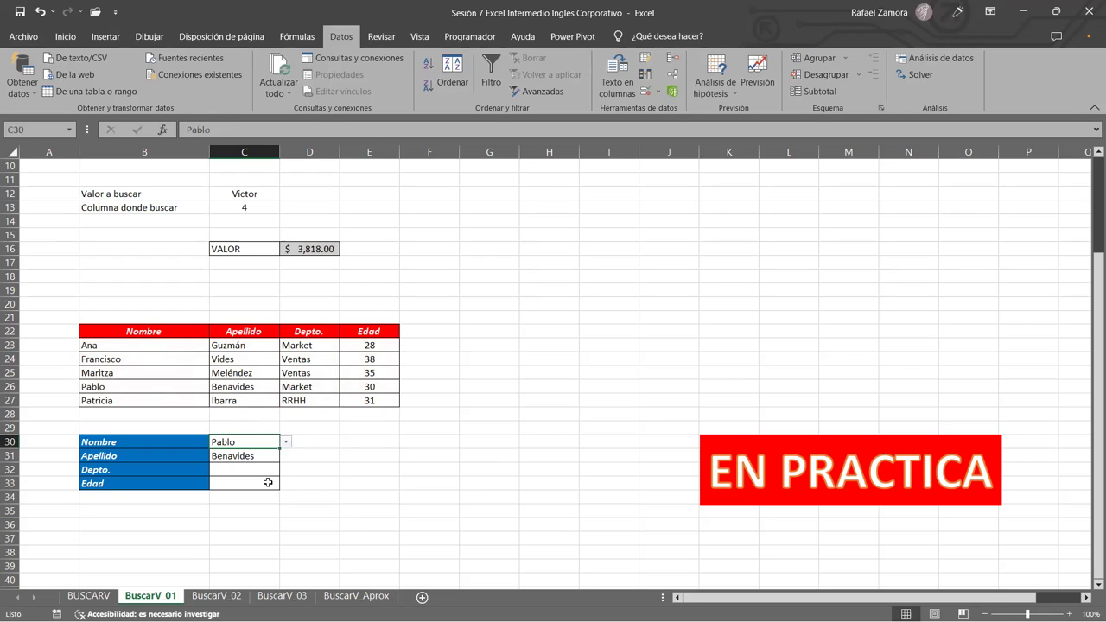
left_click(250, 474)
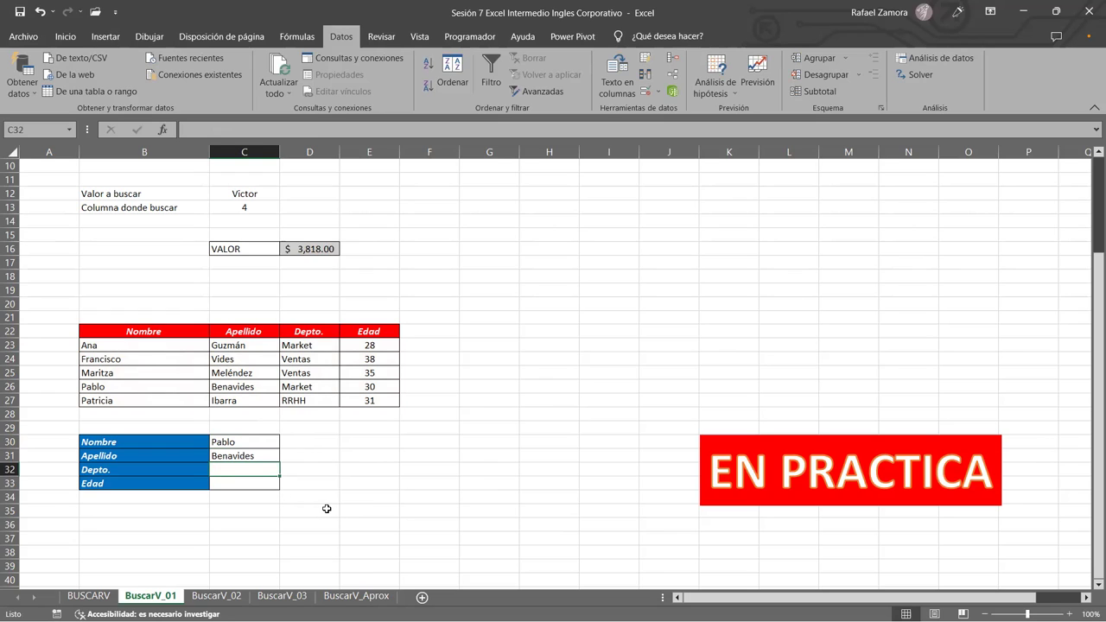
Step: Enter =BUSCARV(C30,B23:E27,3,0) in C32 for the Depto. lookup
type("=")
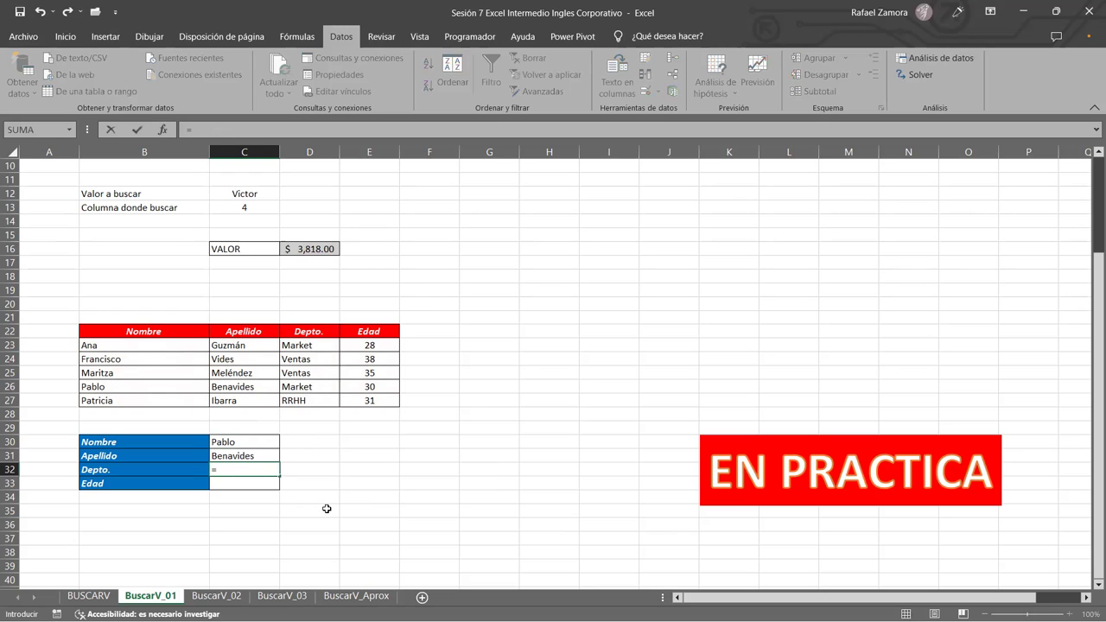
type("buscar")
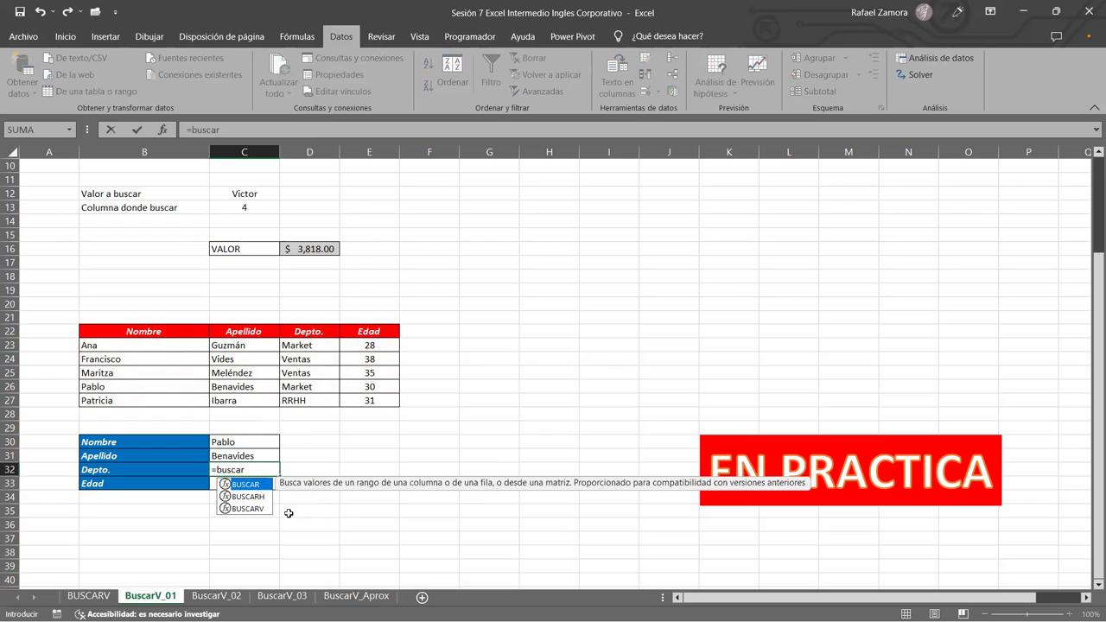
type("v")
key("Tab")
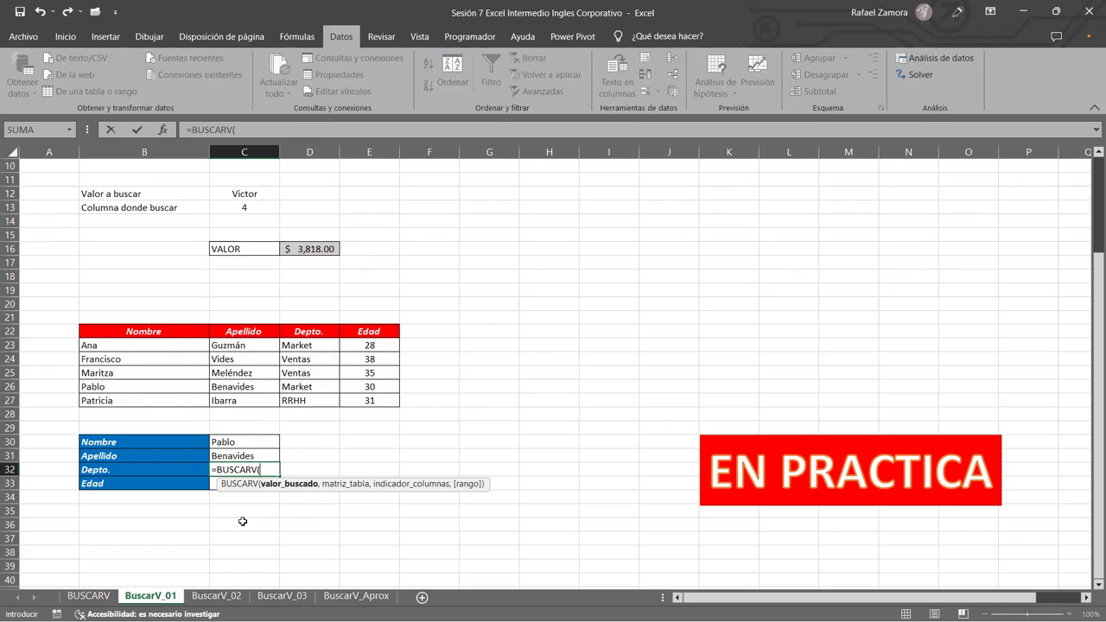
left_click(249, 440)
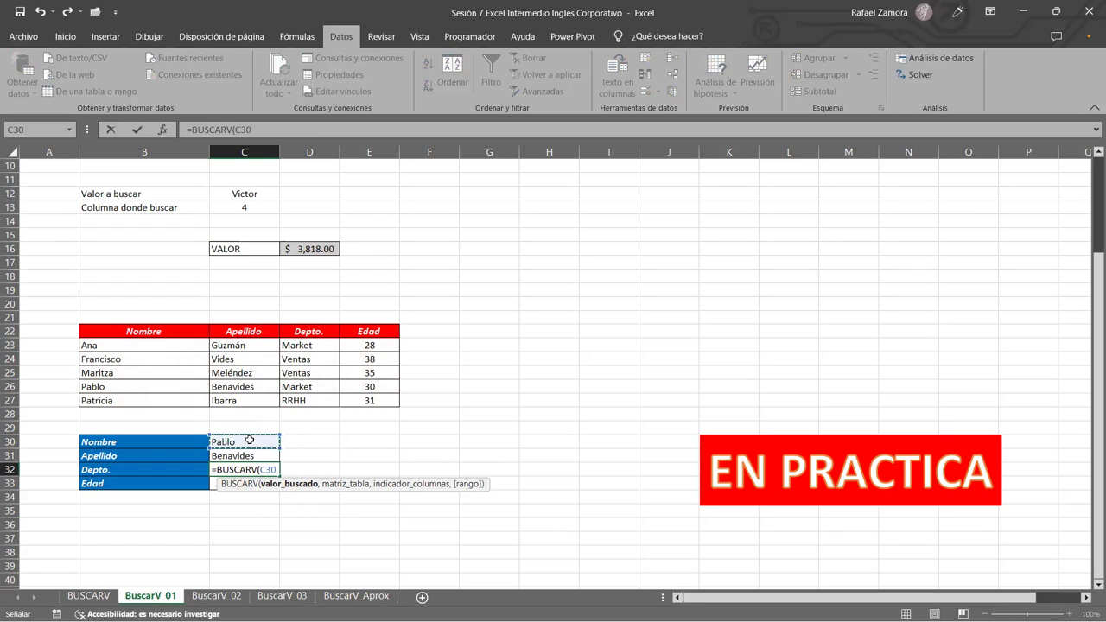
type(",")
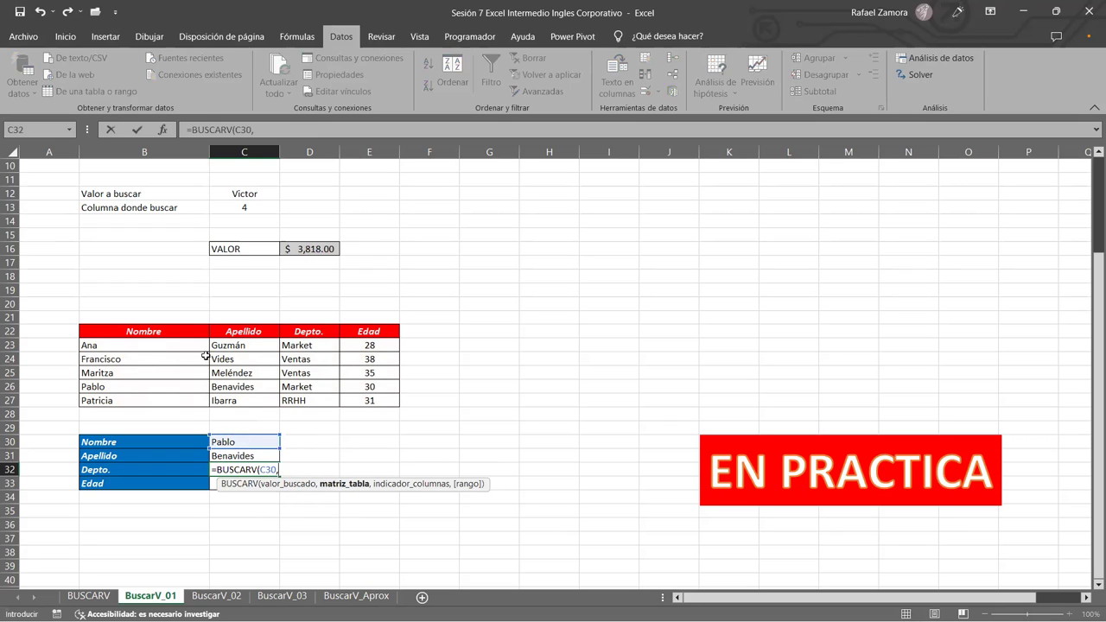
left_click_drag(87, 344, 378, 398)
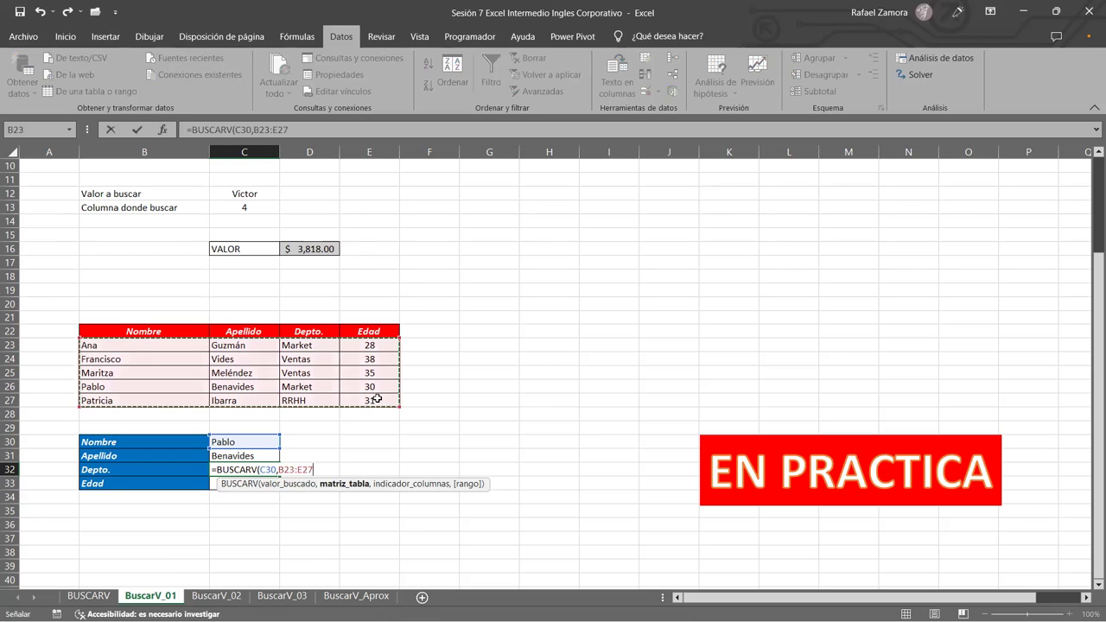
type(",")
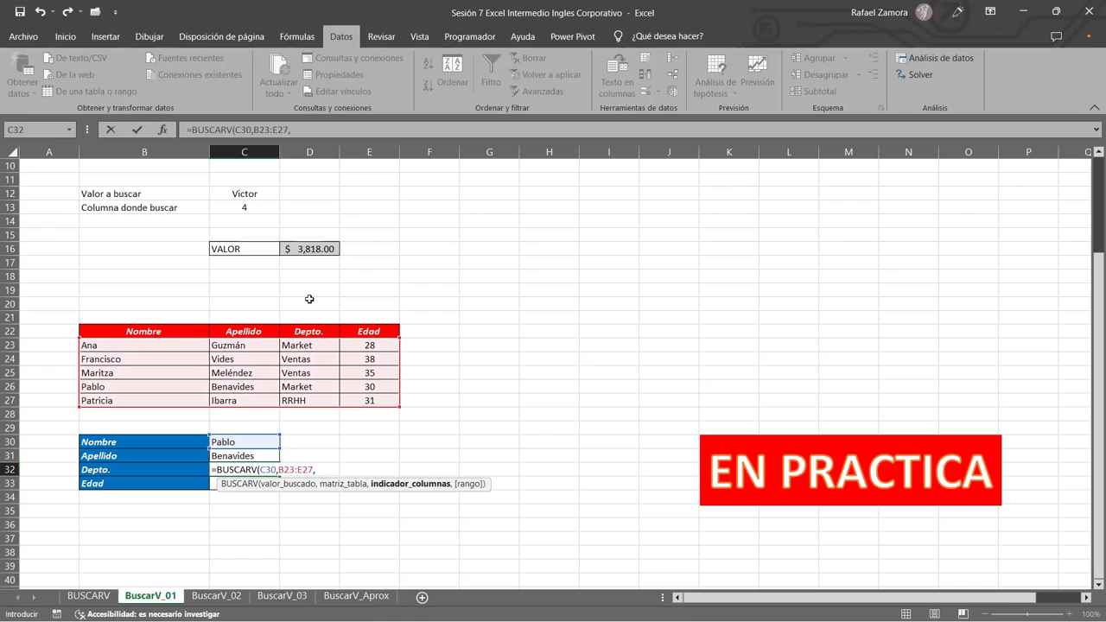
type("3")
type(",0")
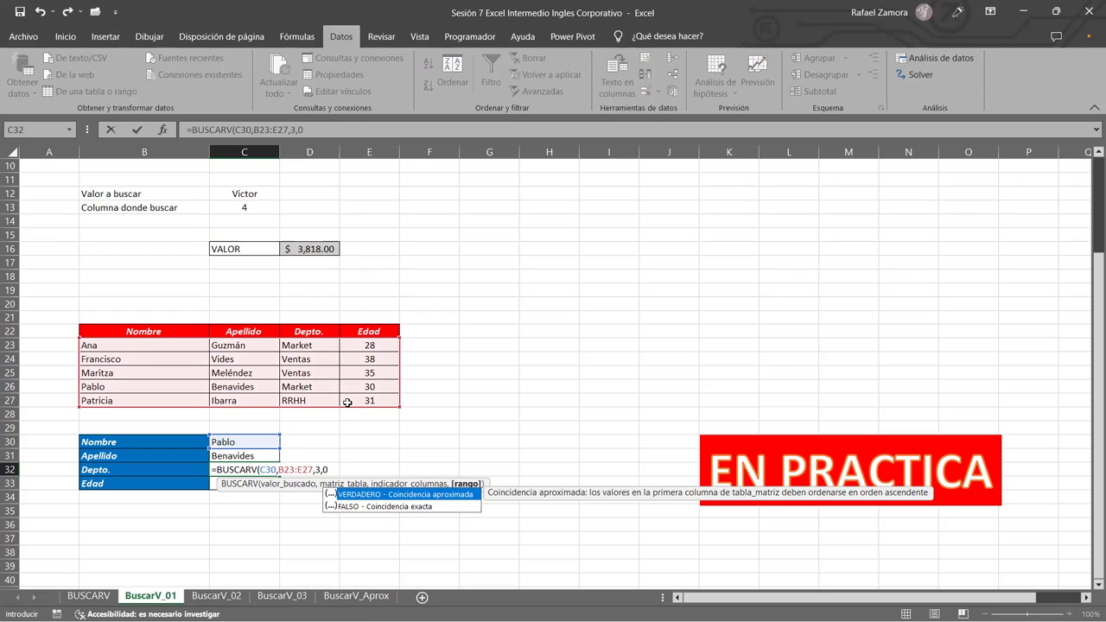
key("Return")
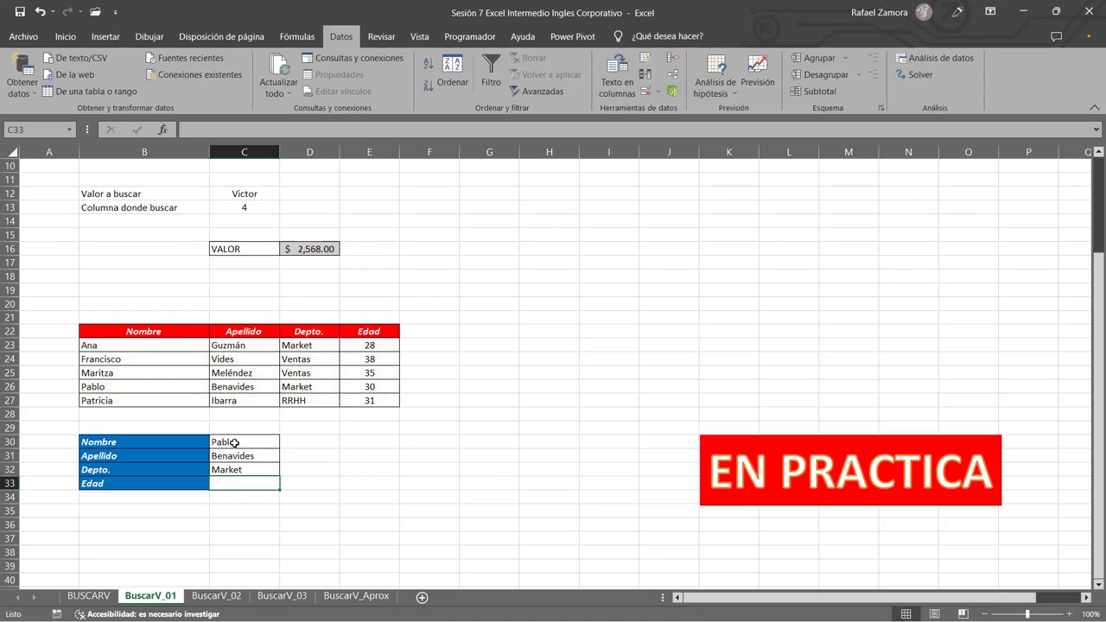
Step: Test the Nombre dropdown with Patricia, then set it to Francisco to show Ventas
left_click(273, 390)
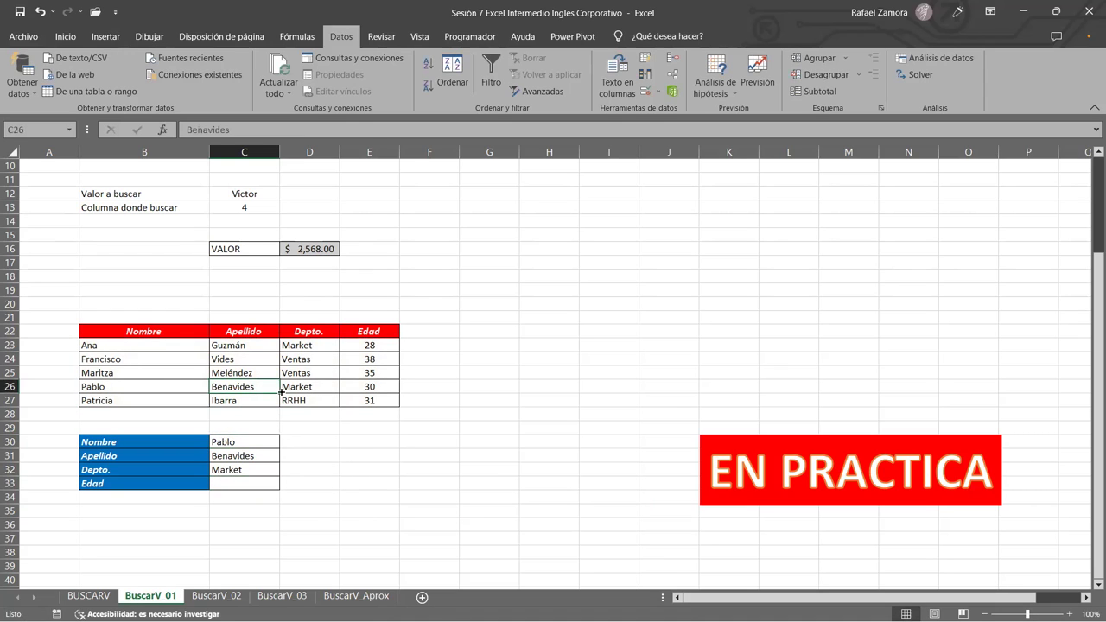
left_click(259, 445)
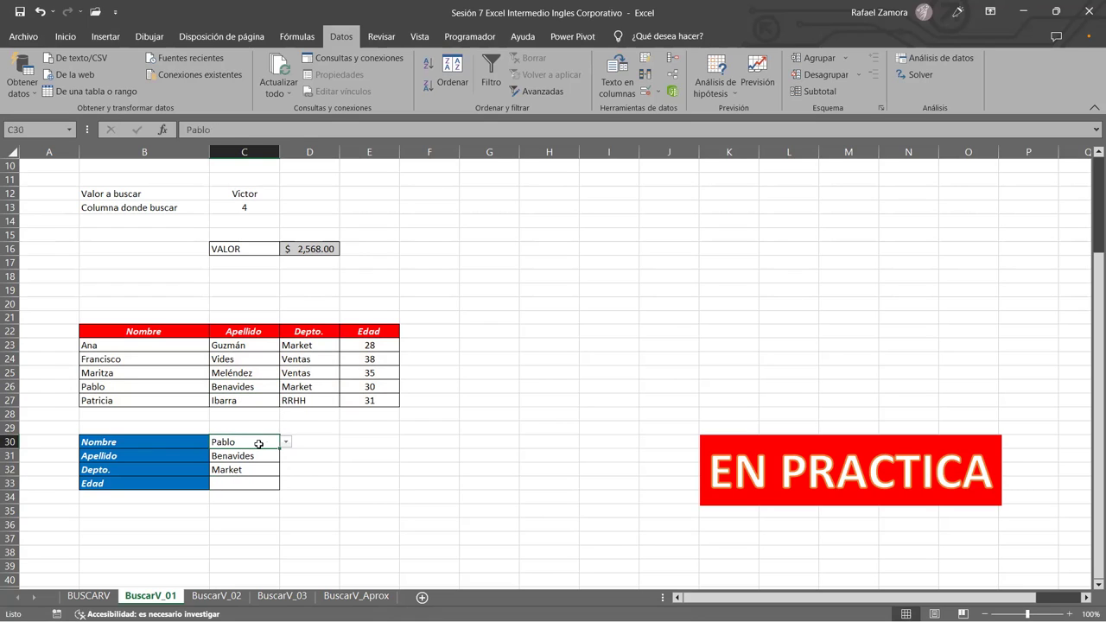
left_click(286, 443)
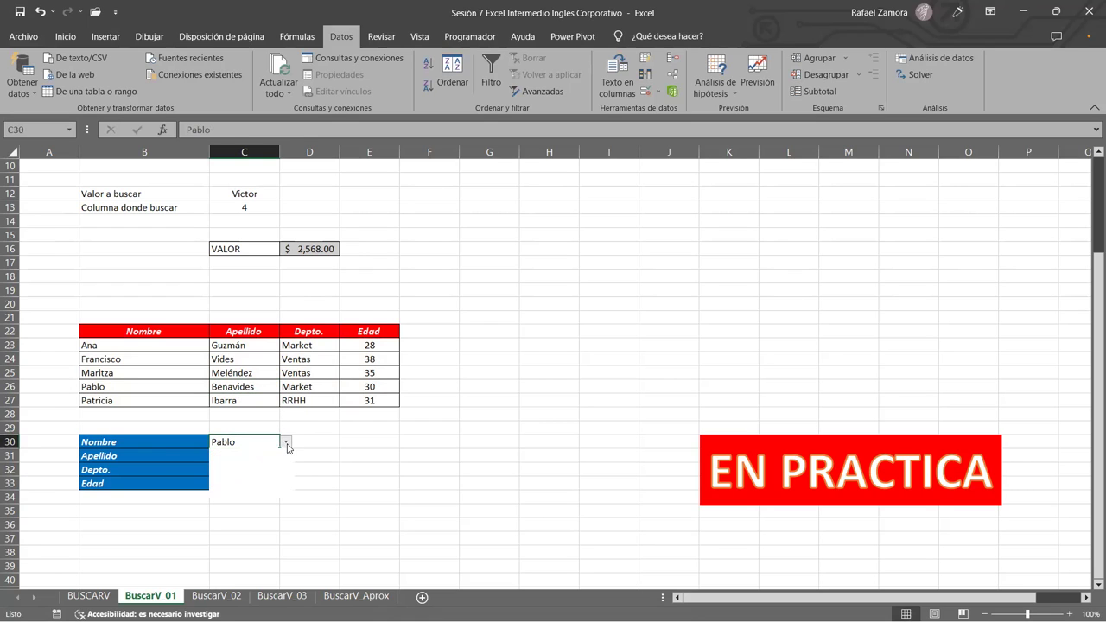
left_click(253, 494)
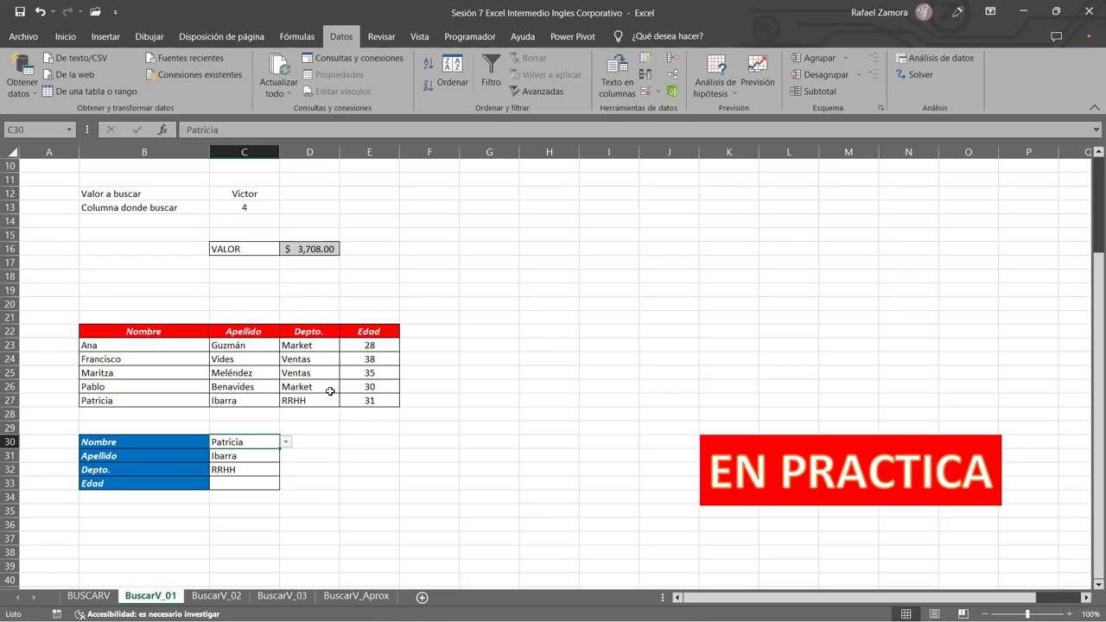
left_click(286, 444)
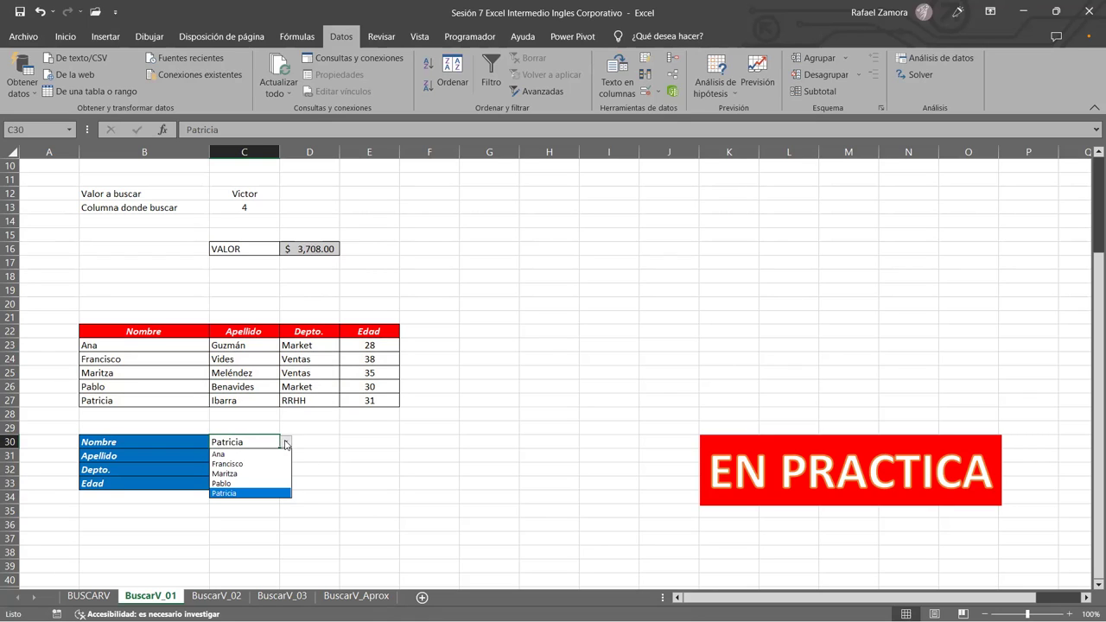
left_click(283, 443)
left_click(254, 460)
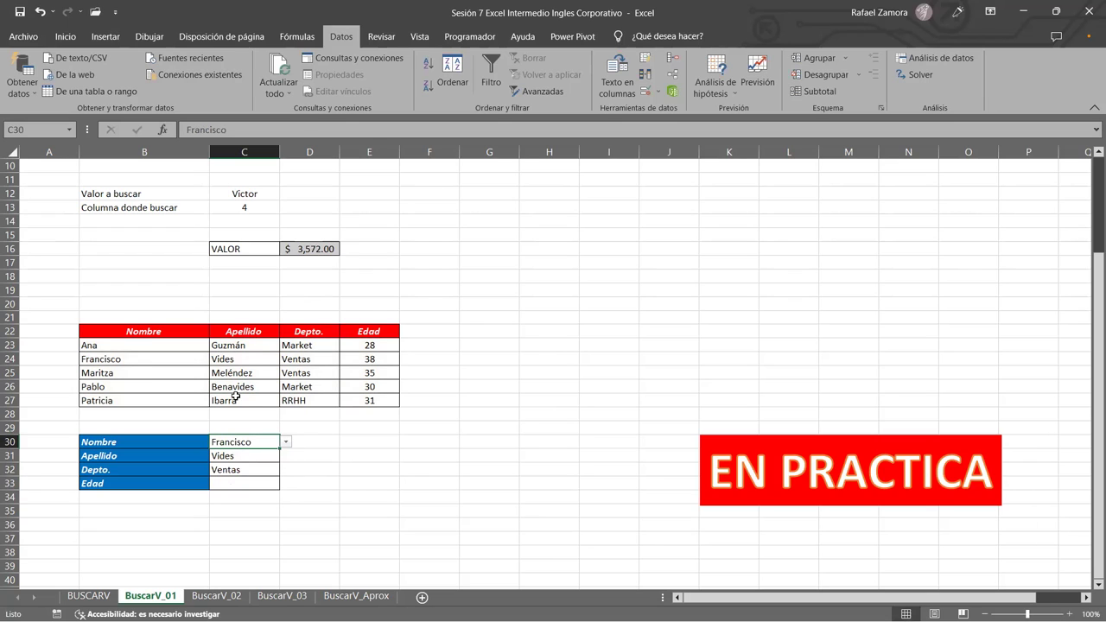
left_click(245, 482)
Step: Enter an exact-match BUSCARV on C30 and B23:E27, column 4, in C33 so Edad shows 38
type("=")
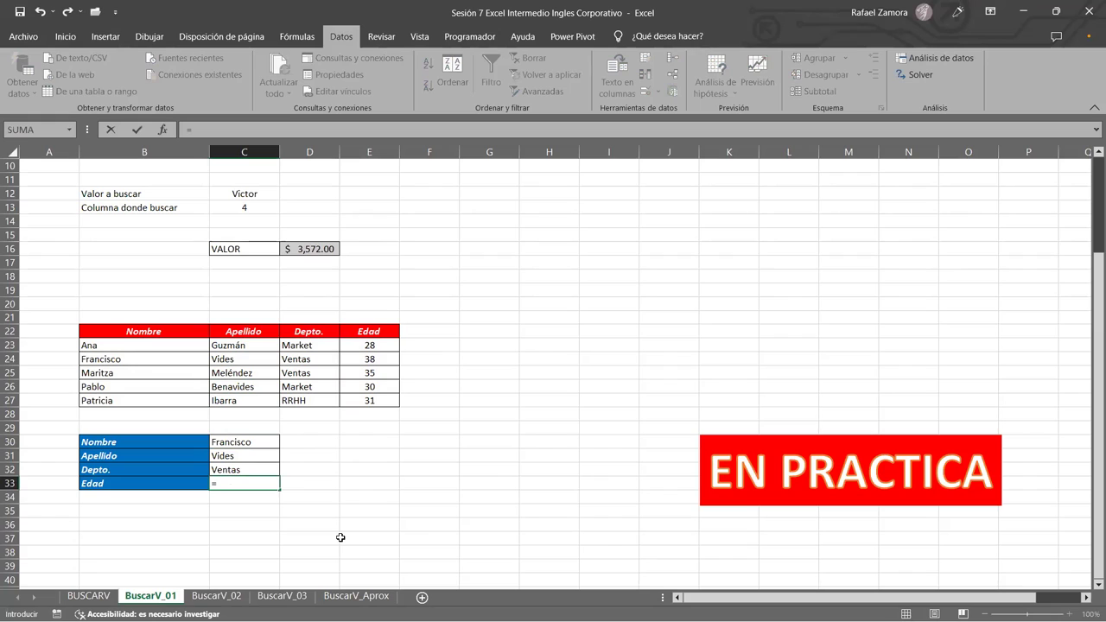
type("BUSCAR")
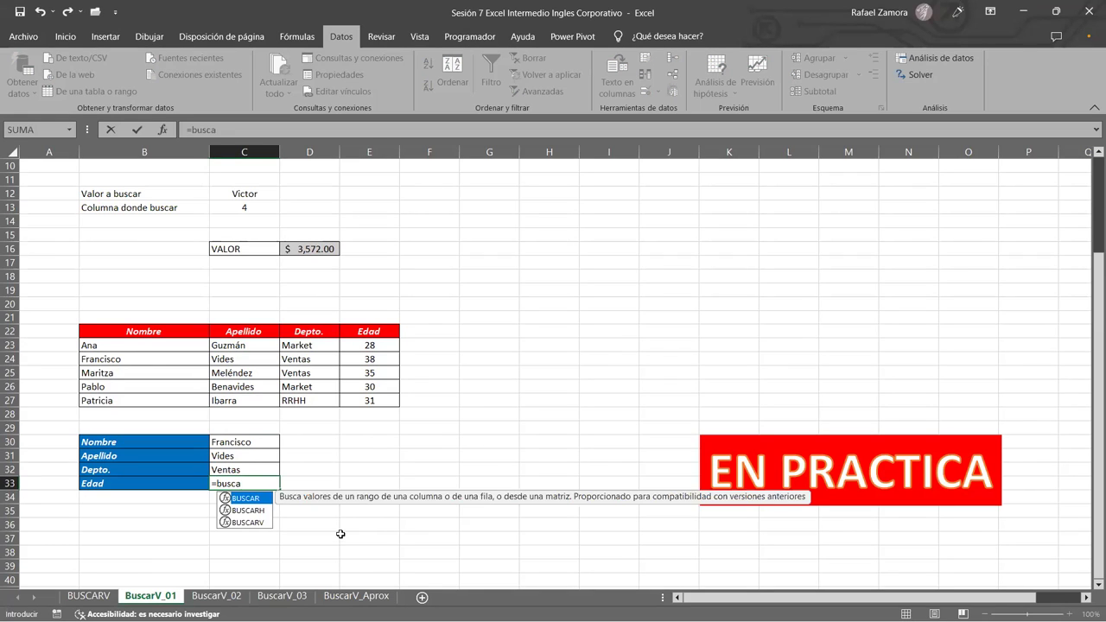
type("(")
key("BackSpace")
key("BackSpace")
double_click(251, 523)
left_click(258, 442)
type(",")
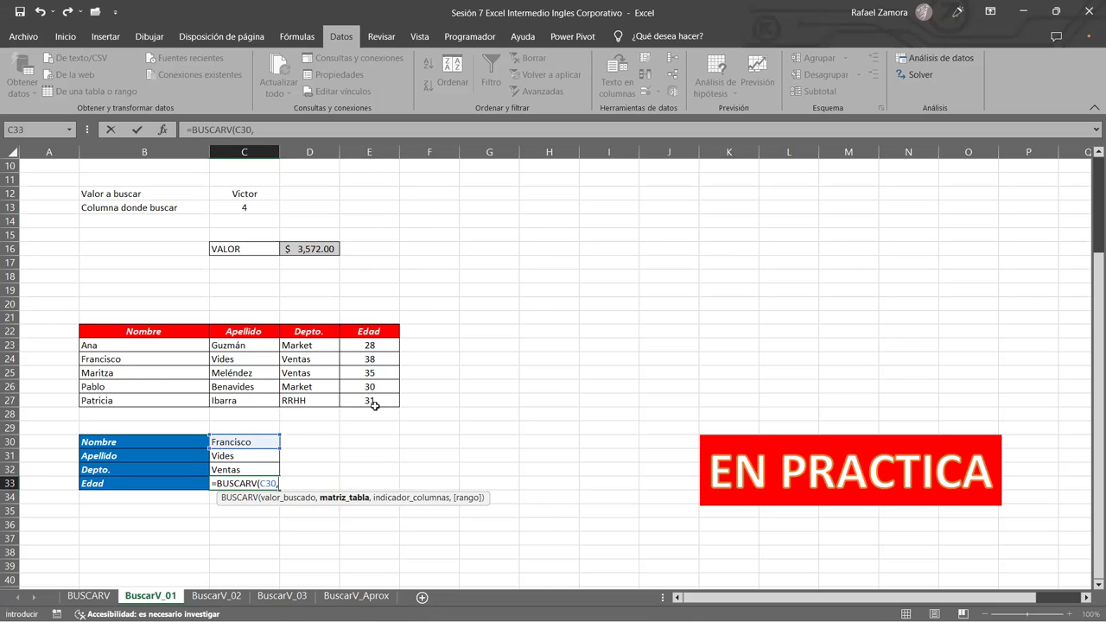
left_click_drag(83, 345, 374, 402)
type(",")
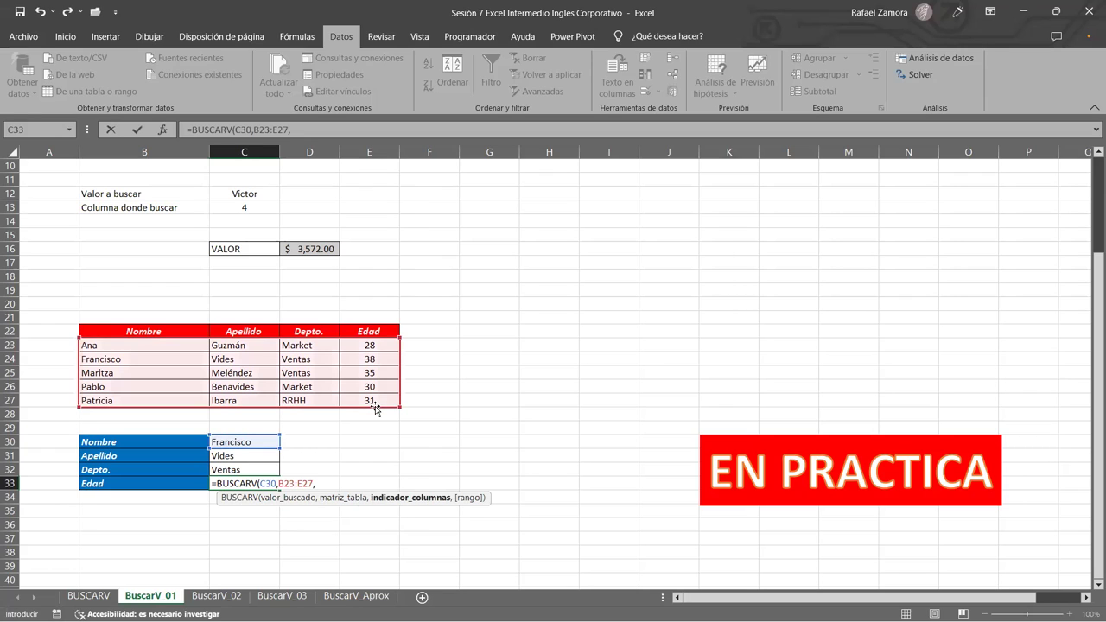
type("4")
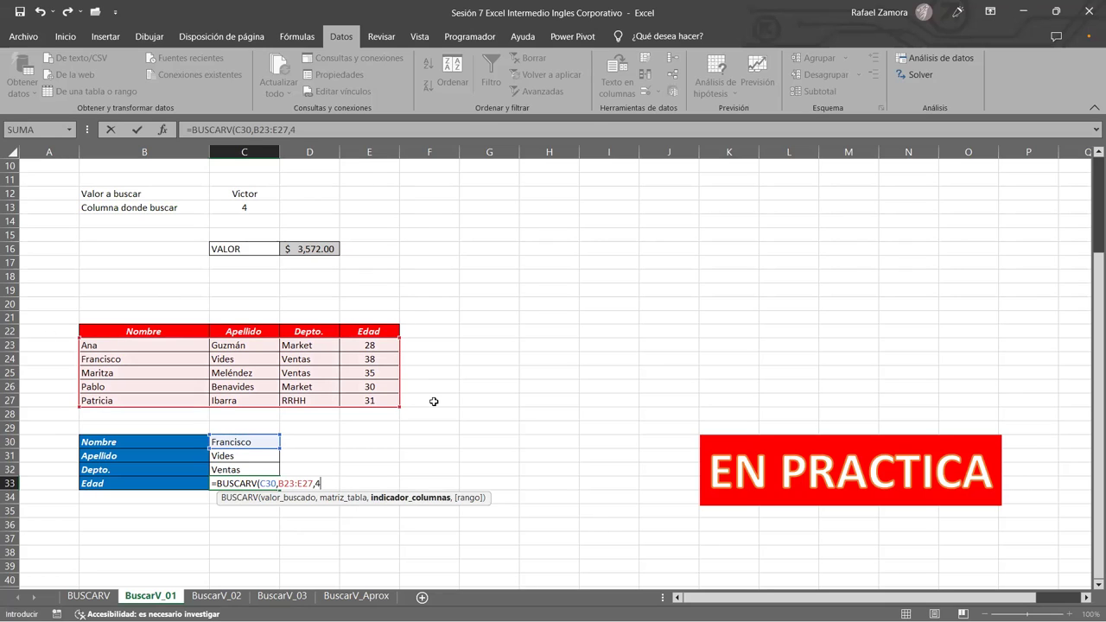
type(",")
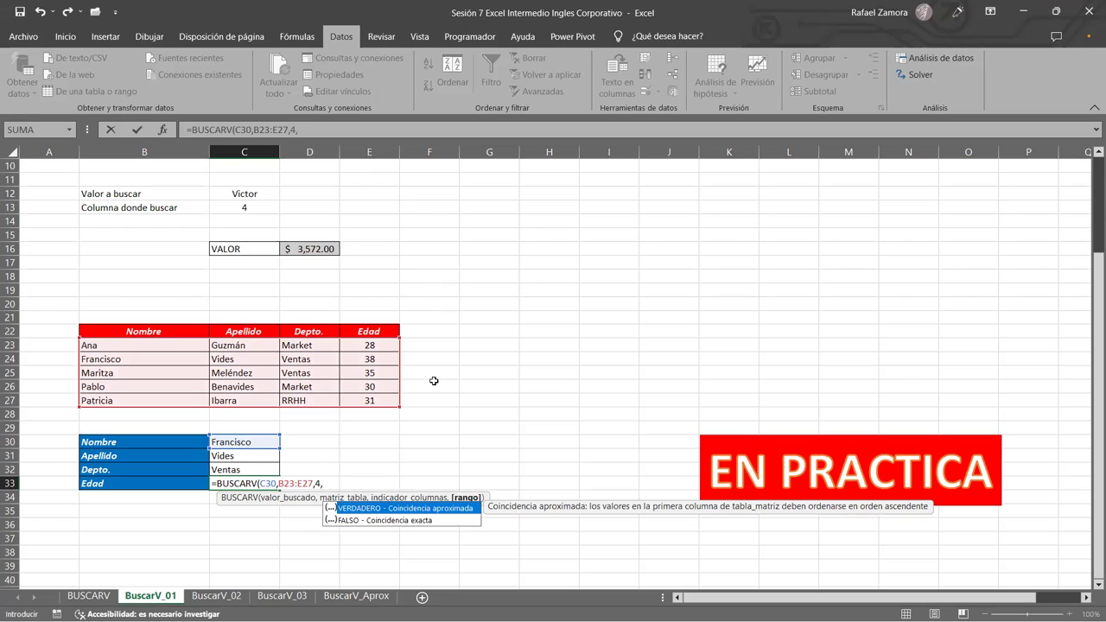
double_click(349, 521)
type(")")
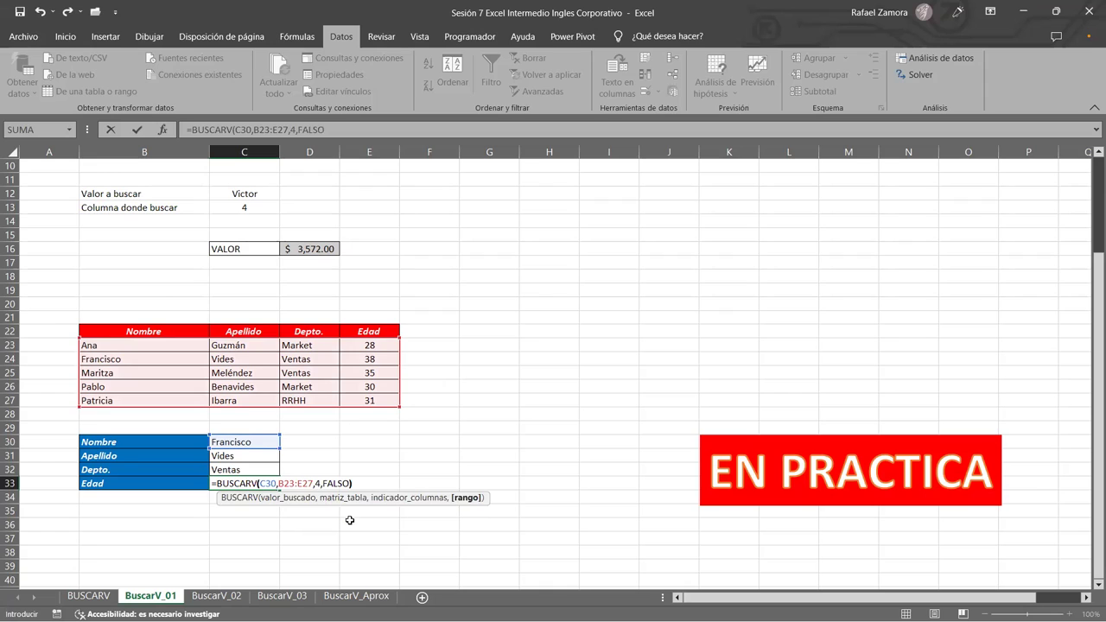
key("Return")
left_click_drag(249, 445, 251, 483)
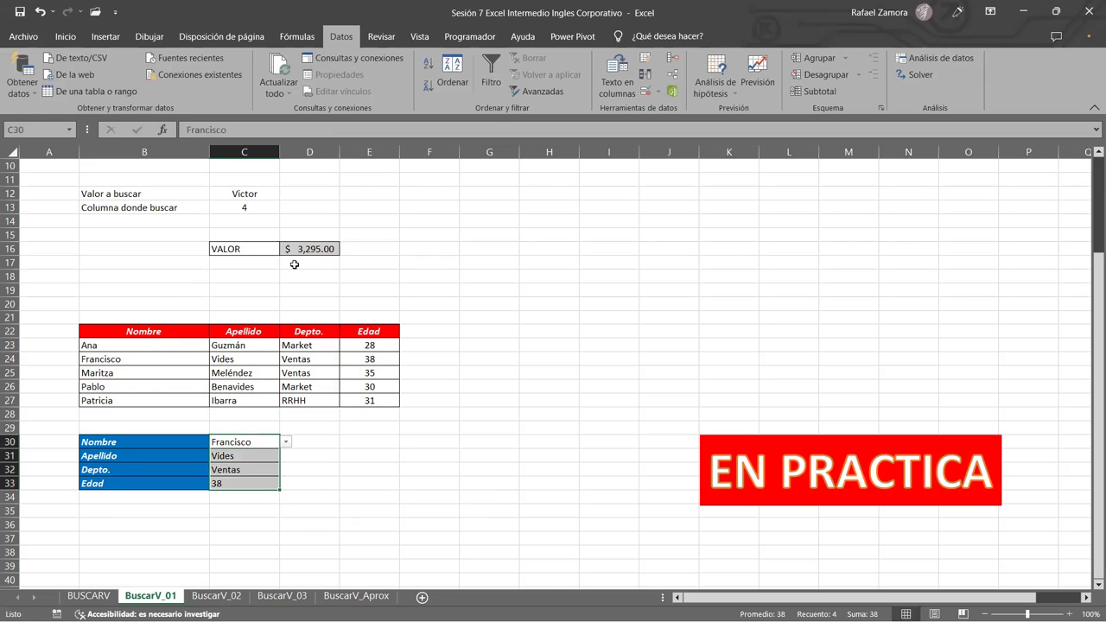
Step: Centre the lookup results in C30:C33
left_click(68, 38)
left_click(318, 85)
left_click(435, 439)
left_click(282, 444)
left_click(270, 442)
left_click(289, 444)
left_click(275, 441)
Step: Pick Maritza and then Pablo as Nombre, highlighting each row to compare results
left_click(286, 442)
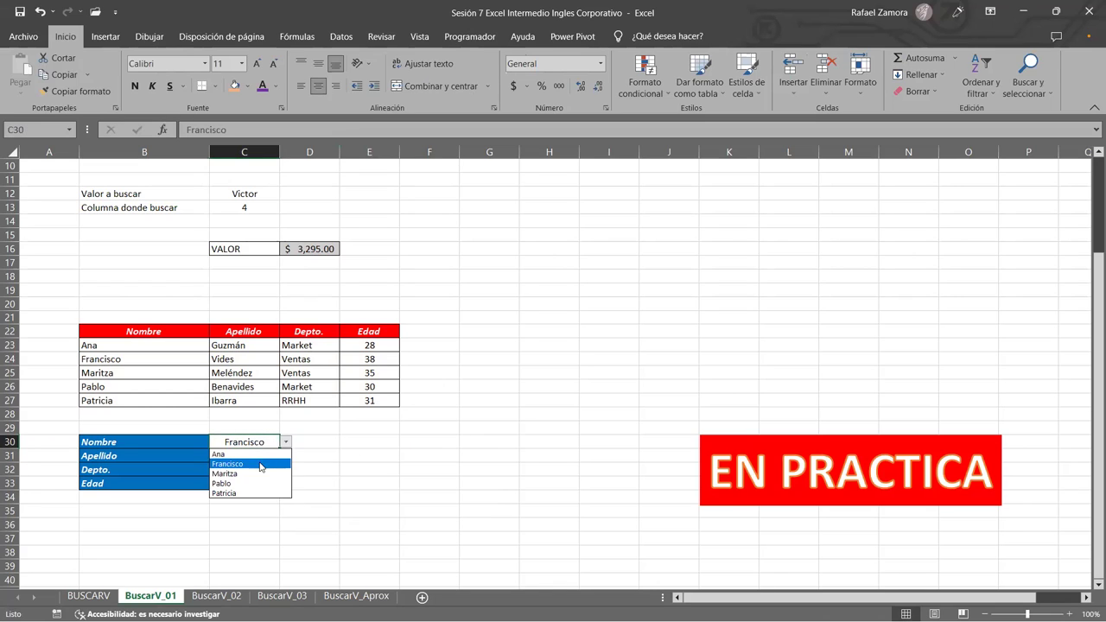
left_click(251, 474)
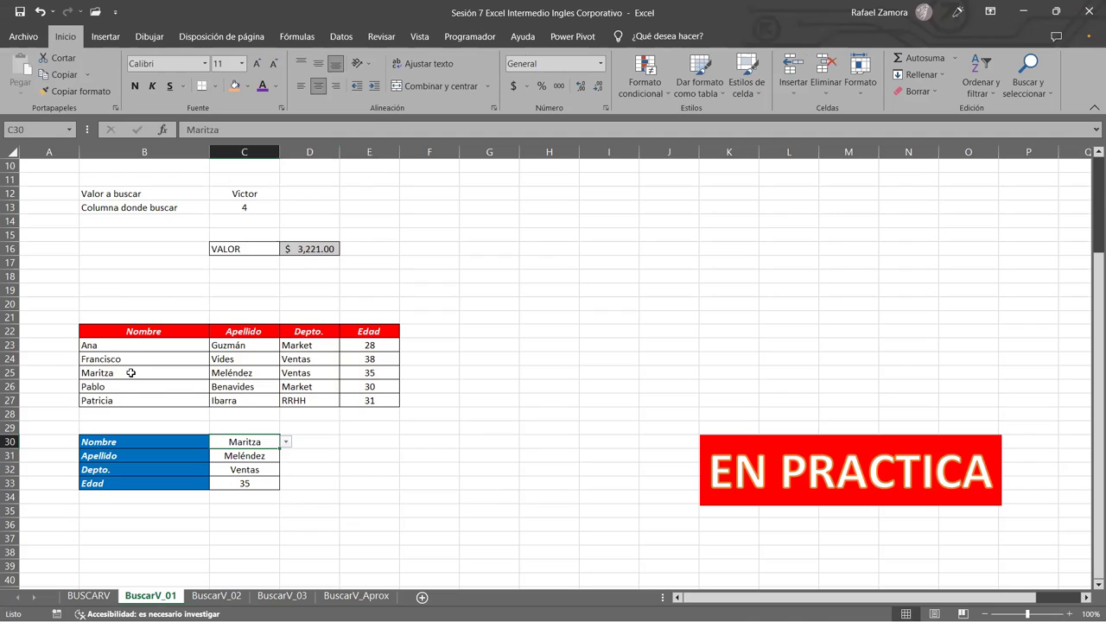
left_click_drag(130, 372, 381, 373)
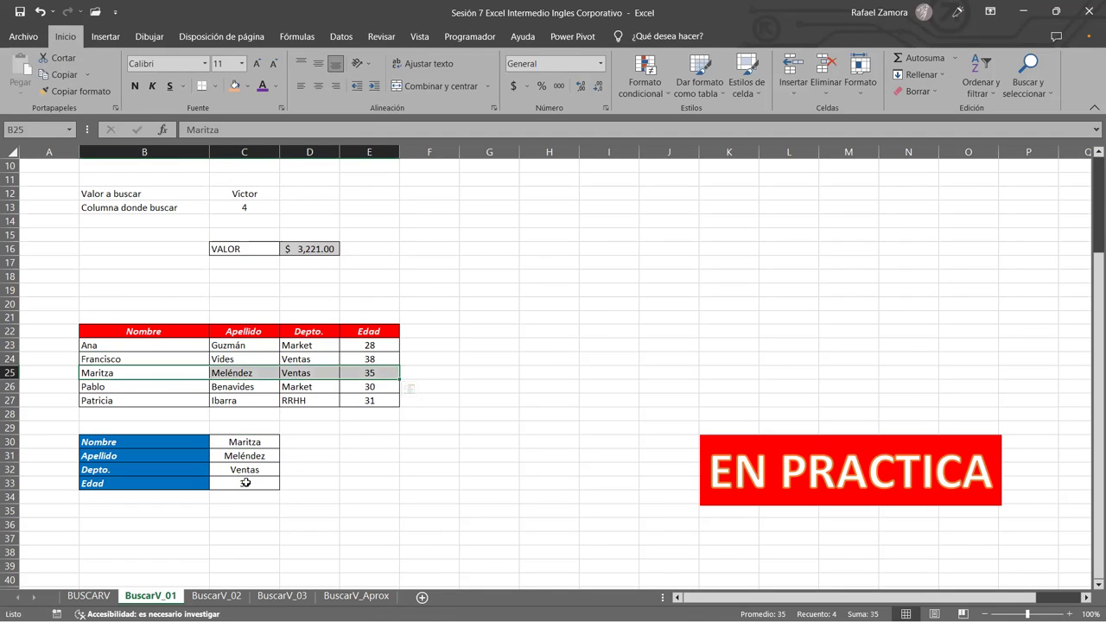
left_click(260, 442)
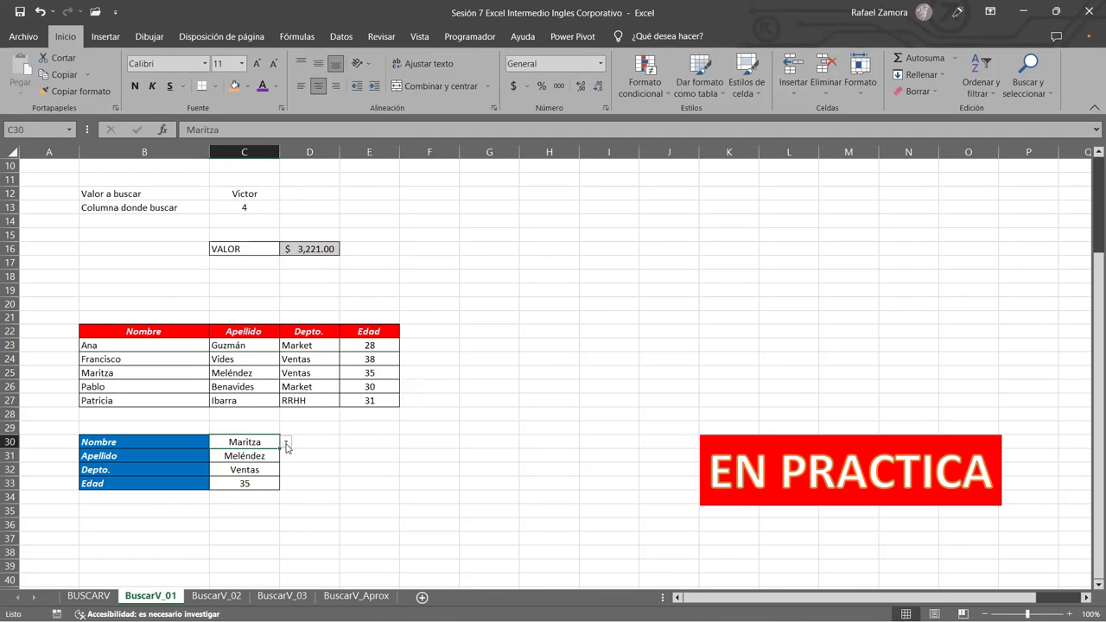
left_click(285, 441)
left_click(256, 483)
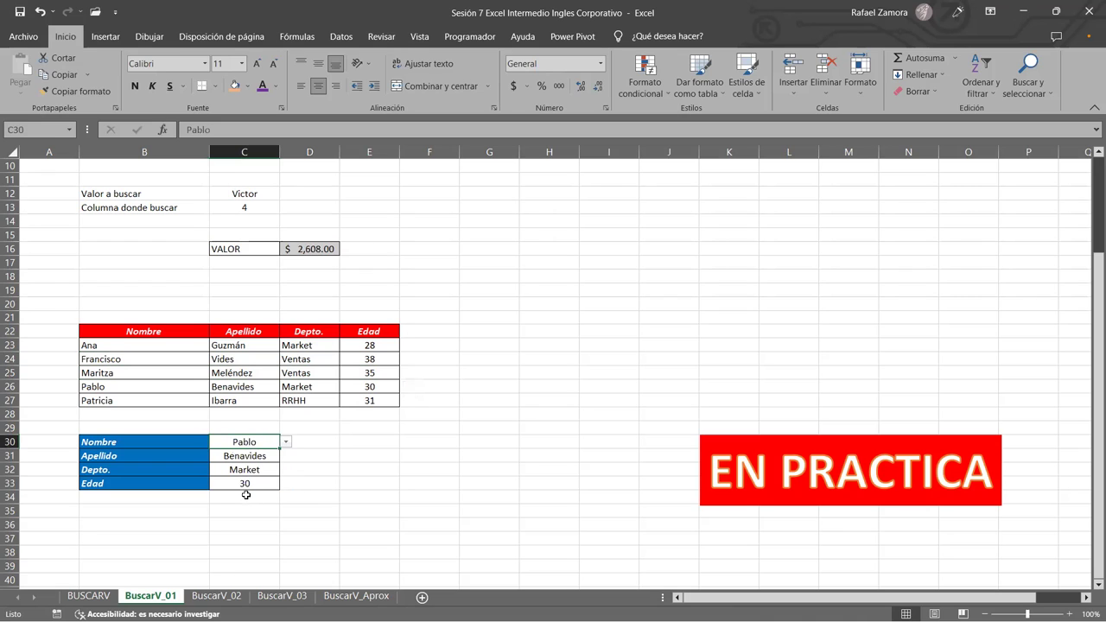
left_click(117, 387)
left_click(367, 387, "shift")
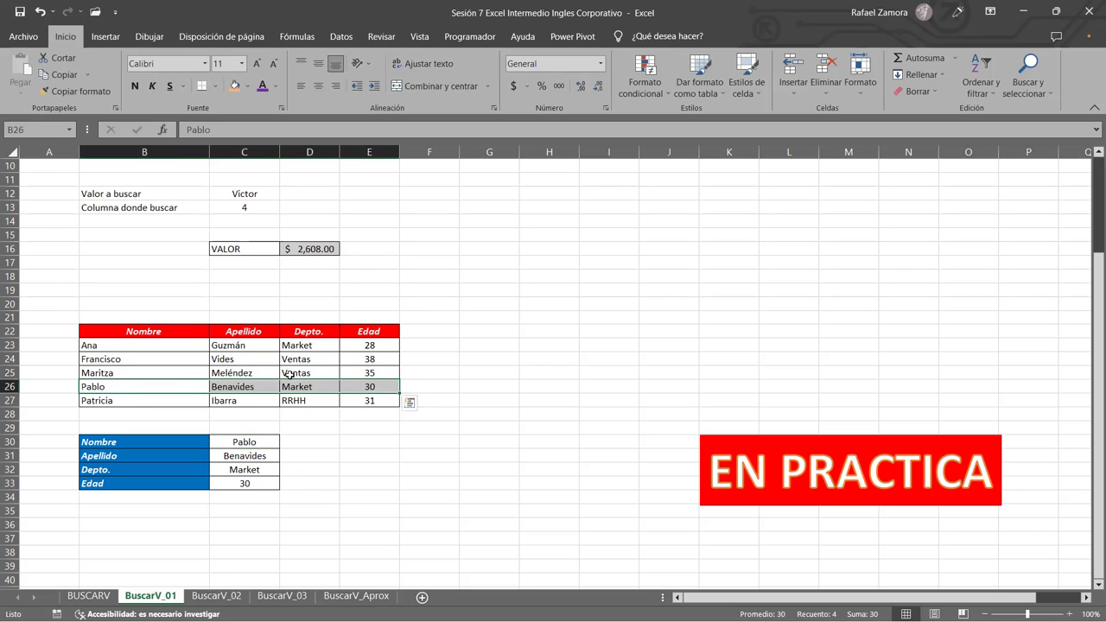
left_click(253, 443)
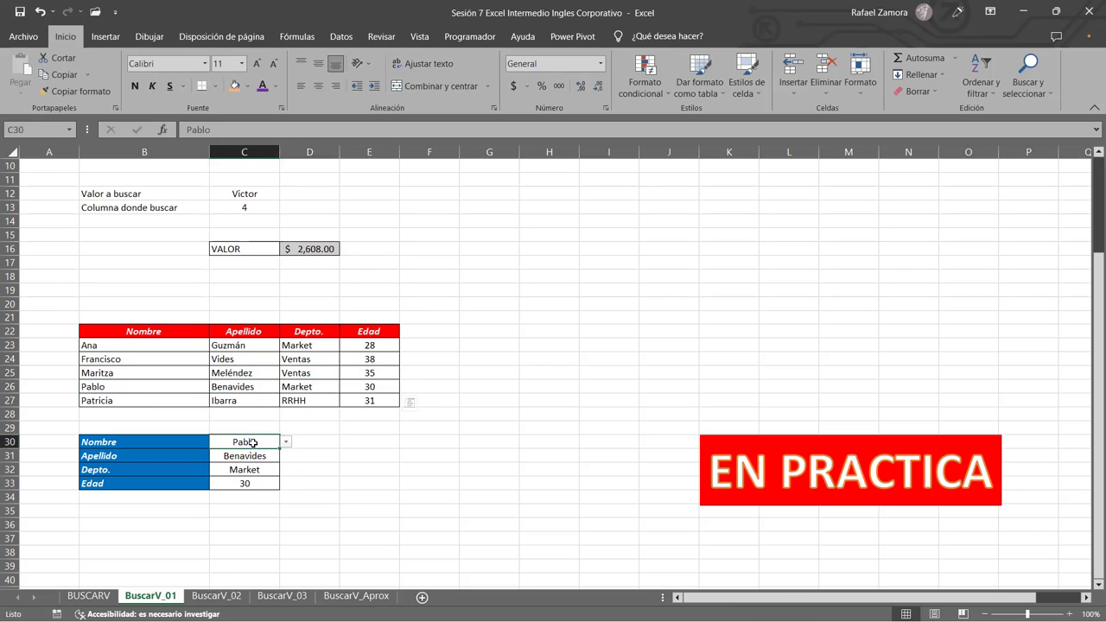
left_click(285, 442)
left_click(250, 454)
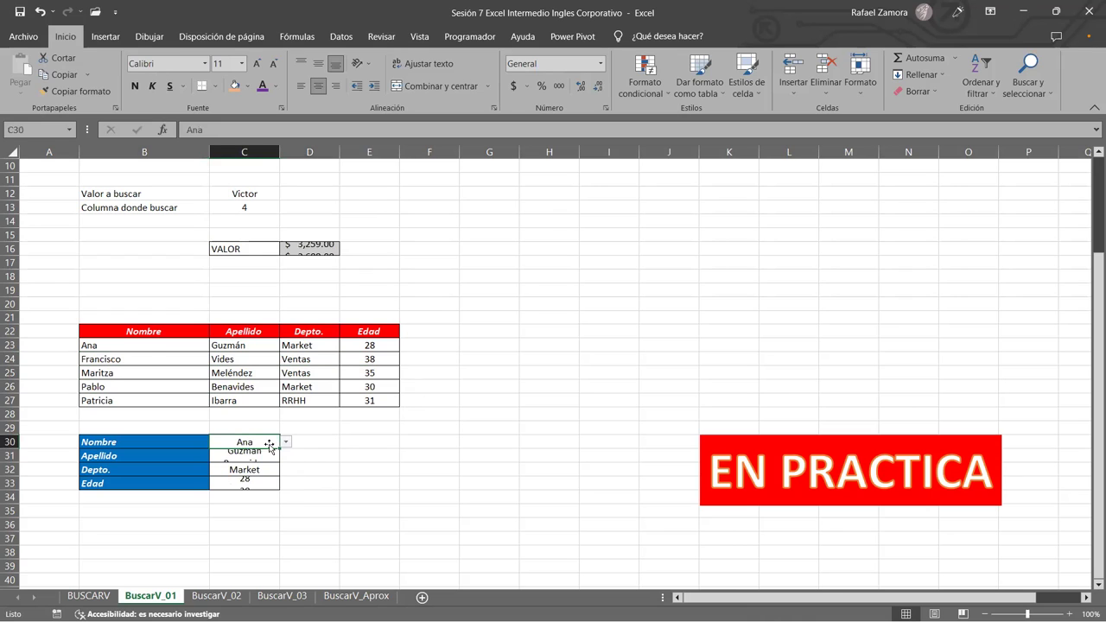
left_click(151, 339)
left_click_drag(151, 339, 380, 345)
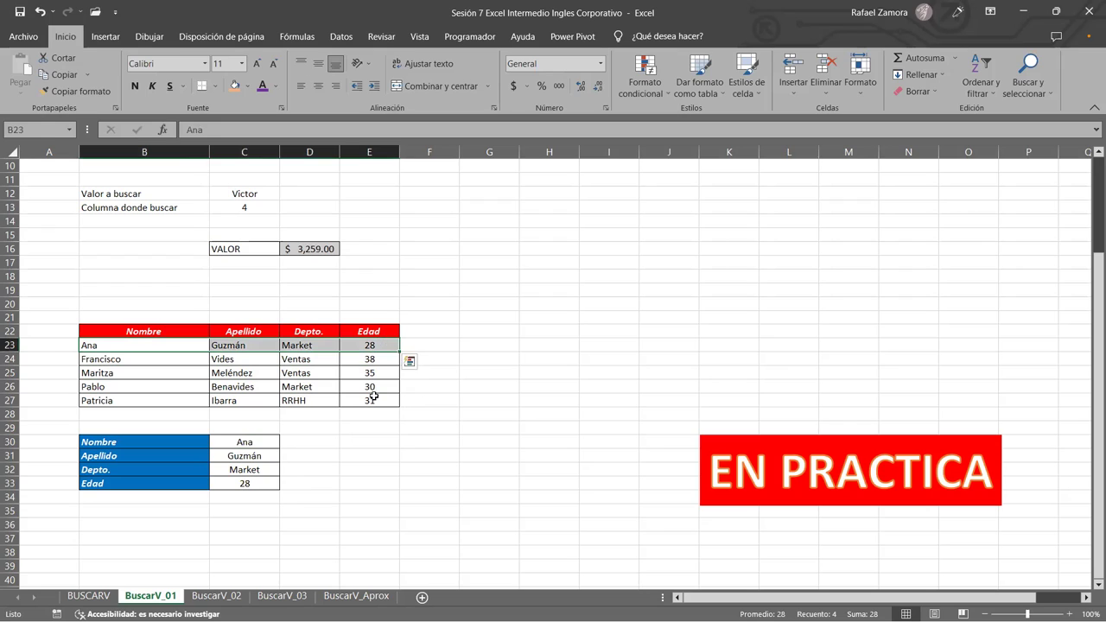
left_click(331, 470)
left_click(268, 442)
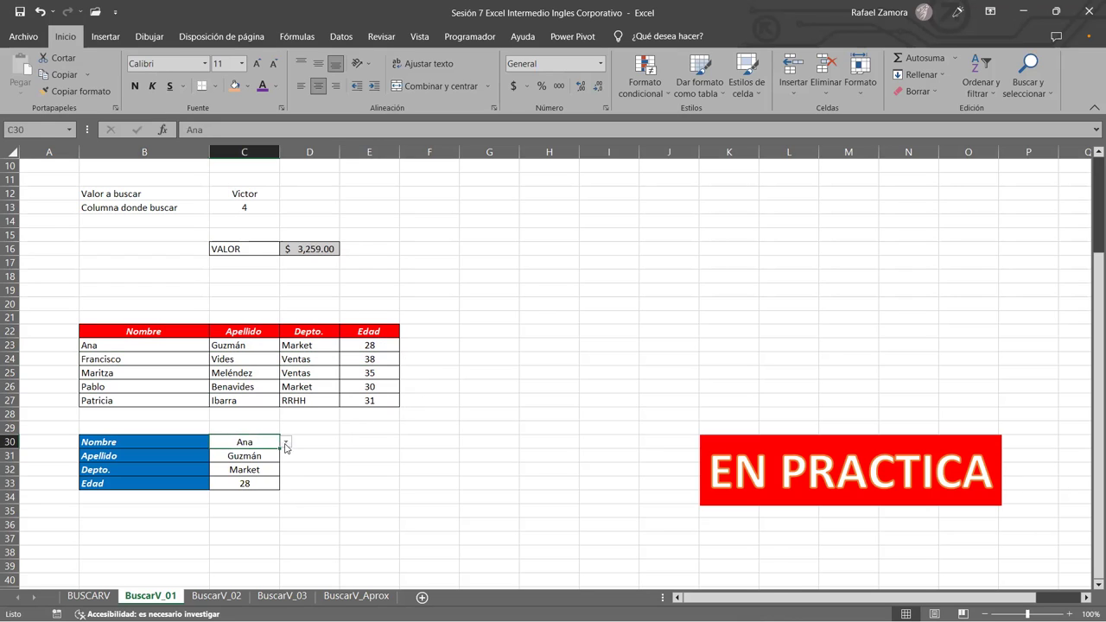
left_click(285, 442)
left_click(276, 494)
left_click(308, 483)
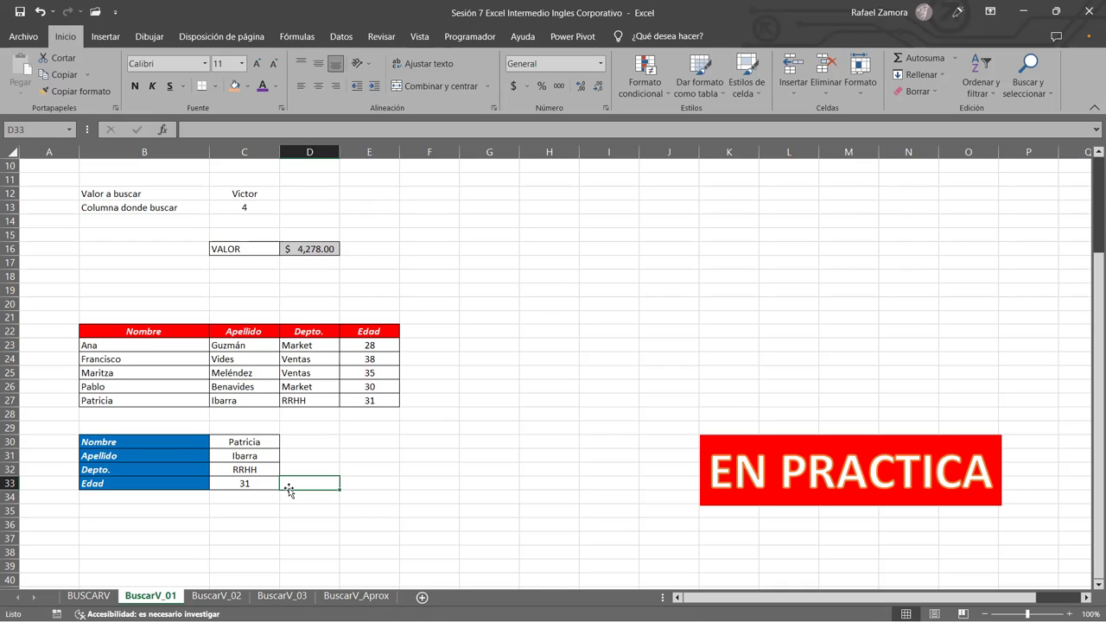
Step: Deselect cell G31 and go to the BUSCARV sheet with the function's definition
left_click(506, 453)
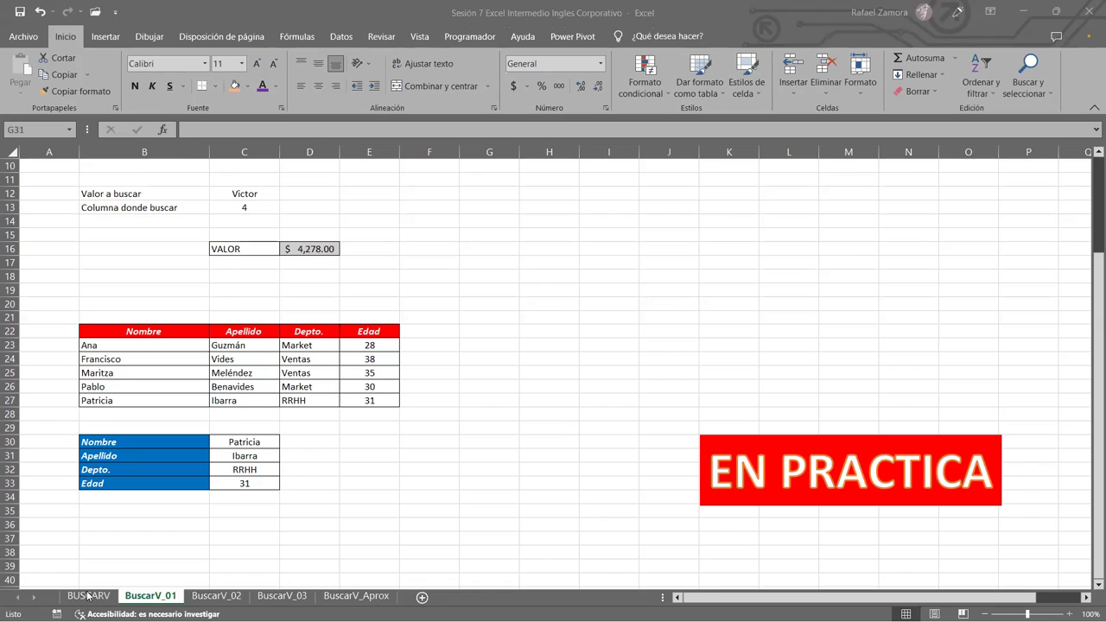
left_click(88, 595)
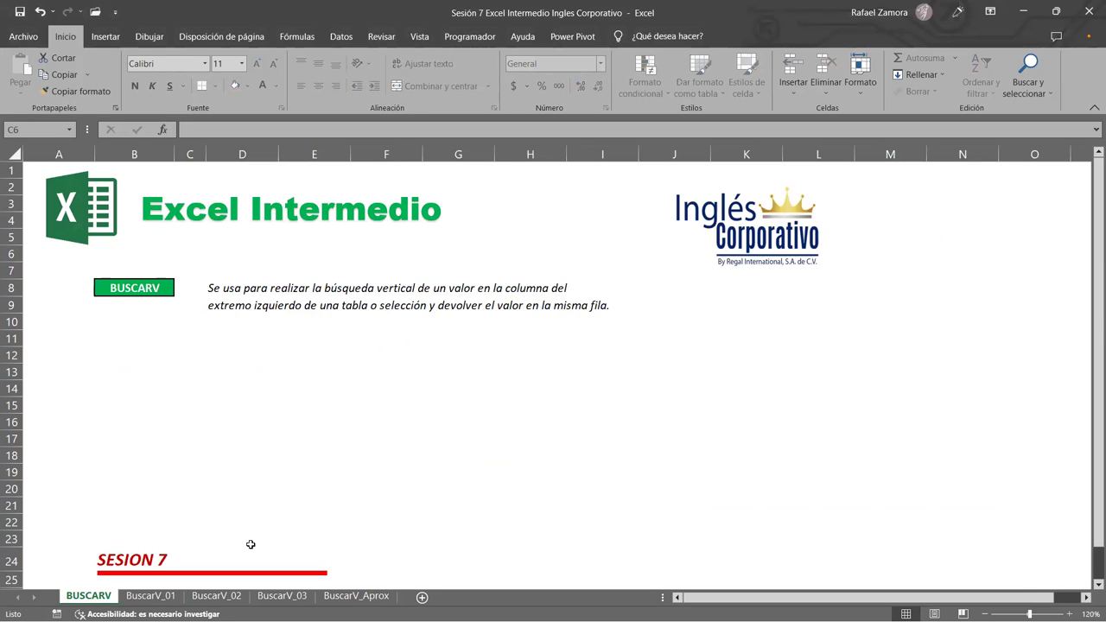
Step: Look at the BuscarV_02 sheet, then come back to BuscarV_01
left_click(153, 596)
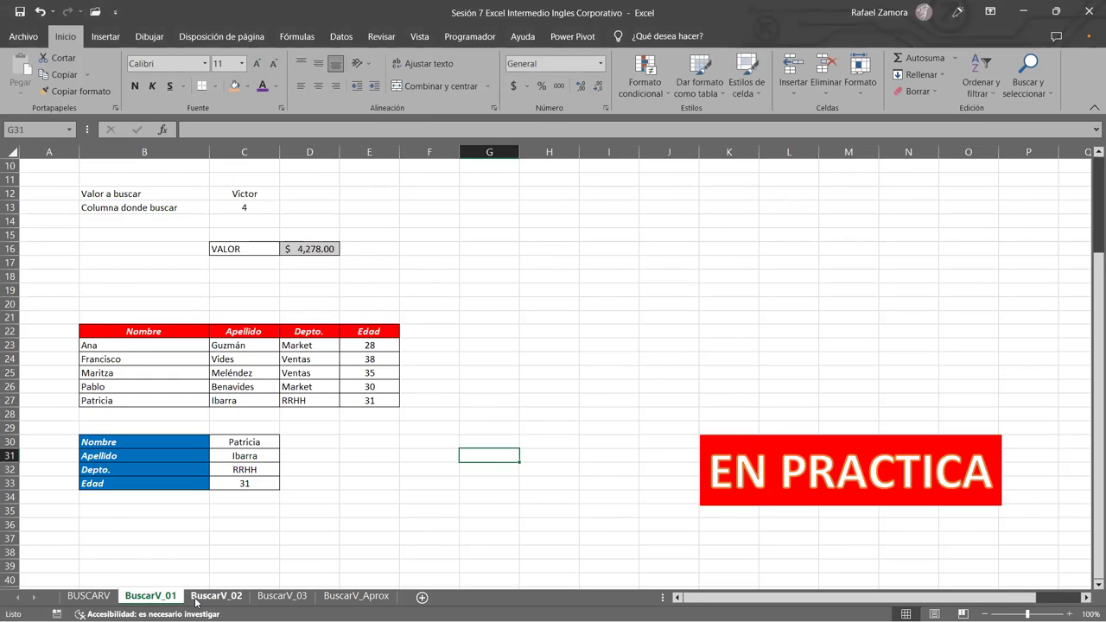
left_click(197, 602)
left_click(143, 597)
Step: Highlight the names Ana to Patricia in B23:B27, then the whole table B23:E27, then deselect
left_click_drag(144, 346, 143, 400)
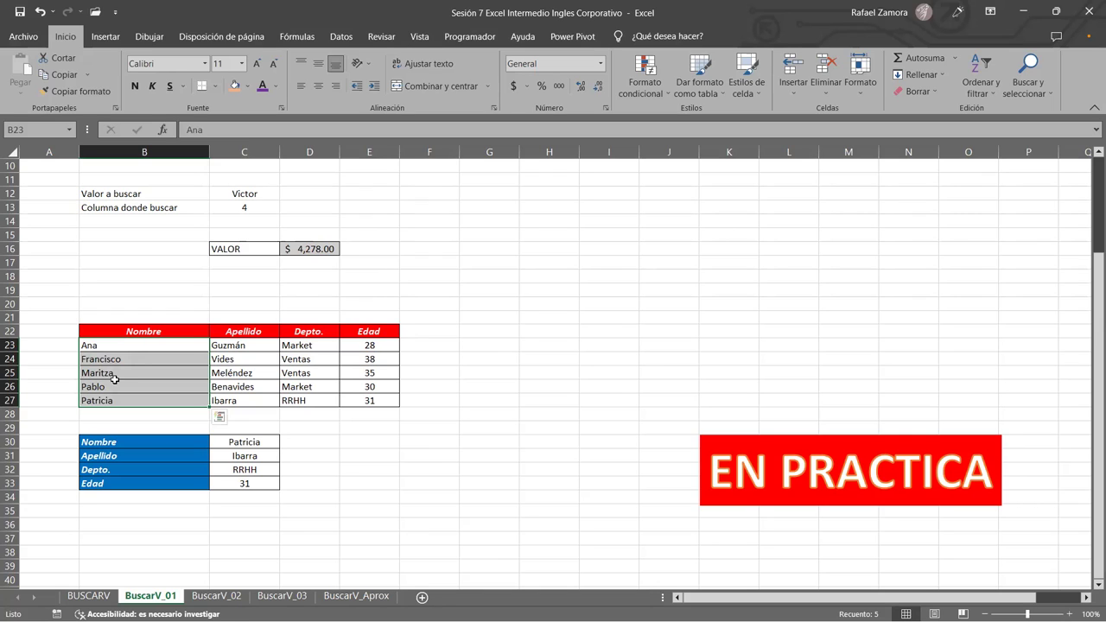
left_click(98, 346)
left_click_drag(144, 350, 380, 400)
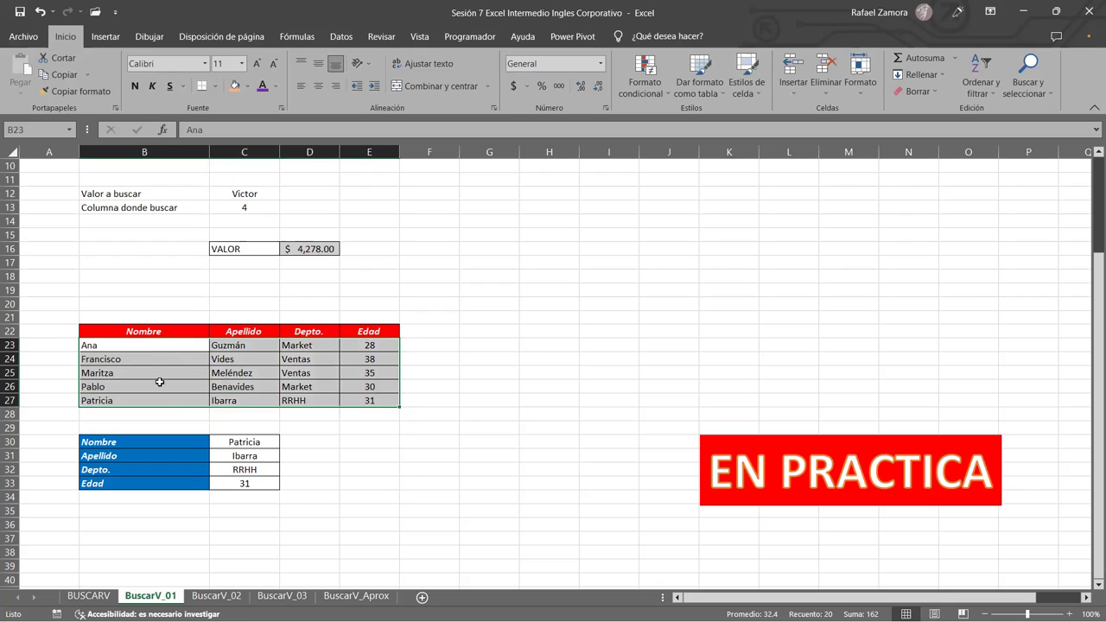
left_click(431, 392)
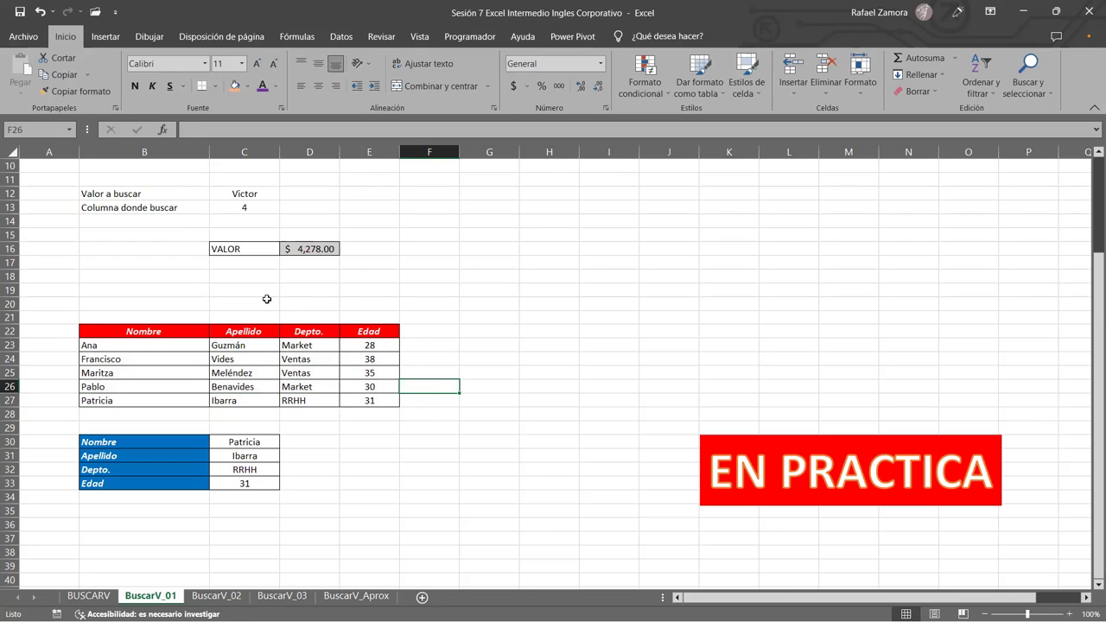
left_click(465, 480)
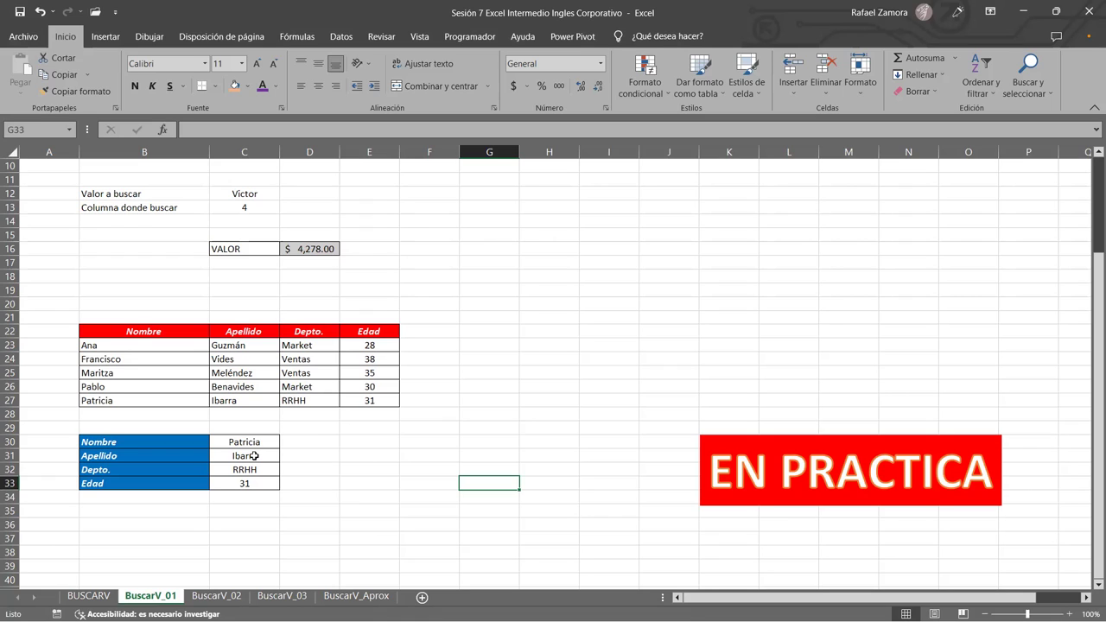
Step: Select the Nombre cell C30
left_click(256, 441)
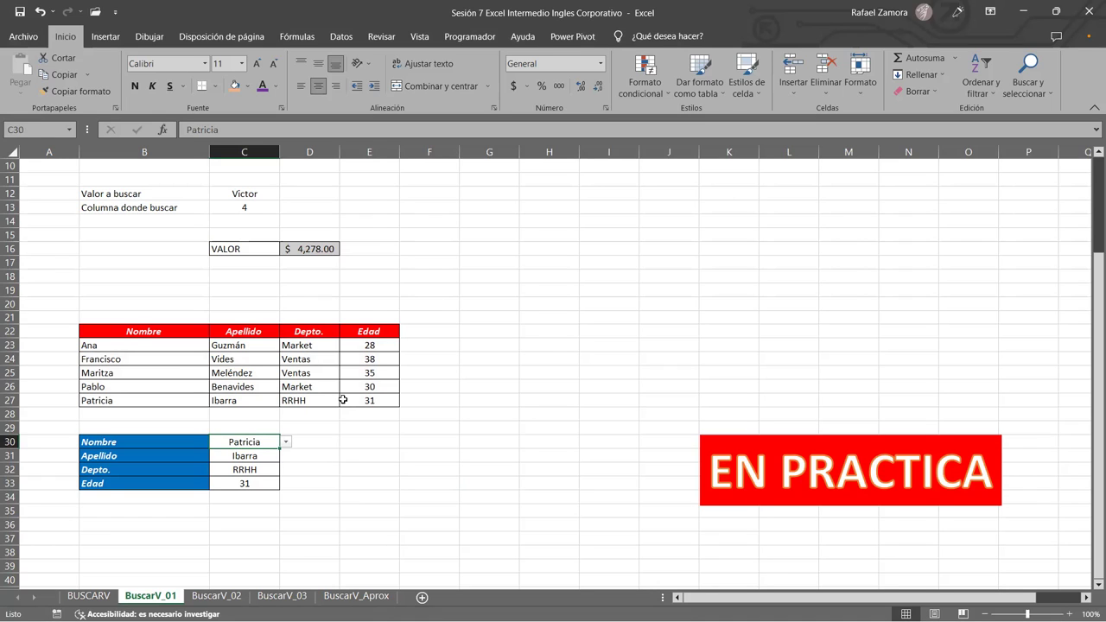
left_click(284, 442)
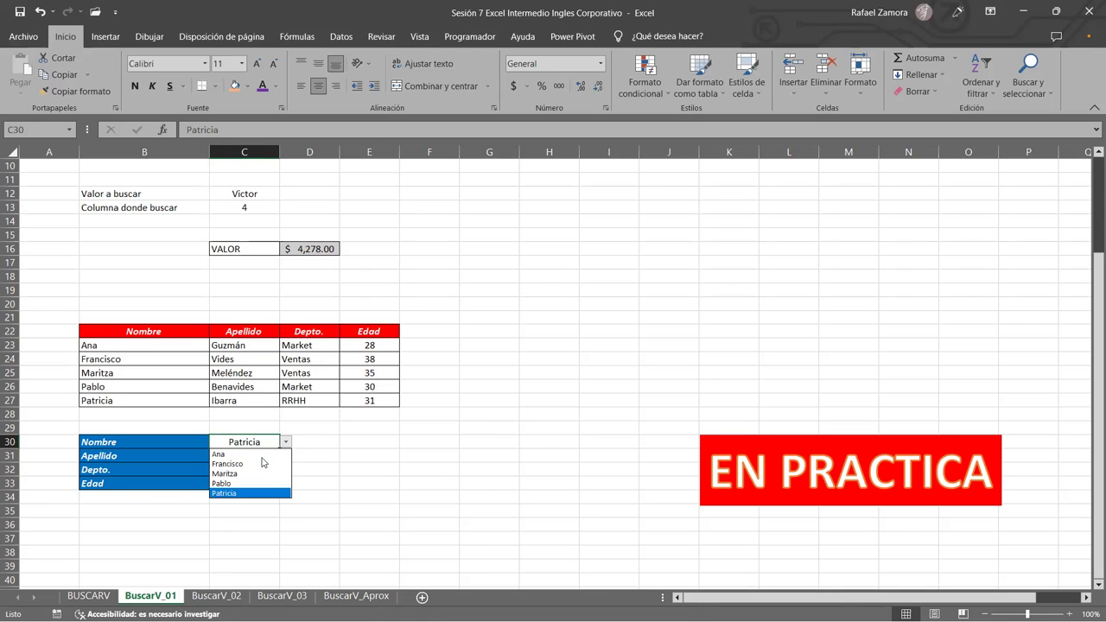
left_click(242, 468)
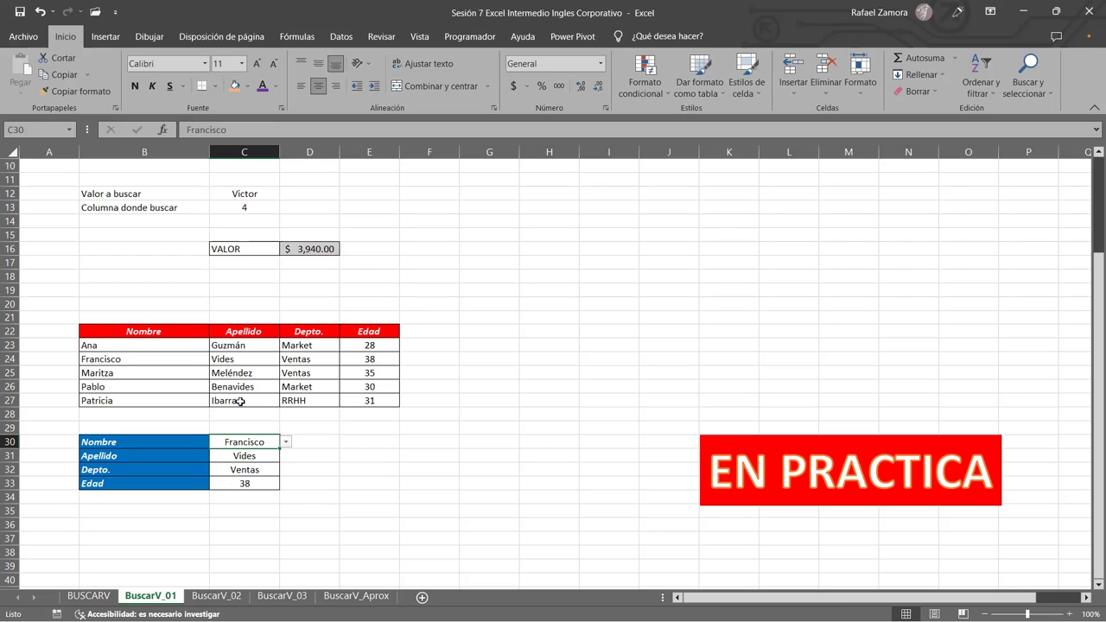
left_click(181, 346)
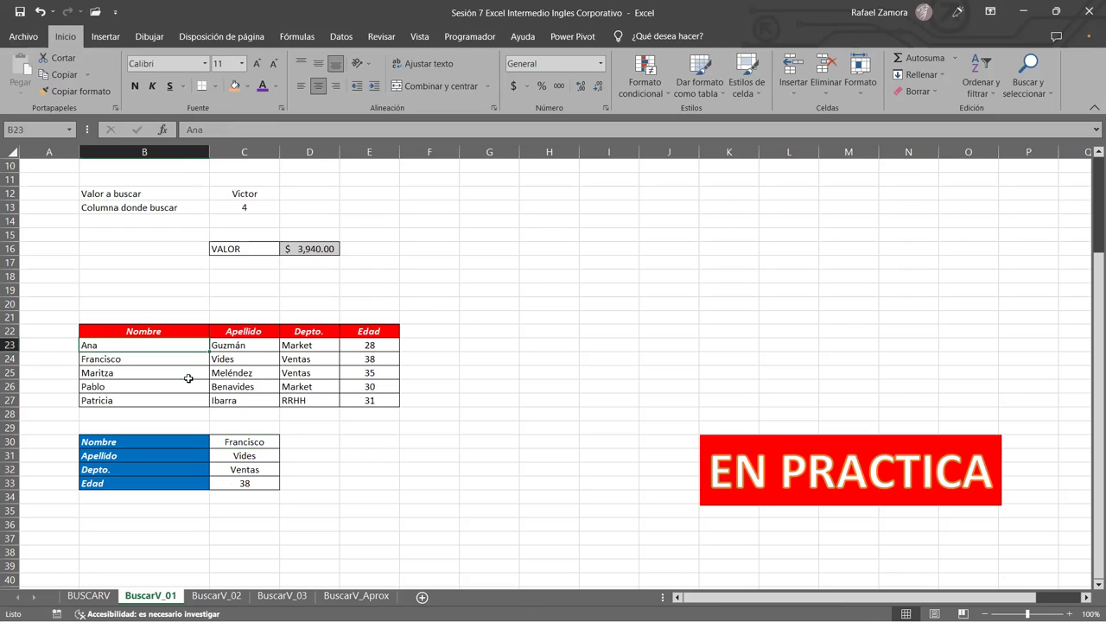
left_click_drag(189, 378, 189, 400)
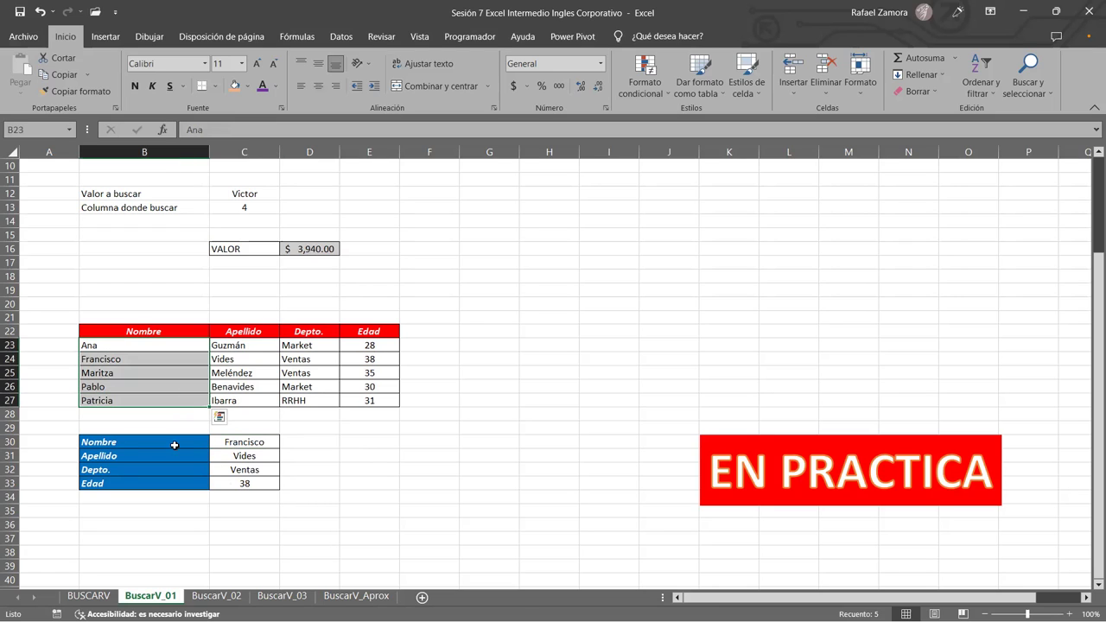
left_click(168, 351)
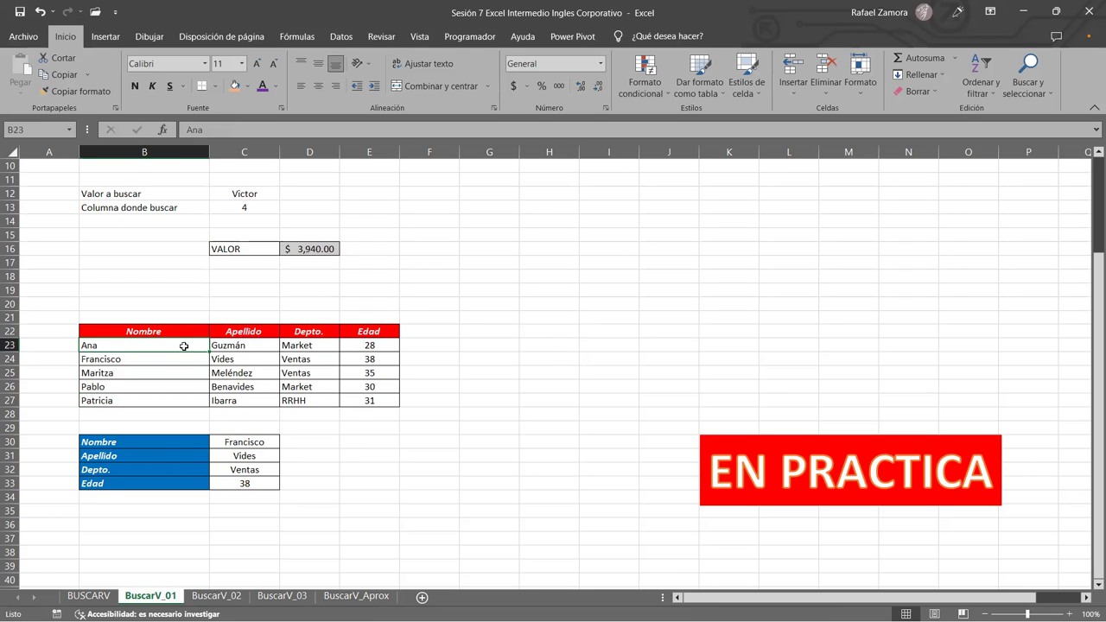
left_click_drag(170, 344, 176, 402)
left_click(444, 427)
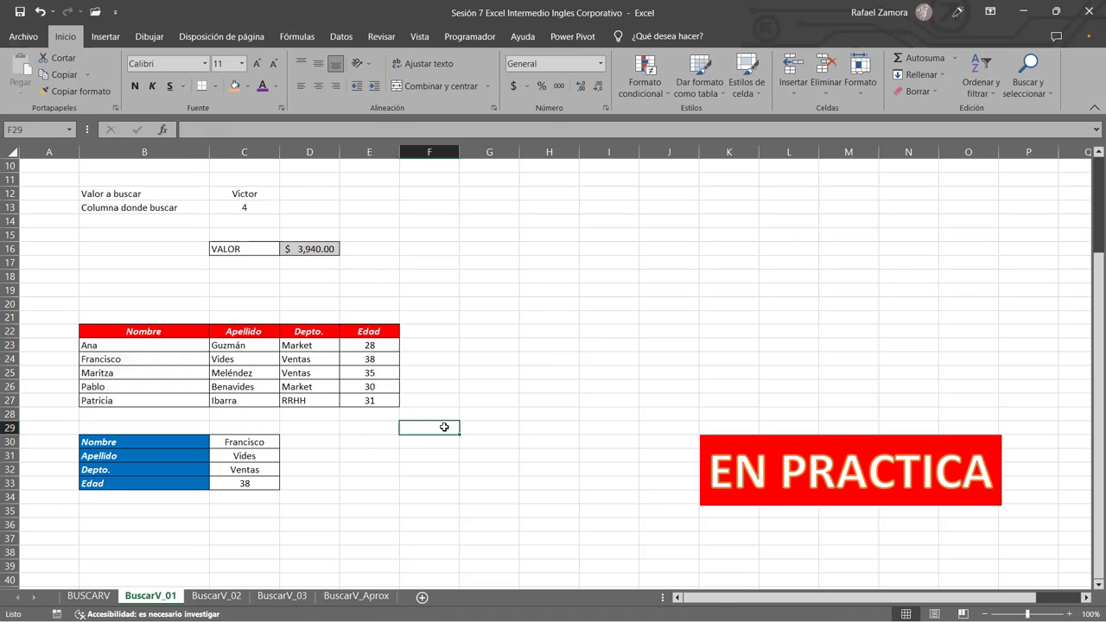
Step: Edit C31's =BUSCARV(C30,B23:E27,2,0) formula and inspect its C30 and B23:E27 arguments
double_click(262, 453)
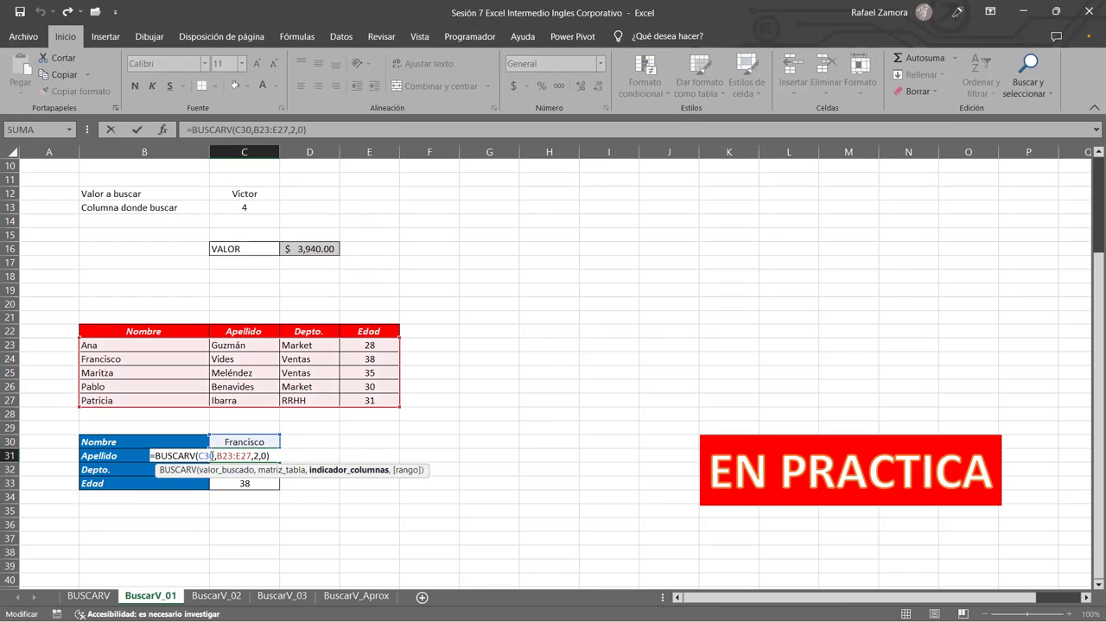
left_click_drag(198, 455, 216, 456)
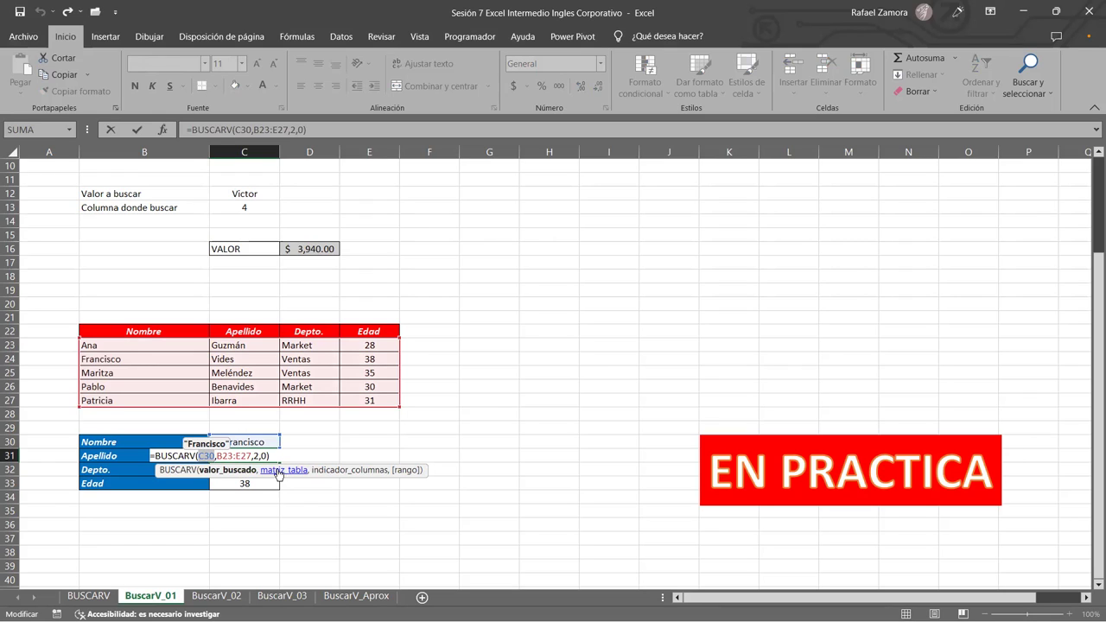
left_click(228, 455)
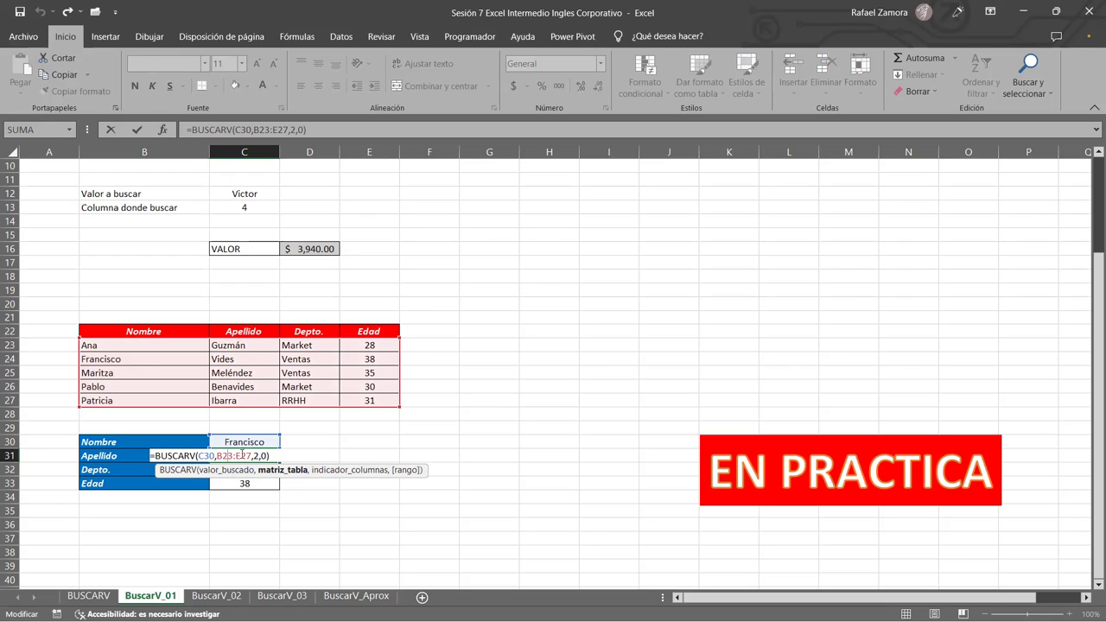
left_click(213, 456)
left_click(199, 455)
left_click(236, 456)
left_click_drag(80, 339, 80, 340)
left_click(256, 455)
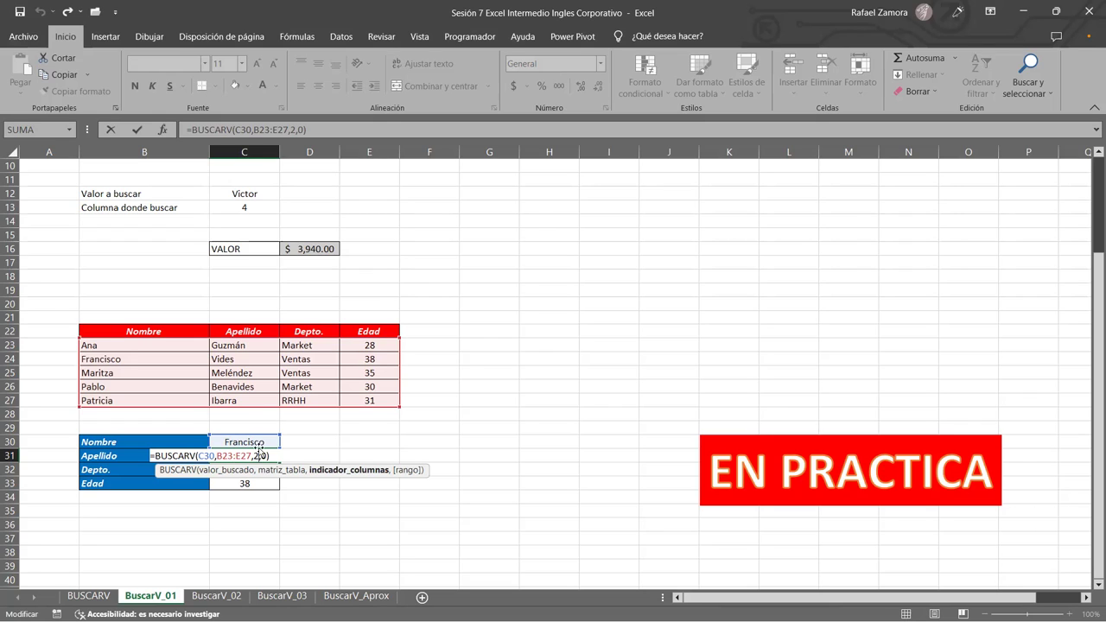
left_click(265, 455)
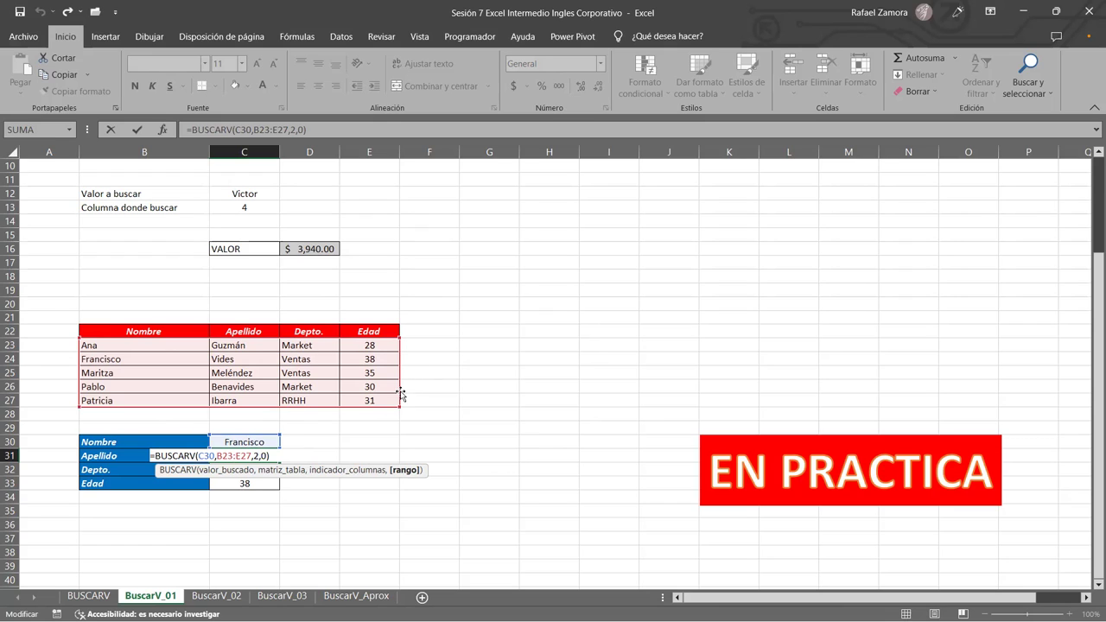
Step: Narrow the Apellido formula's table range in C31 to B23:C27
left_click_drag(396, 404, 279, 406)
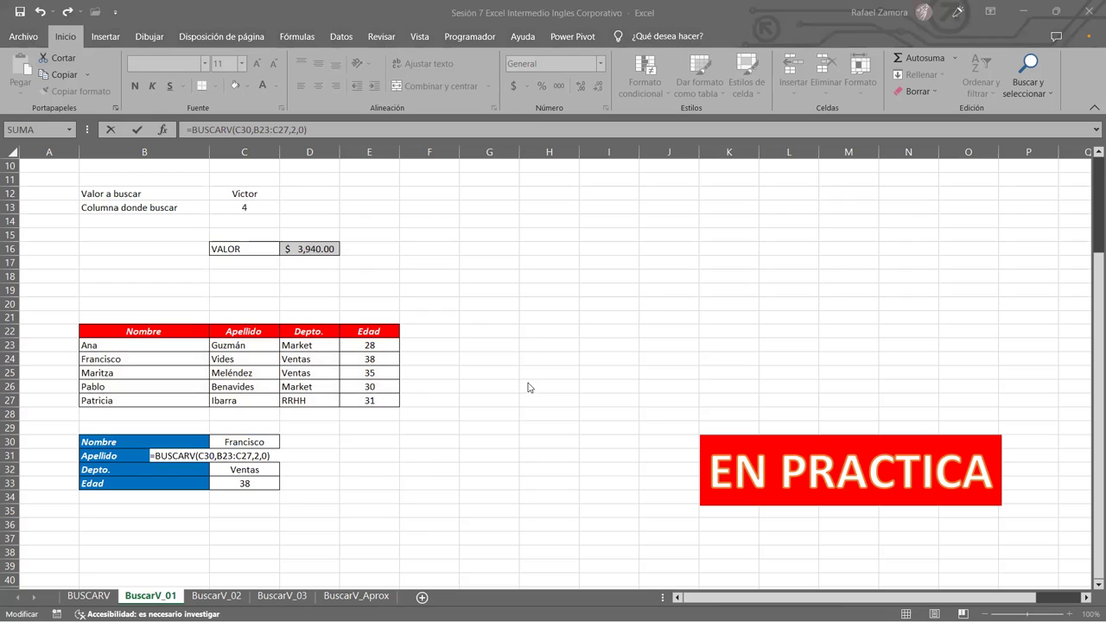
left_click(260, 455)
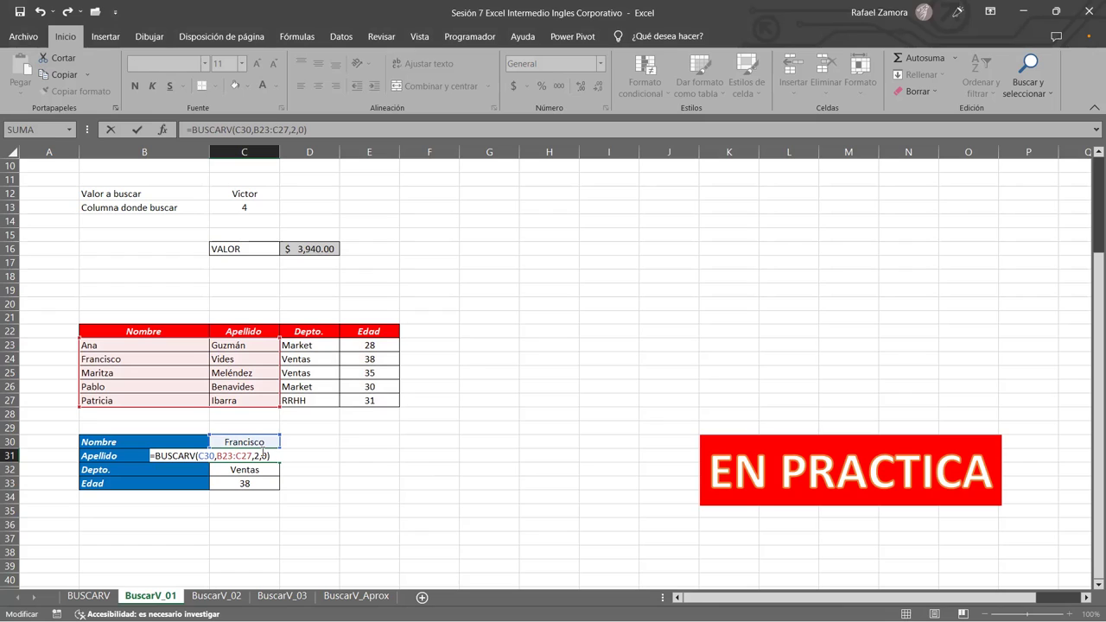
left_click(258, 456)
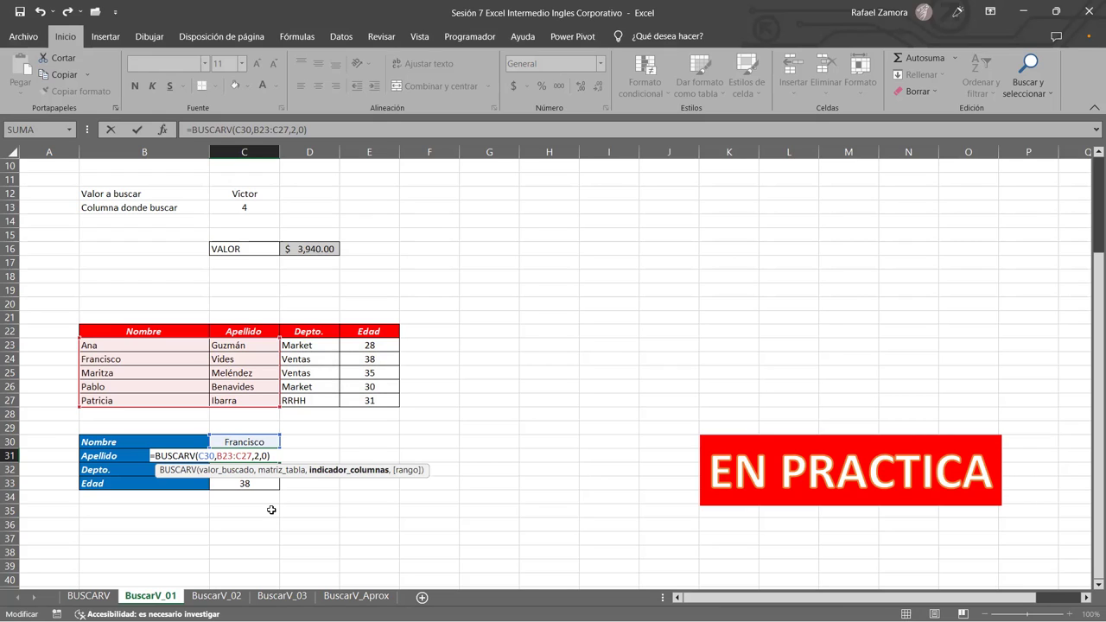
Step: Commit the C31 formula, then narrow C32's Depto. lookup table to B23:D27
key("Return")
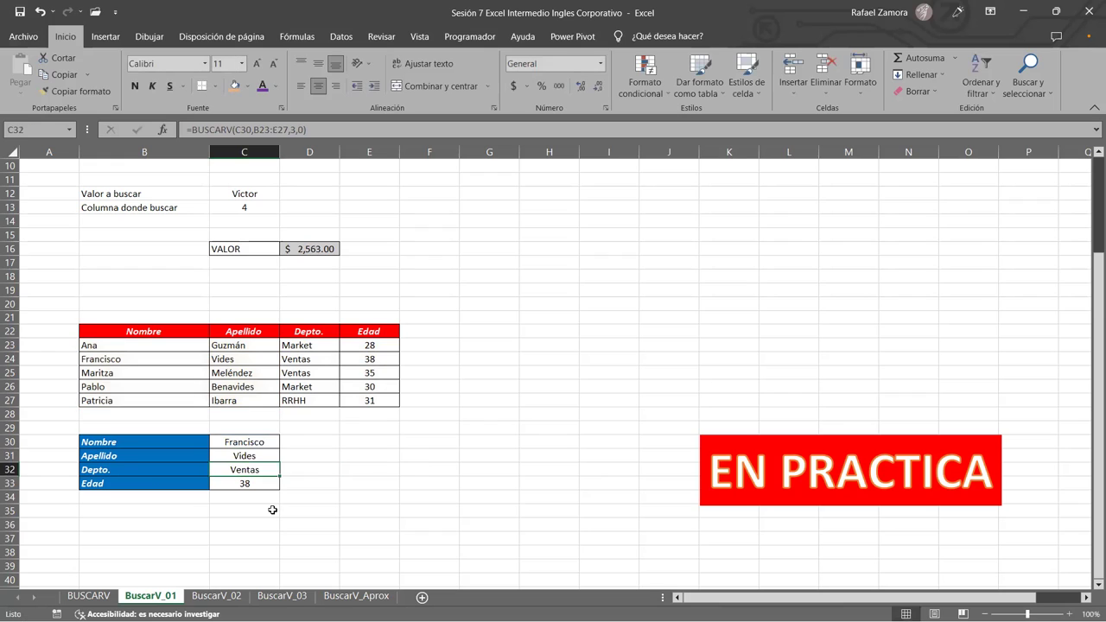
double_click(258, 470)
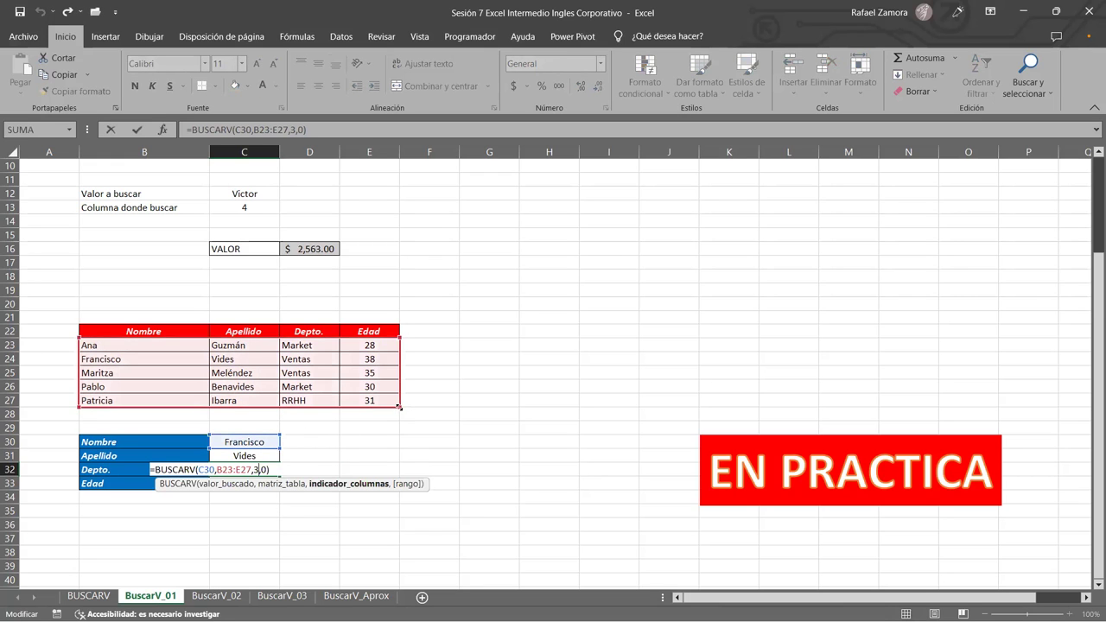
left_click_drag(400, 408, 345, 403)
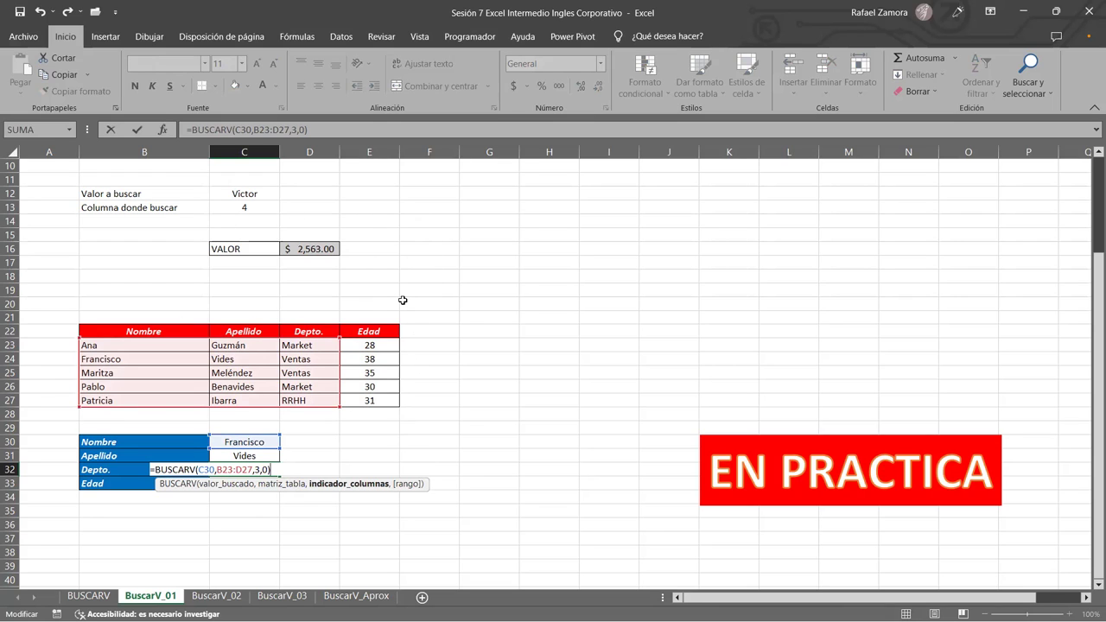
key("Return")
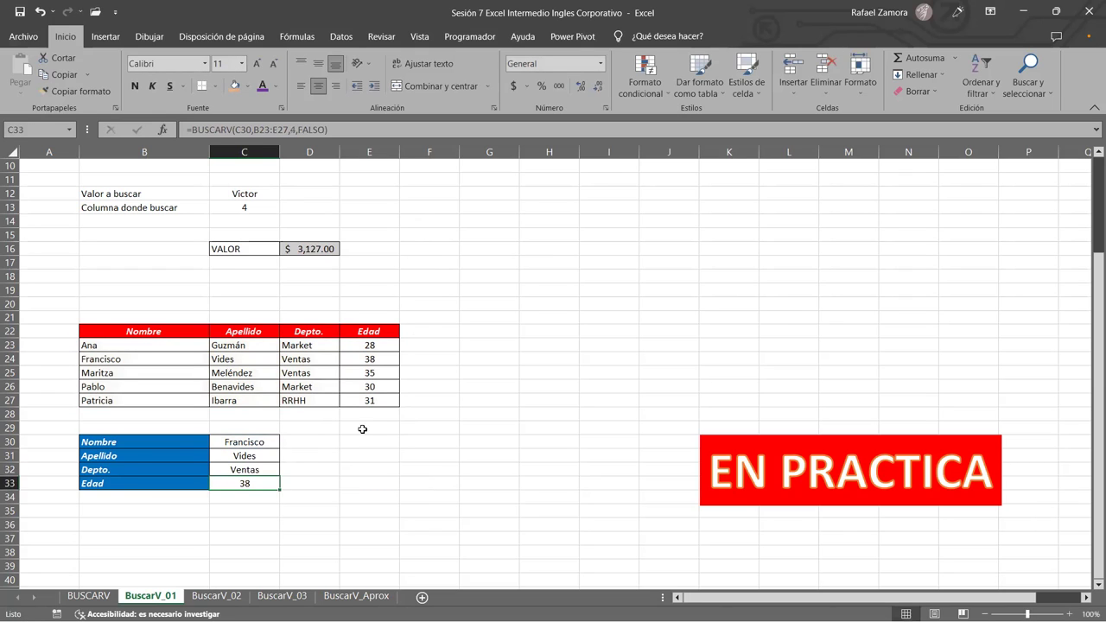
double_click(265, 481)
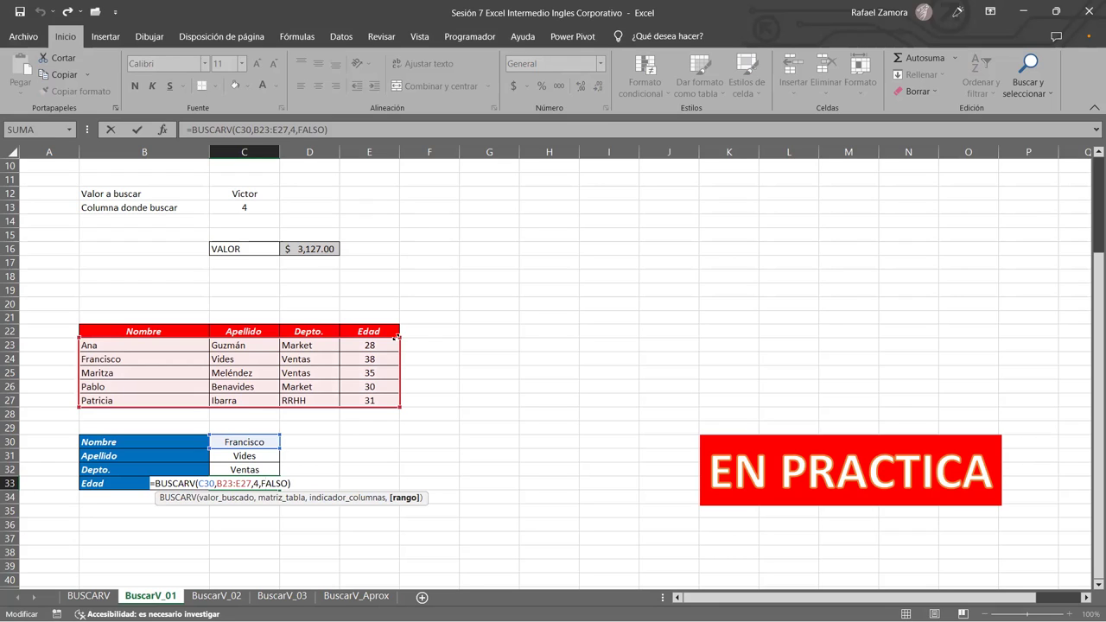
left_click_drag(396, 338, 400, 325)
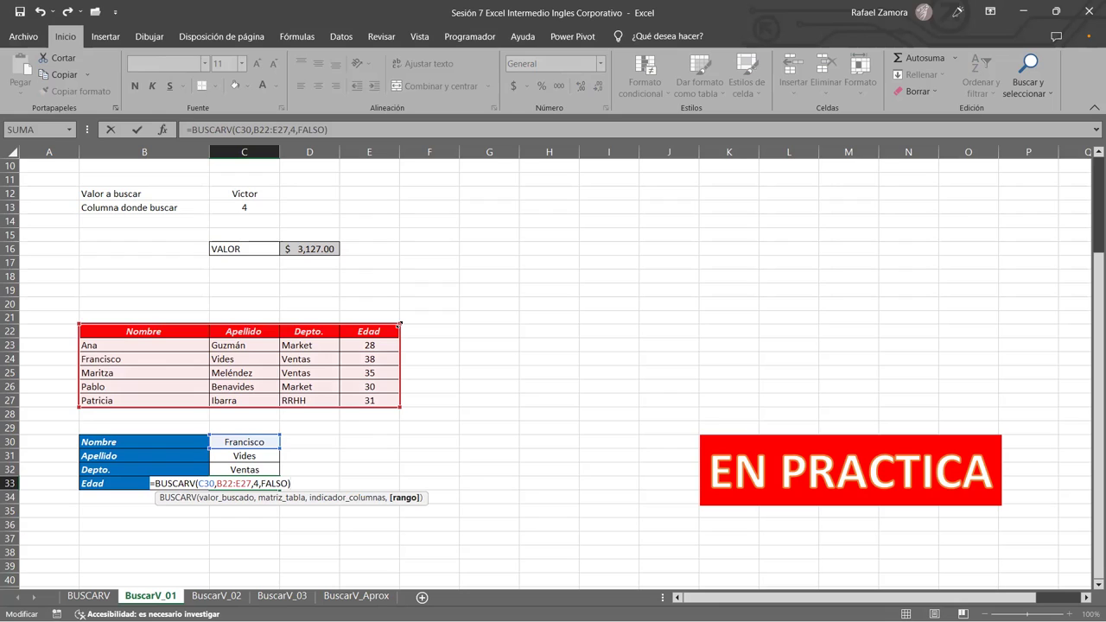
left_click_drag(399, 325, 395, 344)
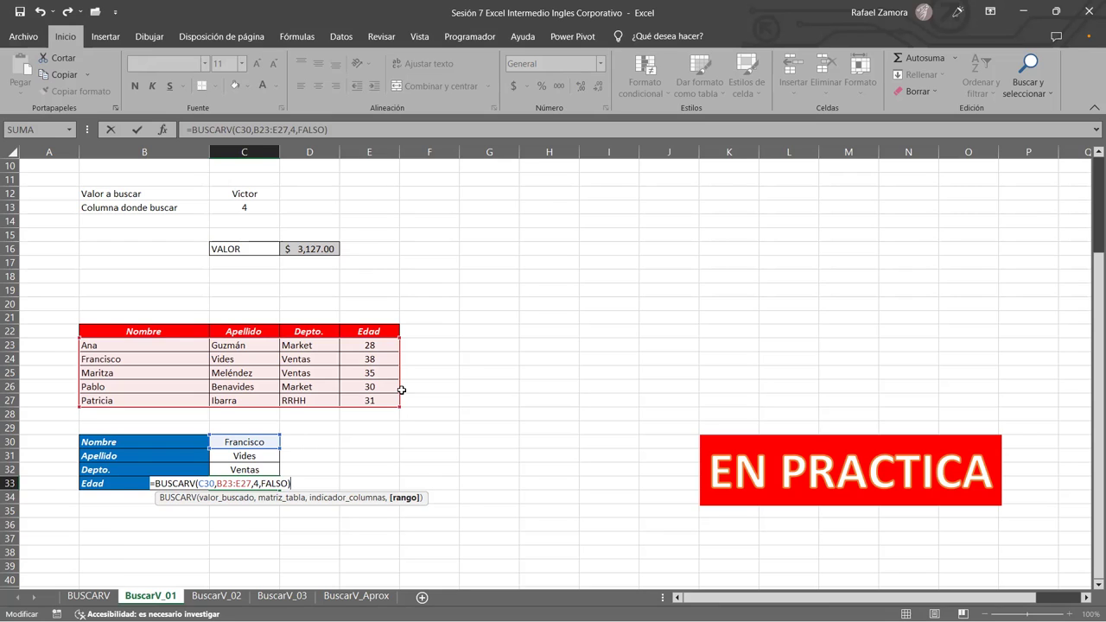
key("Return")
left_click(648, 302)
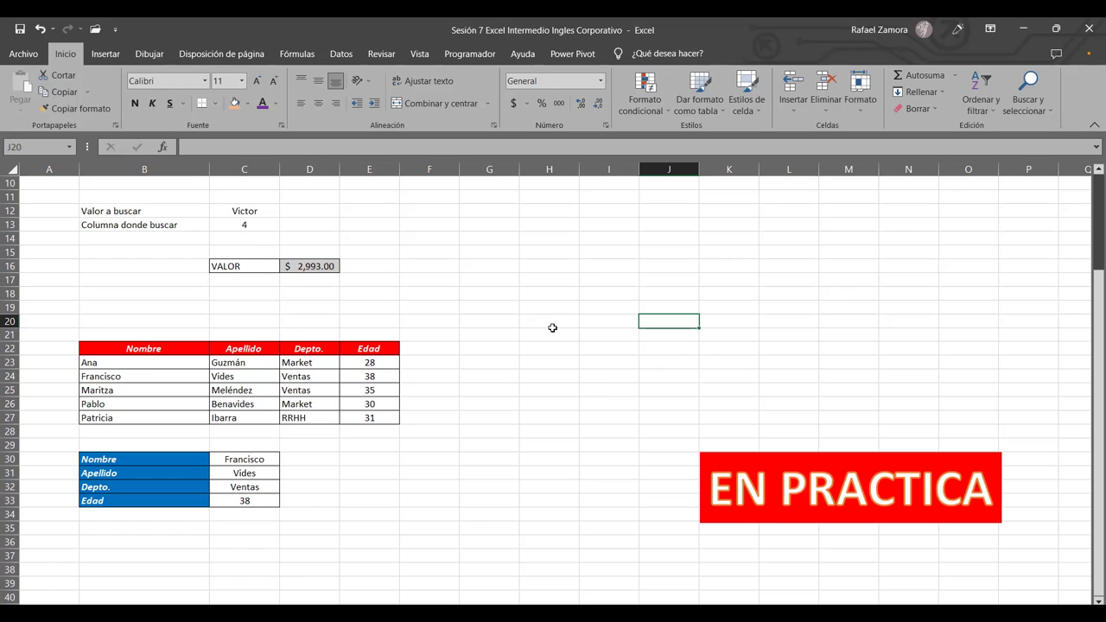
left_click(402, 403)
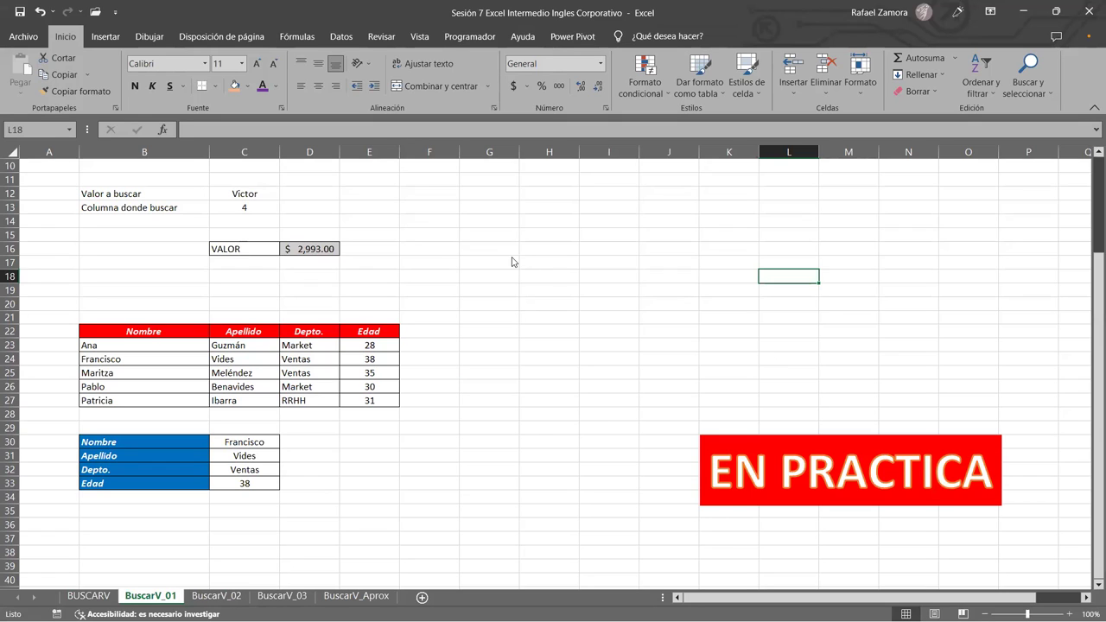
left_click(165, 331)
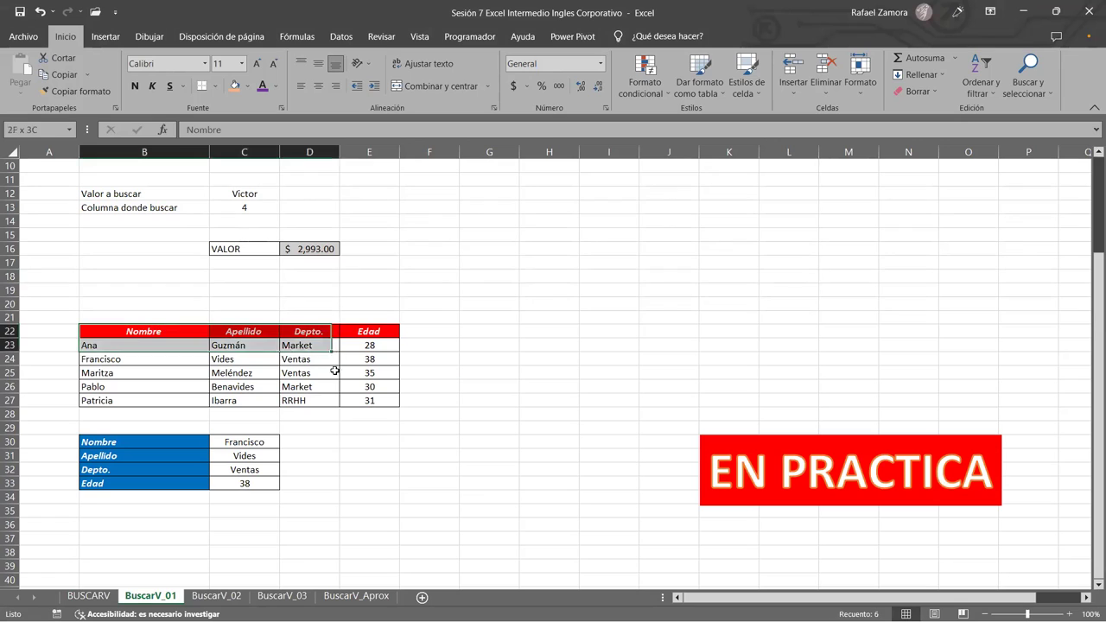
left_click_drag(165, 331, 370, 401)
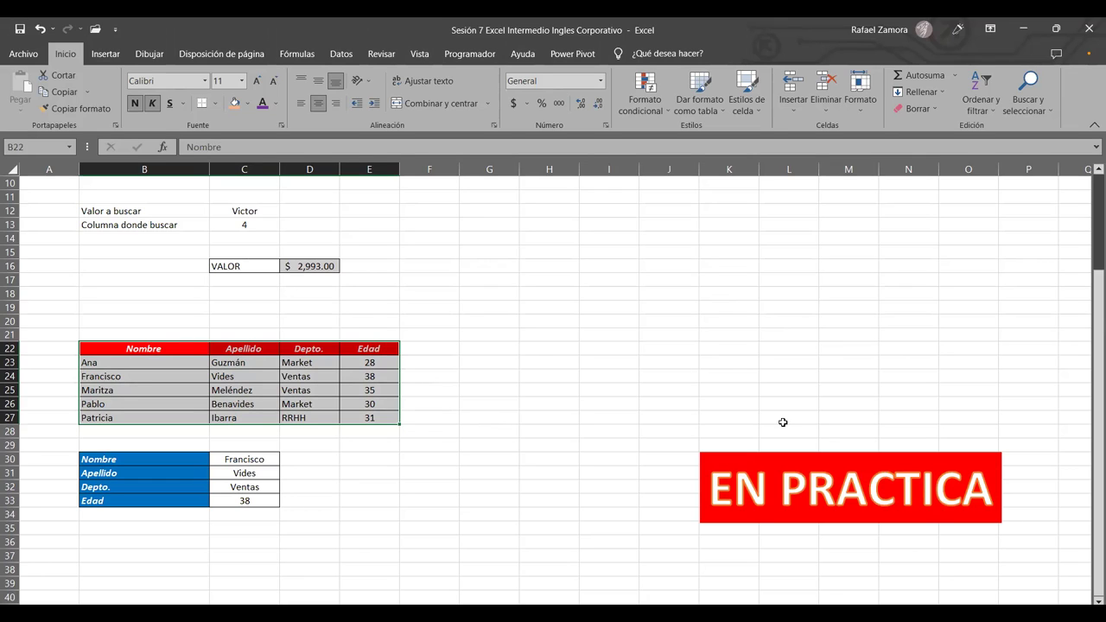
left_click(773, 389)
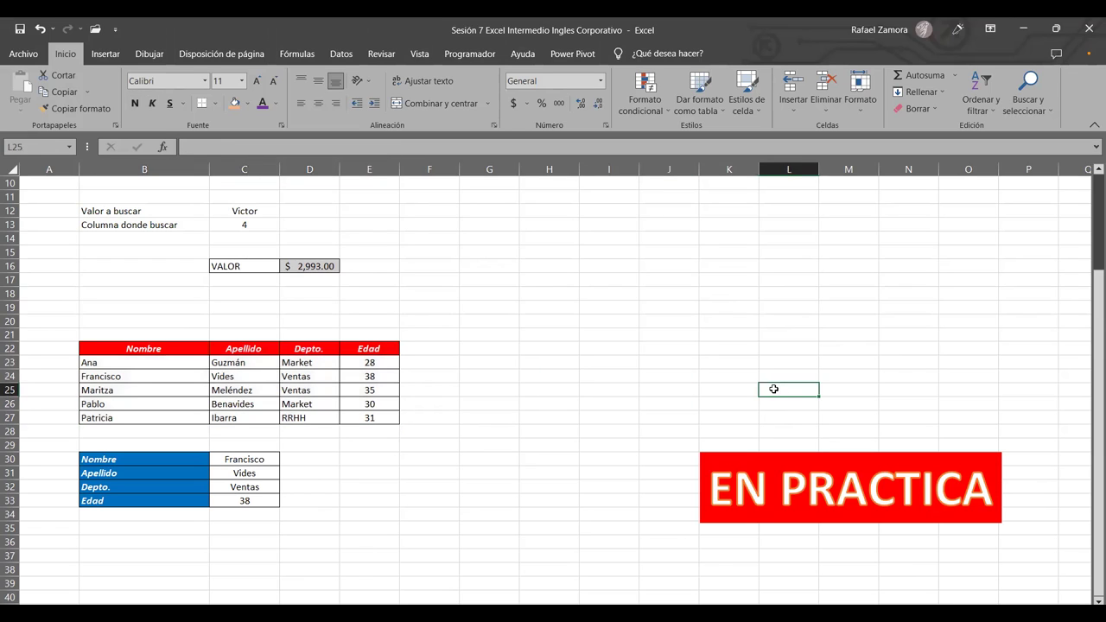